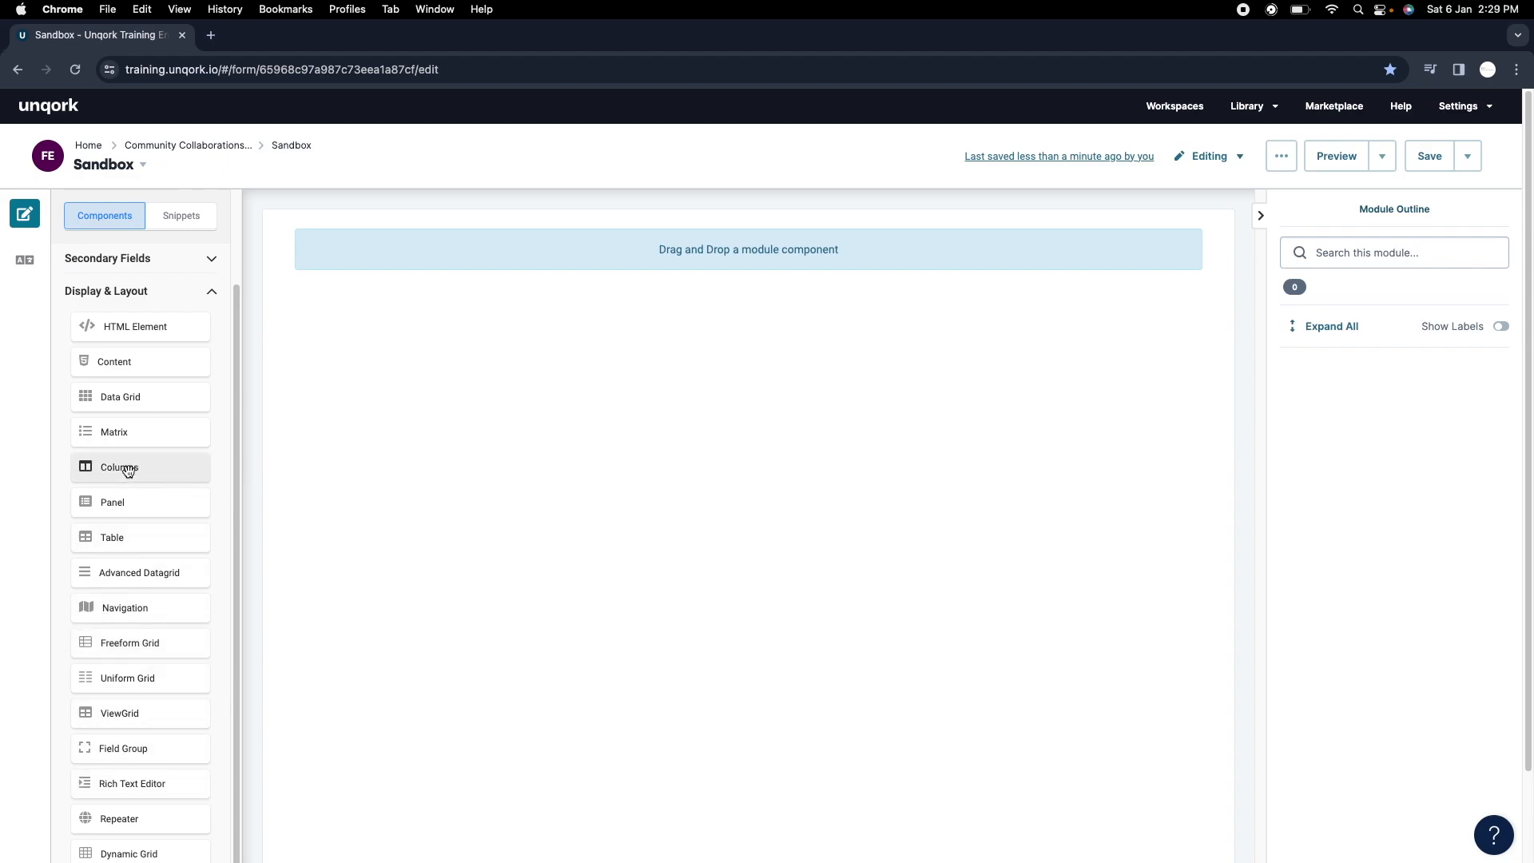
Add a Columns component to the empty module with property ID col and the single-column layout, and save its settings.
left_click_drag(128, 473, 567, 280)
type("col")
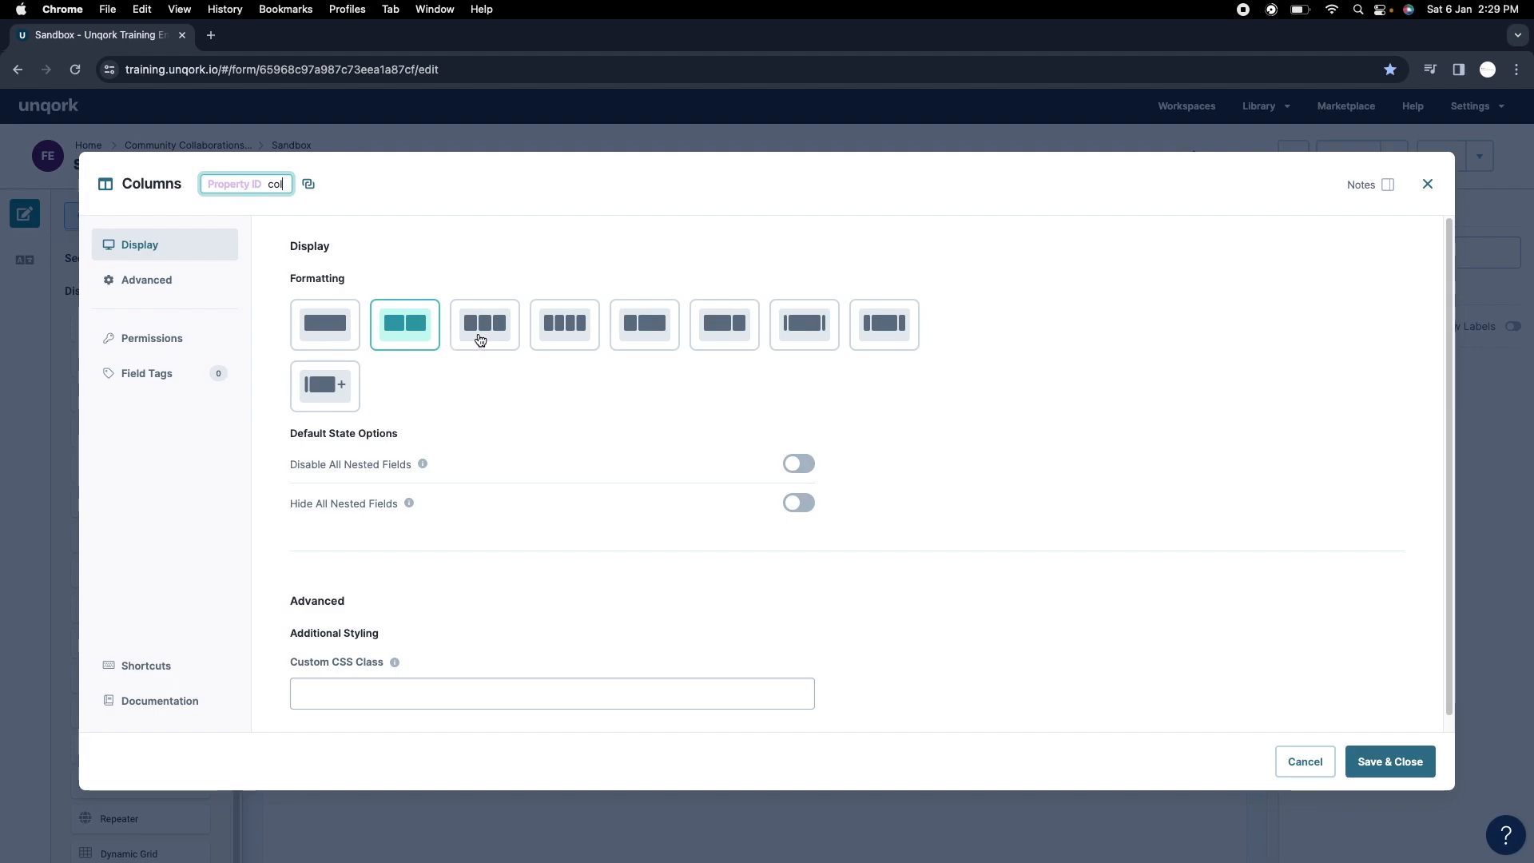
left_click(340, 337)
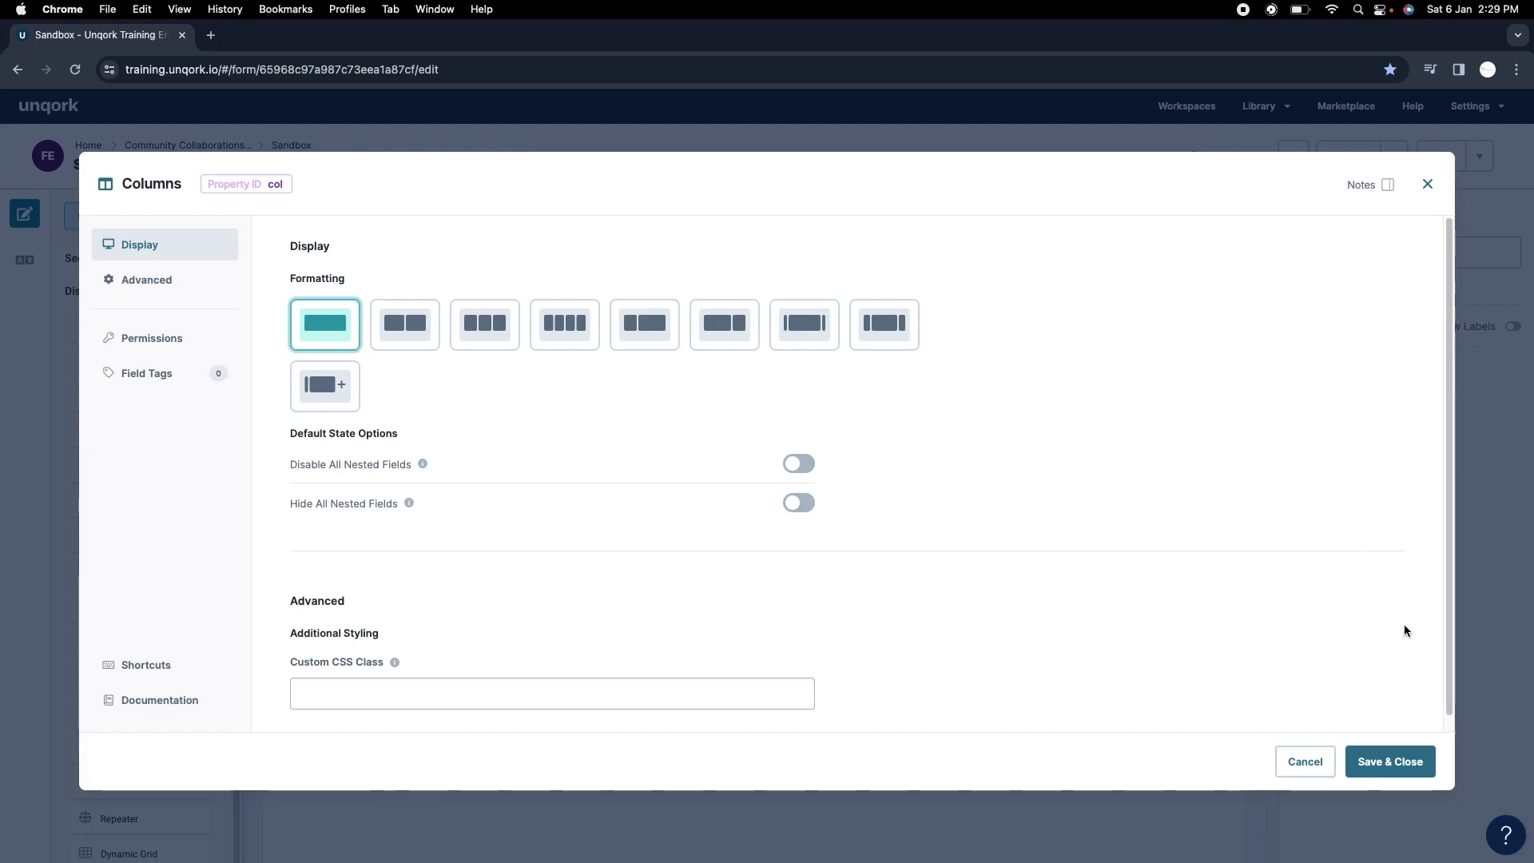
left_click(1389, 761)
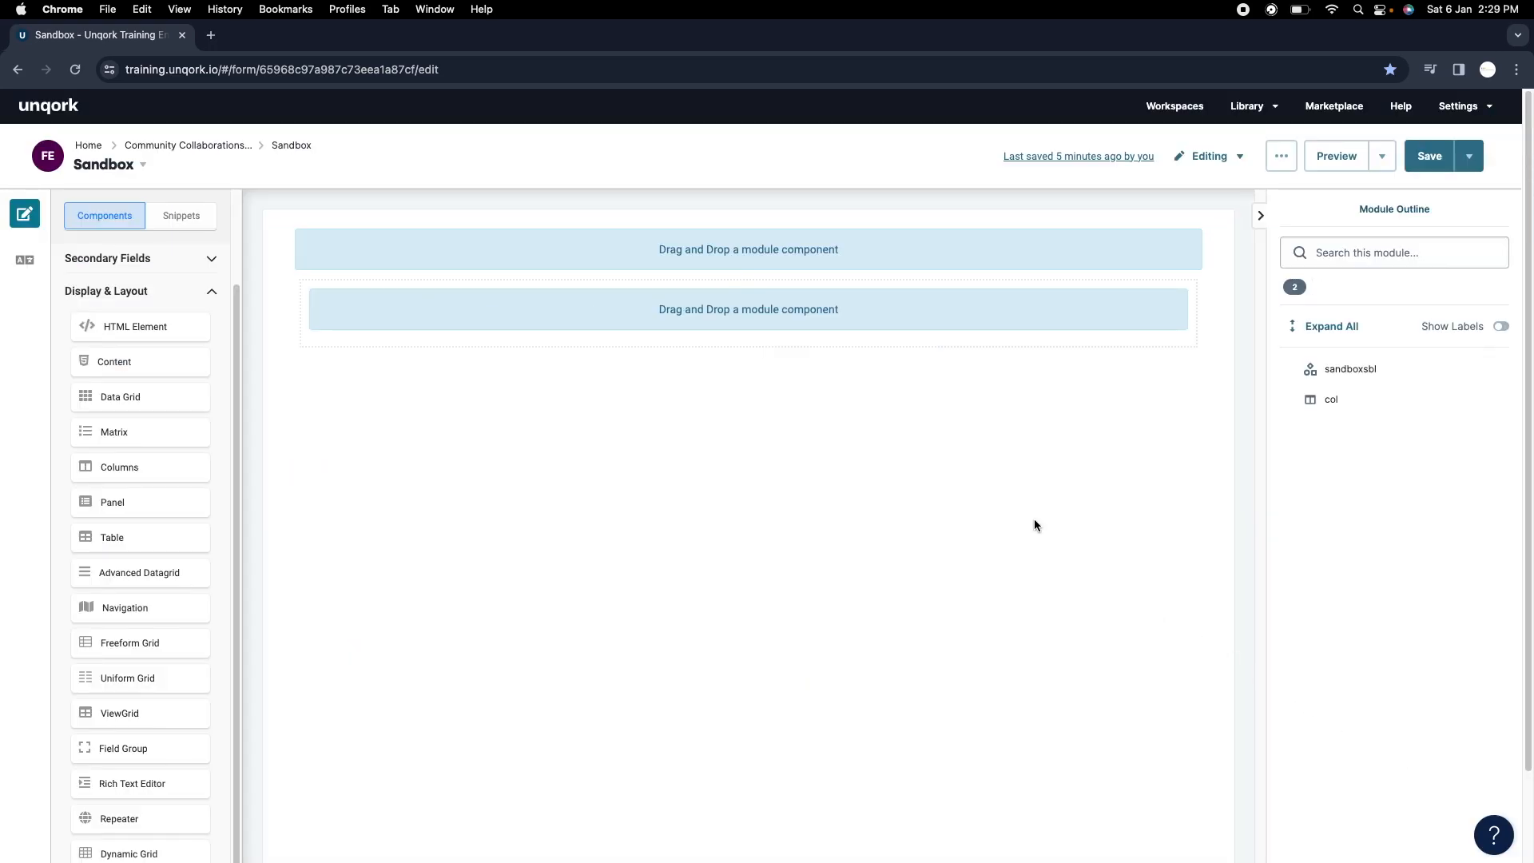
Try several preset layouts for the Columns component, ending on three equal columns, and save its settings.
mouse_move(628, 355)
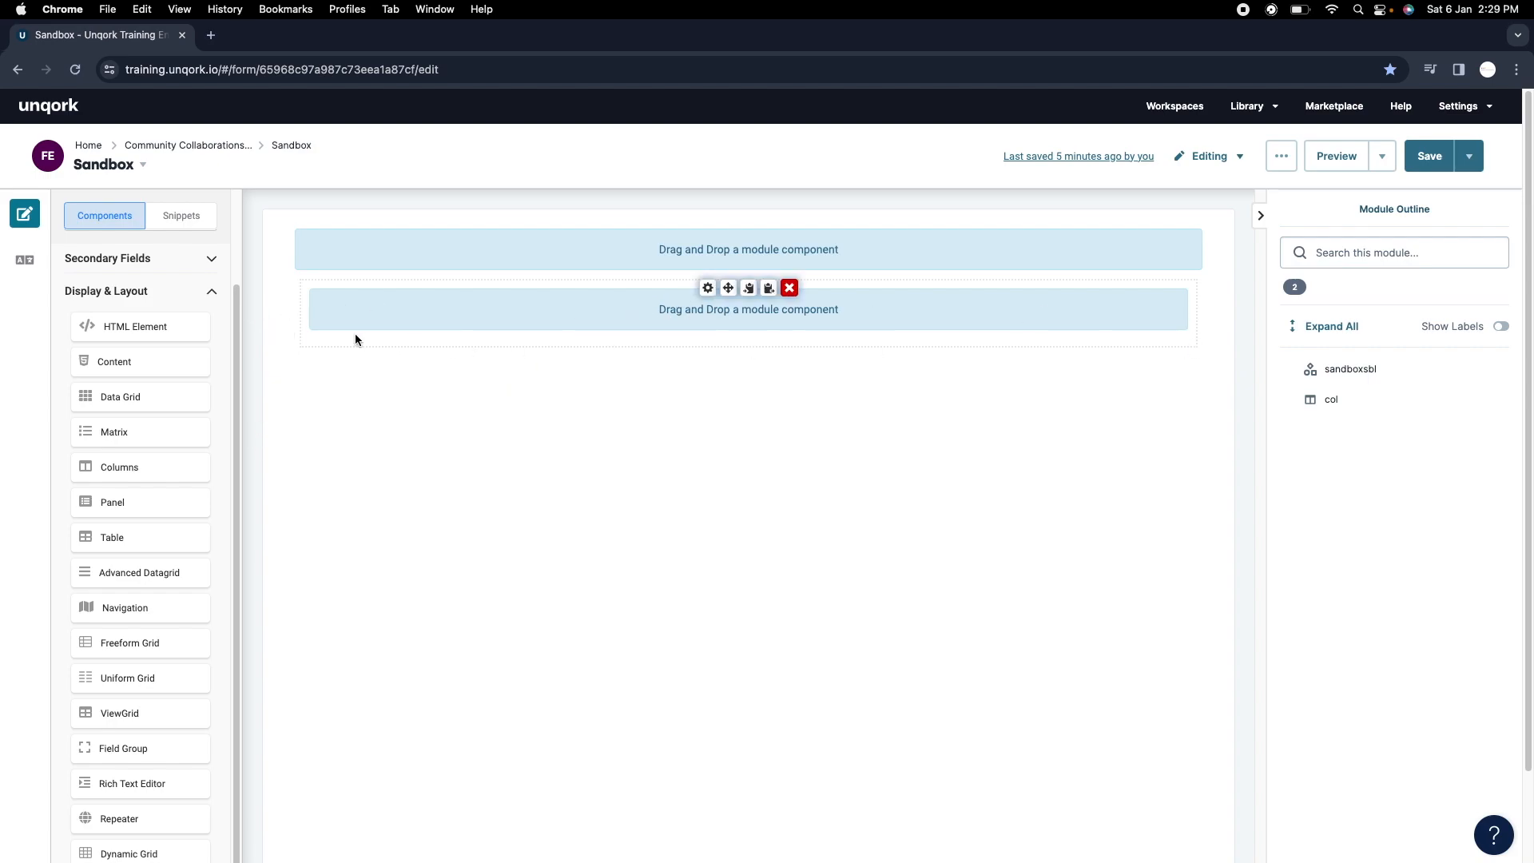
left_click(708, 288)
left_click(423, 323)
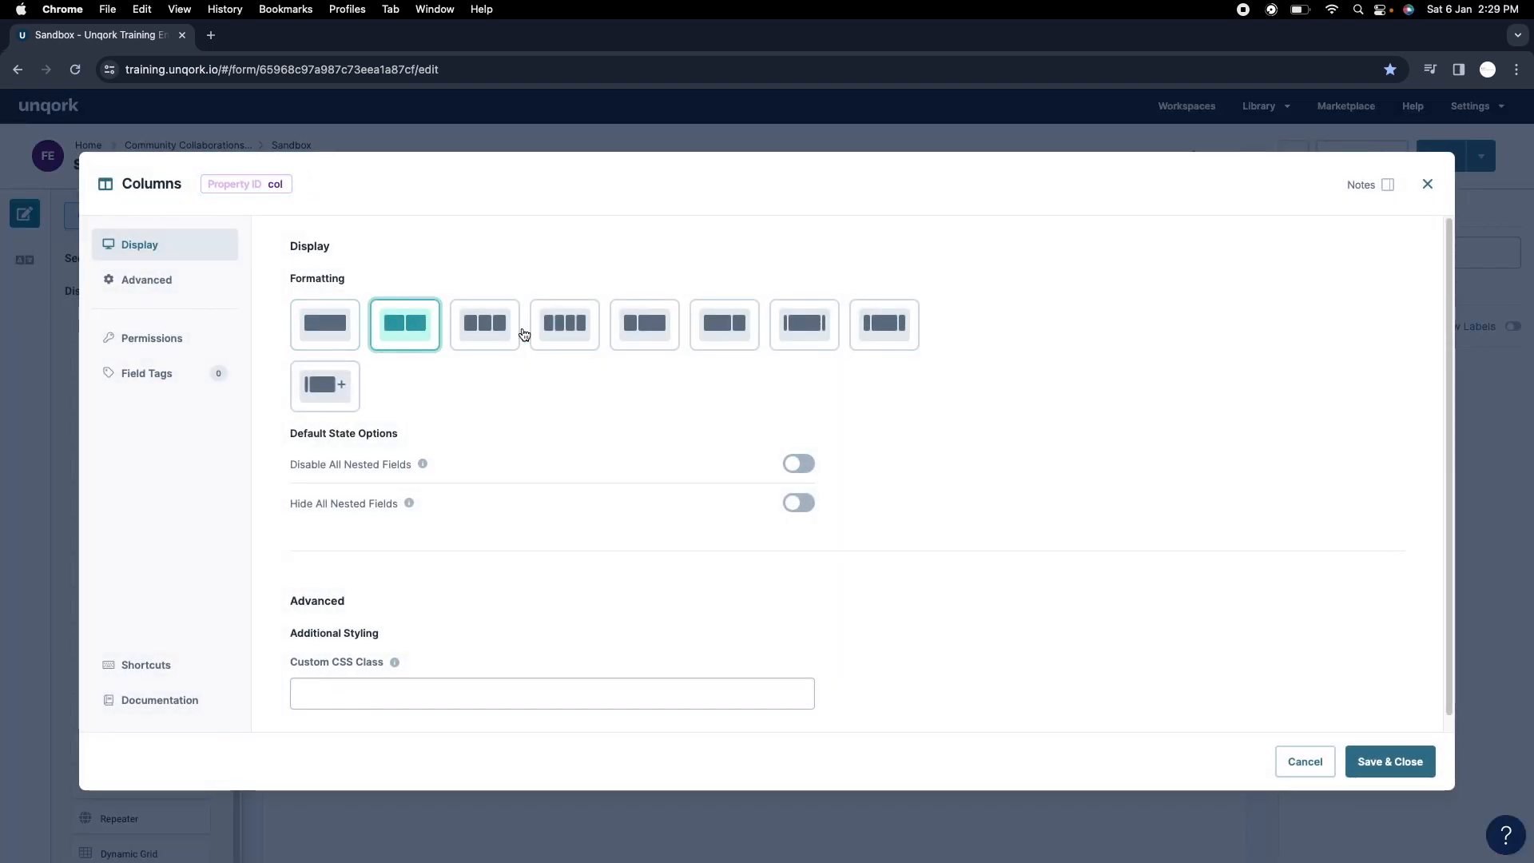
left_click(479, 335)
left_click(564, 334)
left_click(654, 334)
left_click(860, 328)
left_click(670, 334)
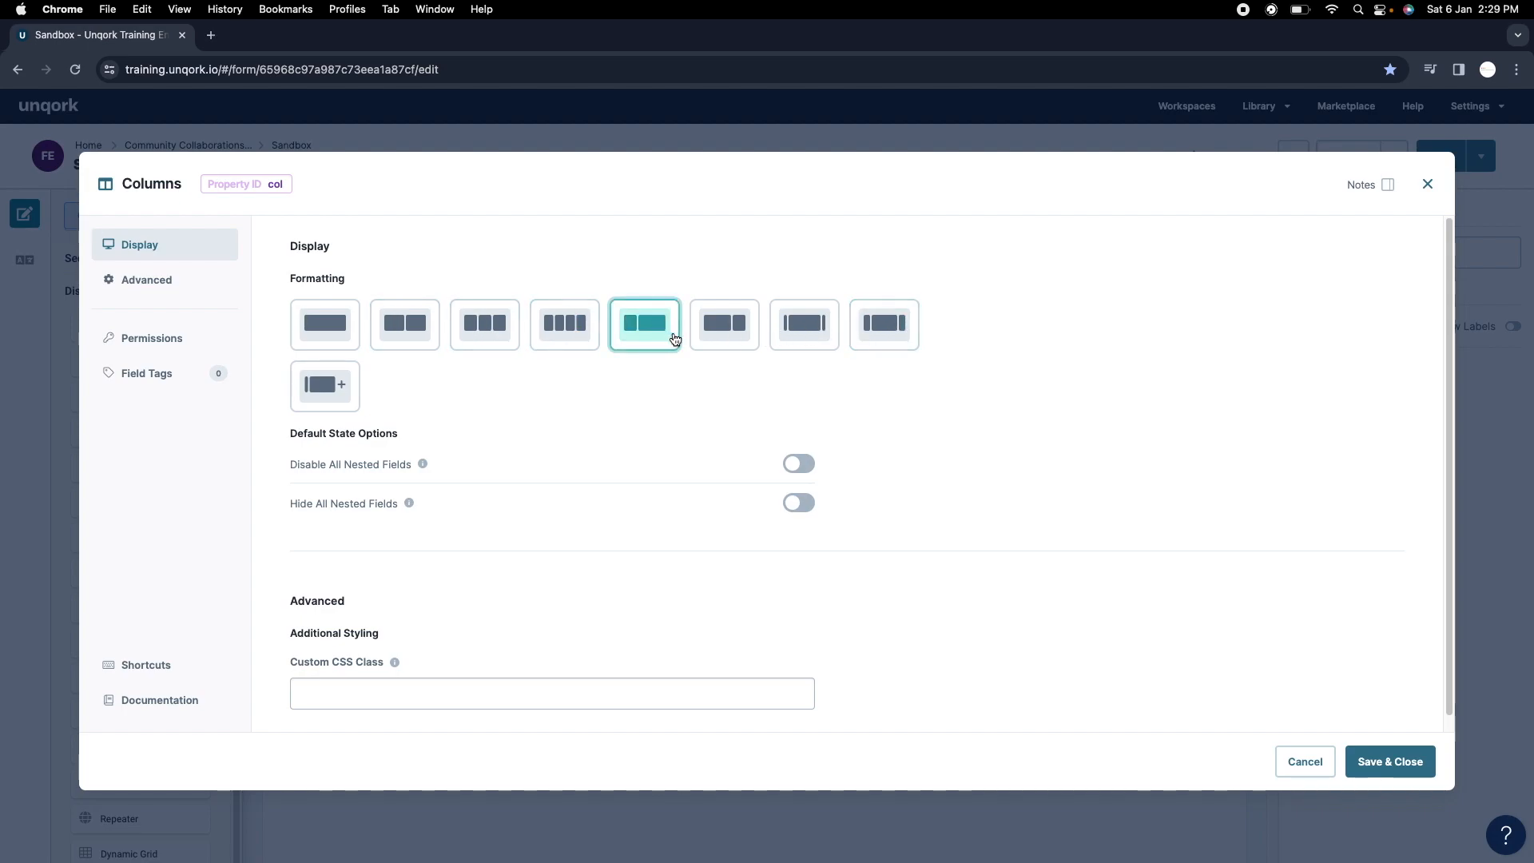
left_click(880, 332)
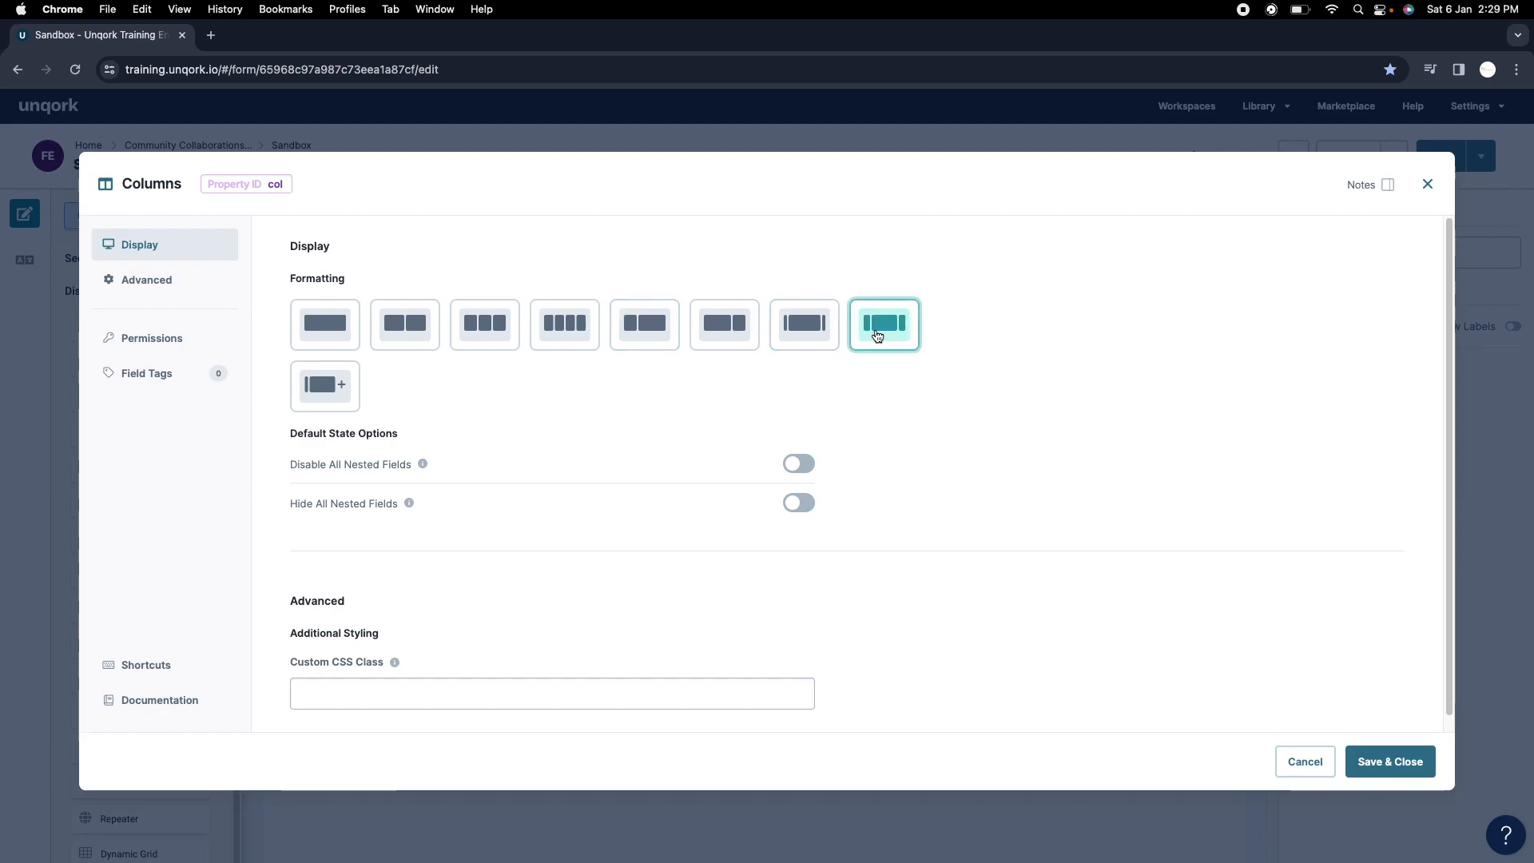
left_click(486, 340)
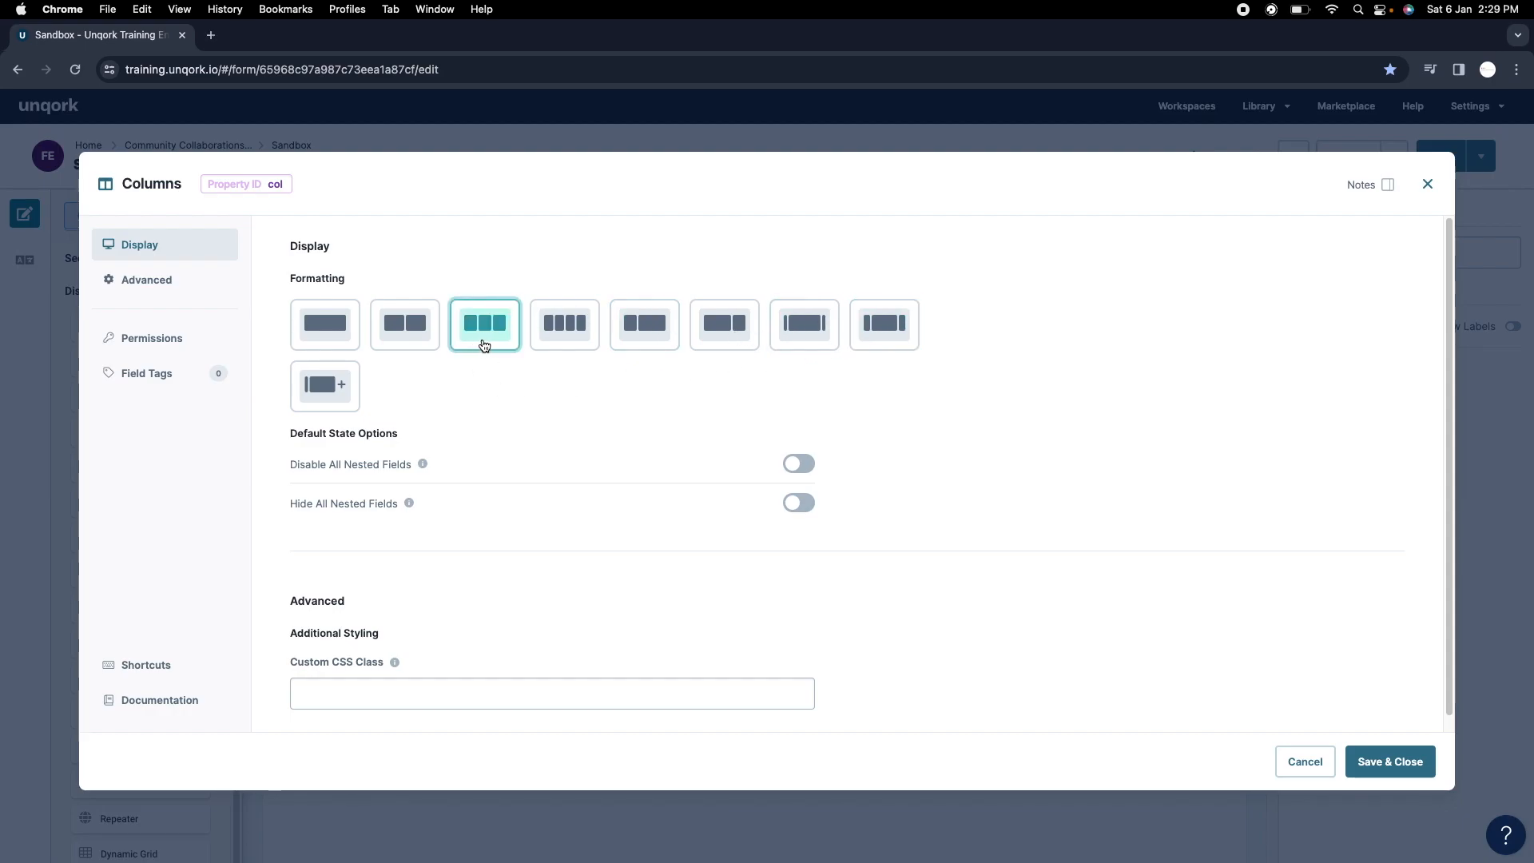
left_click(1365, 759)
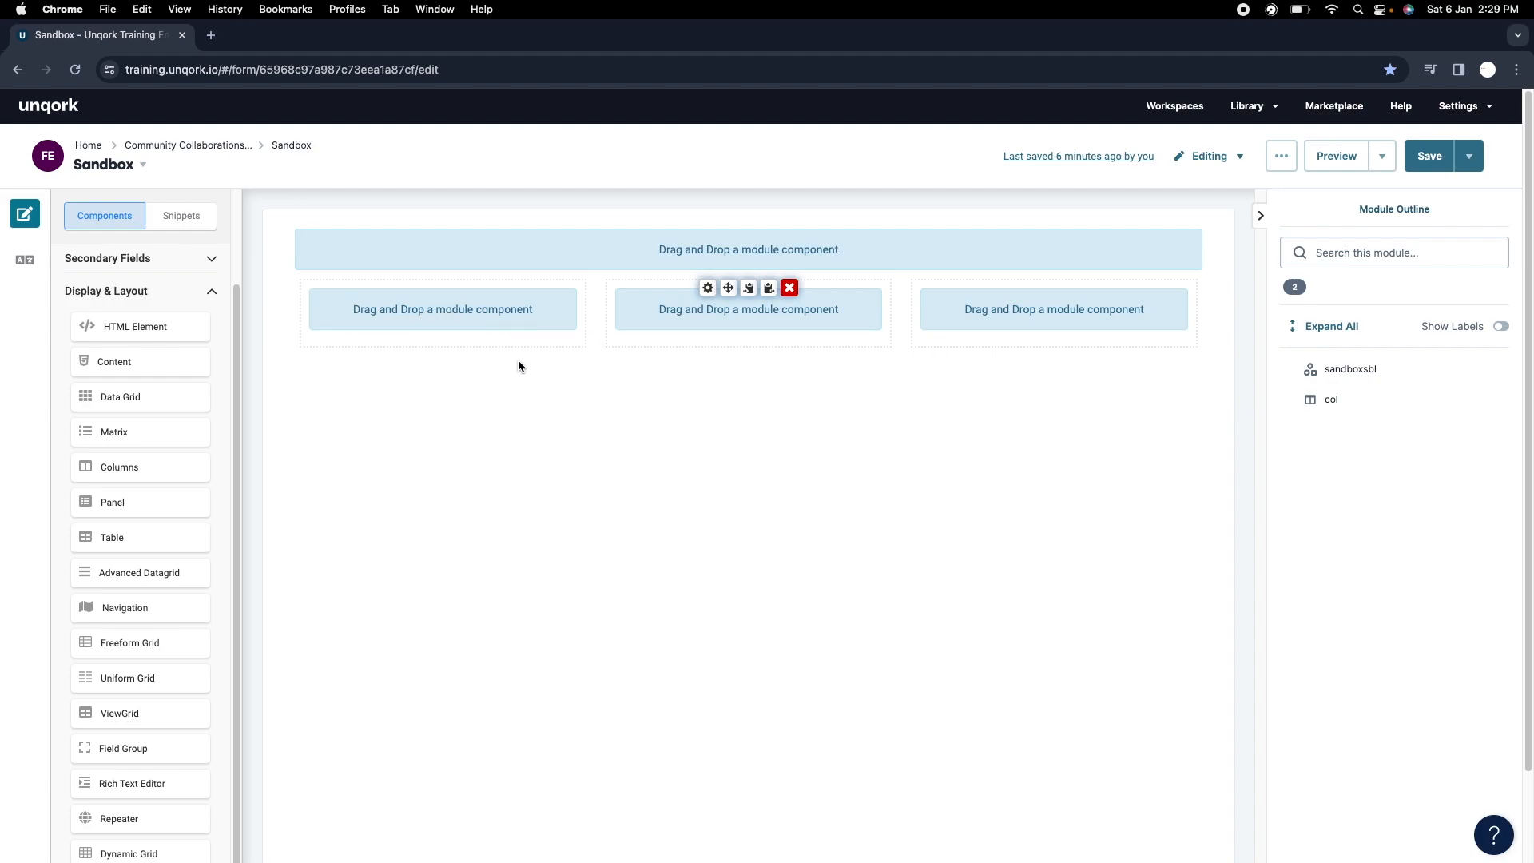
Add a Text Field from the primary fields to the first column, keeping its default settings.
scroll(160, 527, "down", 2)
scroll(160, 524, "up", 2)
left_click(130, 263)
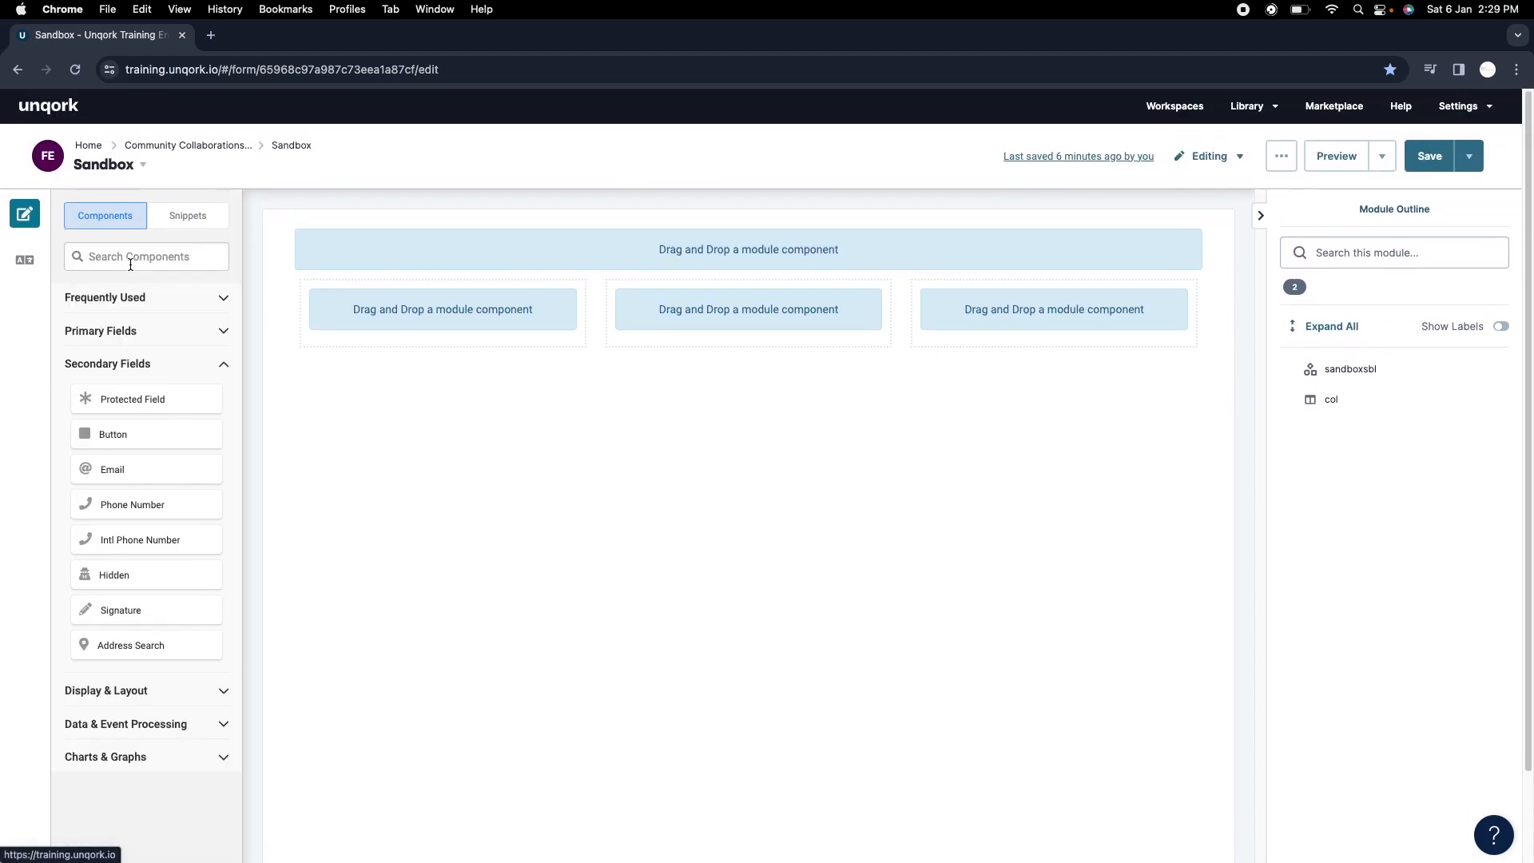
left_click(115, 335)
left_click_drag(130, 366, 427, 310)
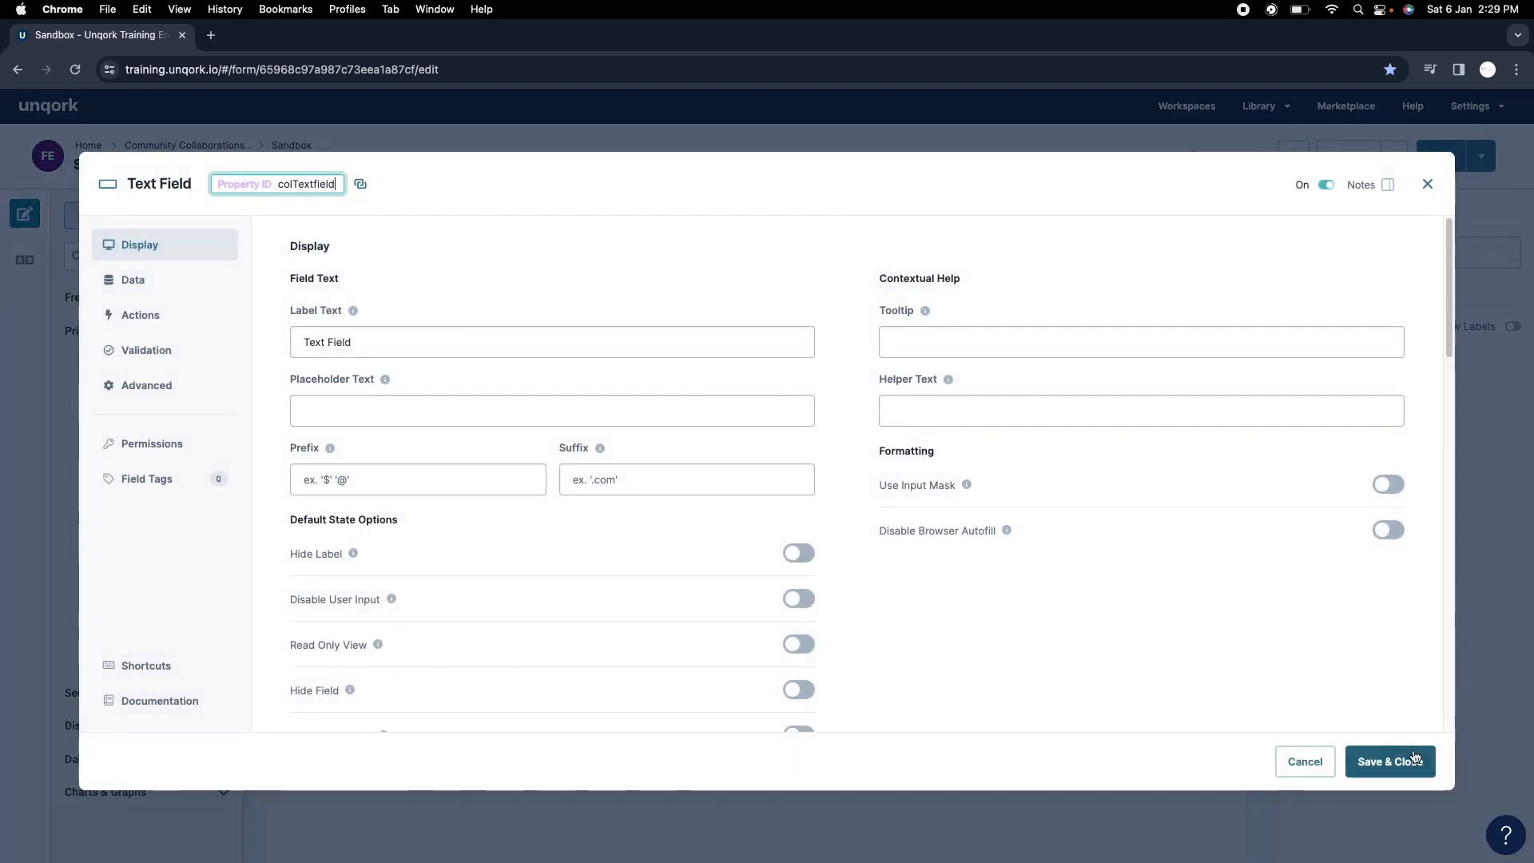
left_click(1415, 757)
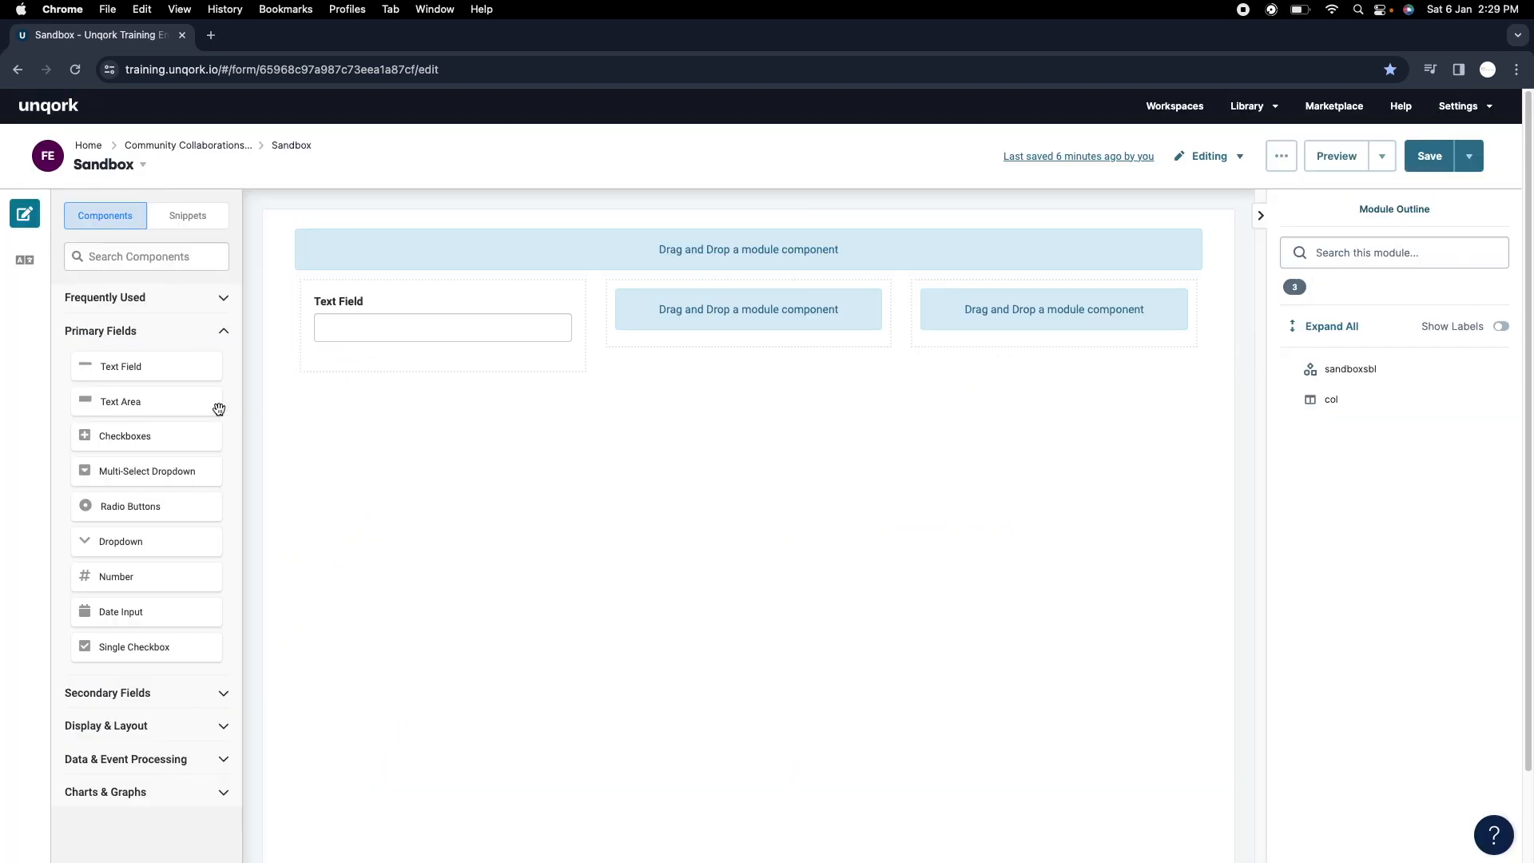
Add a Text Area to the second column and Checkboxes to the third, keeping the default settings of both.
left_click_drag(150, 410, 1050, 369)
left_click_drag(1125, 427, 1124, 427)
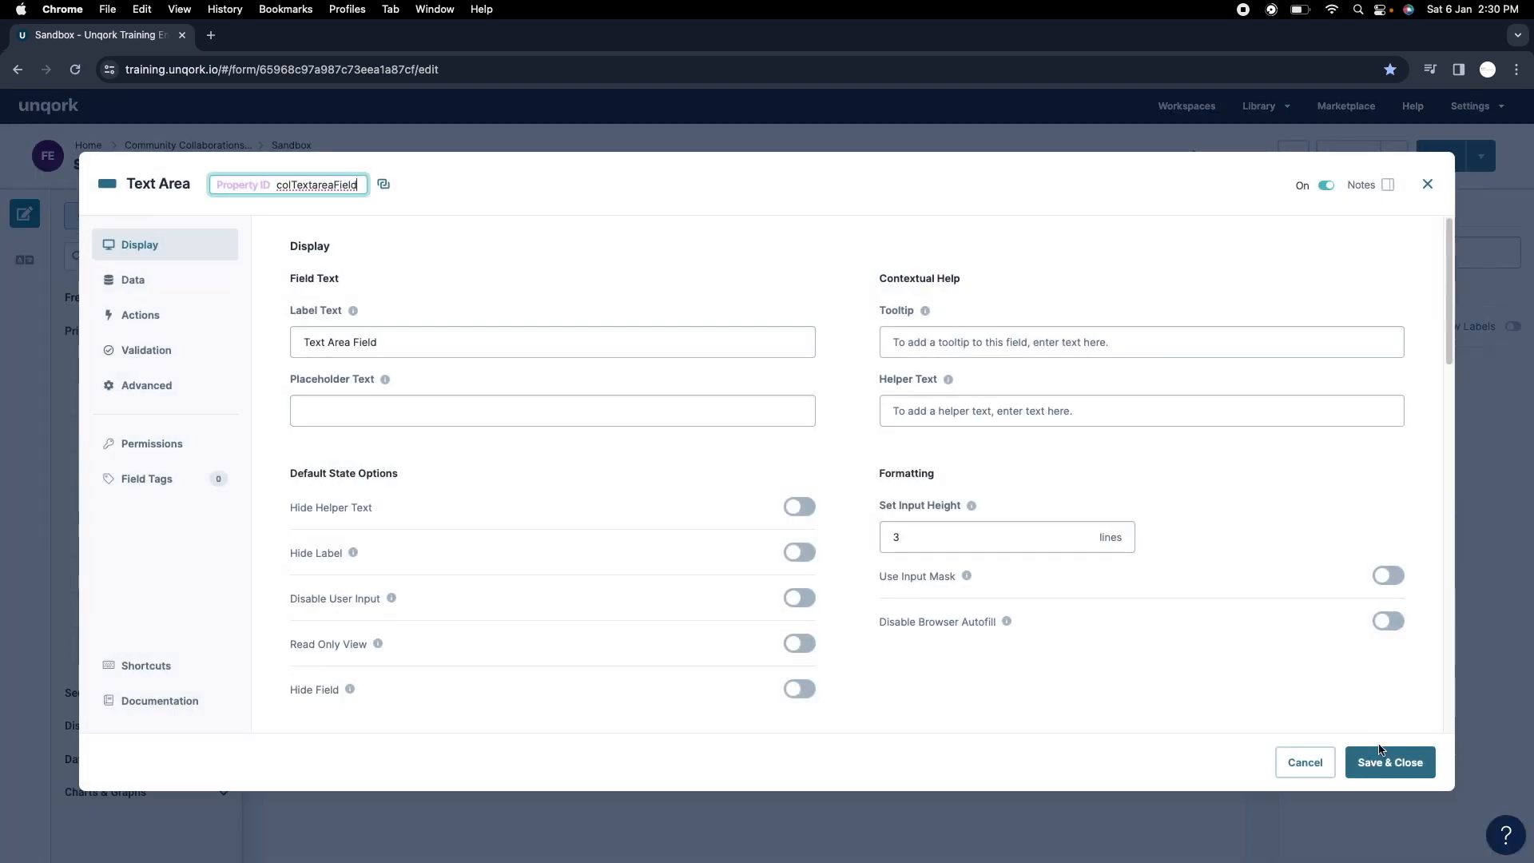
left_click(1406, 760)
left_click_drag(212, 431, 1103, 331)
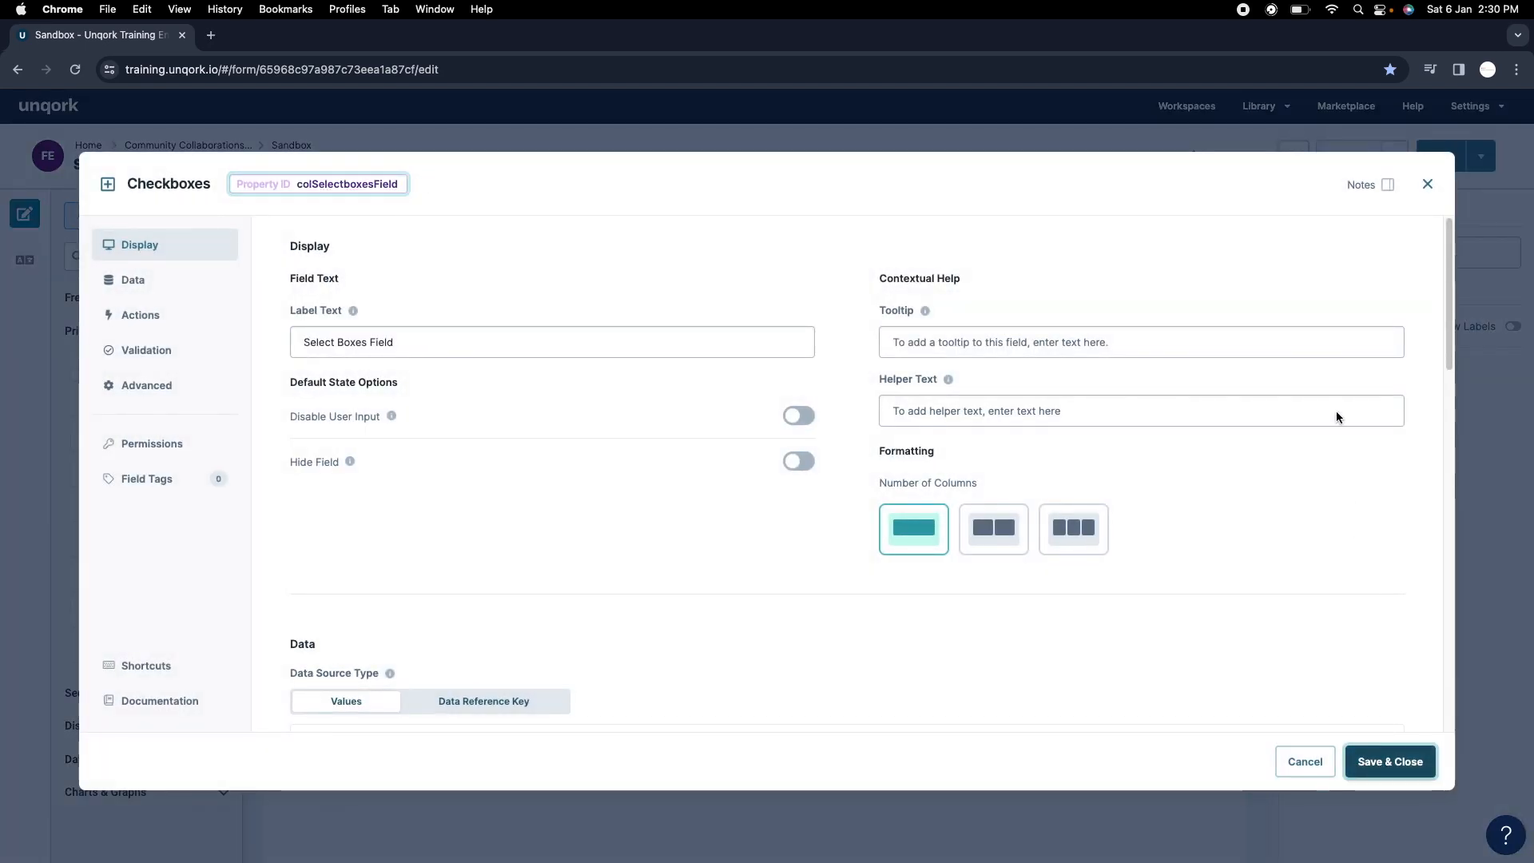
left_click(1406, 760)
Save the module and preview the three-column layout in the browser.
left_click(1442, 159)
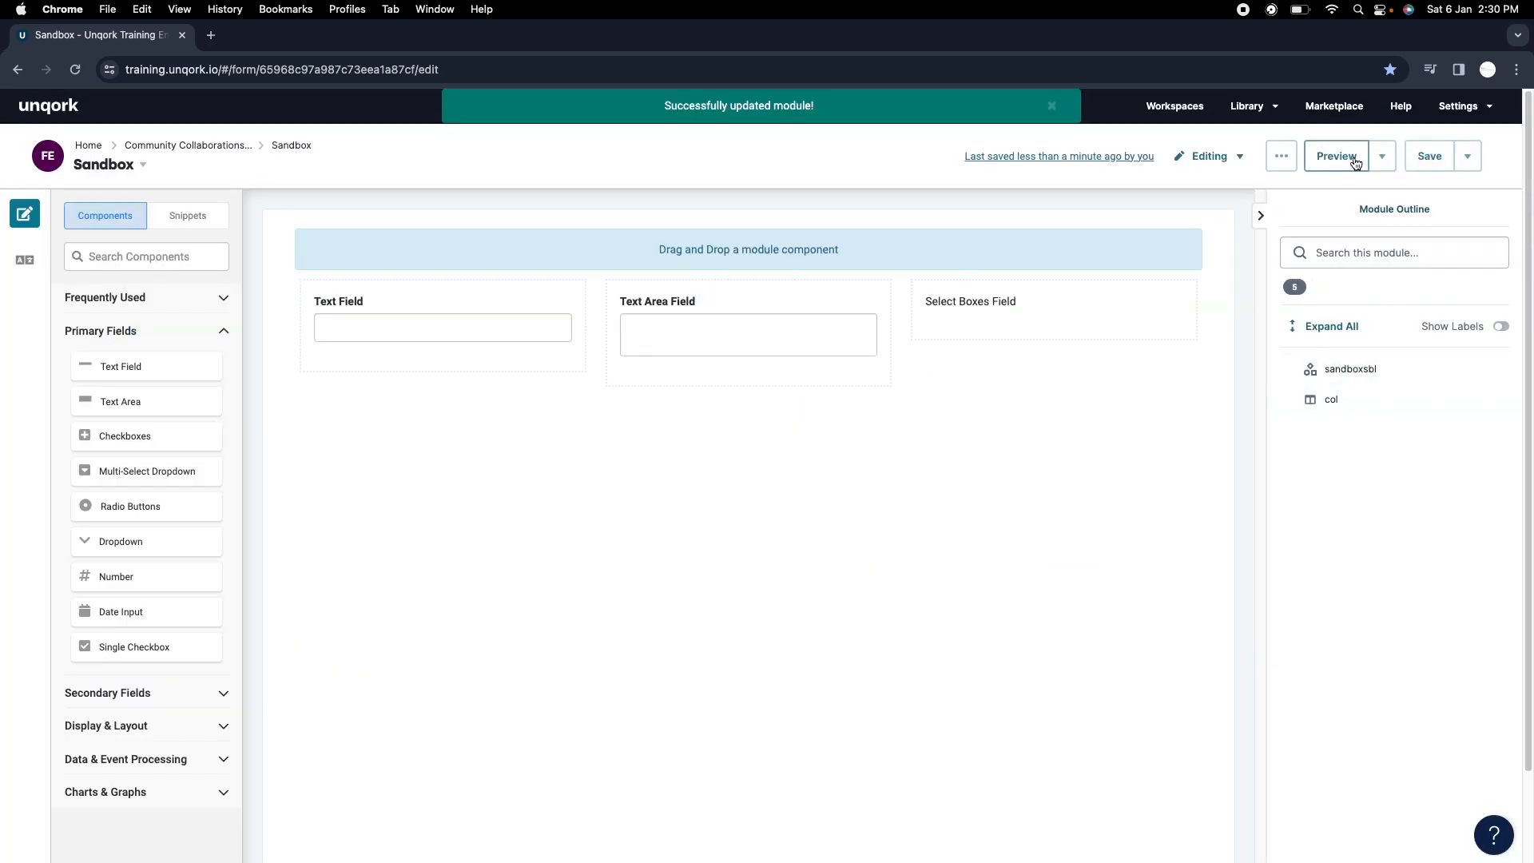
left_click(1355, 158)
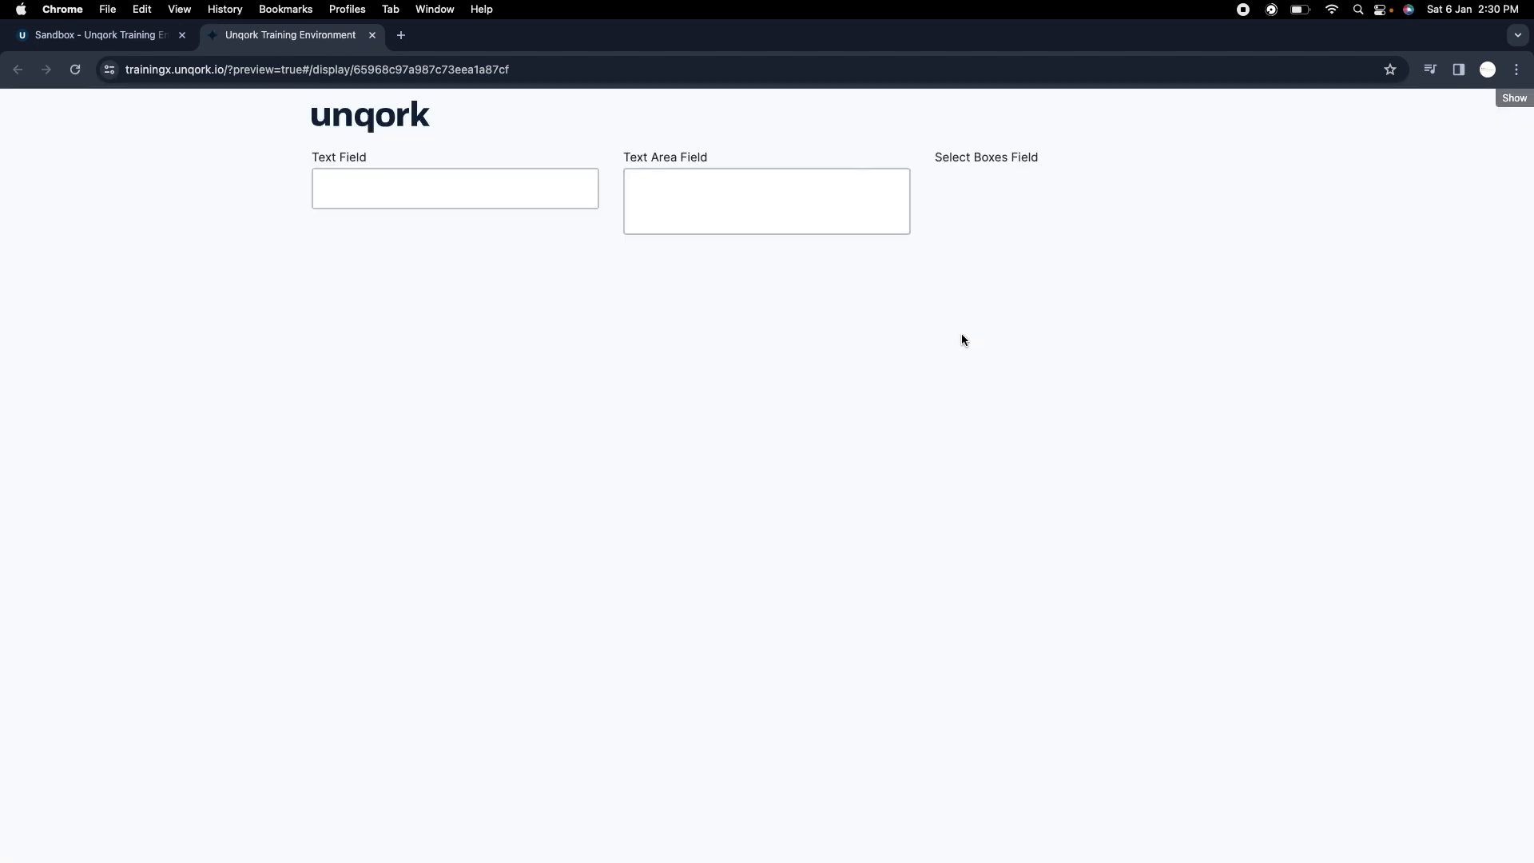
left_click(796, 210)
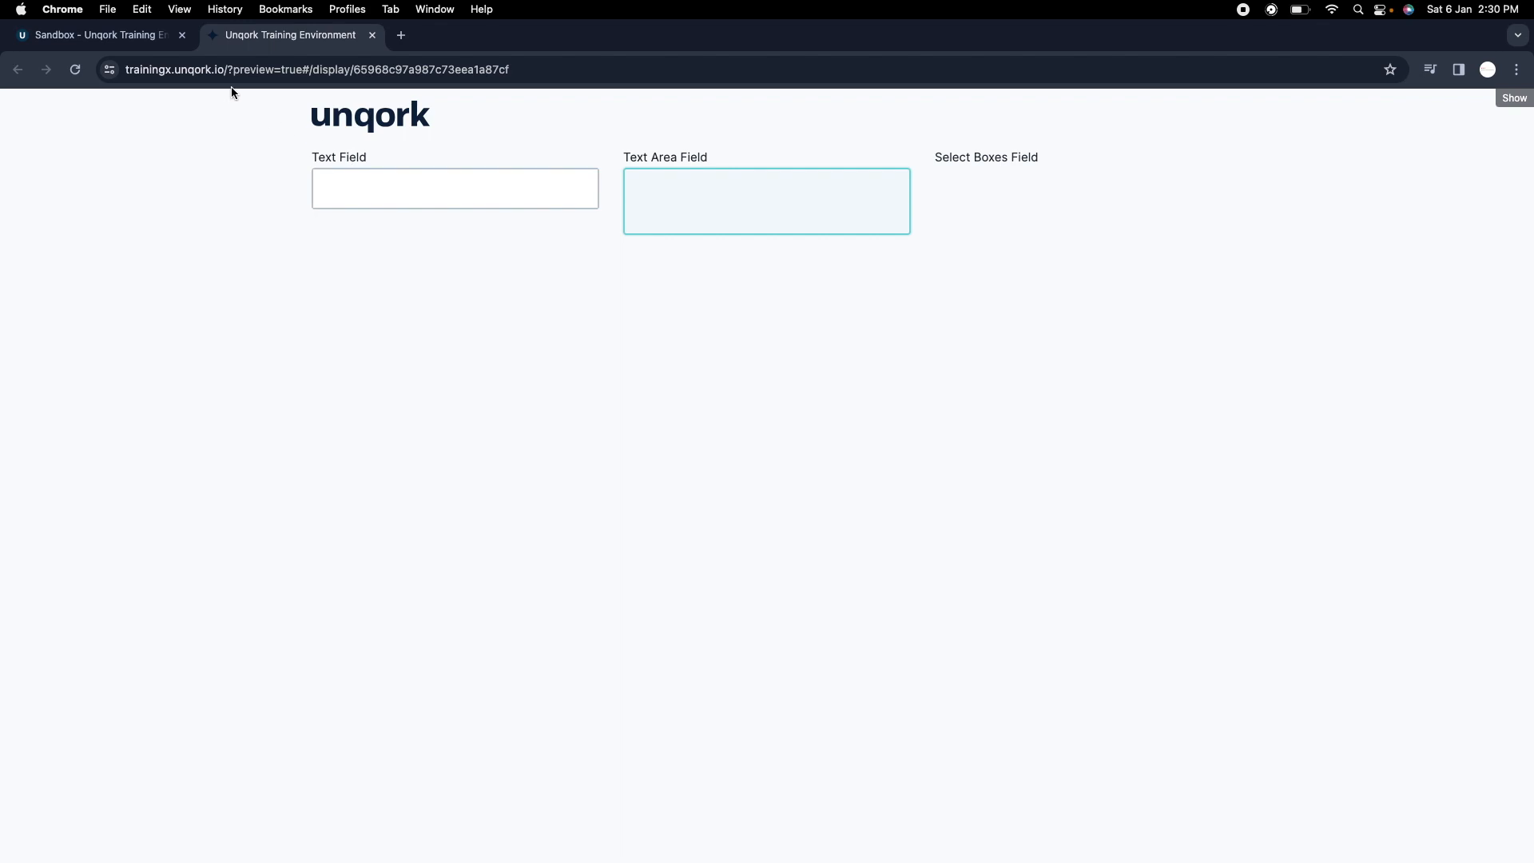
Return to the module editor and switch the Columns component to the custom layout with its editable width grid.
left_click(130, 36)
mouse_move(645, 322)
left_click(708, 288)
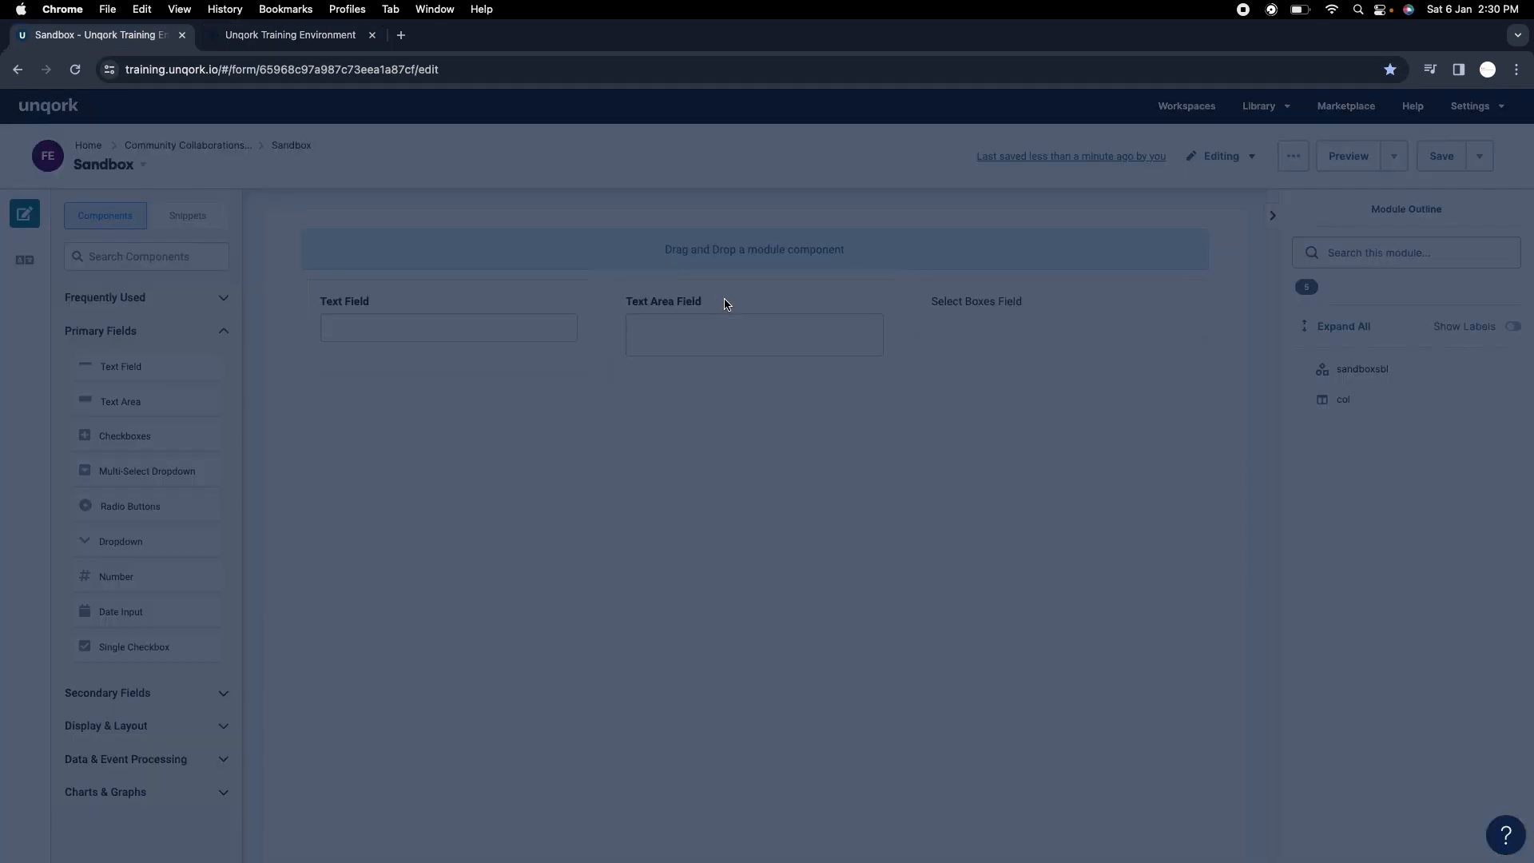
left_click(328, 387)
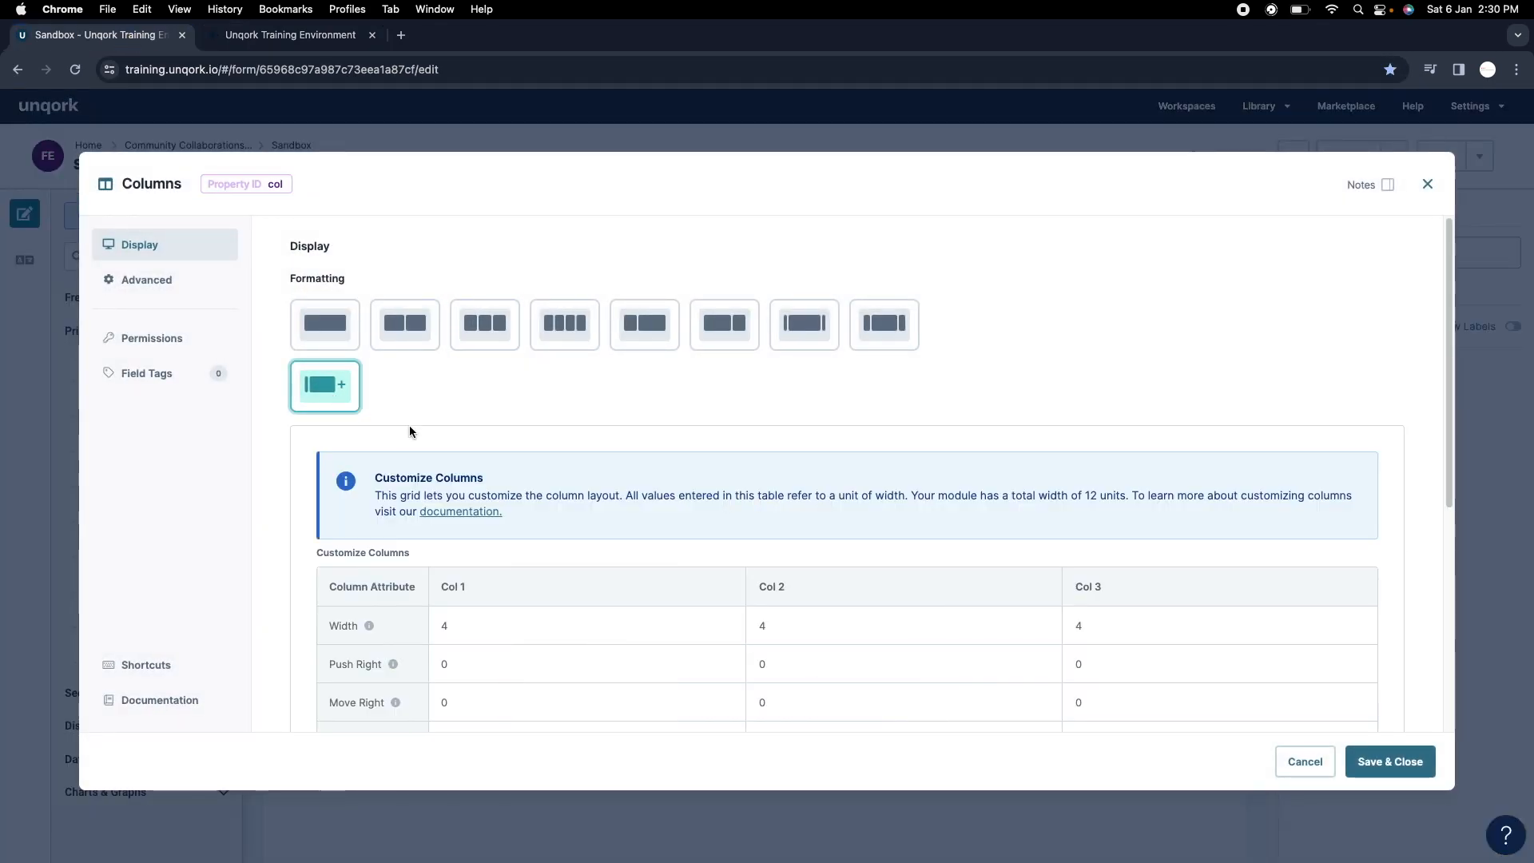
scroll(783, 589, "down", 1)
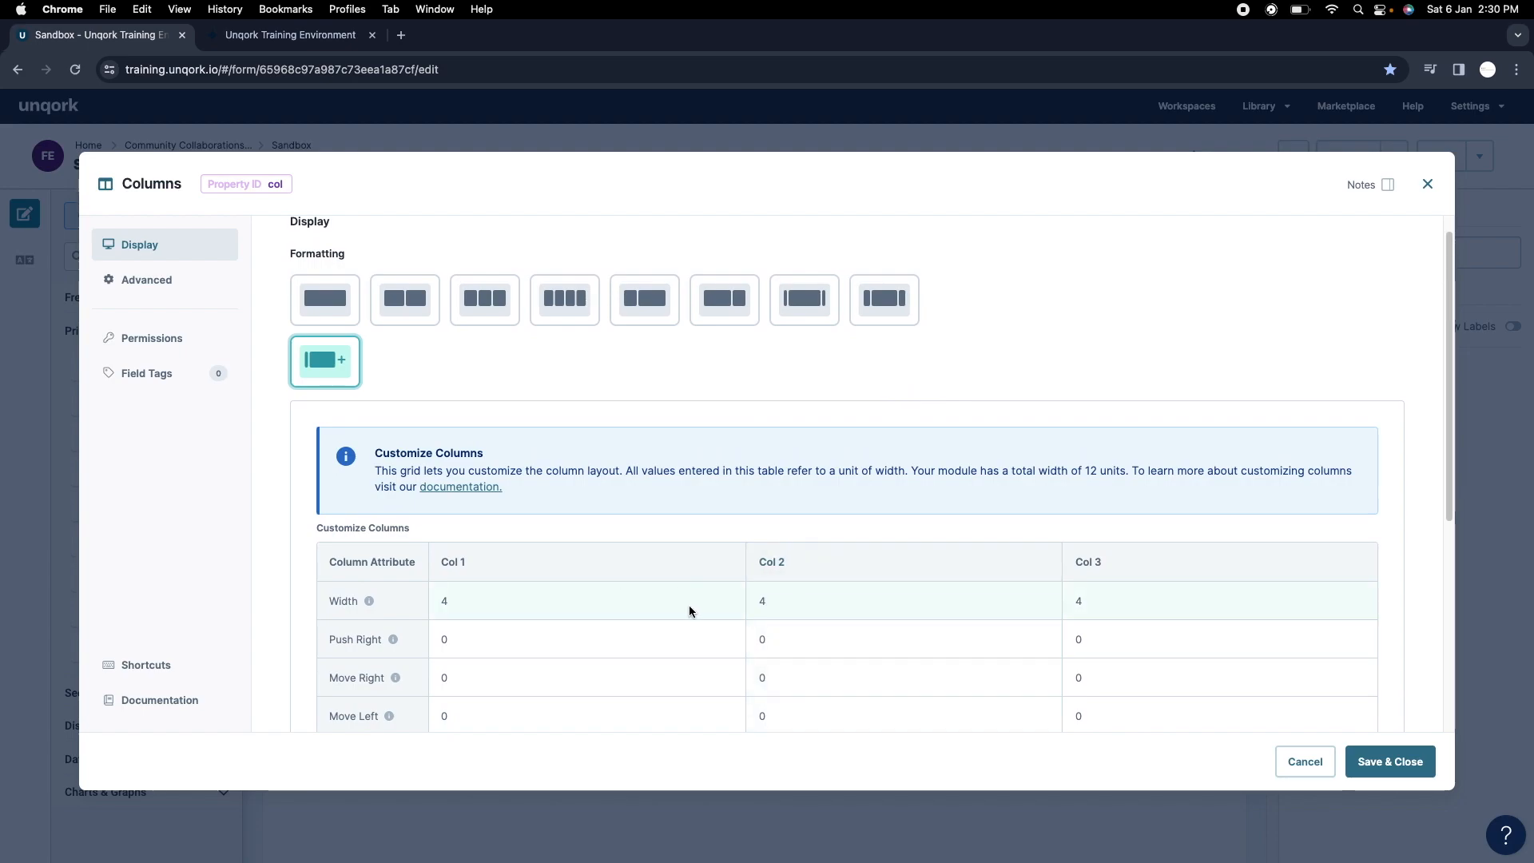
scroll(691, 613, "down", 1)
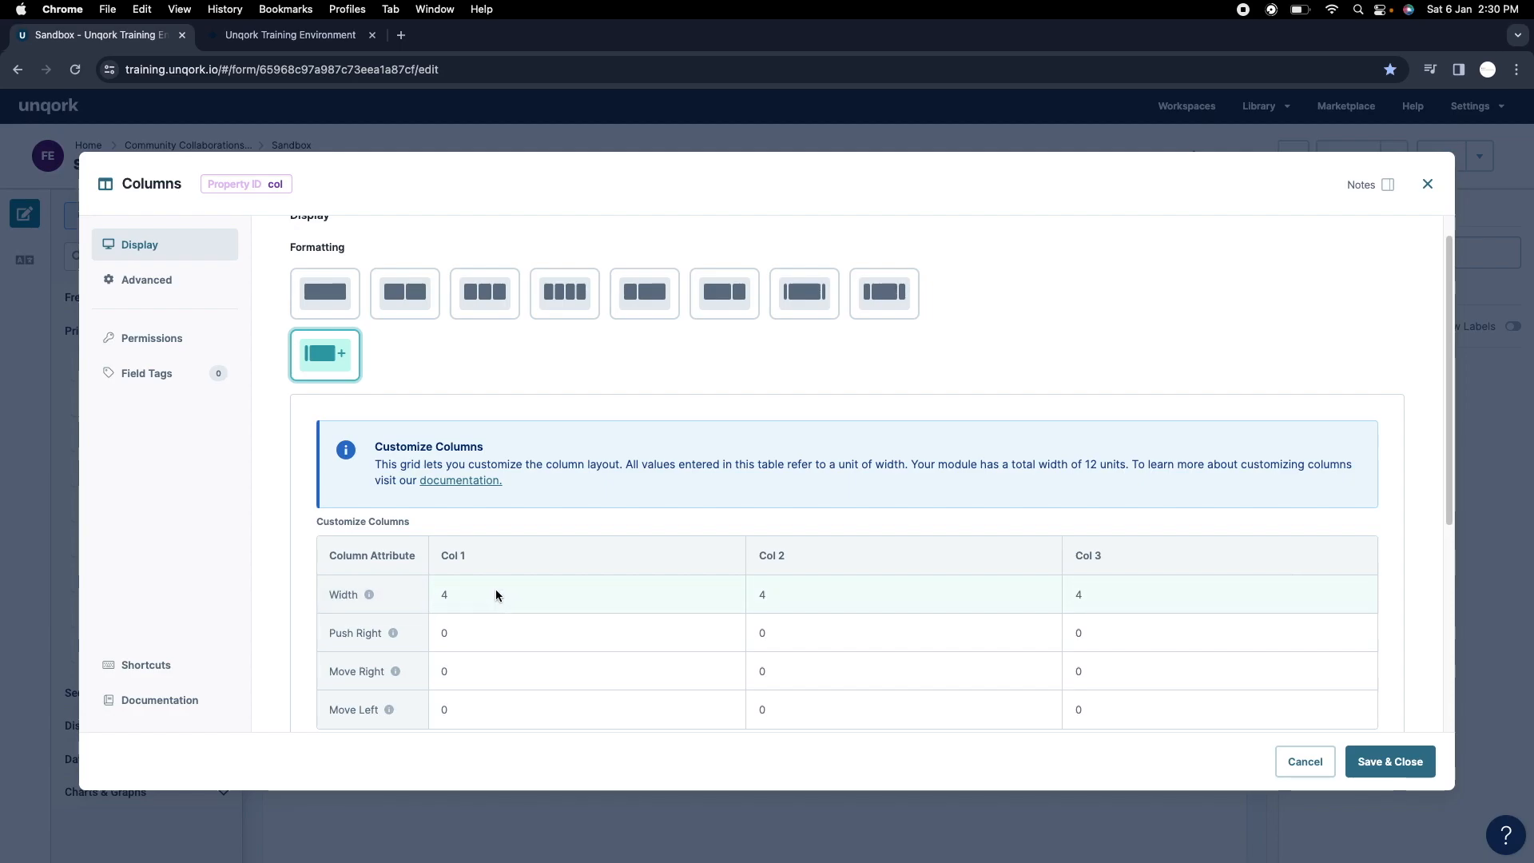
scroll(483, 595, "down", 5)
scroll(550, 556, "up", 3)
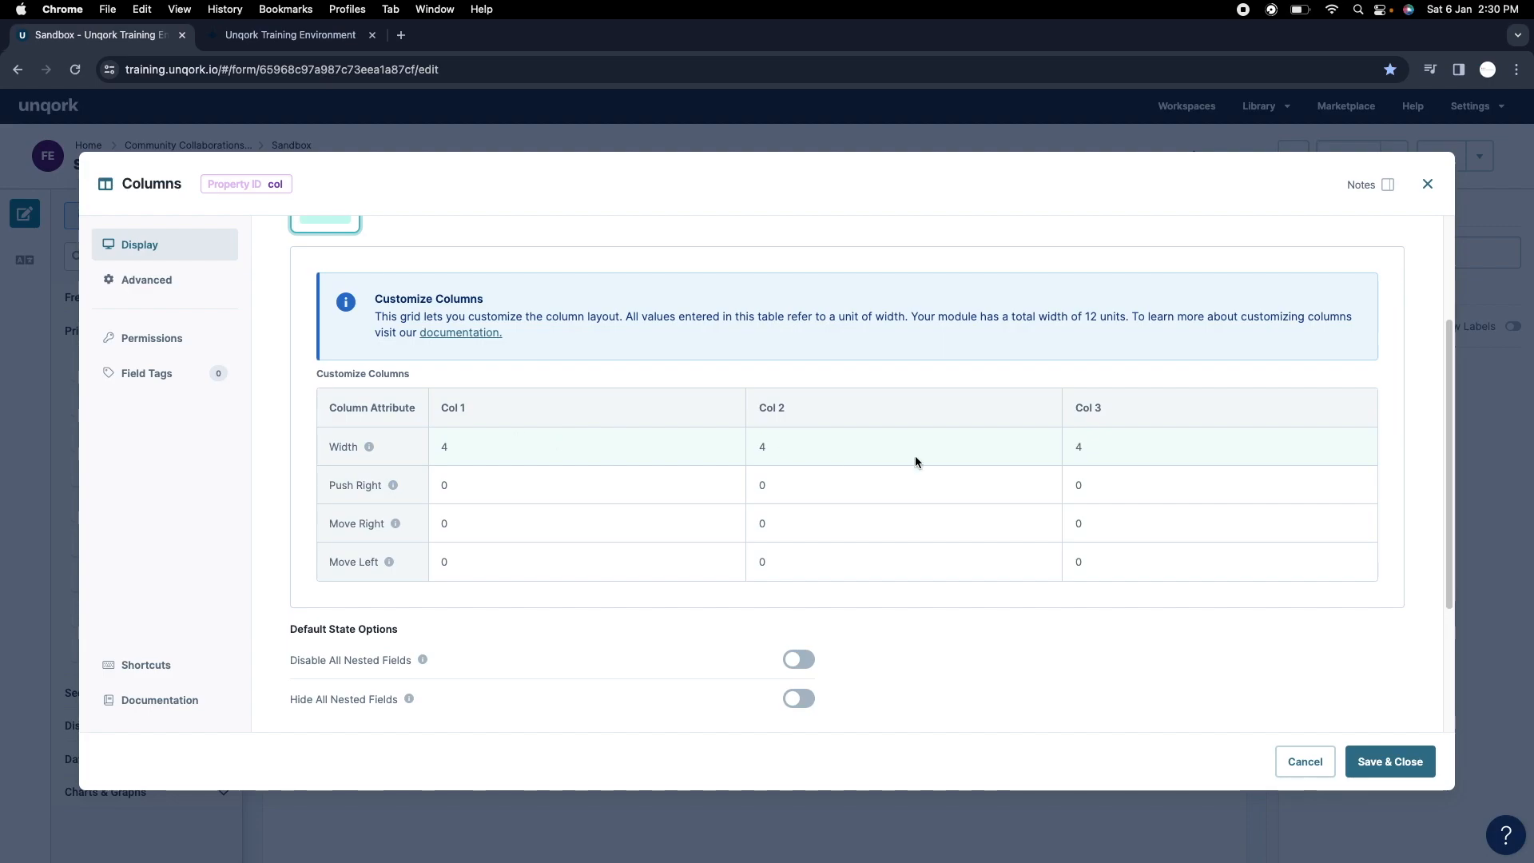
Set the width of Col 1 to 2 and Col 3 to 6, and save the Columns settings.
left_click(673, 440)
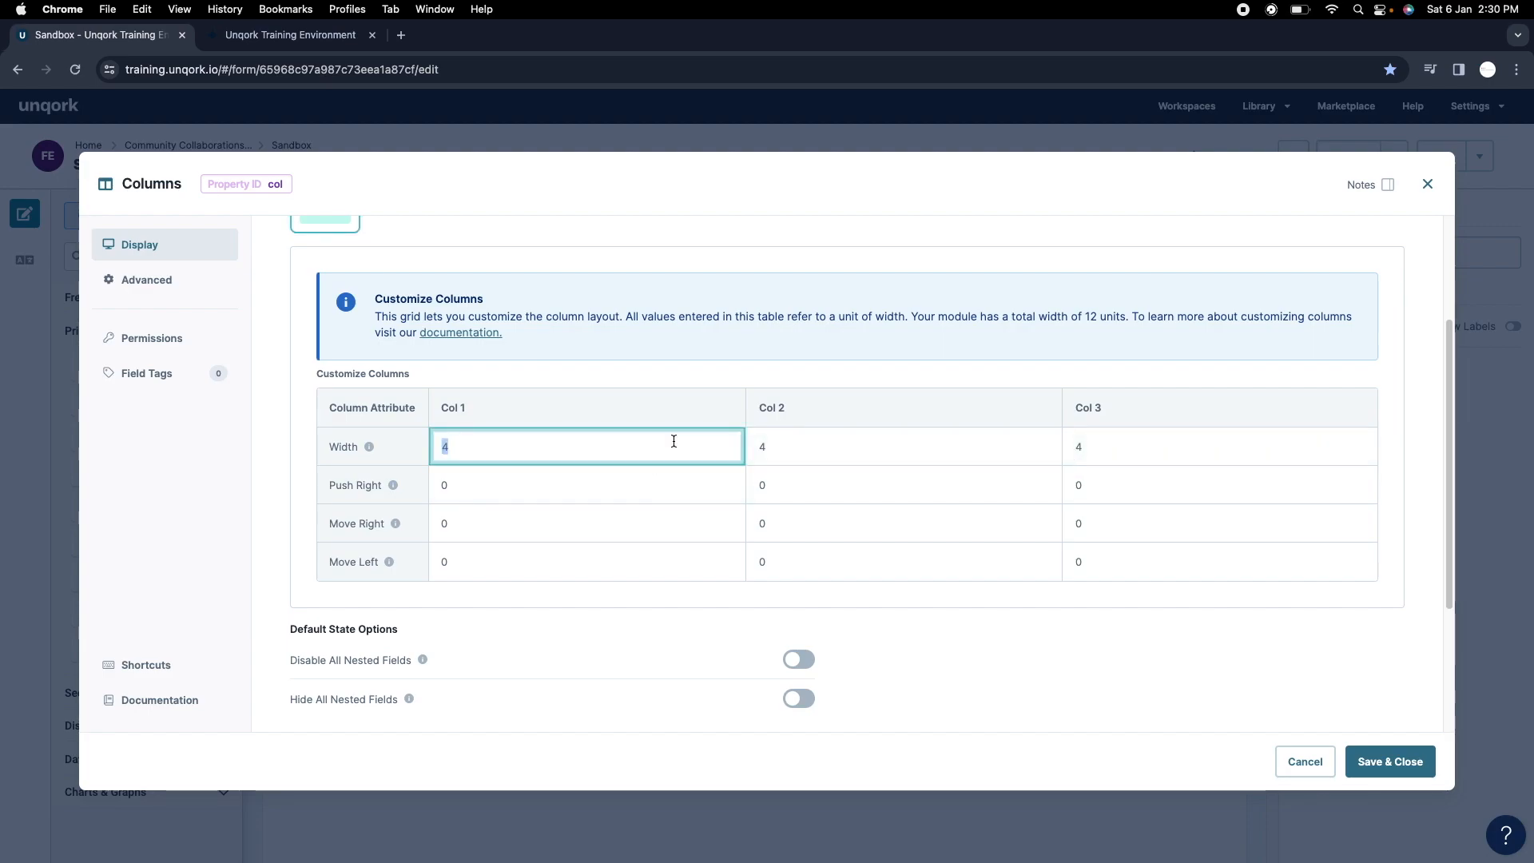
left_click(832, 449)
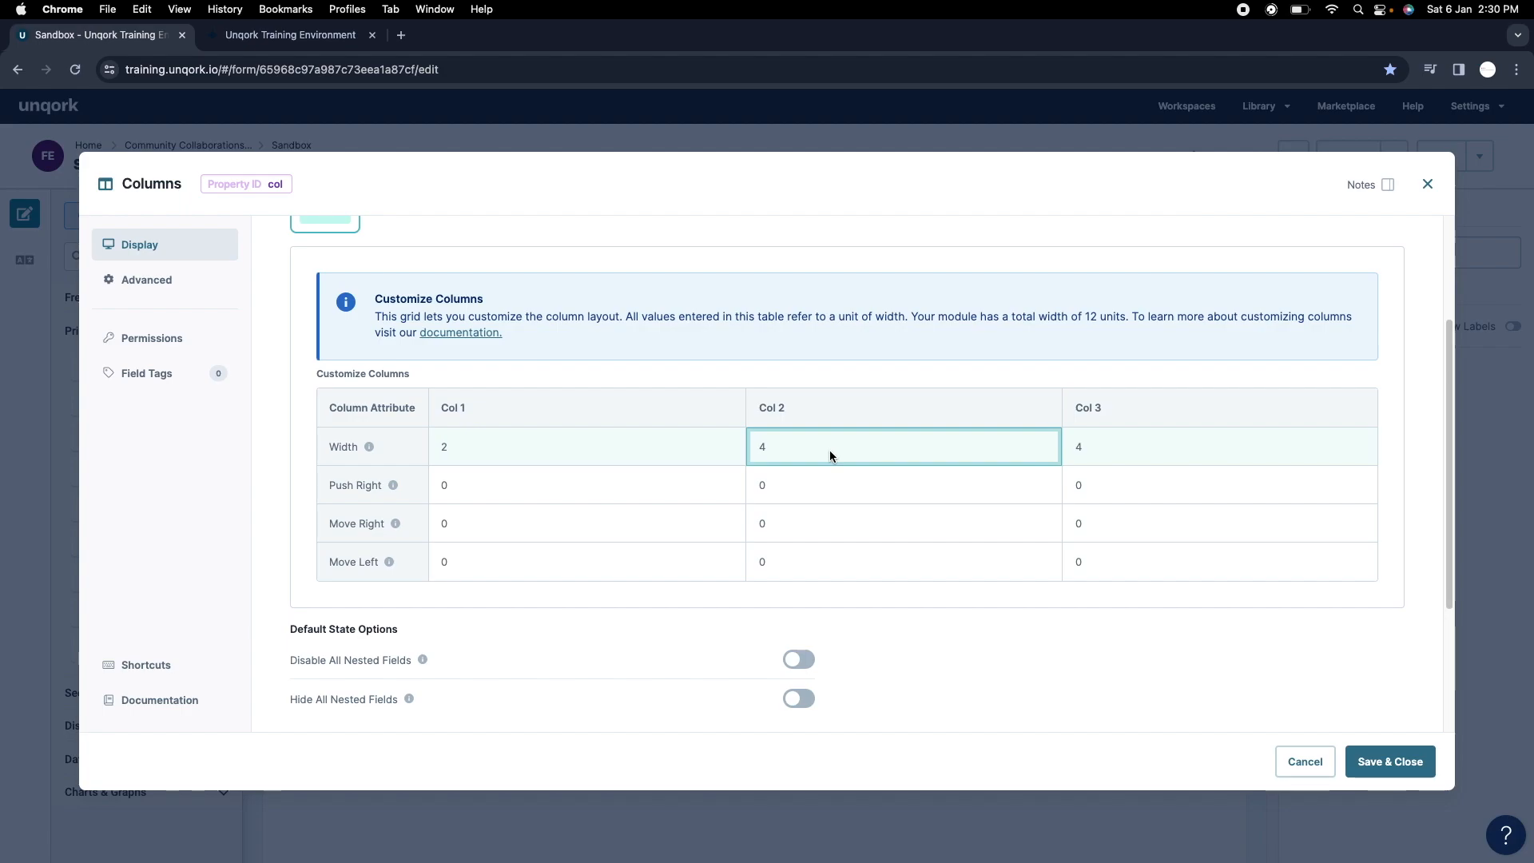
left_click(1111, 450)
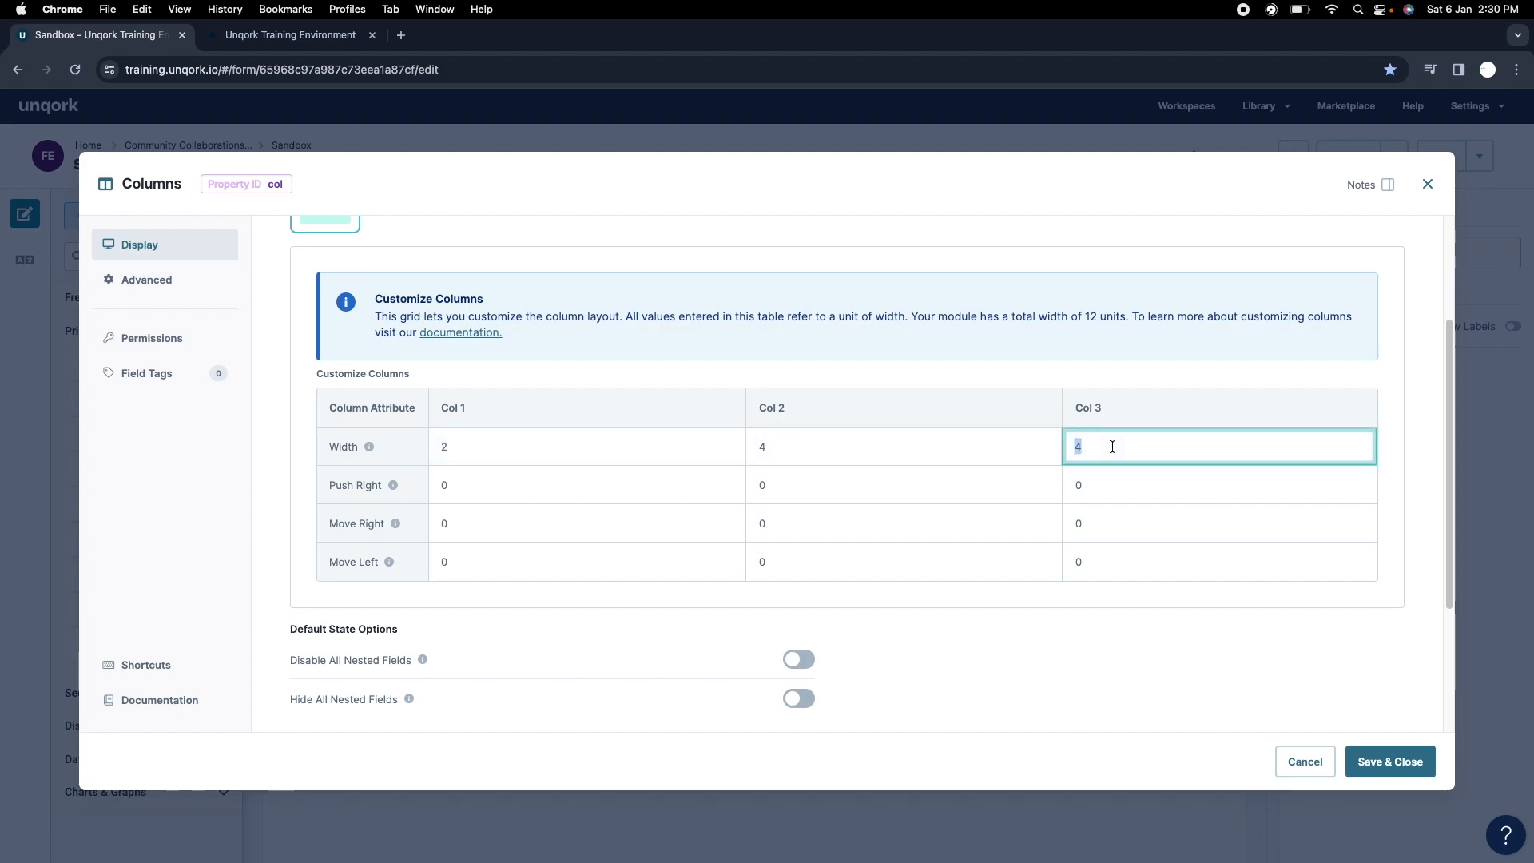
key("BackSpace")
type("6")
left_click(542, 453)
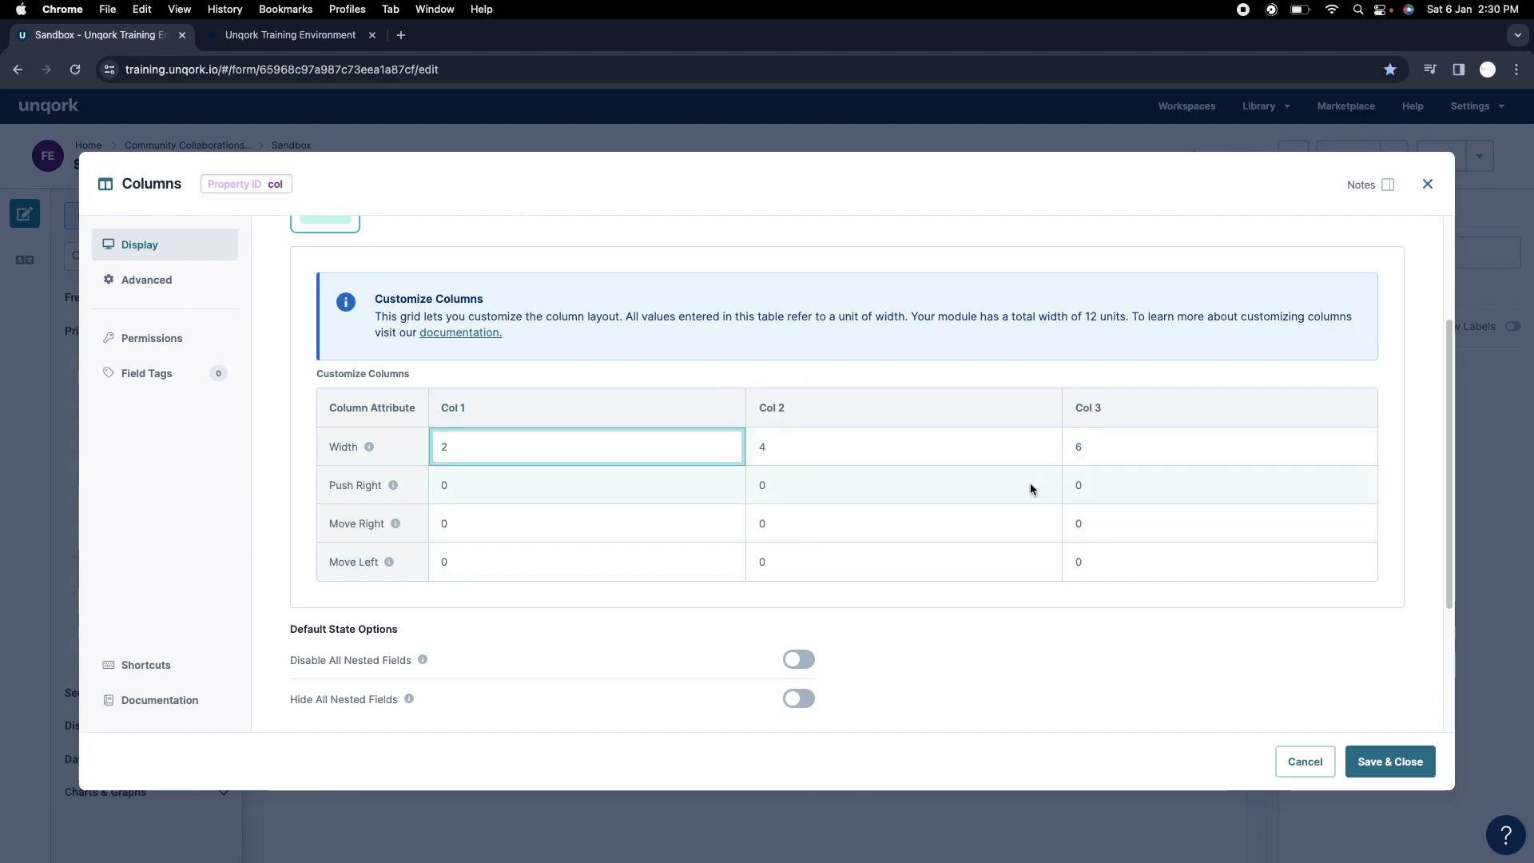
scroll(858, 564, "down", 1)
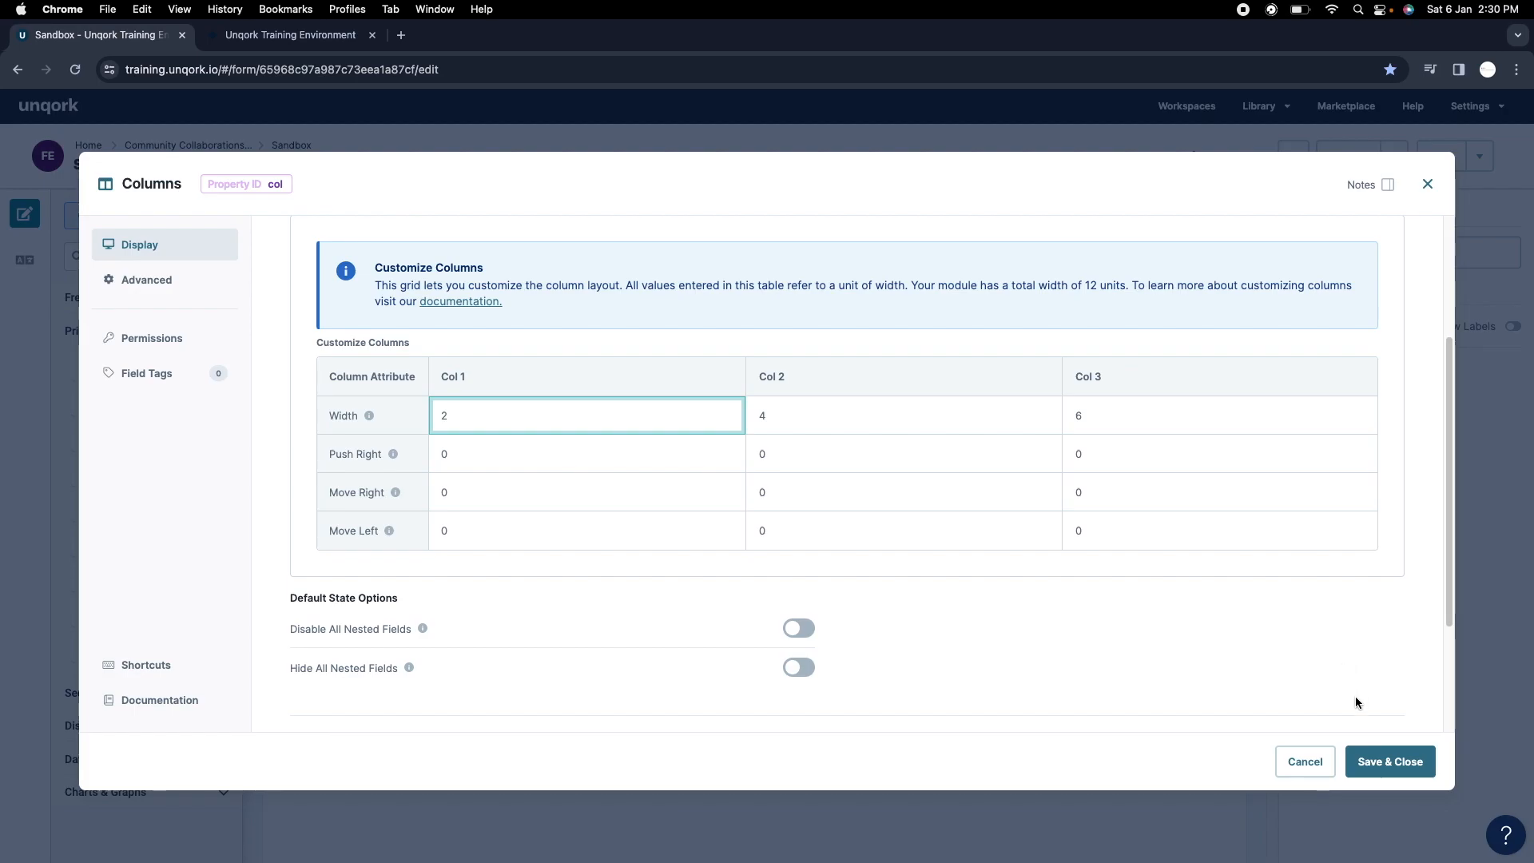
left_click(1381, 751)
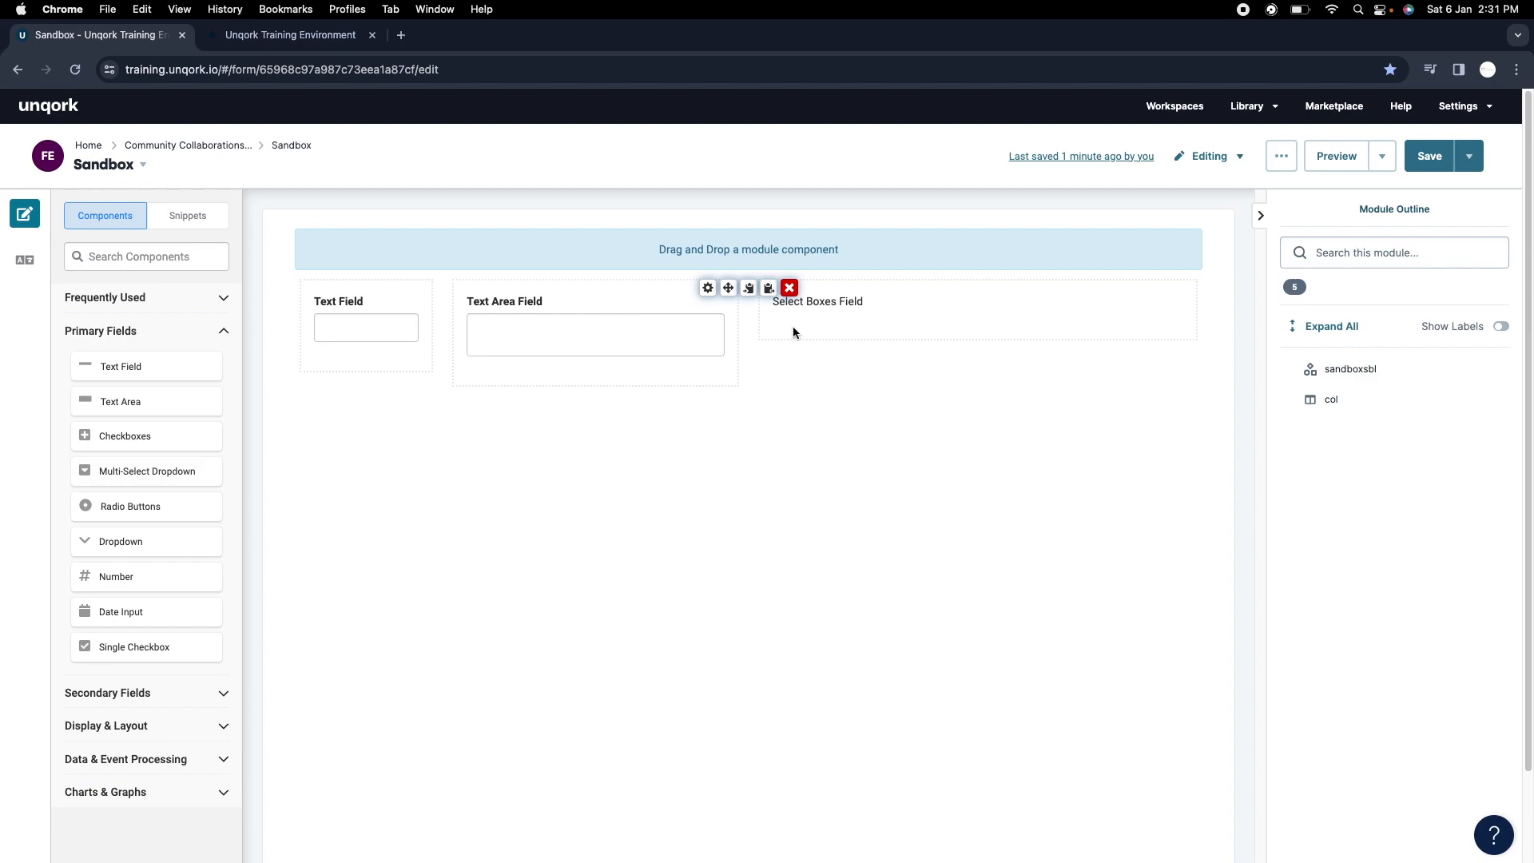
Review the custom width grid of the Columns component, close it without changes, and save the module.
left_click(708, 288)
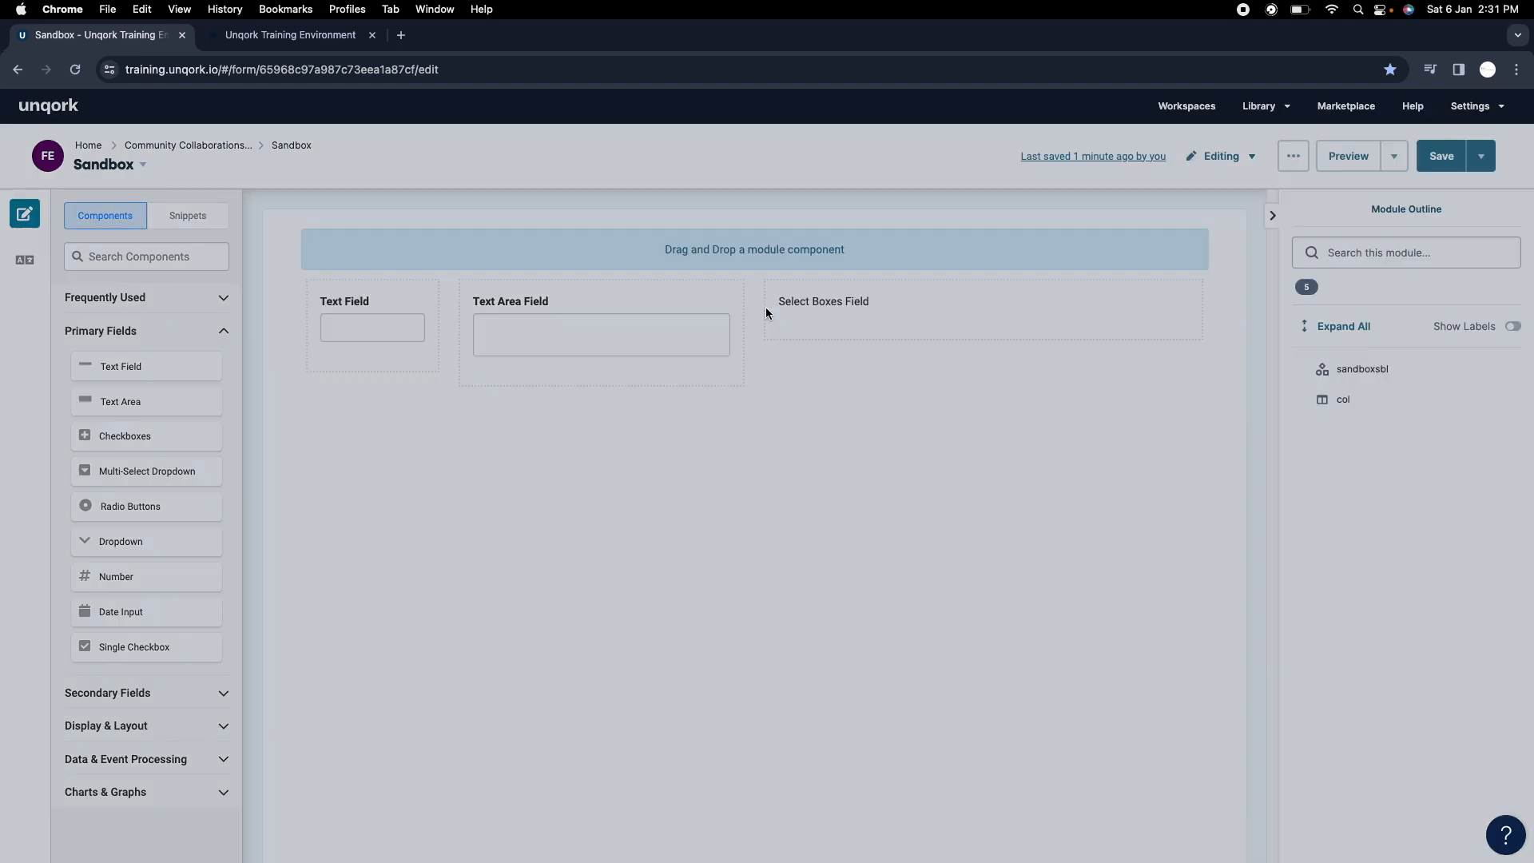
scroll(941, 452, "down", 5)
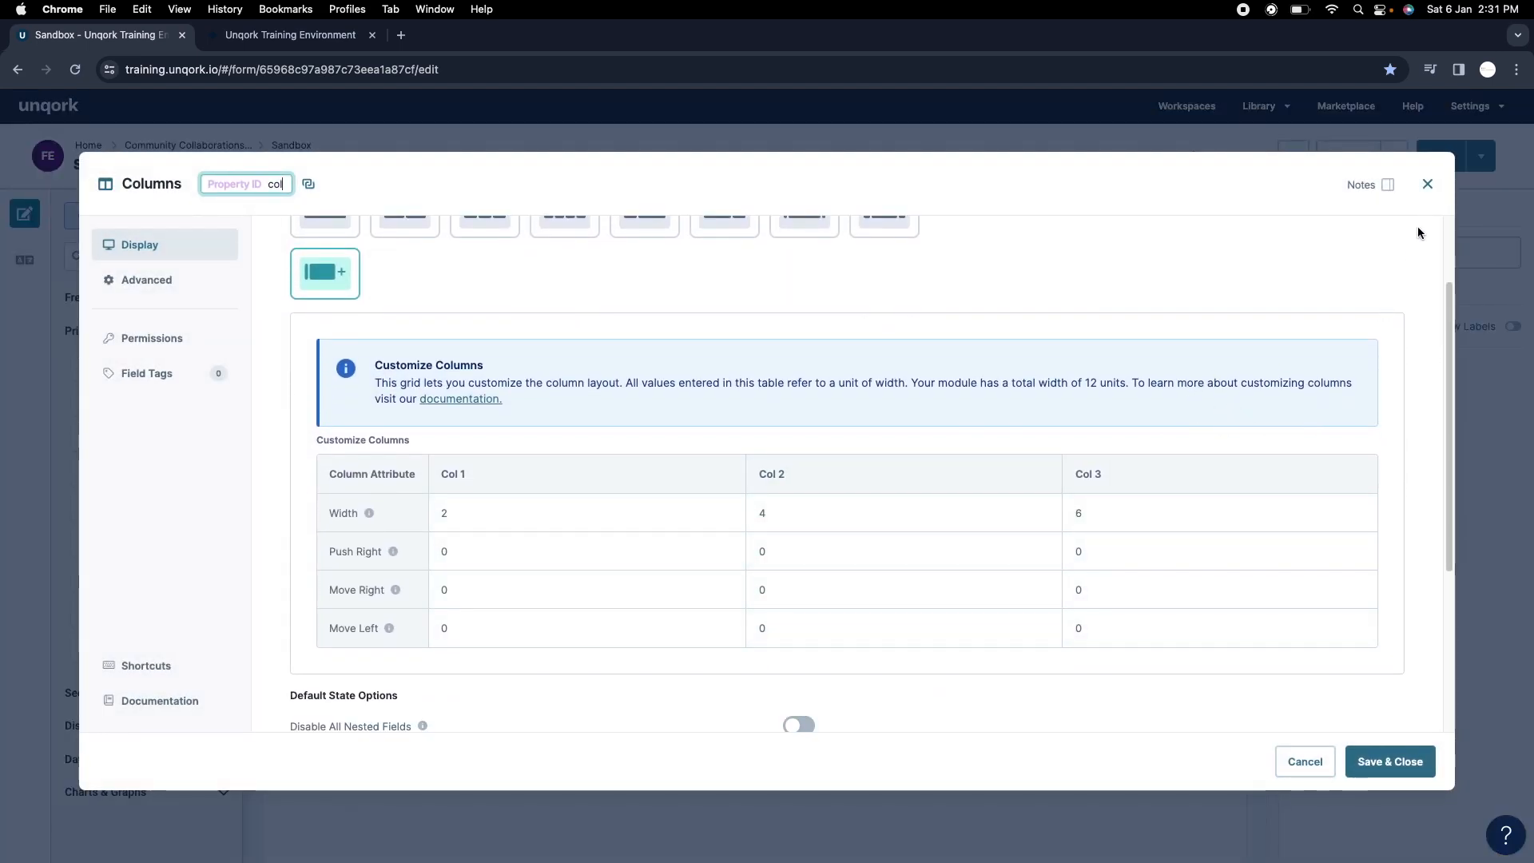
left_click(1428, 187)
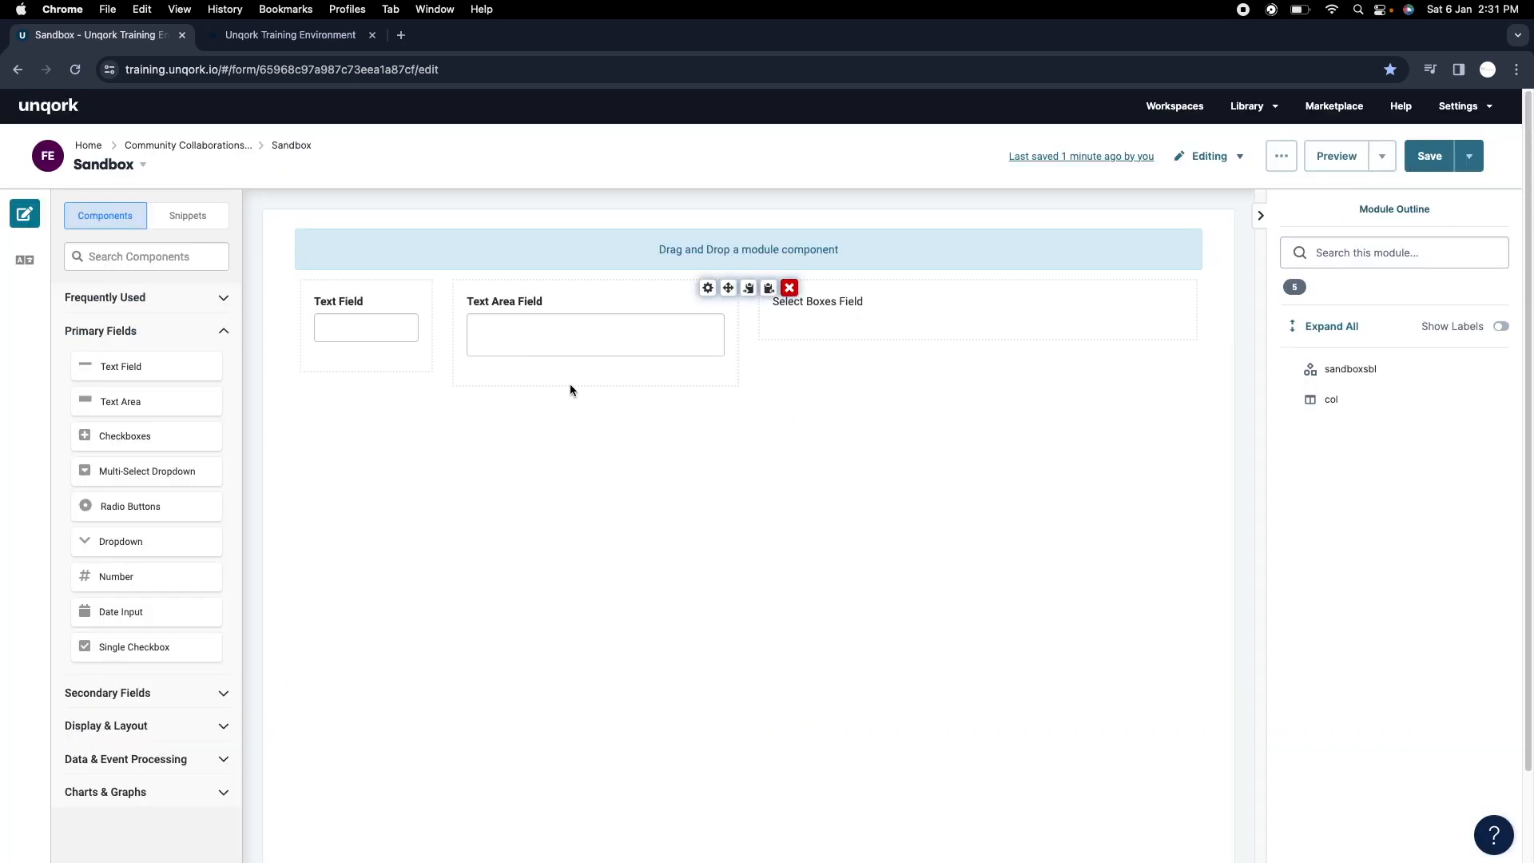
left_click(1427, 164)
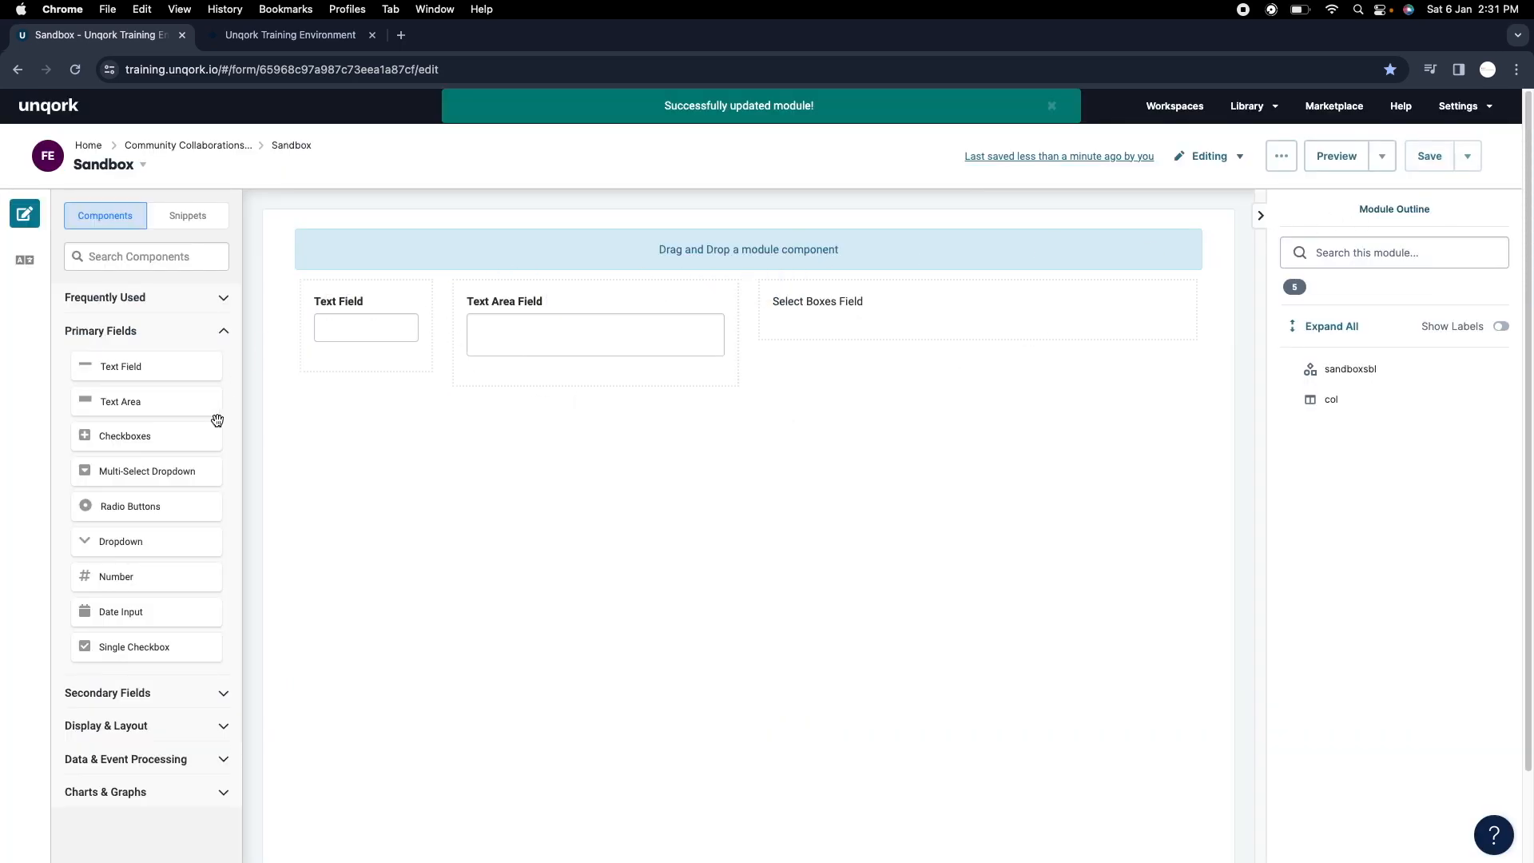
Add a Panel component from Display & Layout below the three-column layout and review its display settings.
scroll(160, 520, "down", 1)
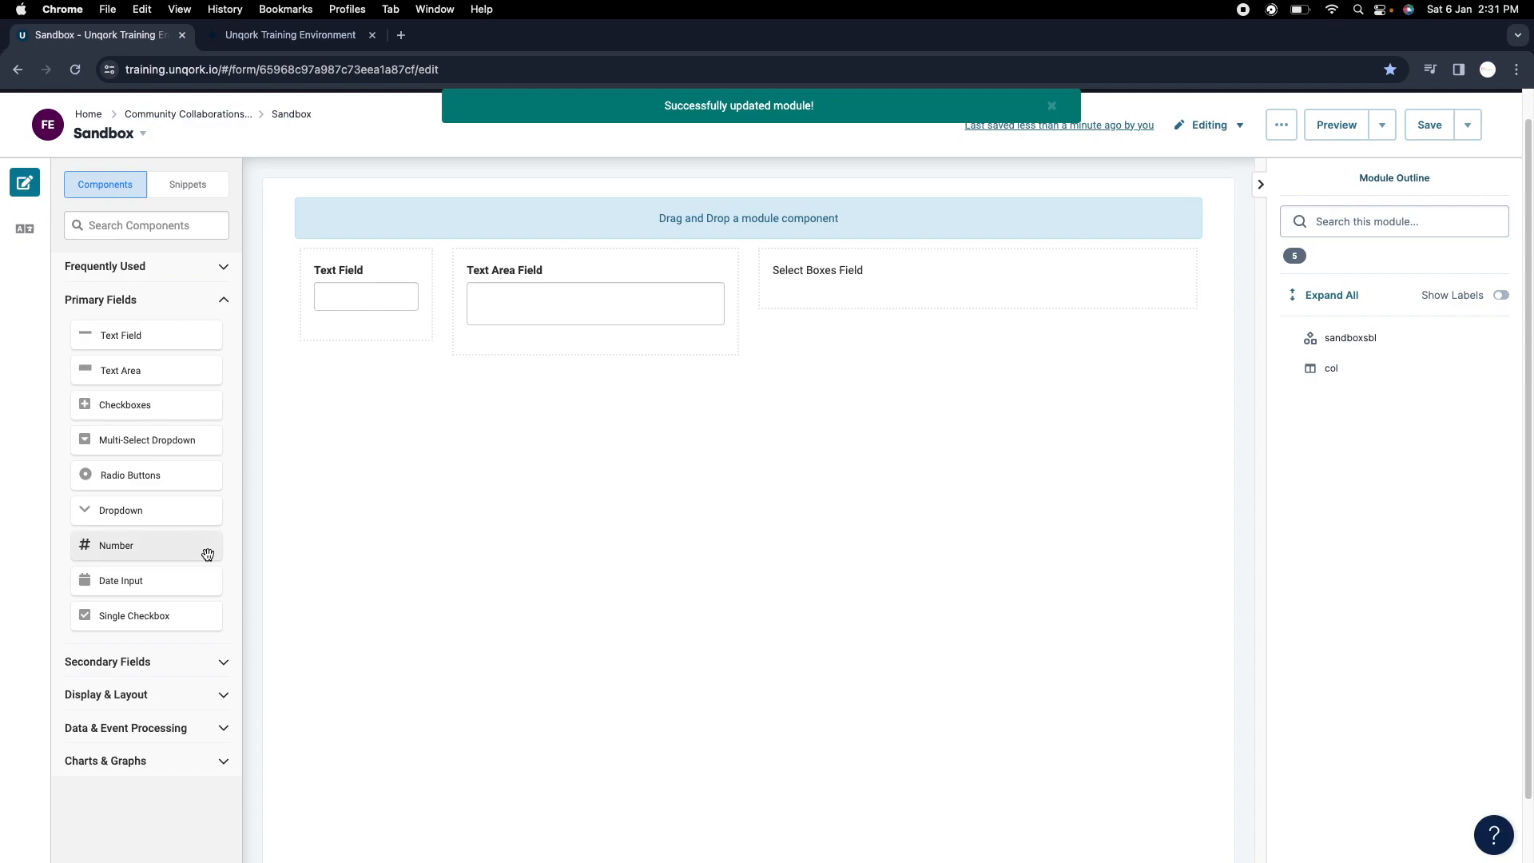
left_click(171, 698)
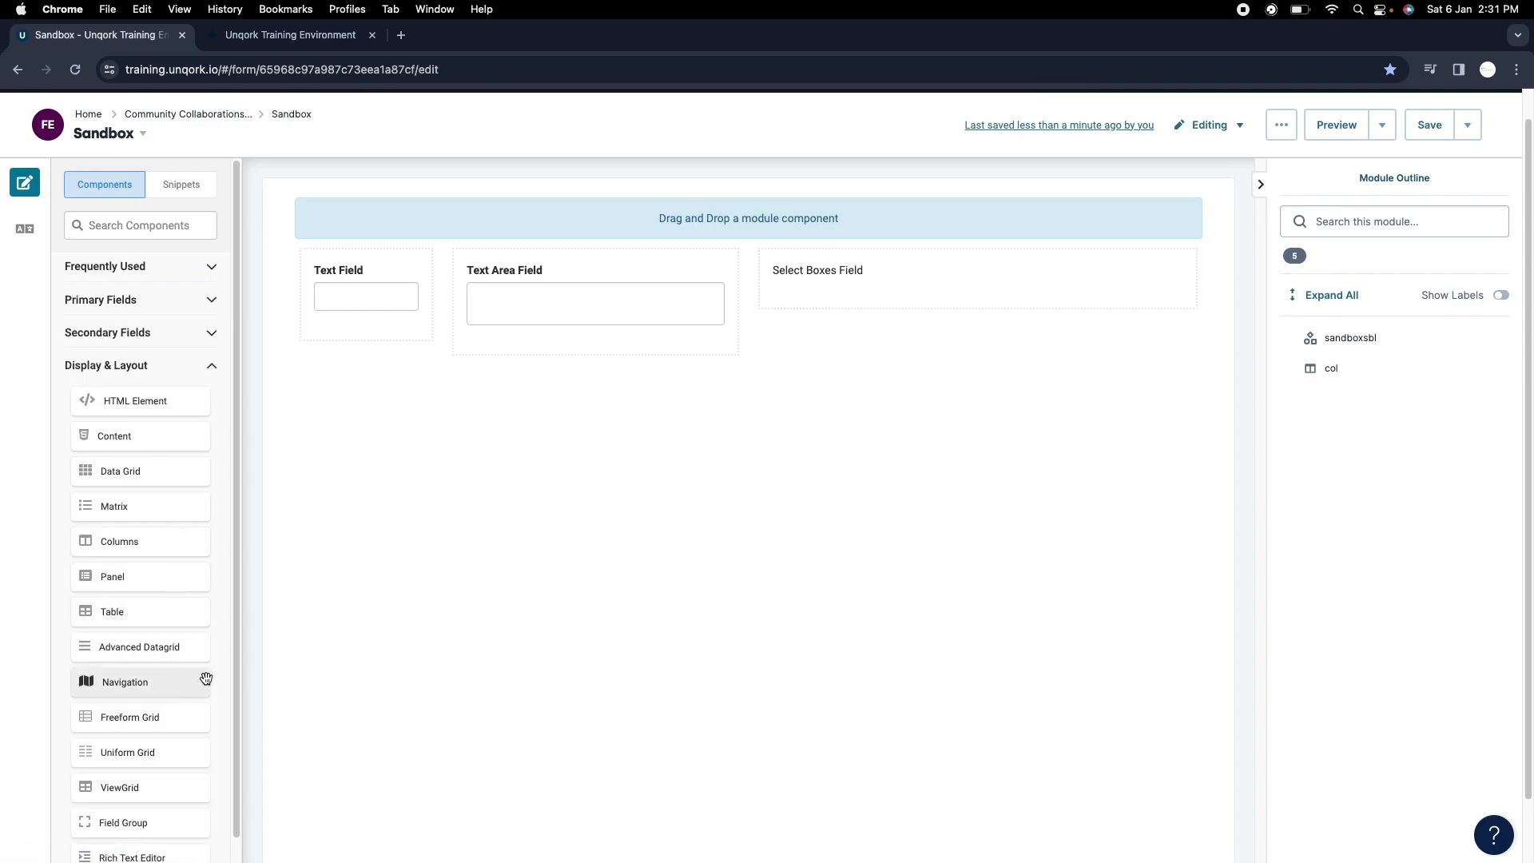
left_click_drag(150, 584, 506, 377)
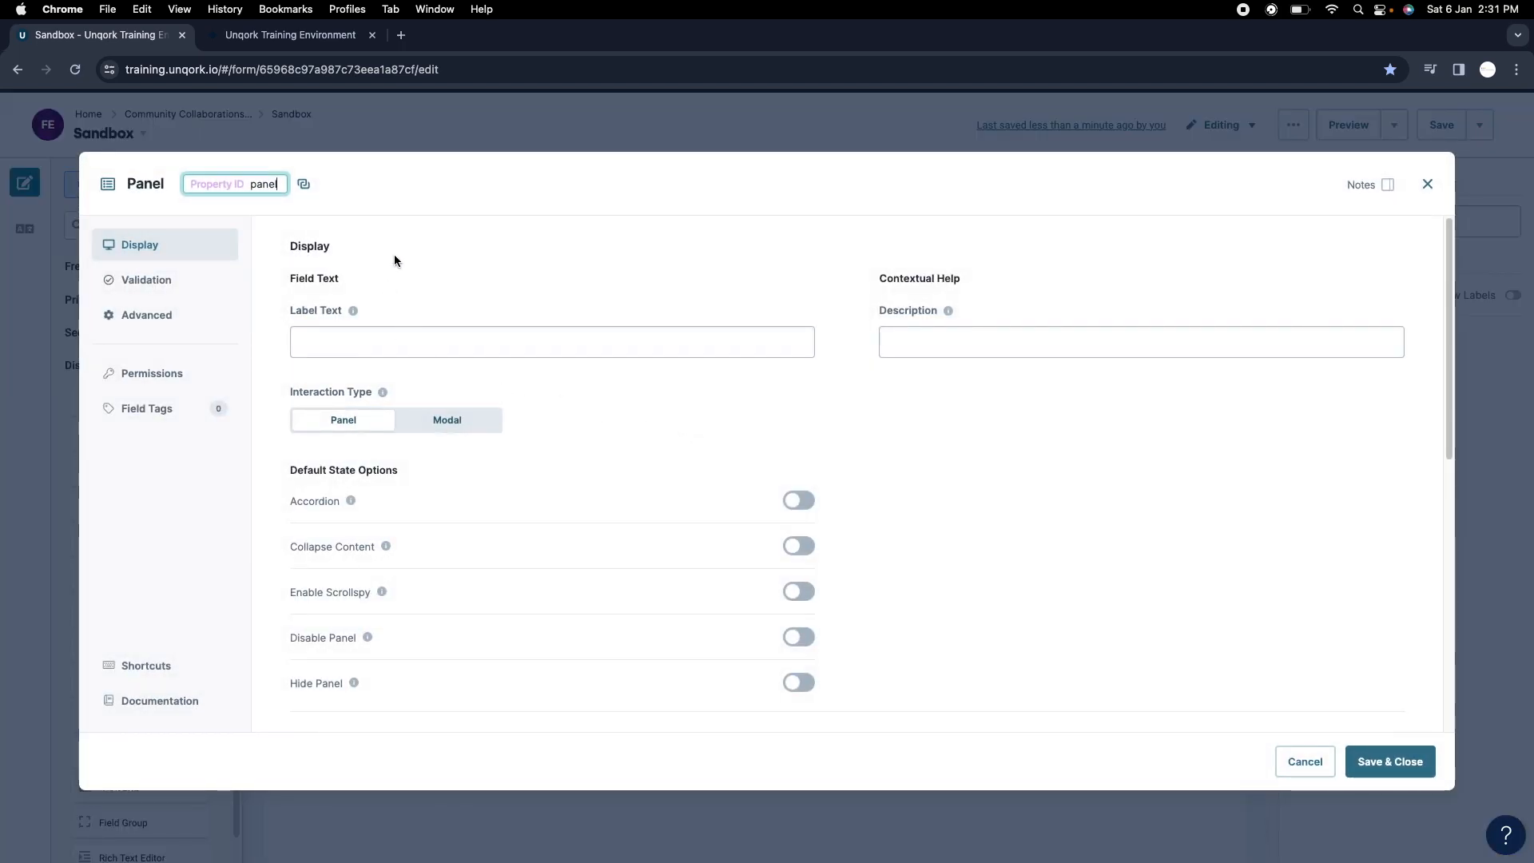
left_click(513, 348)
scroll(1136, 459, "down", 5)
scroll(1034, 487, "up", 5)
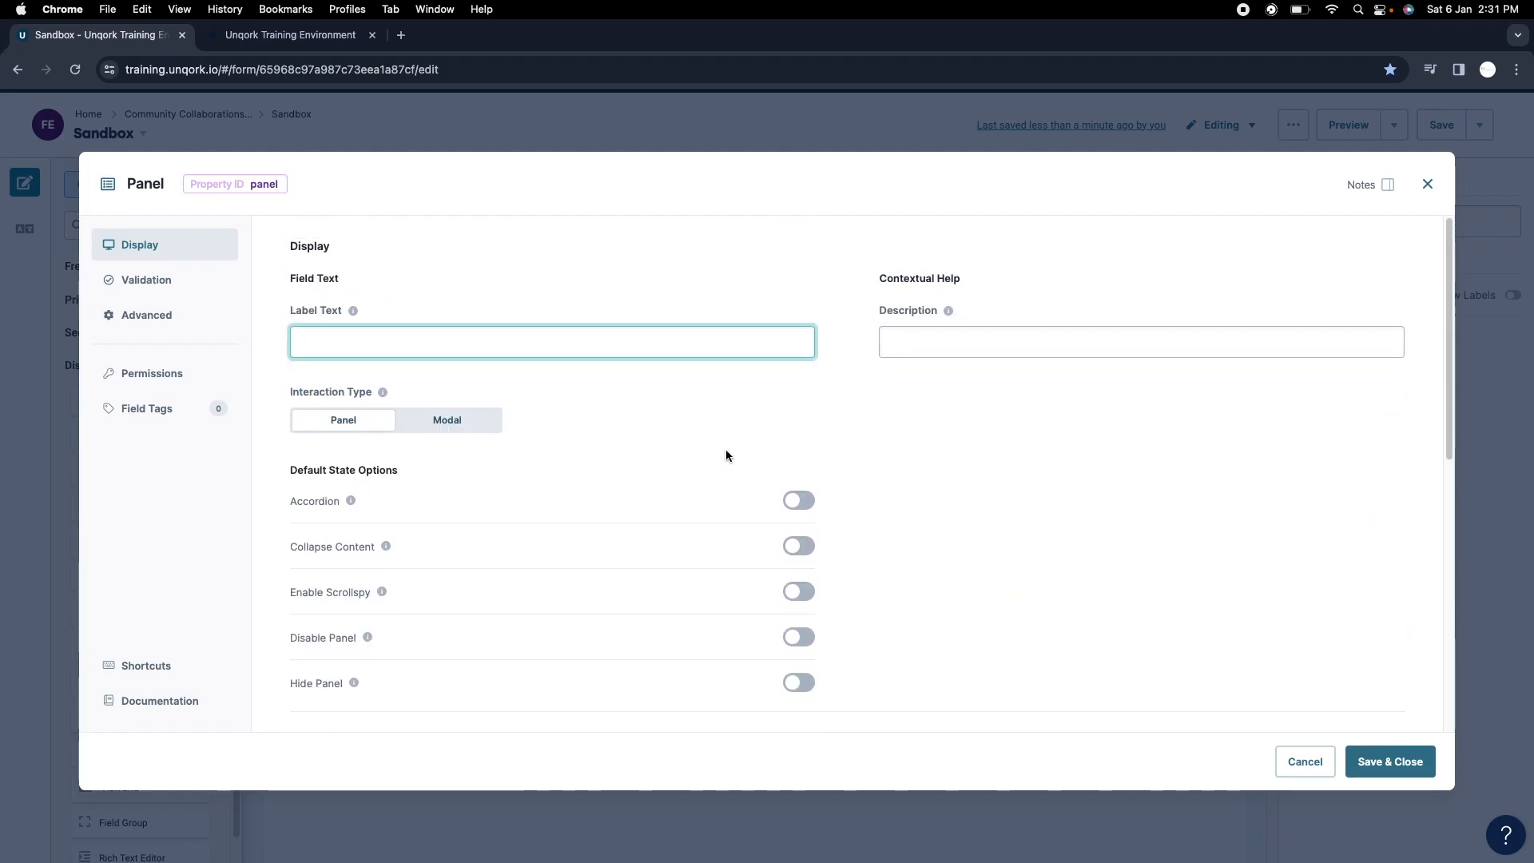
scroll(915, 482, "down", 1)
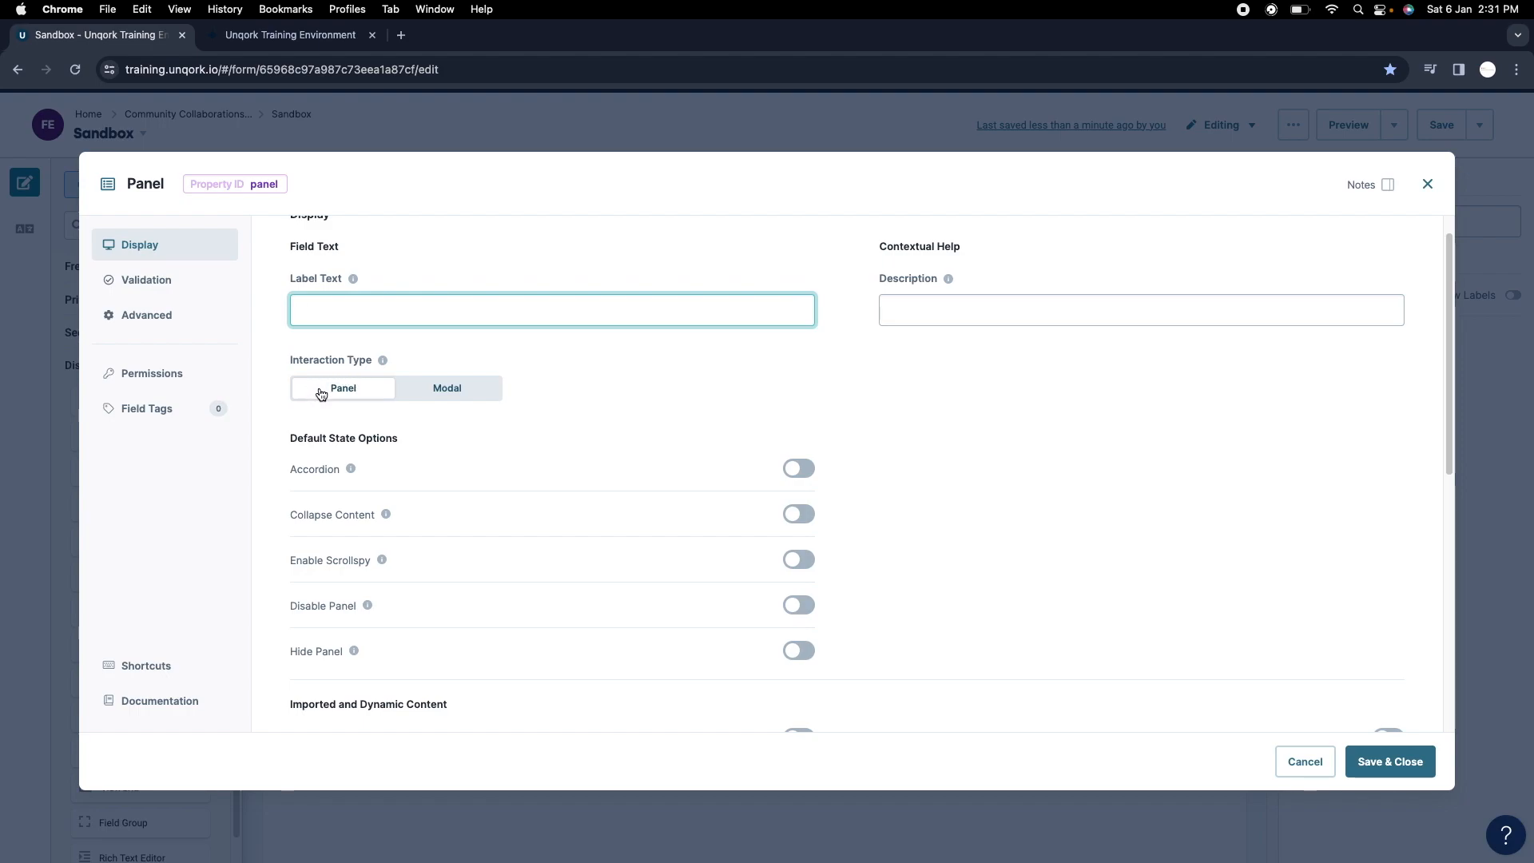
scroll(749, 457, "down", 5)
scroll(749, 457, "up", 6)
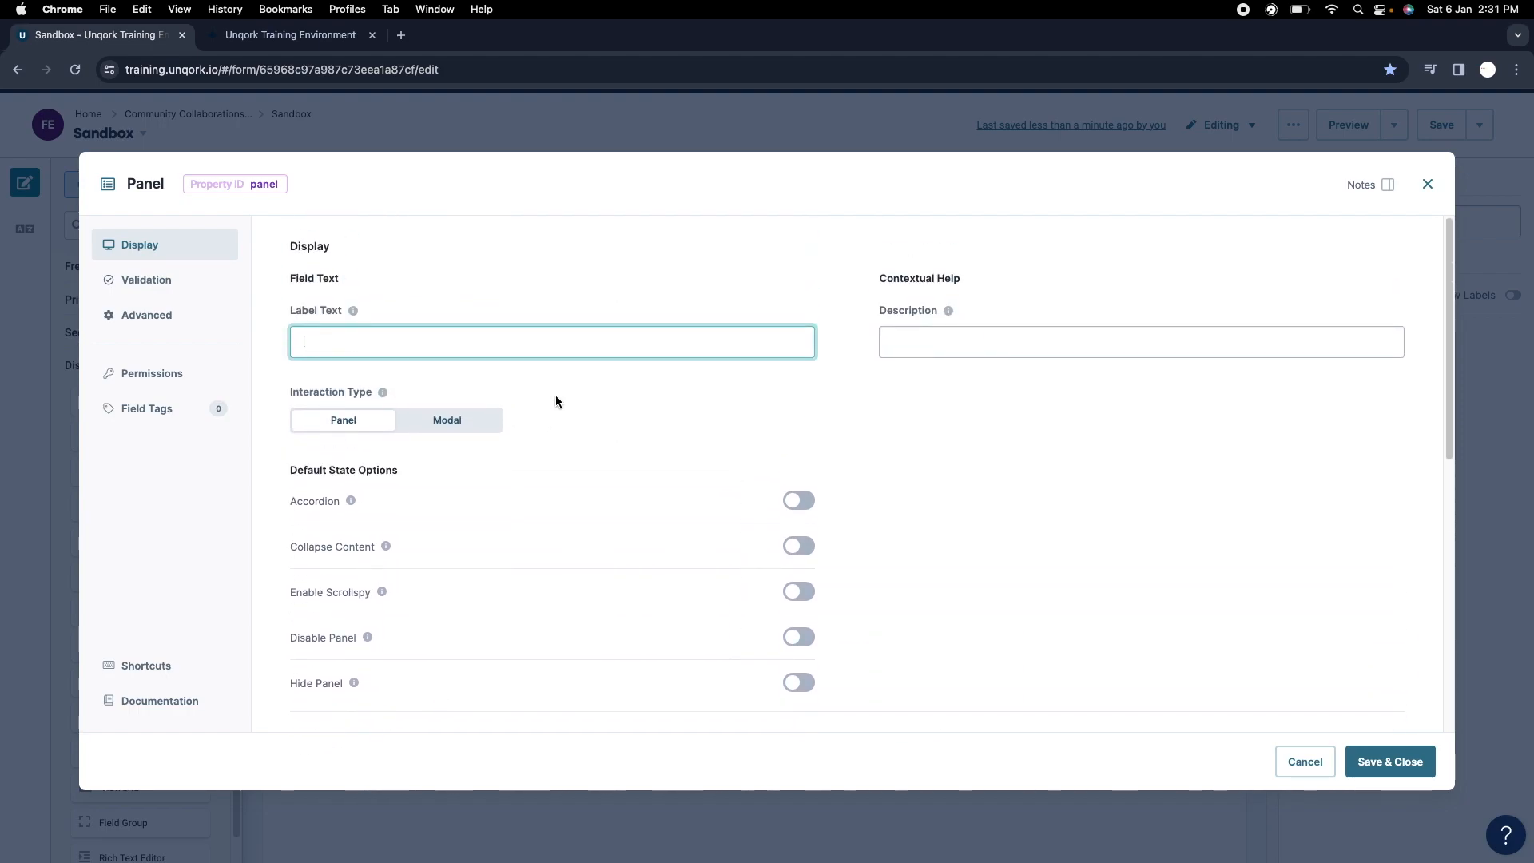
Set the new panel's label text to "panel", matching its property ID, then save its settings and the module.
double_click(273, 187)
left_click(353, 335)
key("cmd+v")
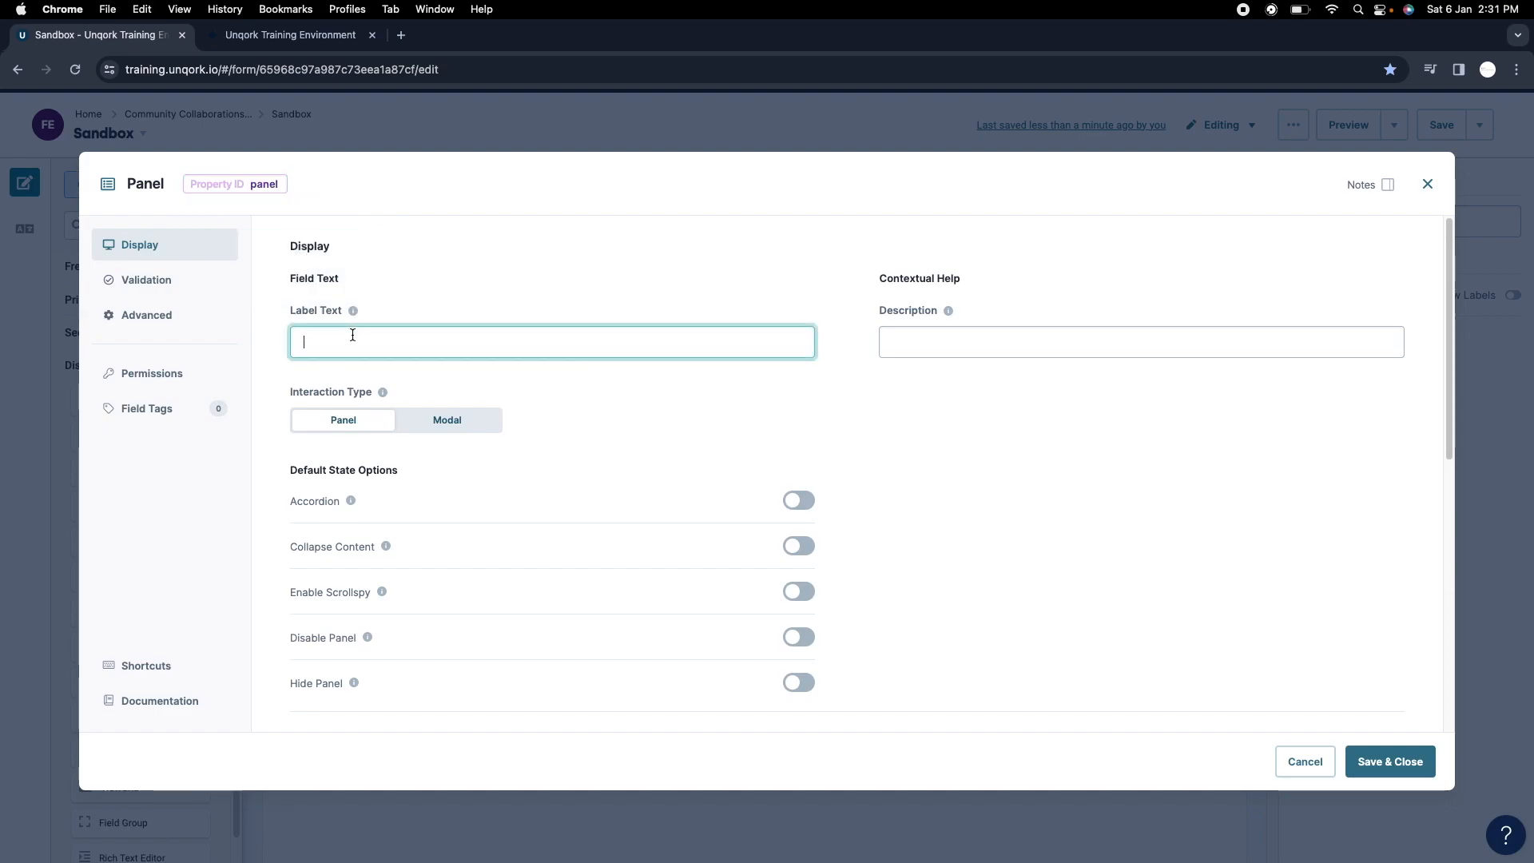
left_click(694, 420)
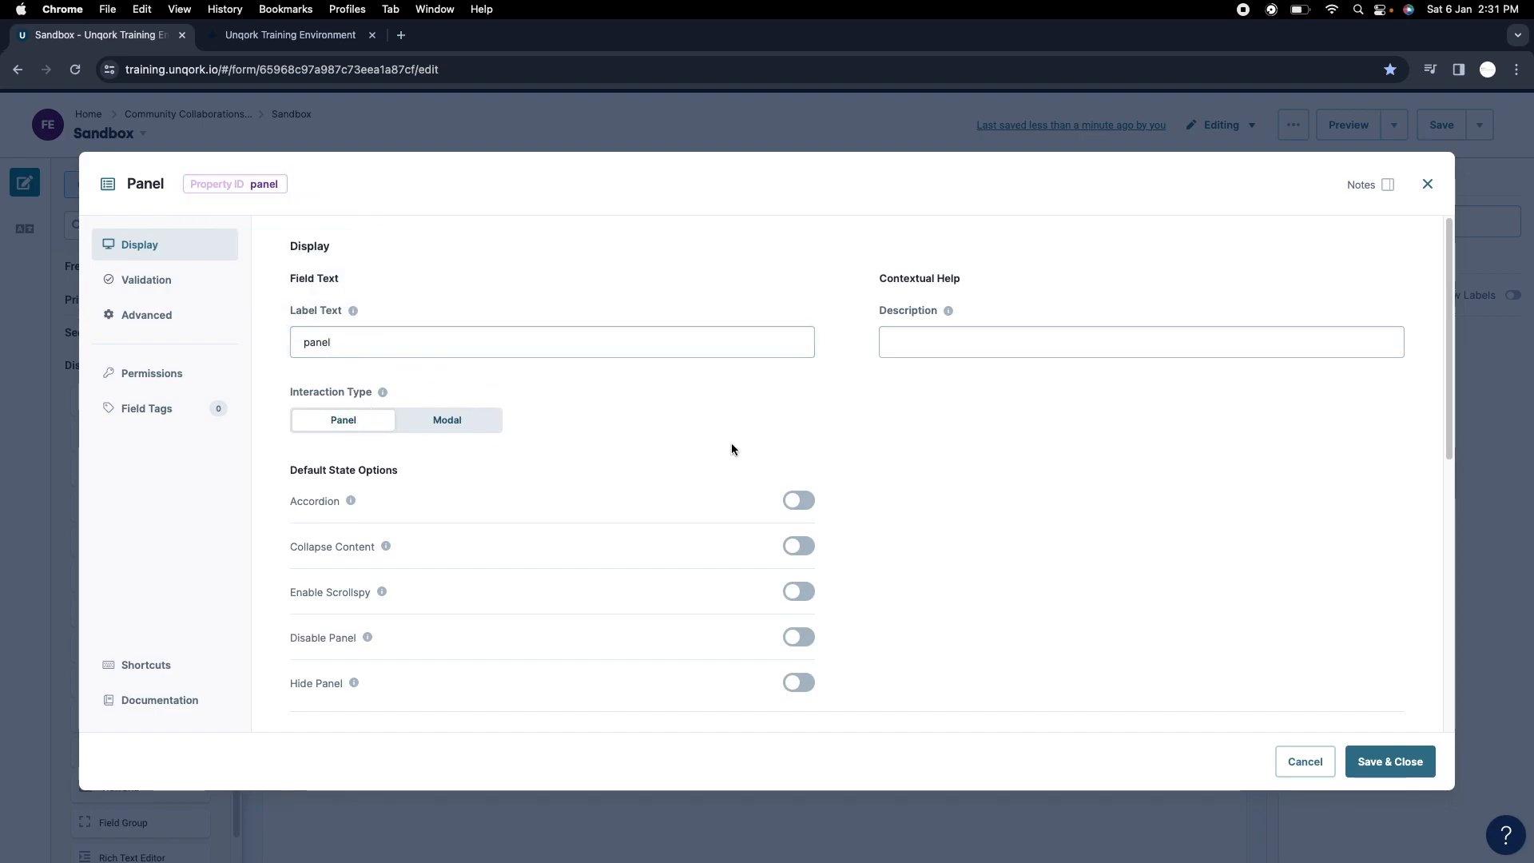
scroll(799, 448, "down", 7)
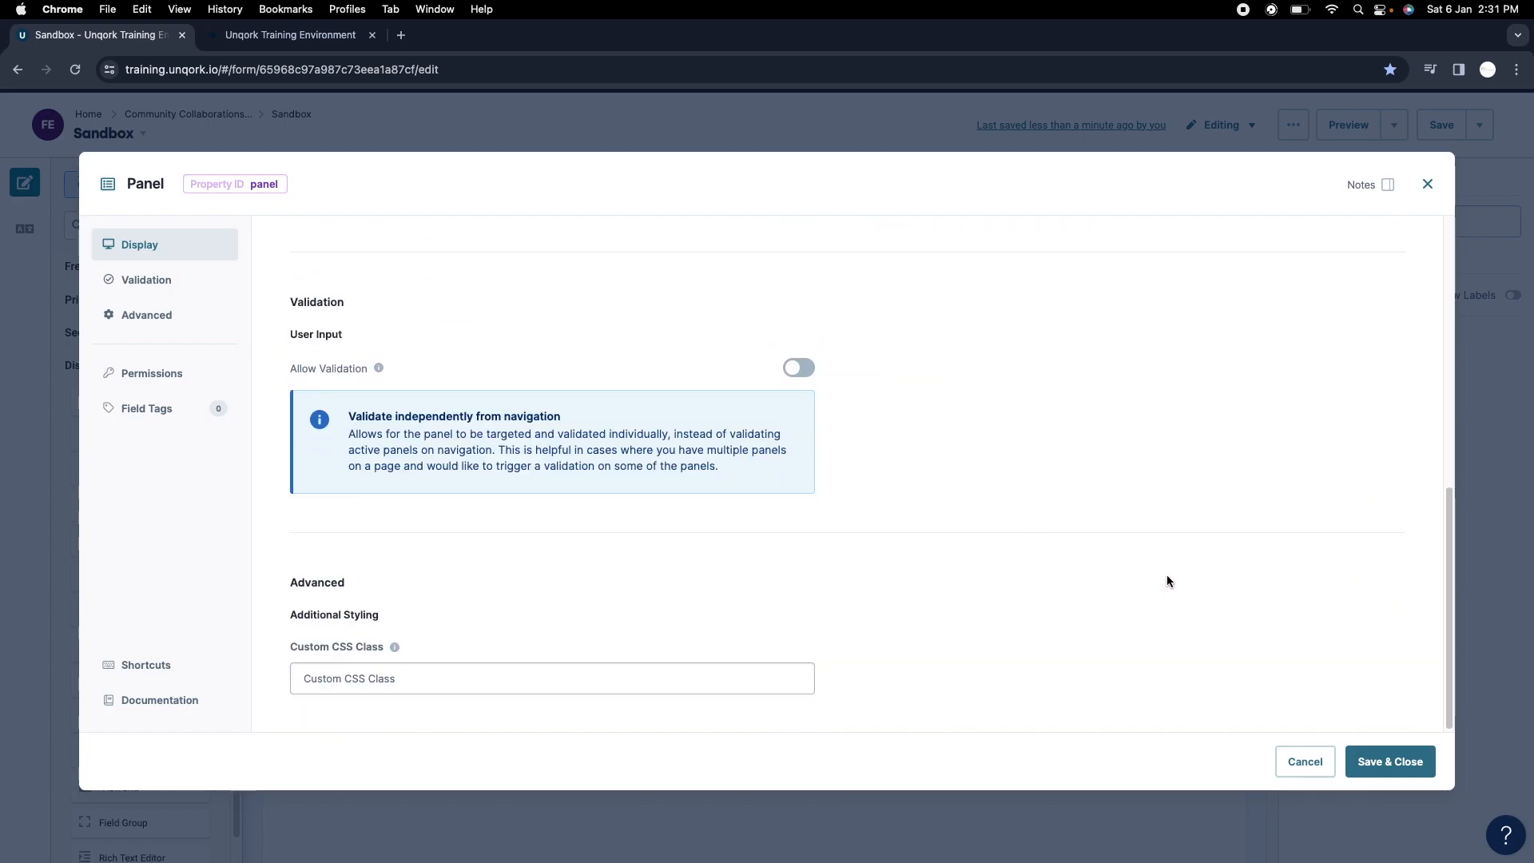
left_click(1391, 761)
left_click(1428, 127)
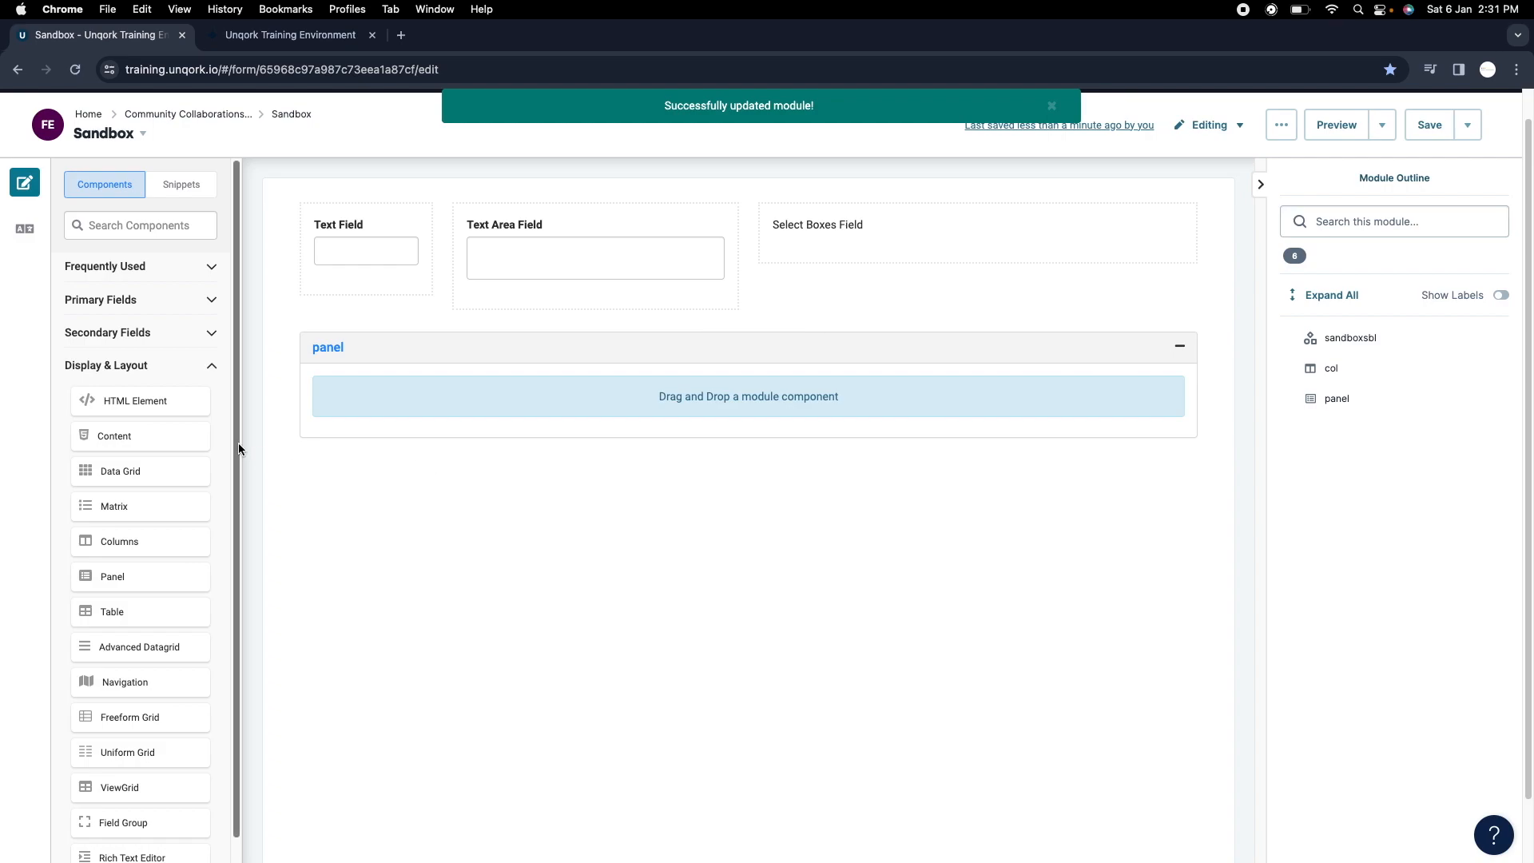
Move the Text Field, Text Area Field and Select Boxes Field into the panel and remove the emptied Columns component.
scroll(303, 376, "up", 1)
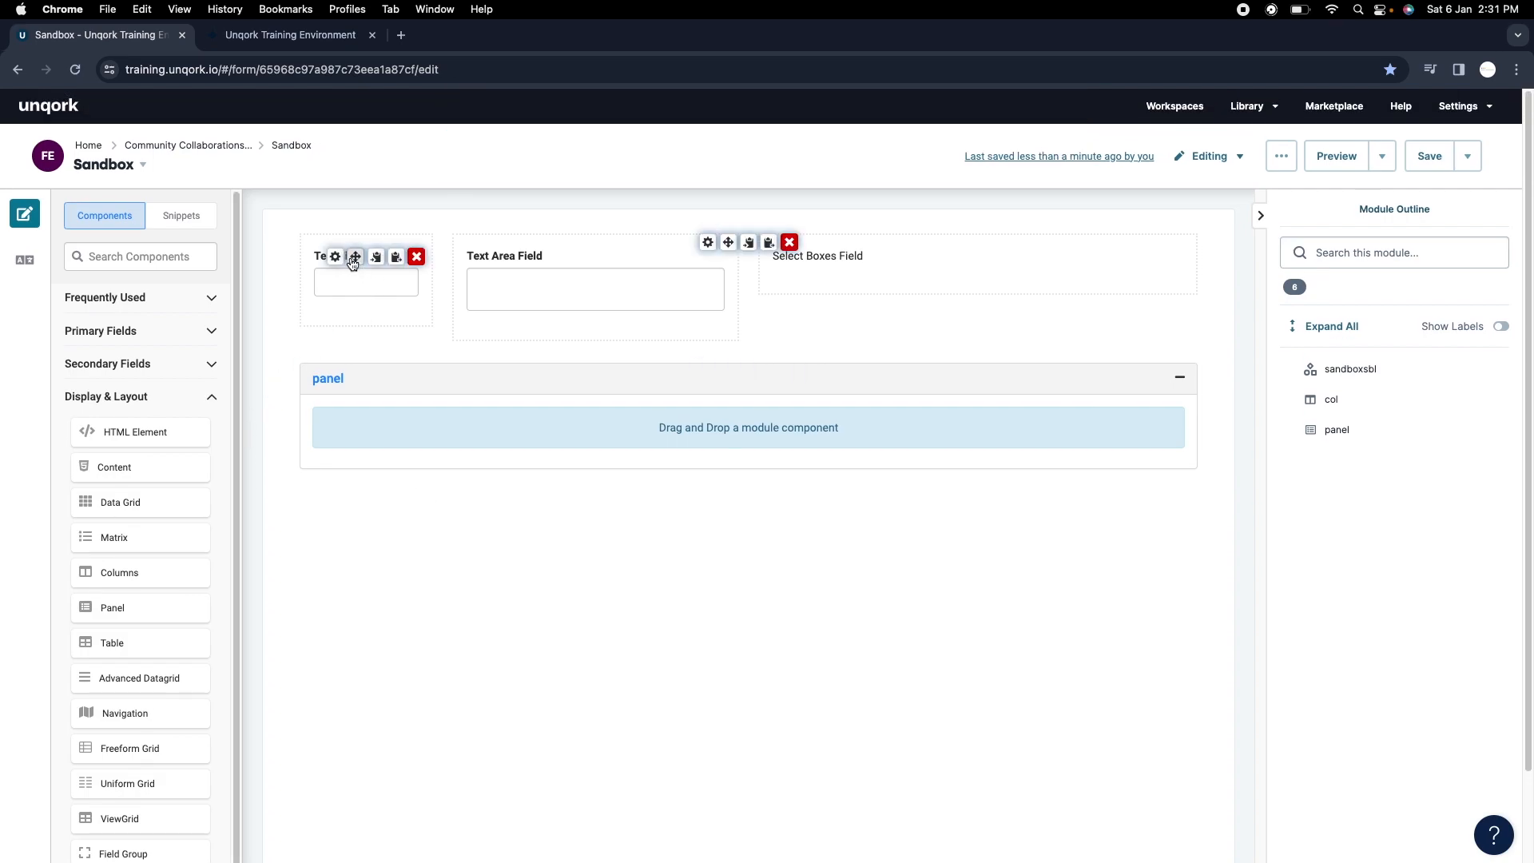
left_click_drag(355, 262, 395, 453)
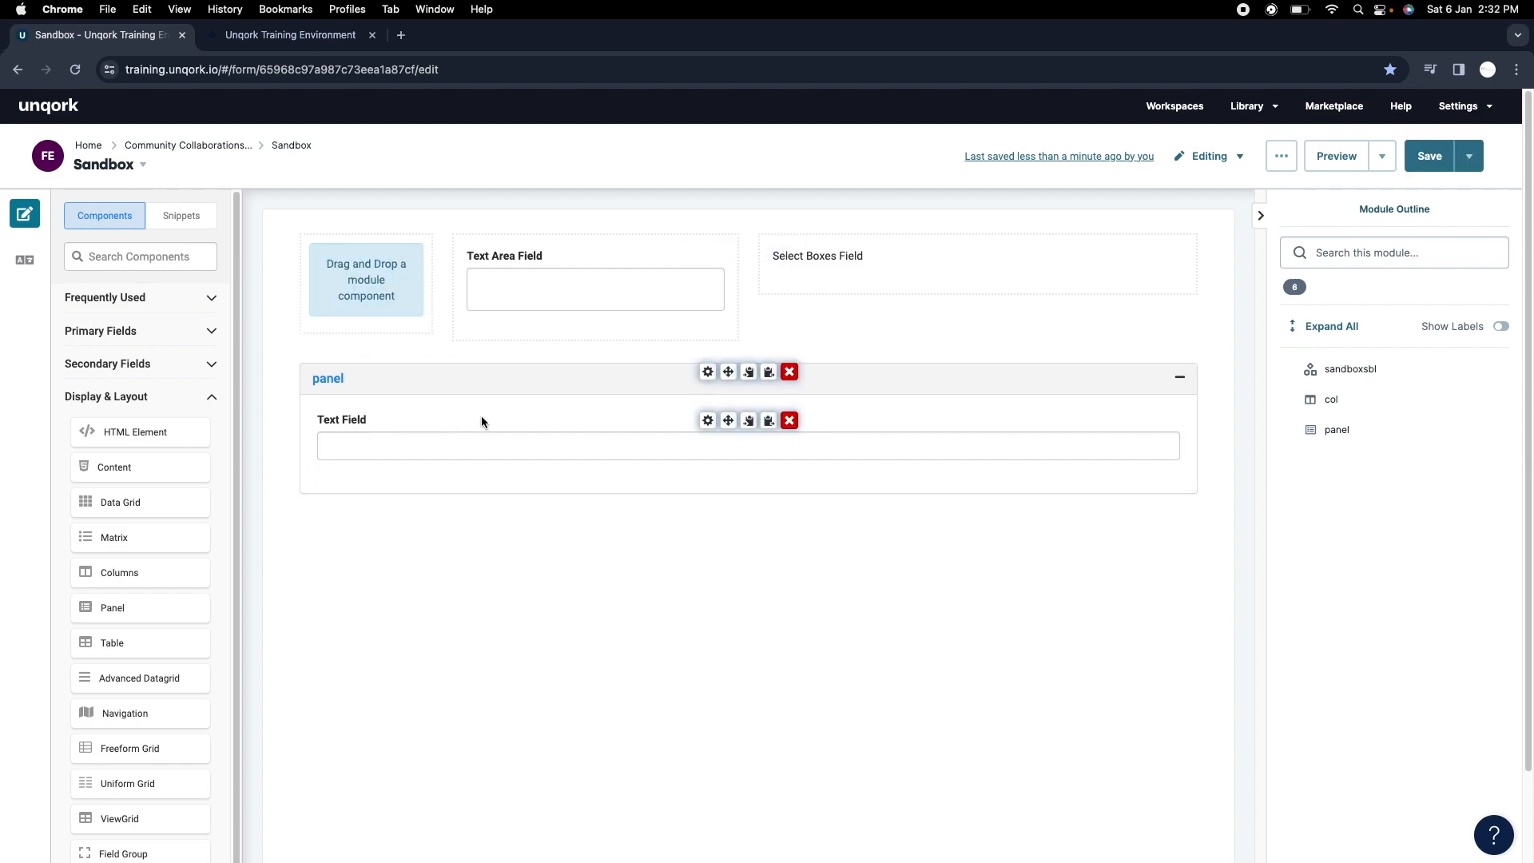
left_click_drag(574, 258, 663, 441)
left_click_drag(955, 257, 841, 482)
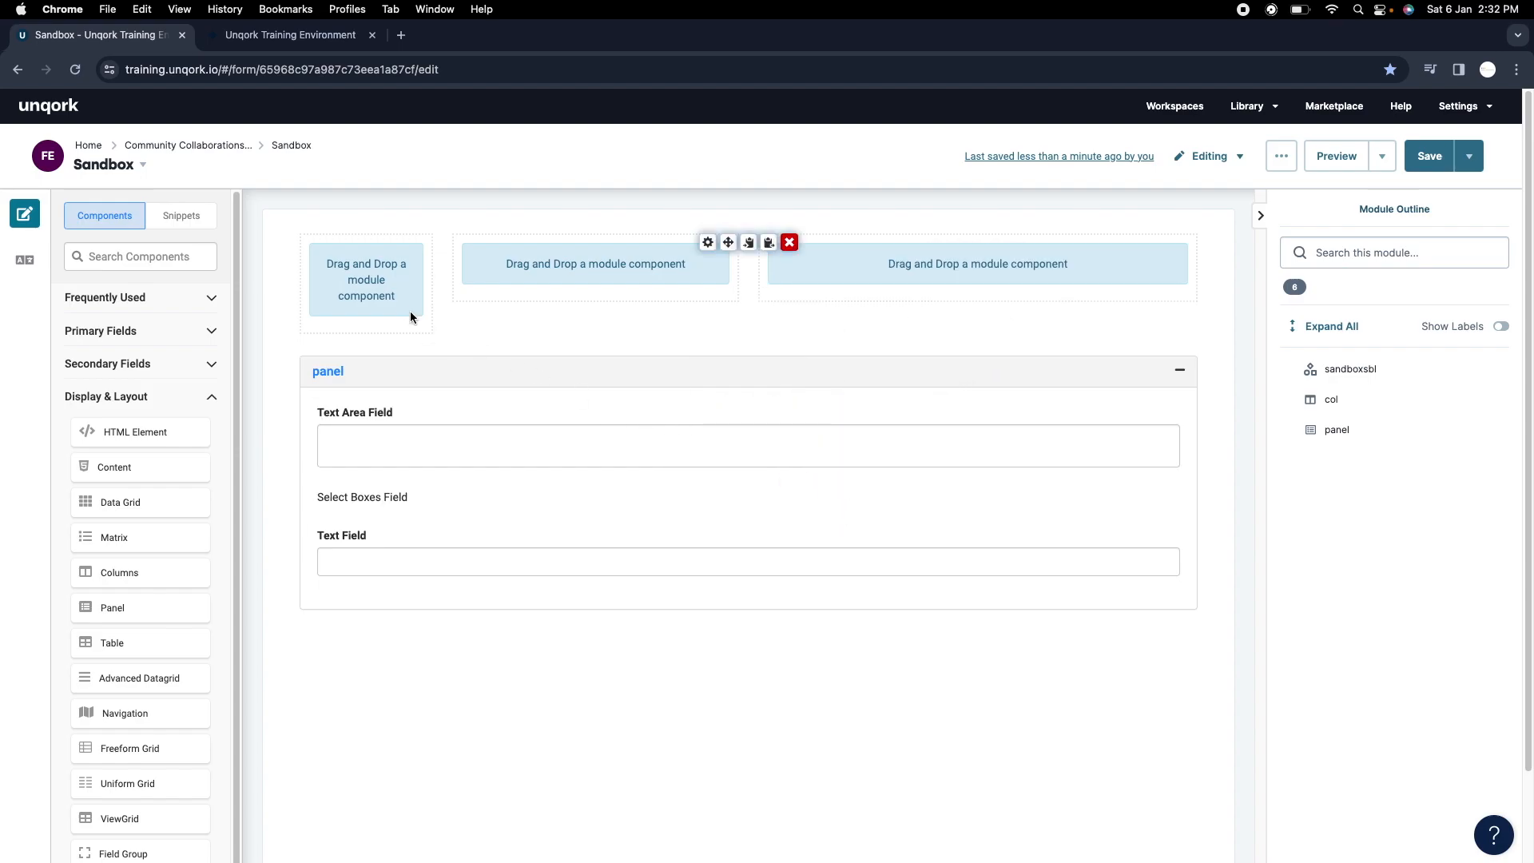
left_click(790, 242)
left_click(1216, 161)
Save the module and refresh the browser preview to view the panel with its three fields.
left_click(1429, 156)
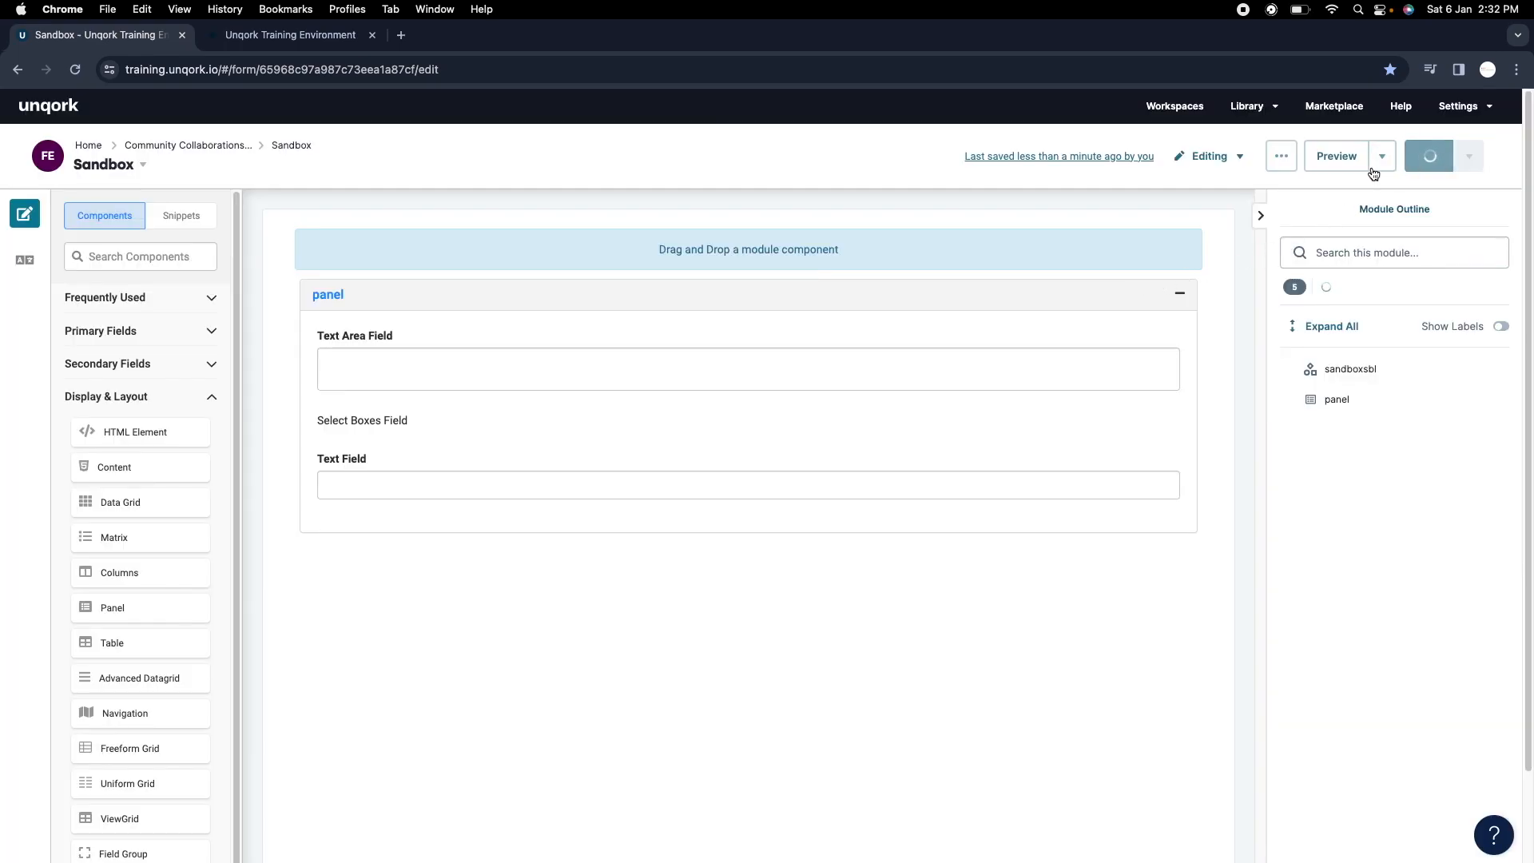
left_click(310, 35)
left_click(75, 70)
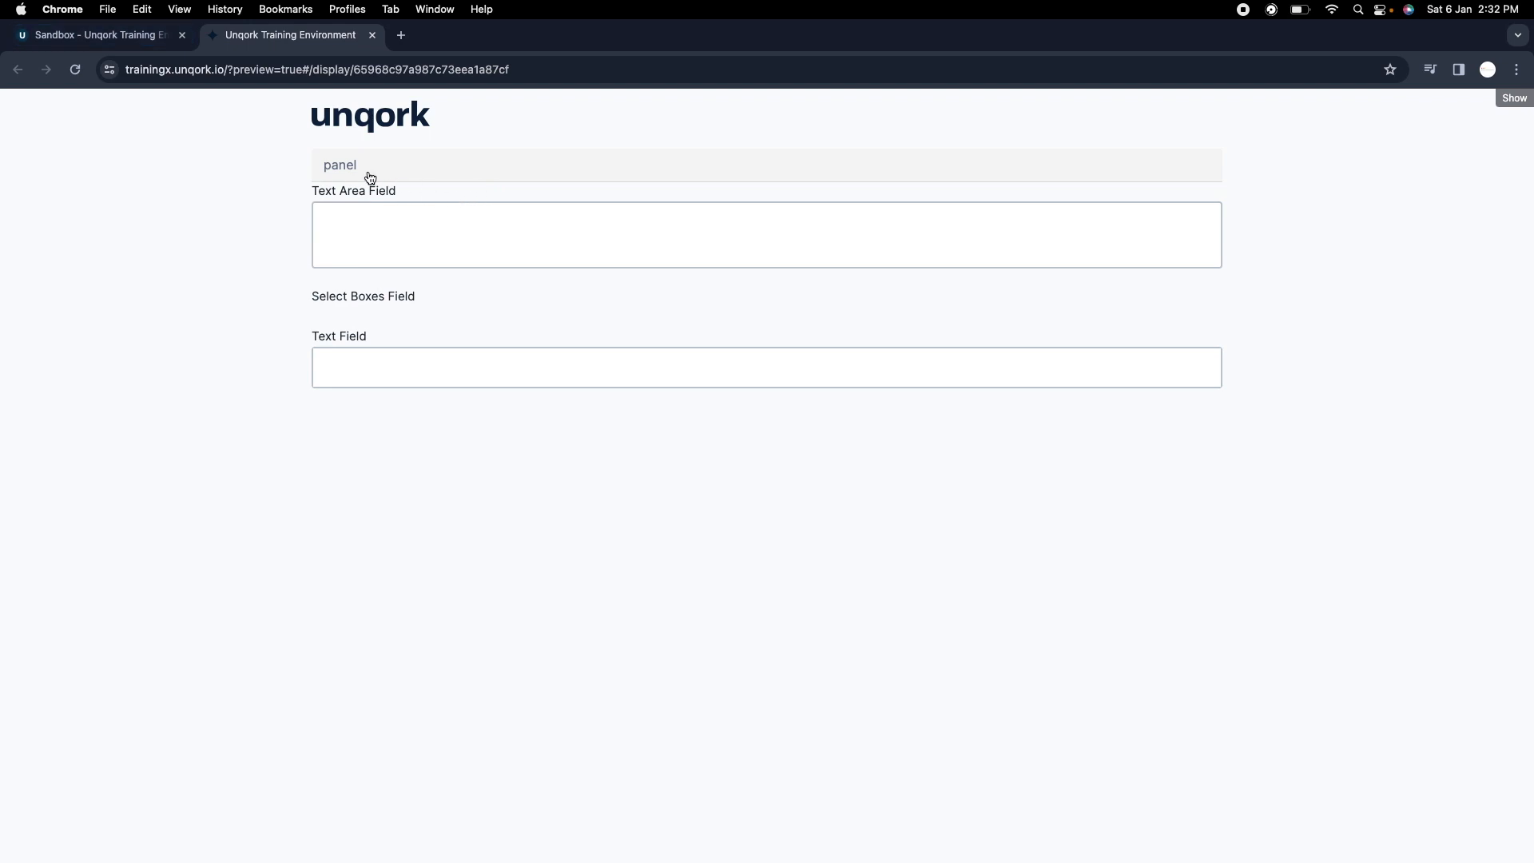
Return to the module editor and change the panel's label text to "Label Test", saving its settings.
left_click(120, 35)
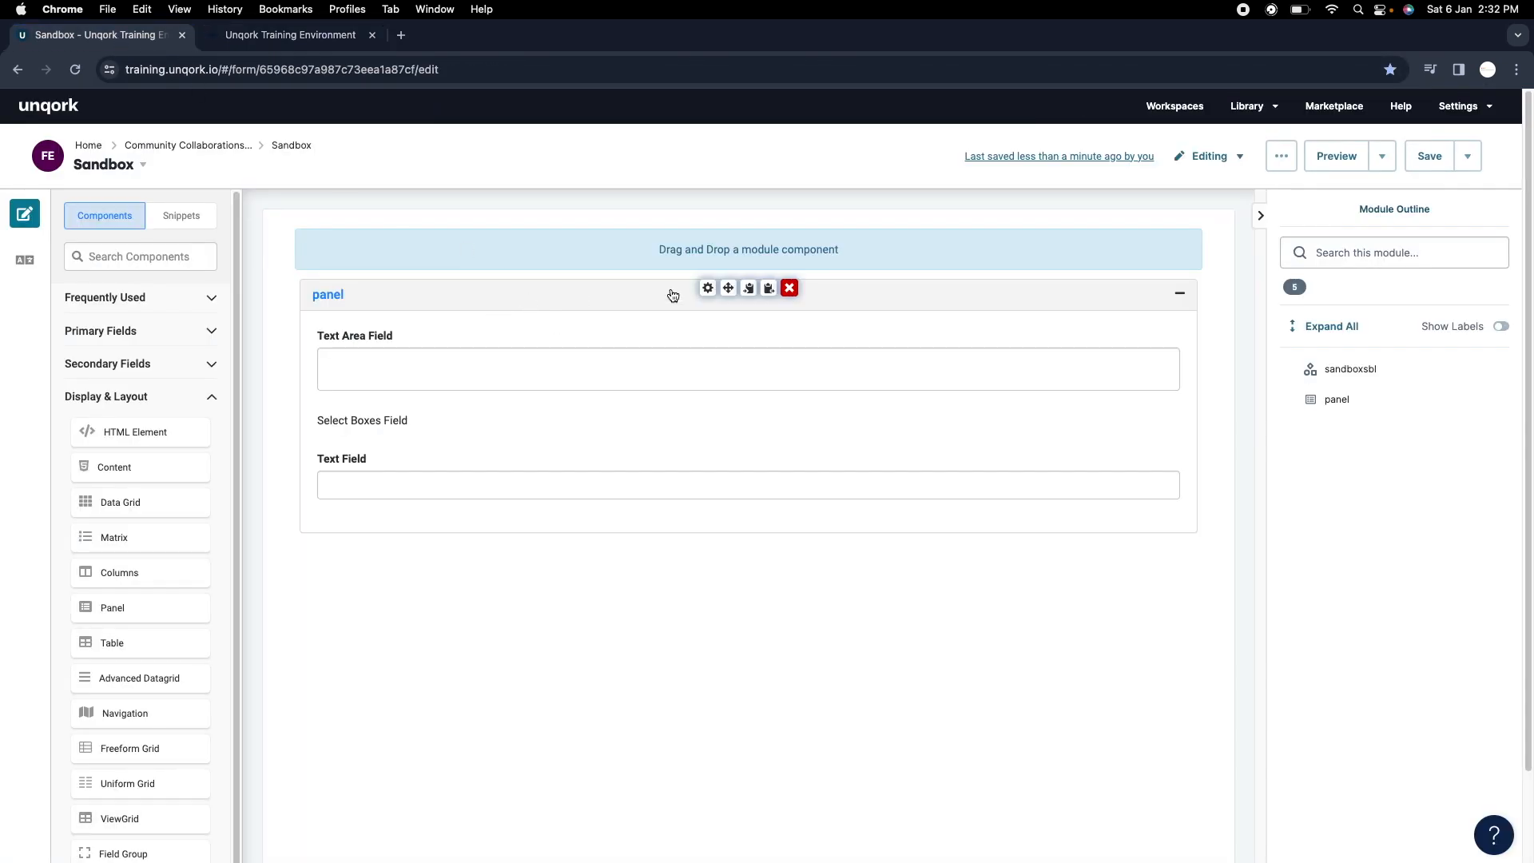
left_click(706, 288)
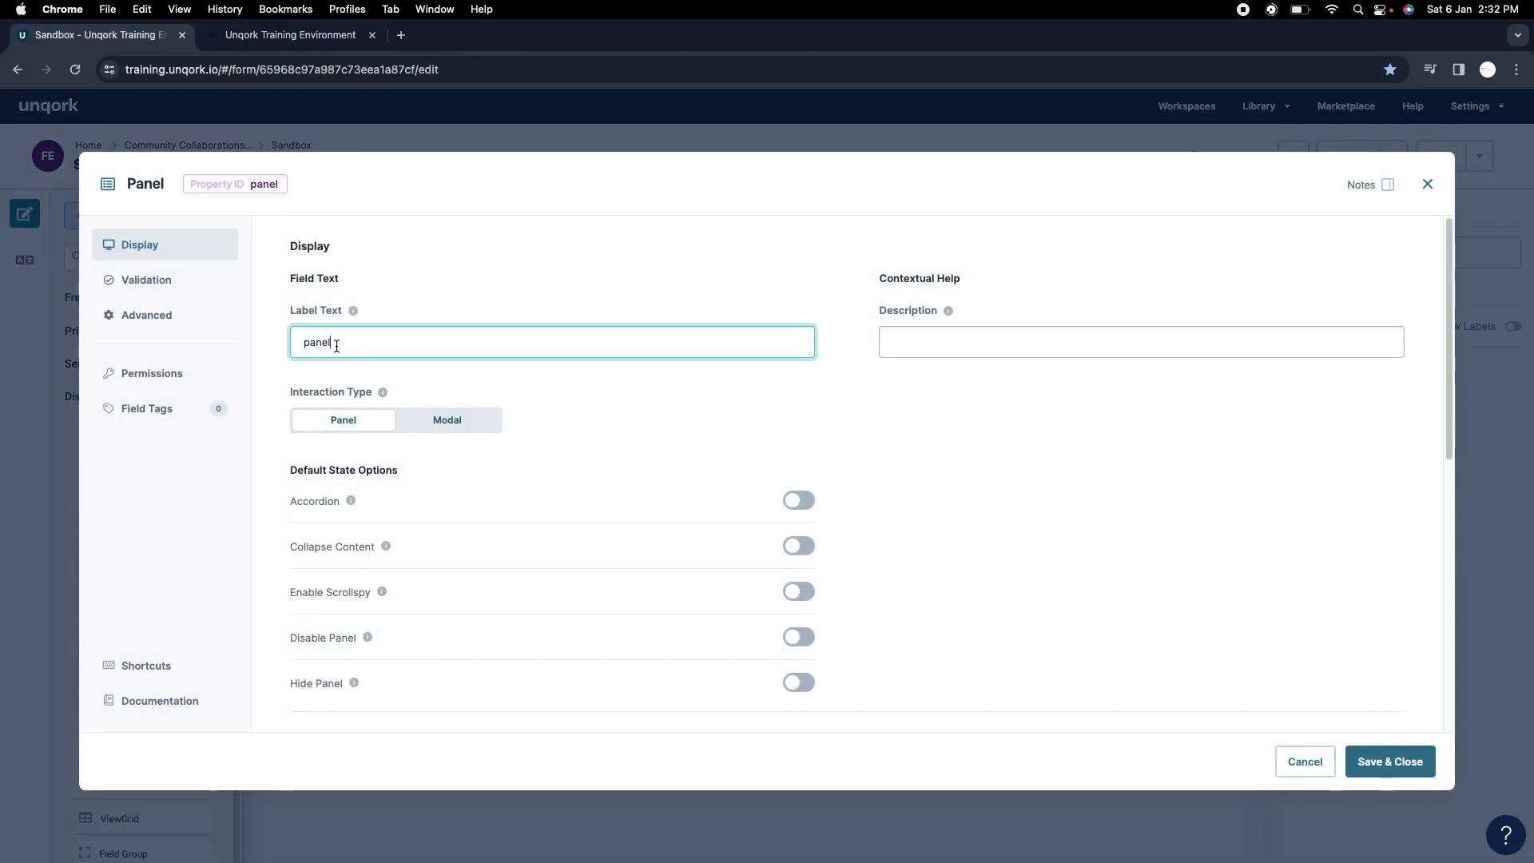
double_click(323, 342)
key("BackSpace")
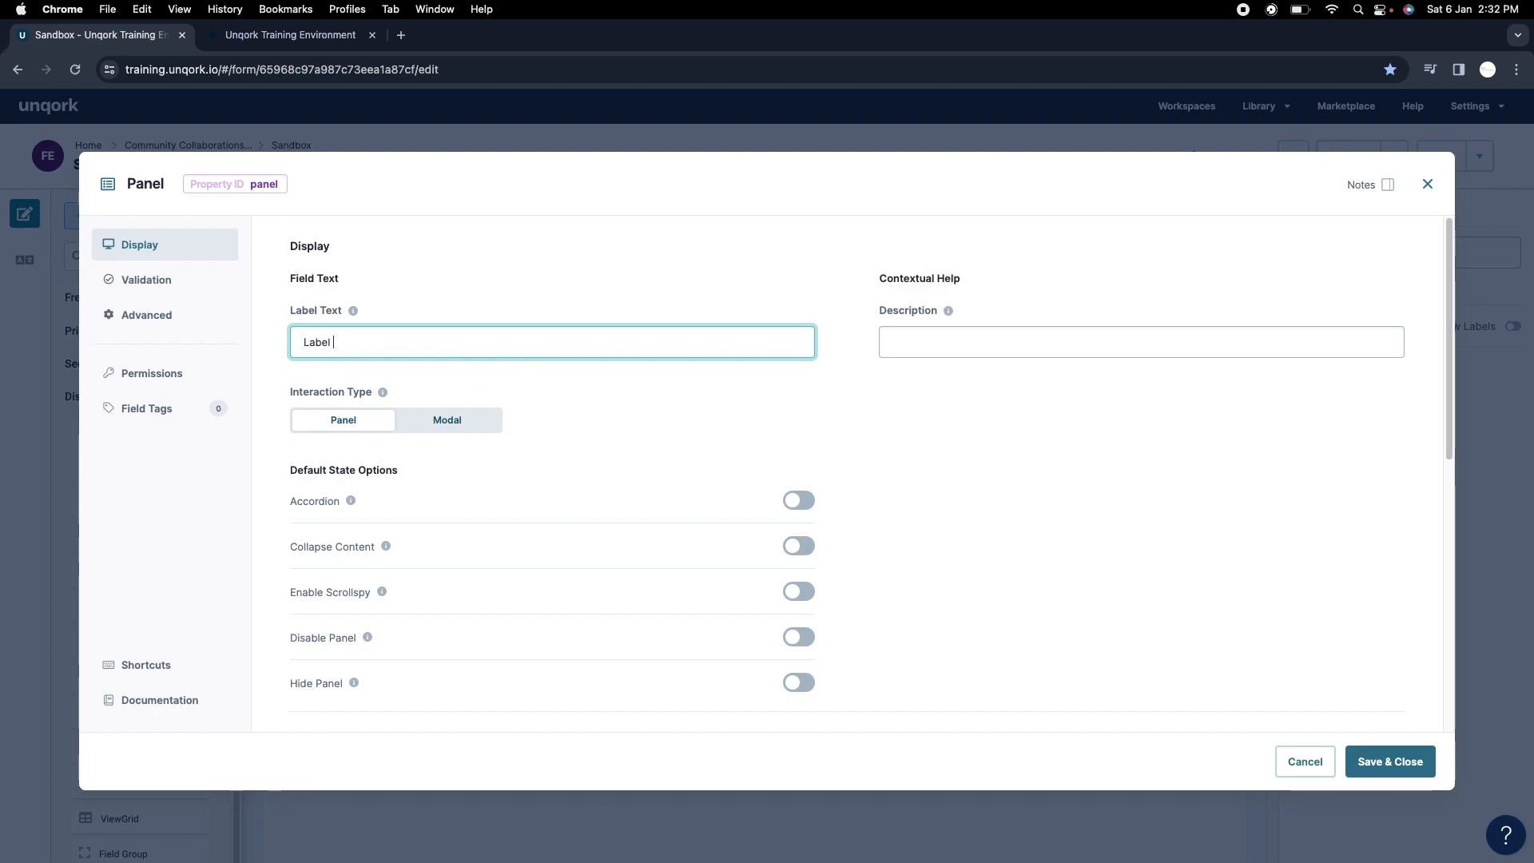
left_click(1392, 763)
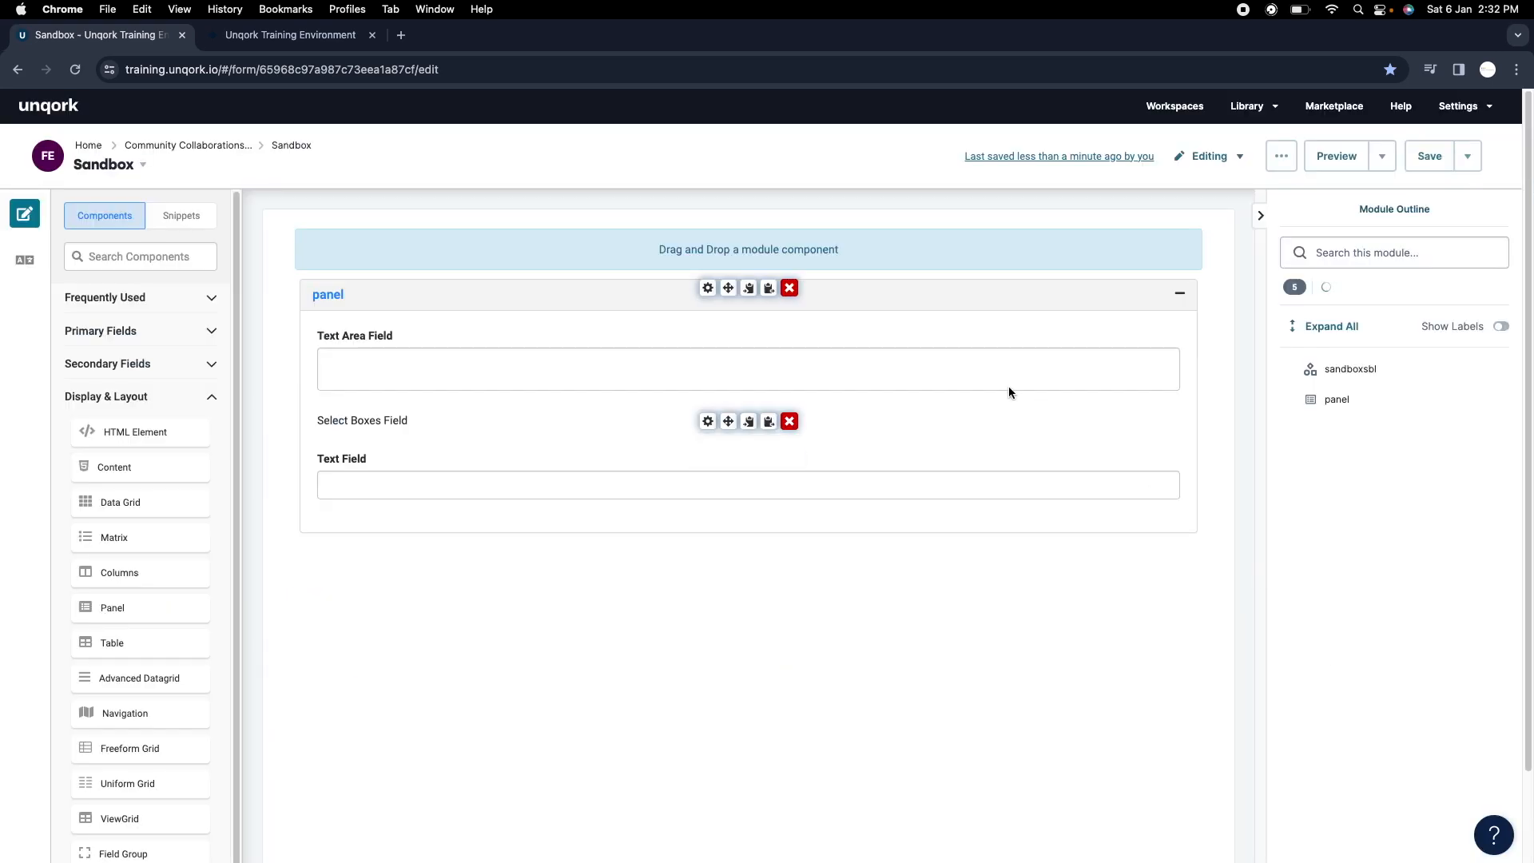
Save the module and refresh the preview to check the panel's new label in its header.
left_click(1430, 155)
left_click(341, 40)
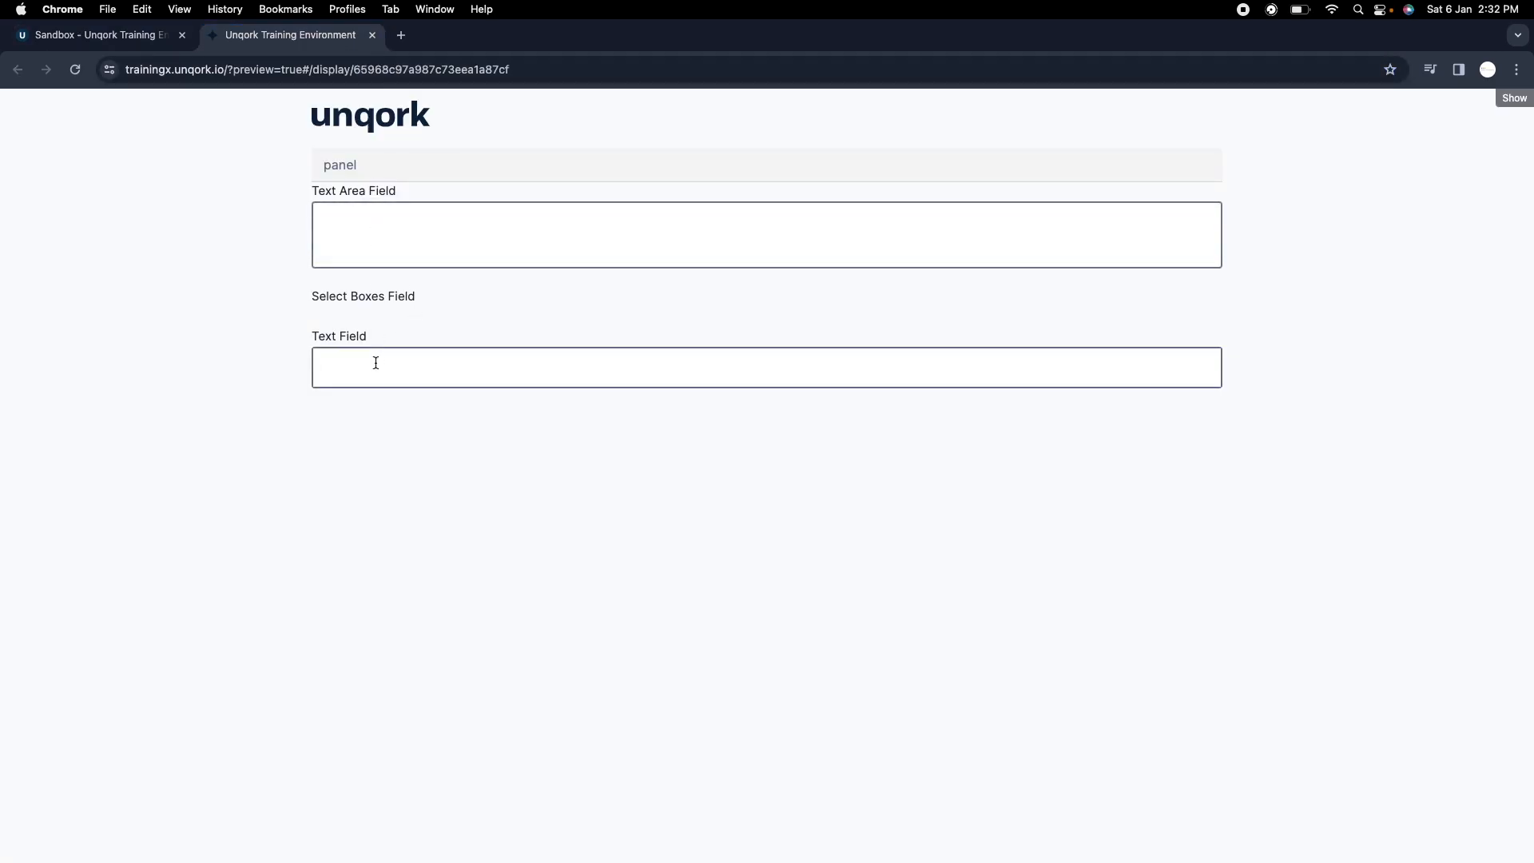
left_click(75, 69)
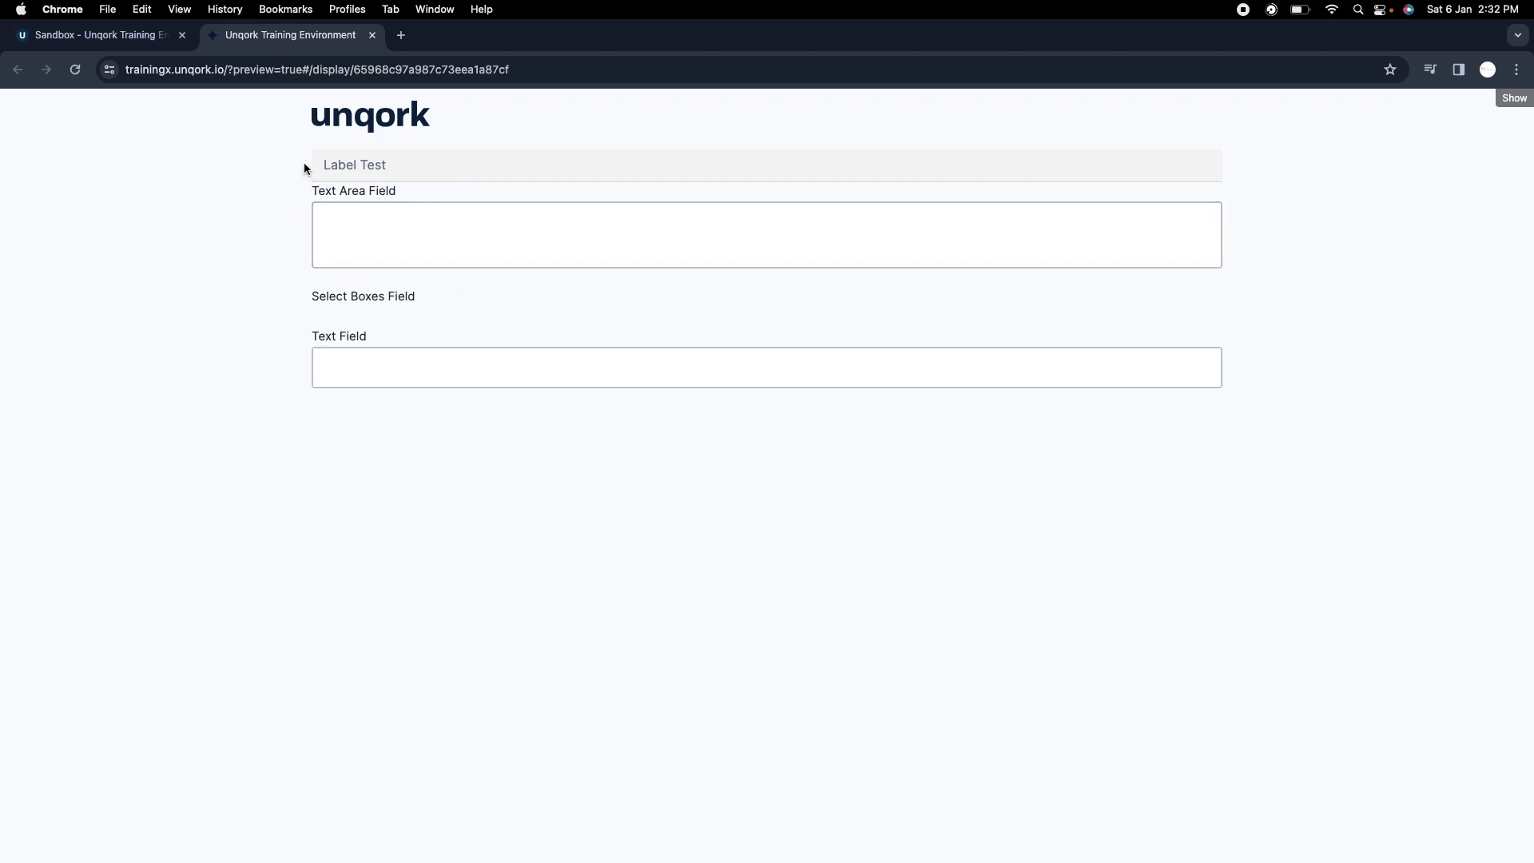
left_click_drag(304, 163, 439, 177)
Duplicate the Label Test panel in the module editor and set the copy's label text to "Label Test 2".
left_click(120, 35)
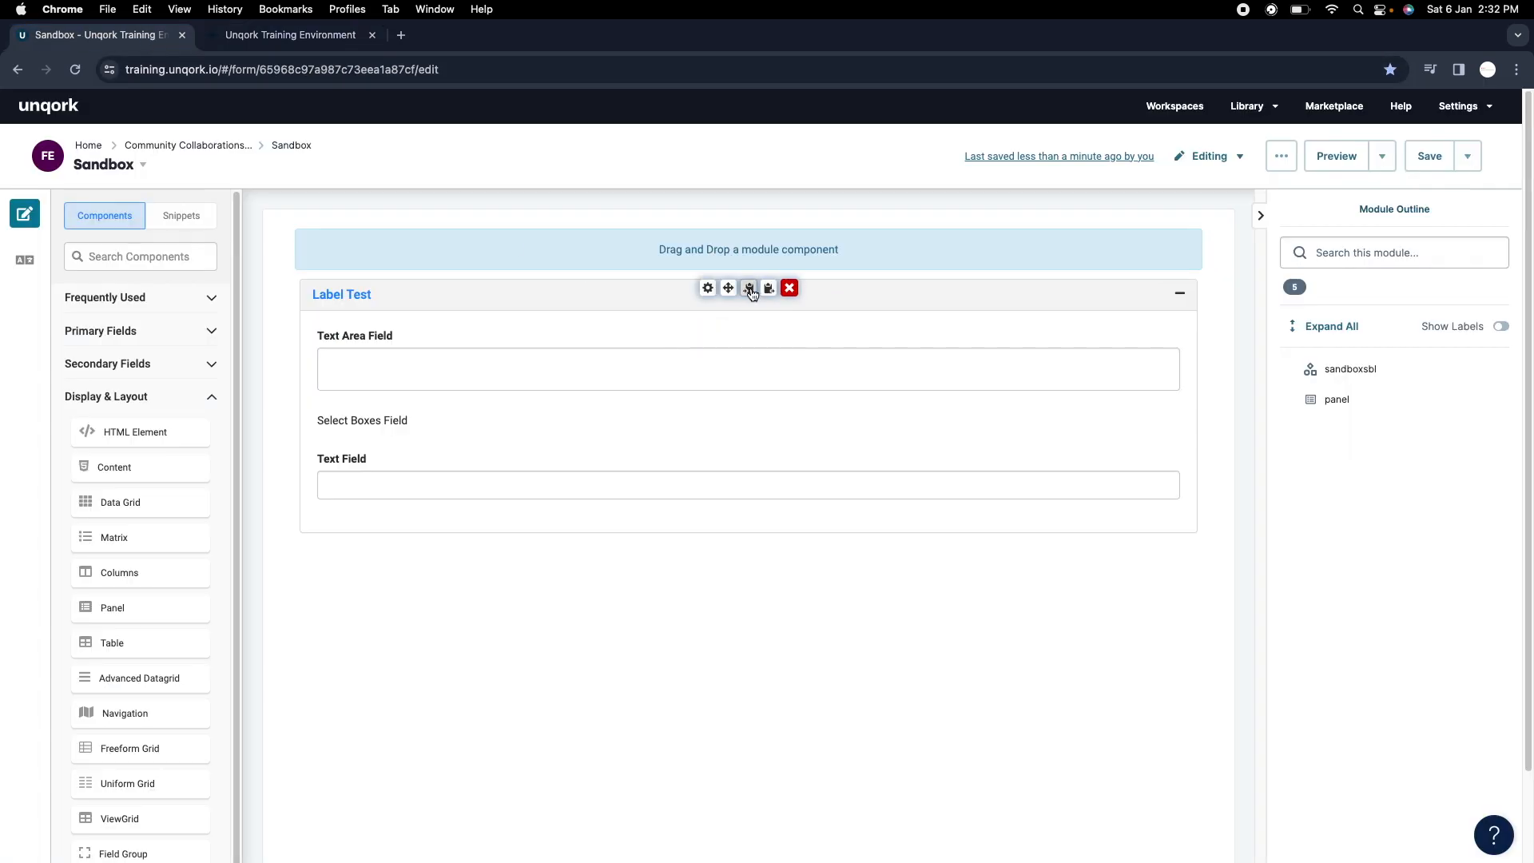
left_click(769, 288)
mouse_move(714, 529)
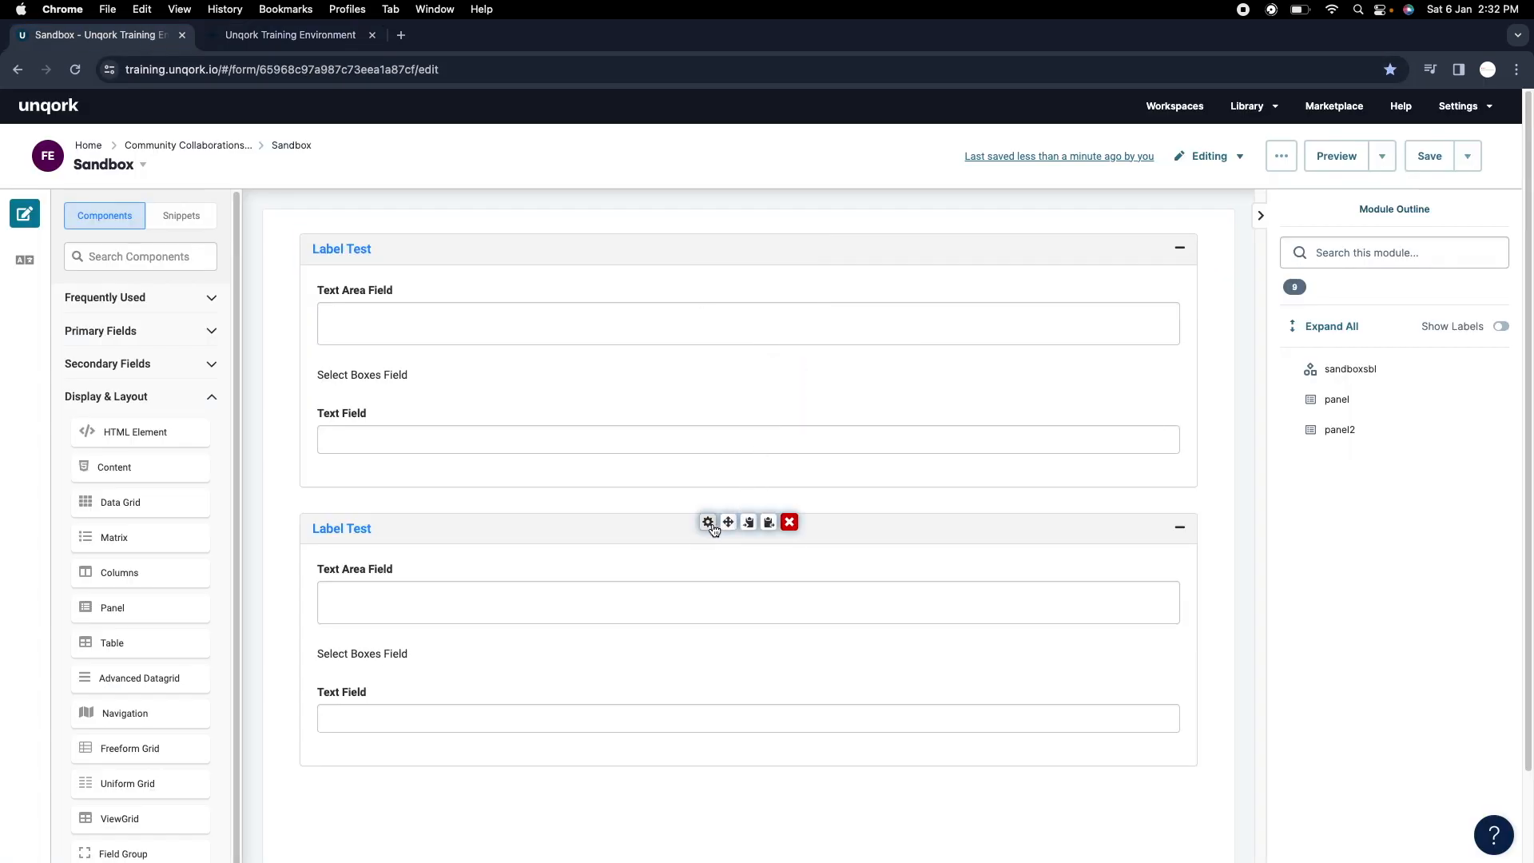
left_click(708, 522)
left_click(386, 340)
type("2")
left_click(1390, 761)
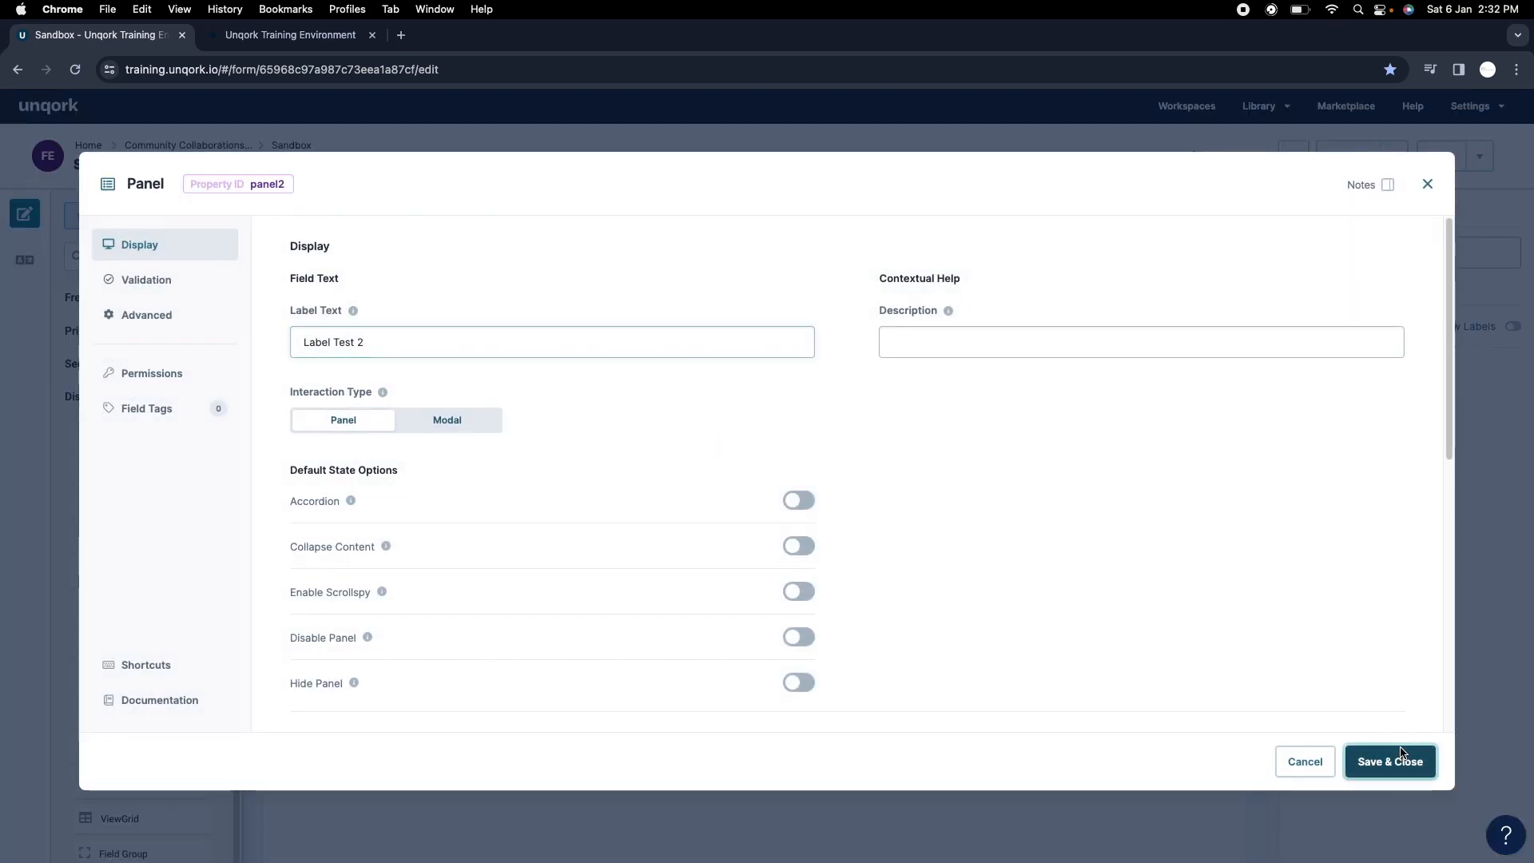
Save the module and refresh the preview to view both labelled panels.
left_click(1430, 155)
left_click(292, 36)
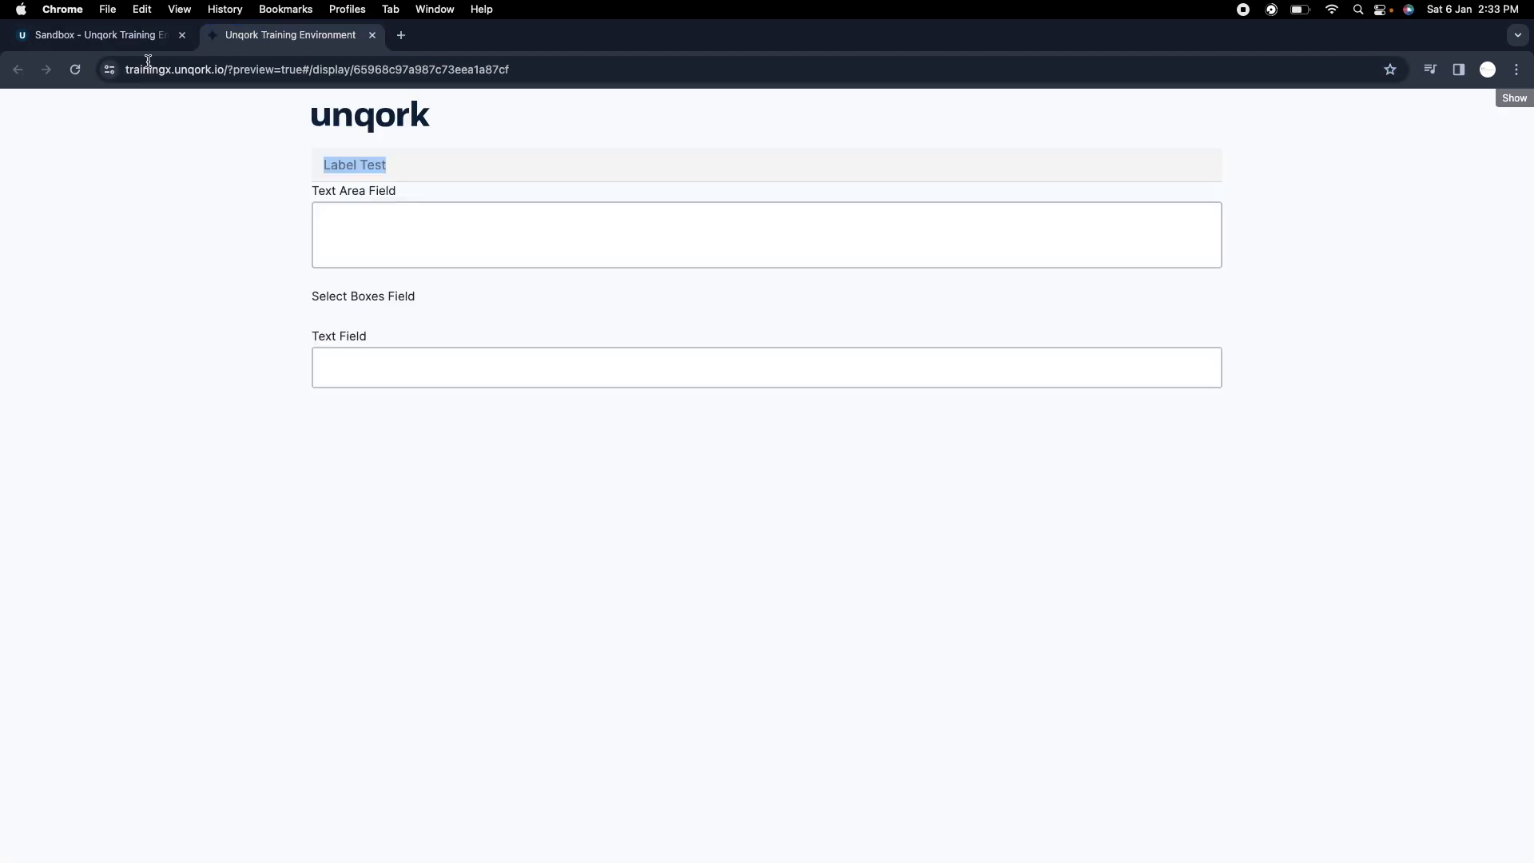
left_click(75, 70)
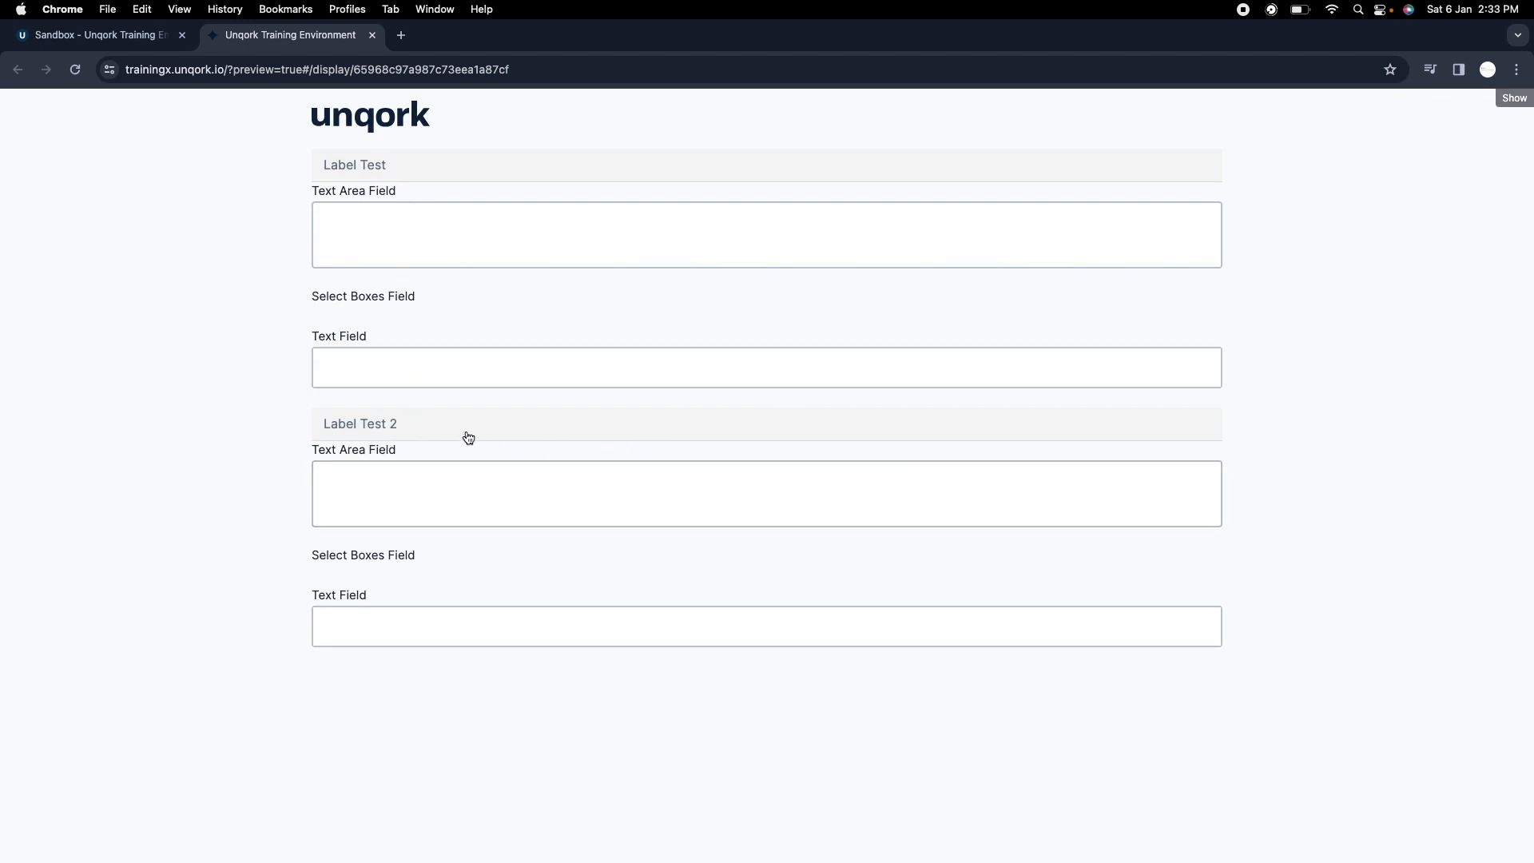
Return to the module editor and remove the Label Test 2 panel together with its child fields.
left_click(124, 43)
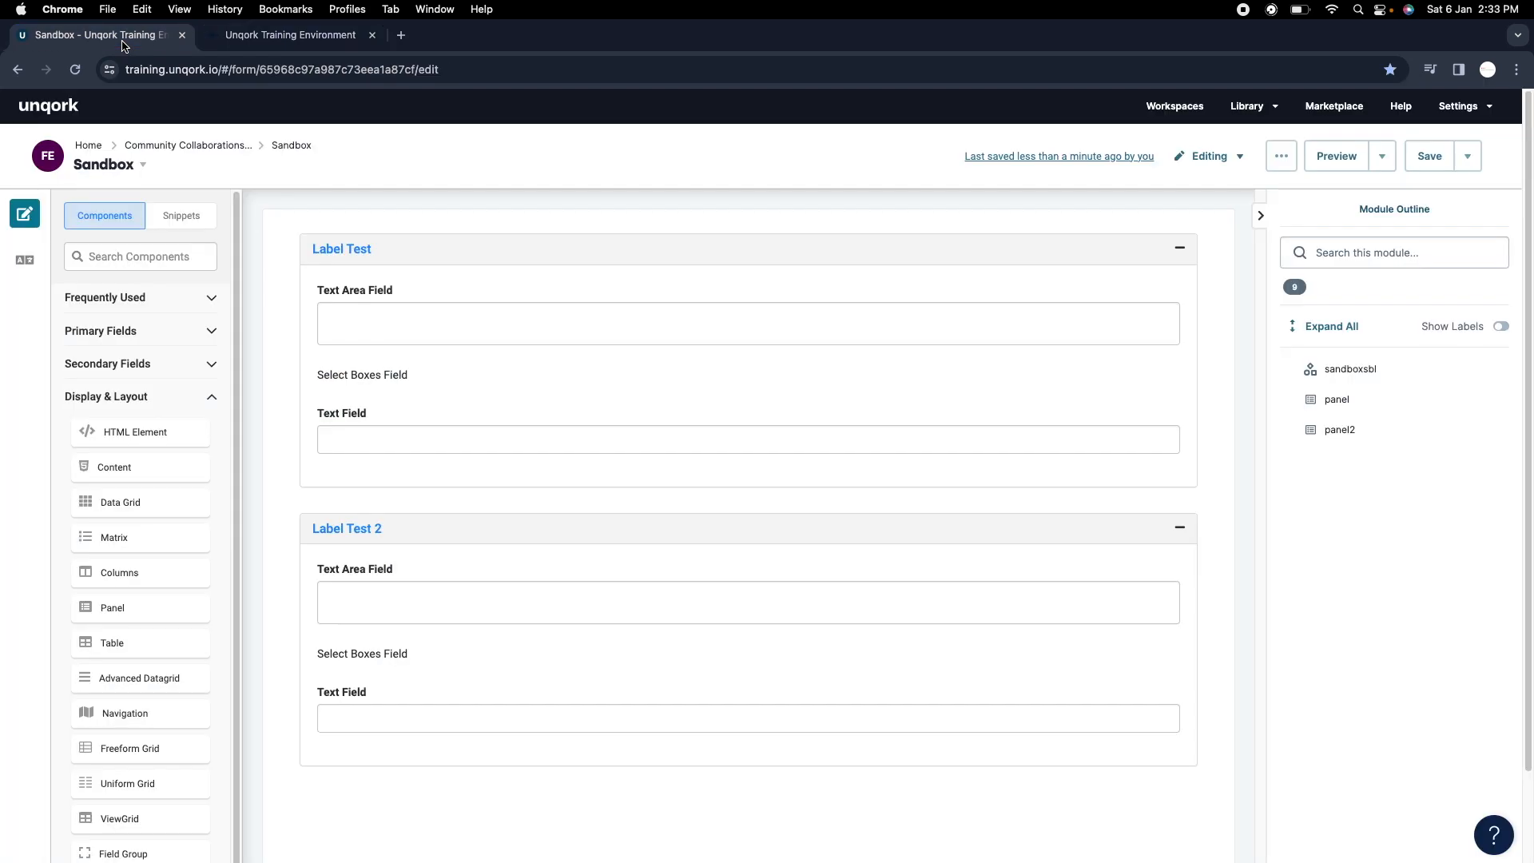
left_click(791, 523)
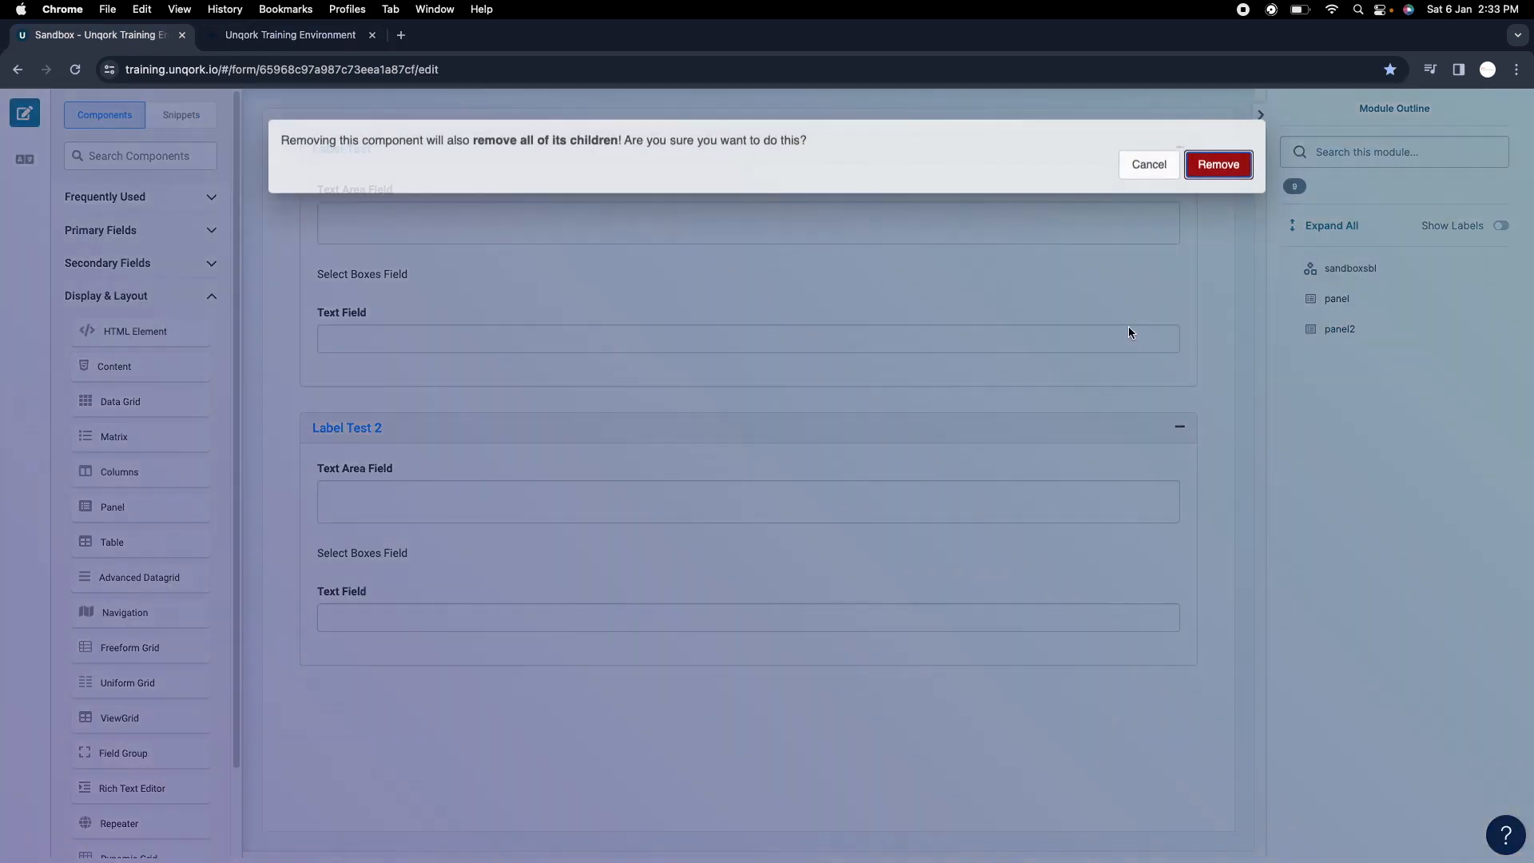
left_click(1215, 159)
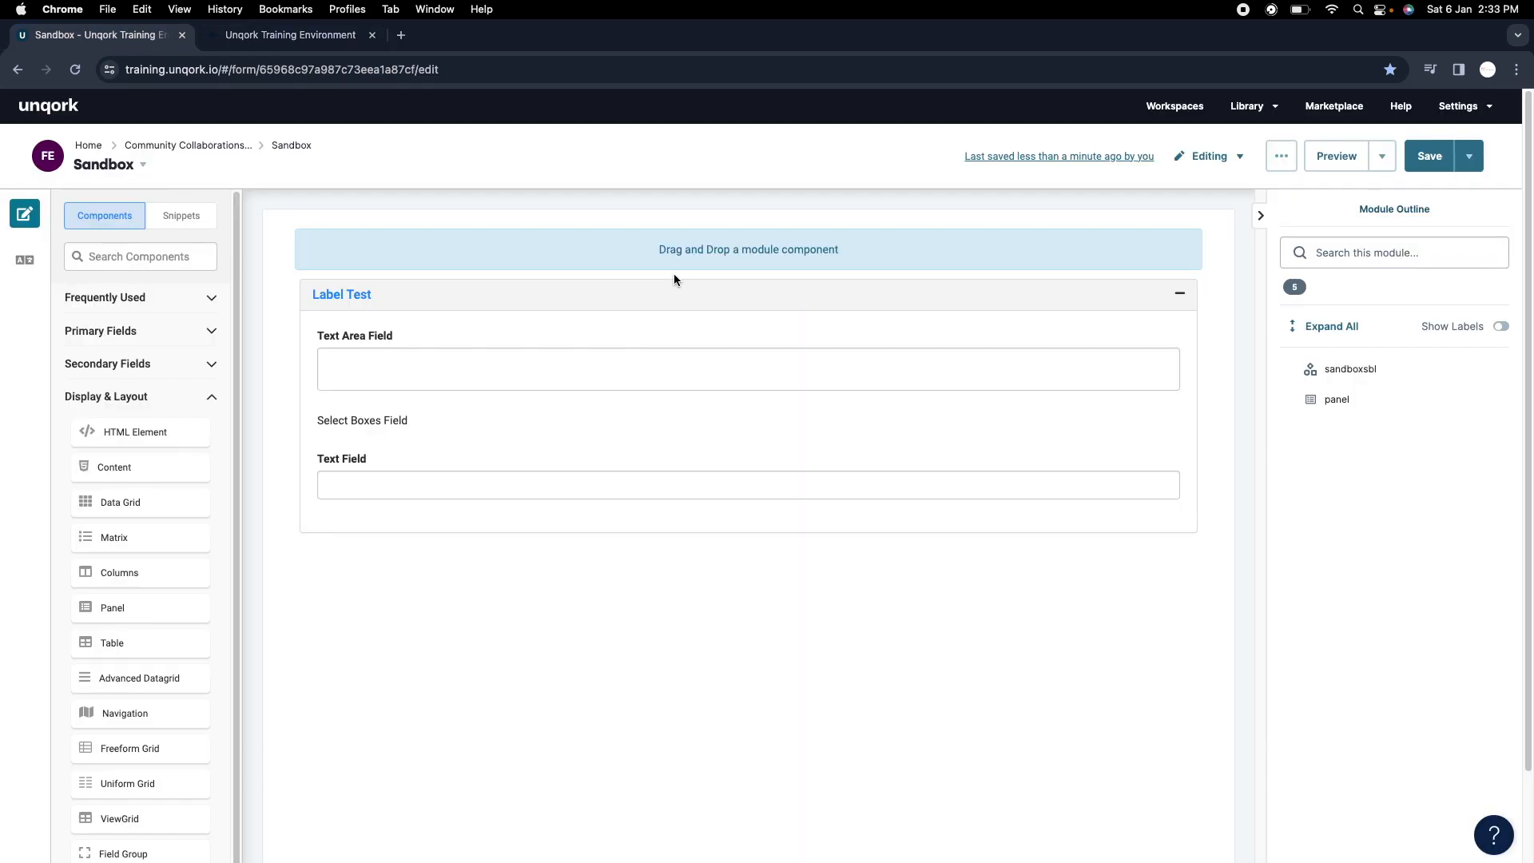
Enable the Accordion option for the Label Test panel and save its settings.
left_click(708, 288)
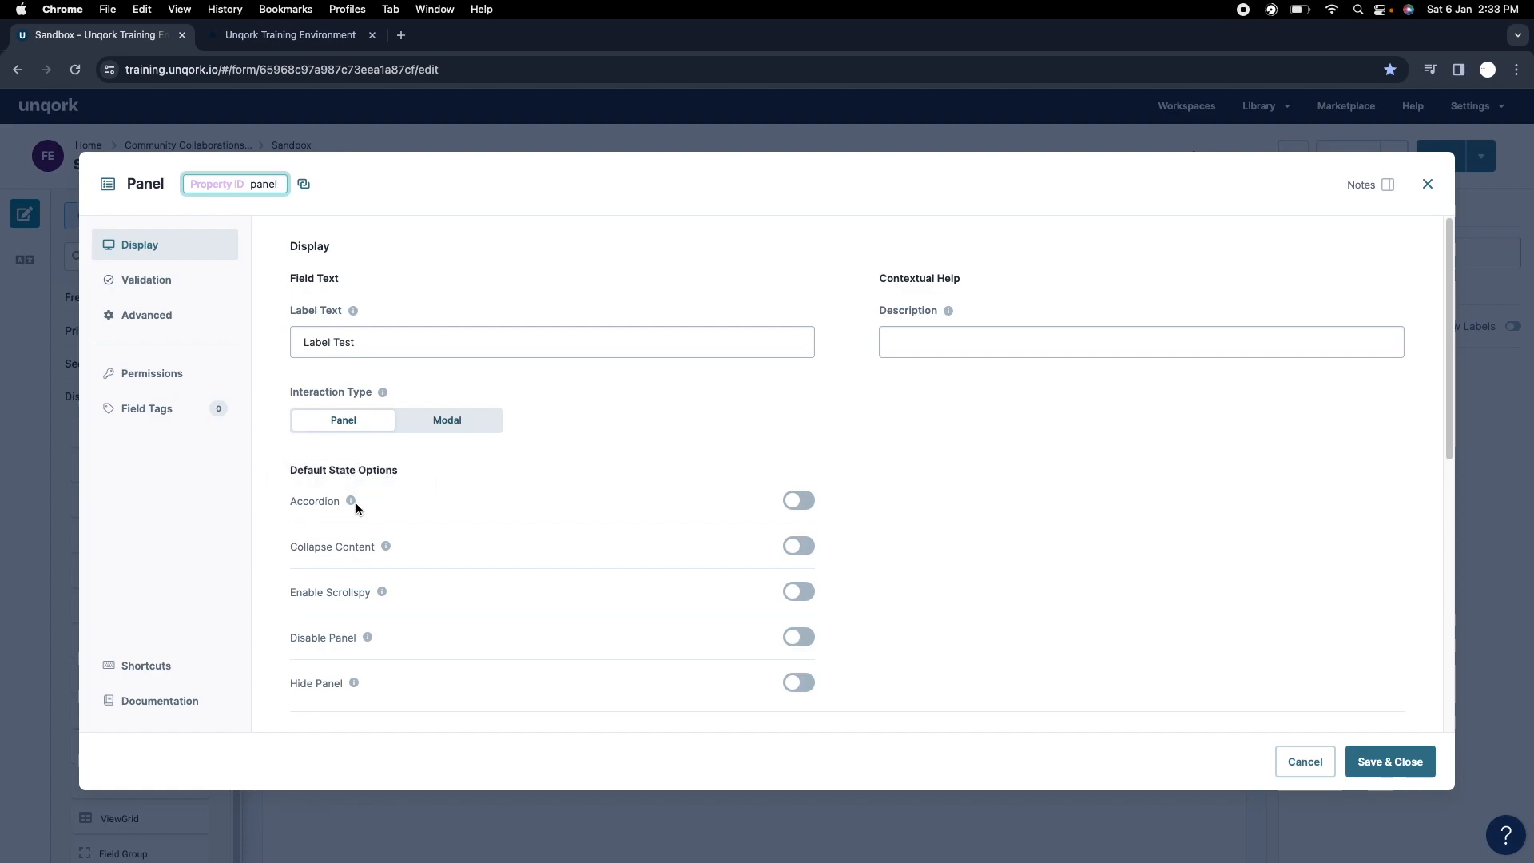
mouse_move(352, 501)
left_click(801, 503)
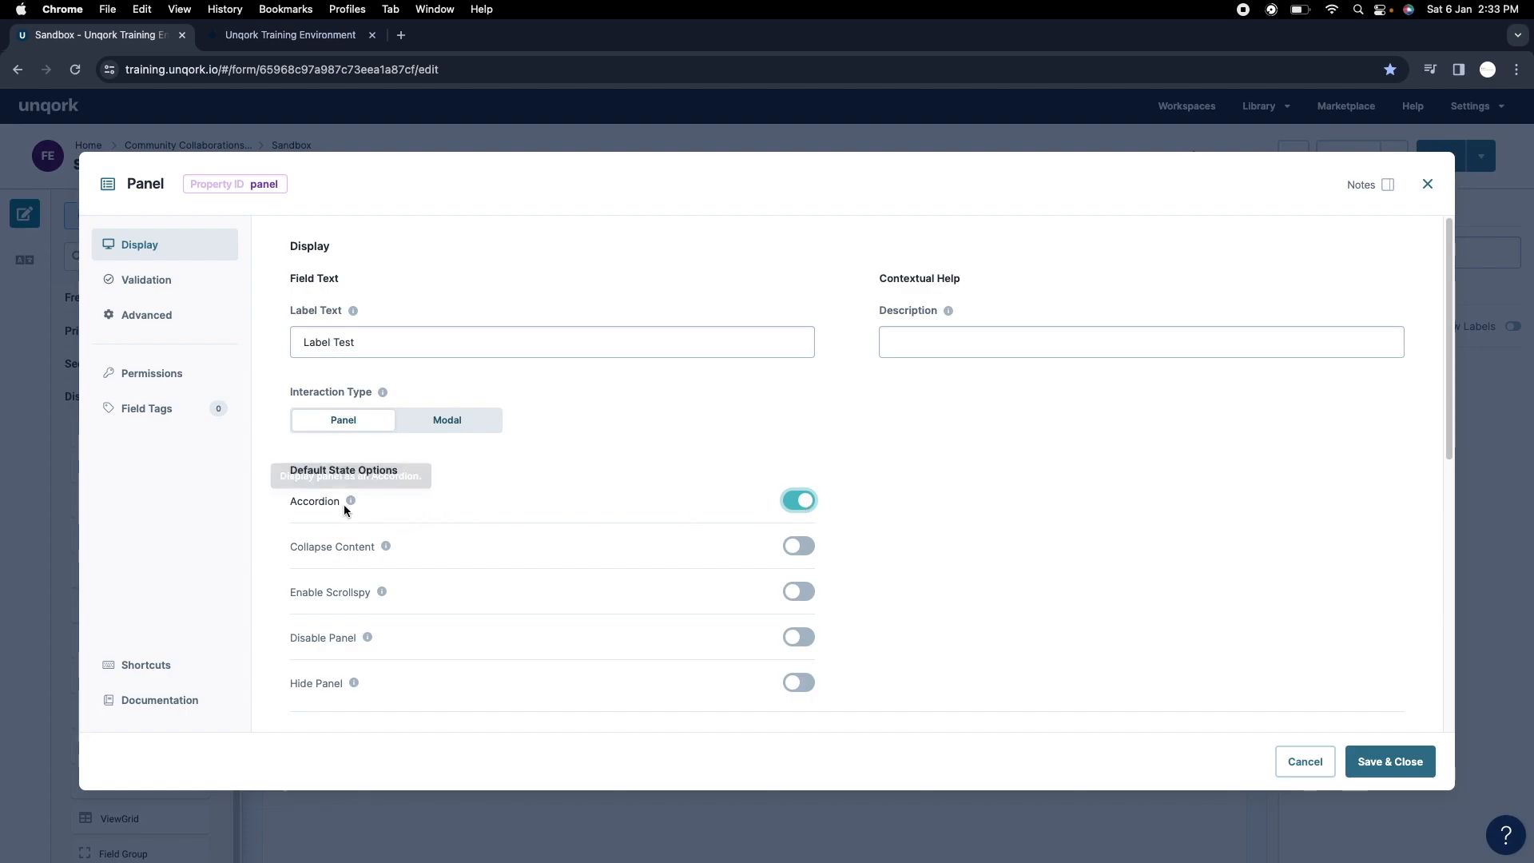
mouse_move(351, 508)
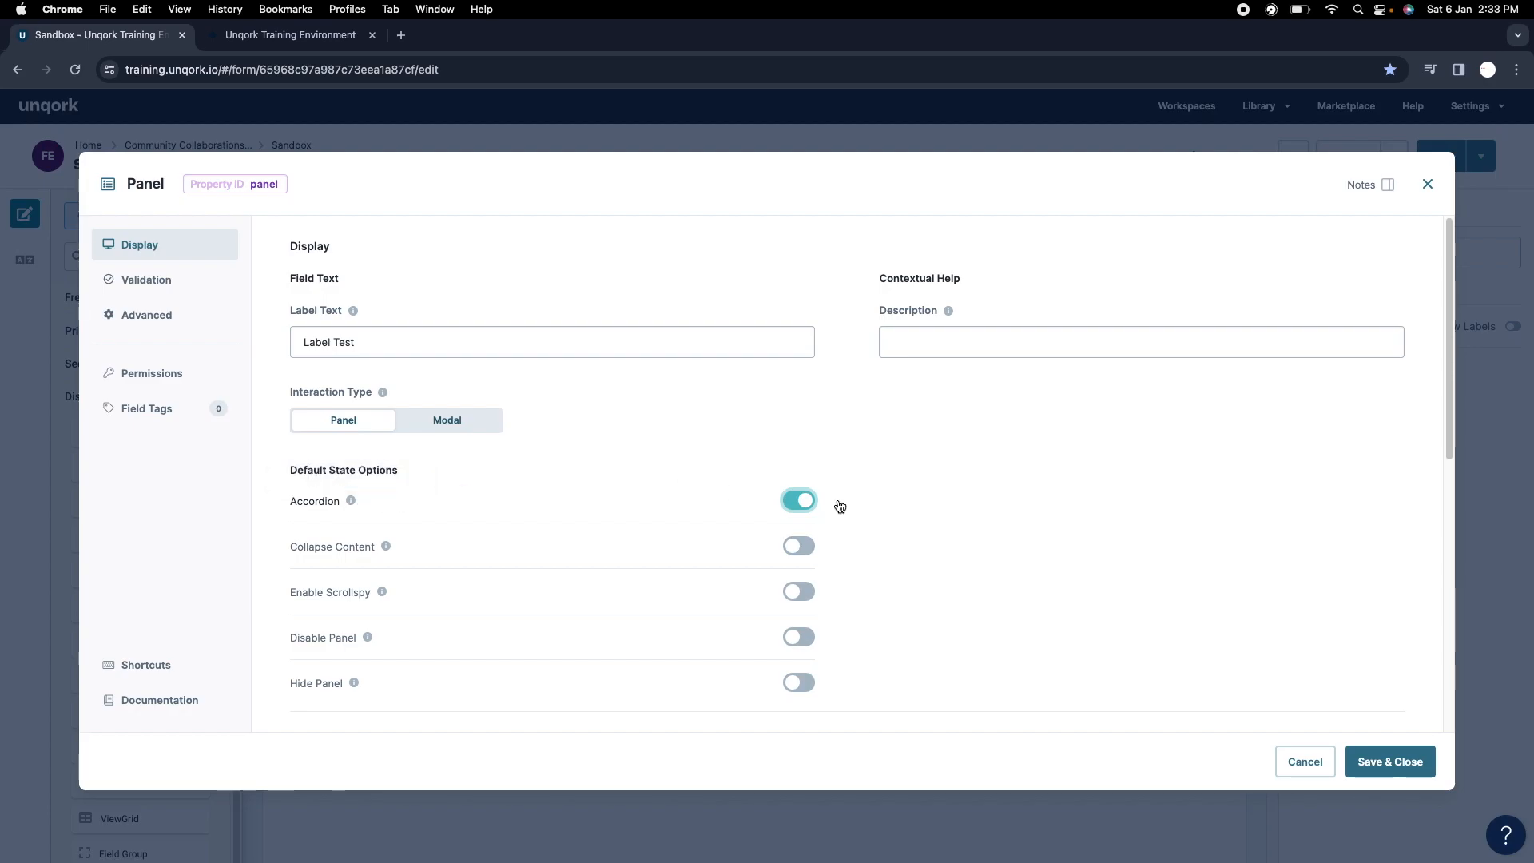
left_click(1398, 756)
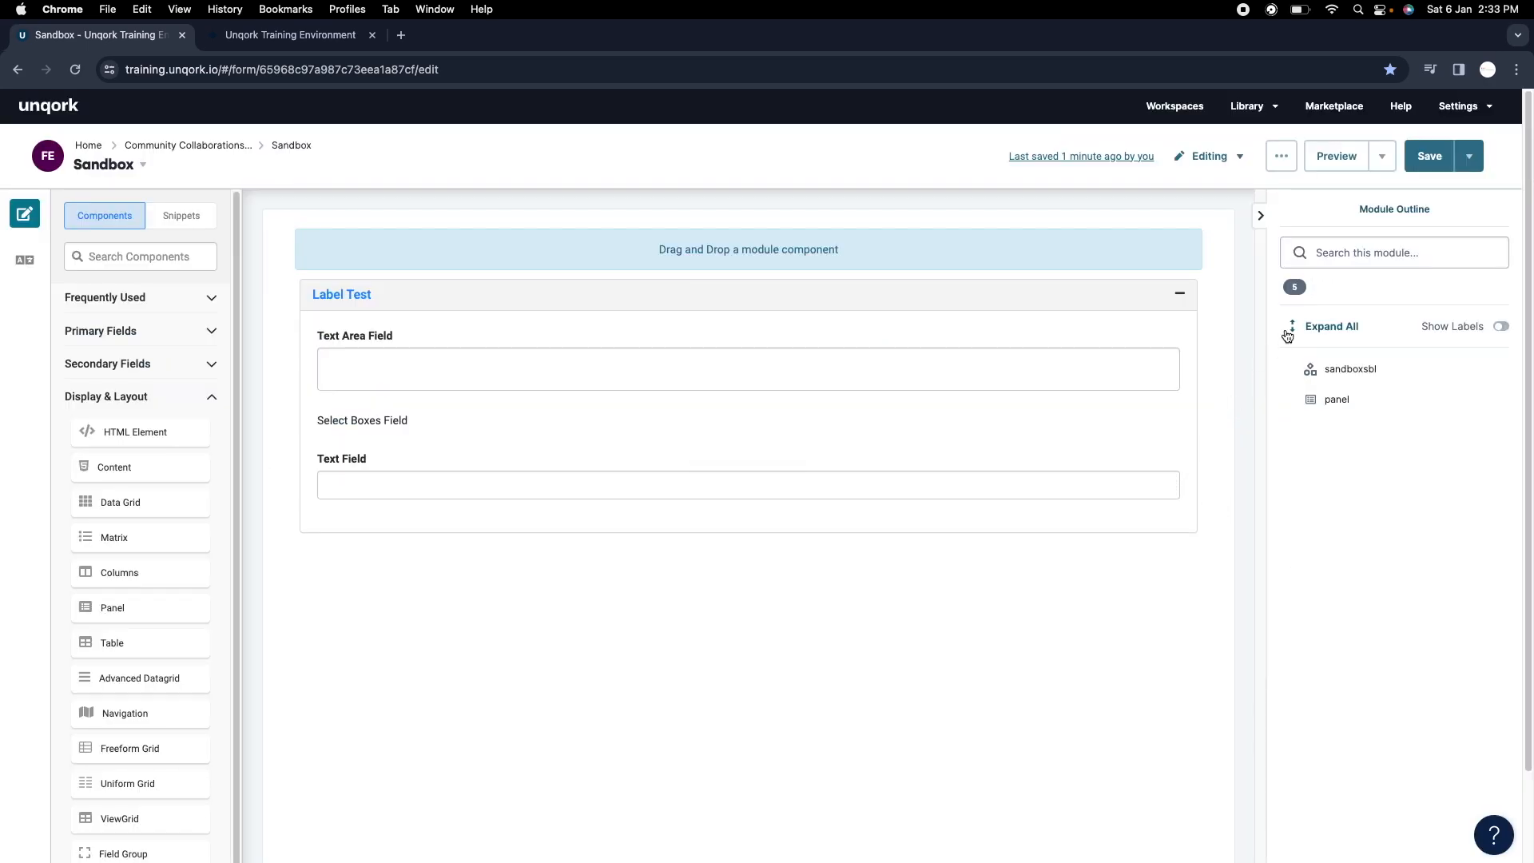
Save the module and refresh the preview to view the Label Test panel as an accordion.
left_click(1429, 156)
left_click(240, 35)
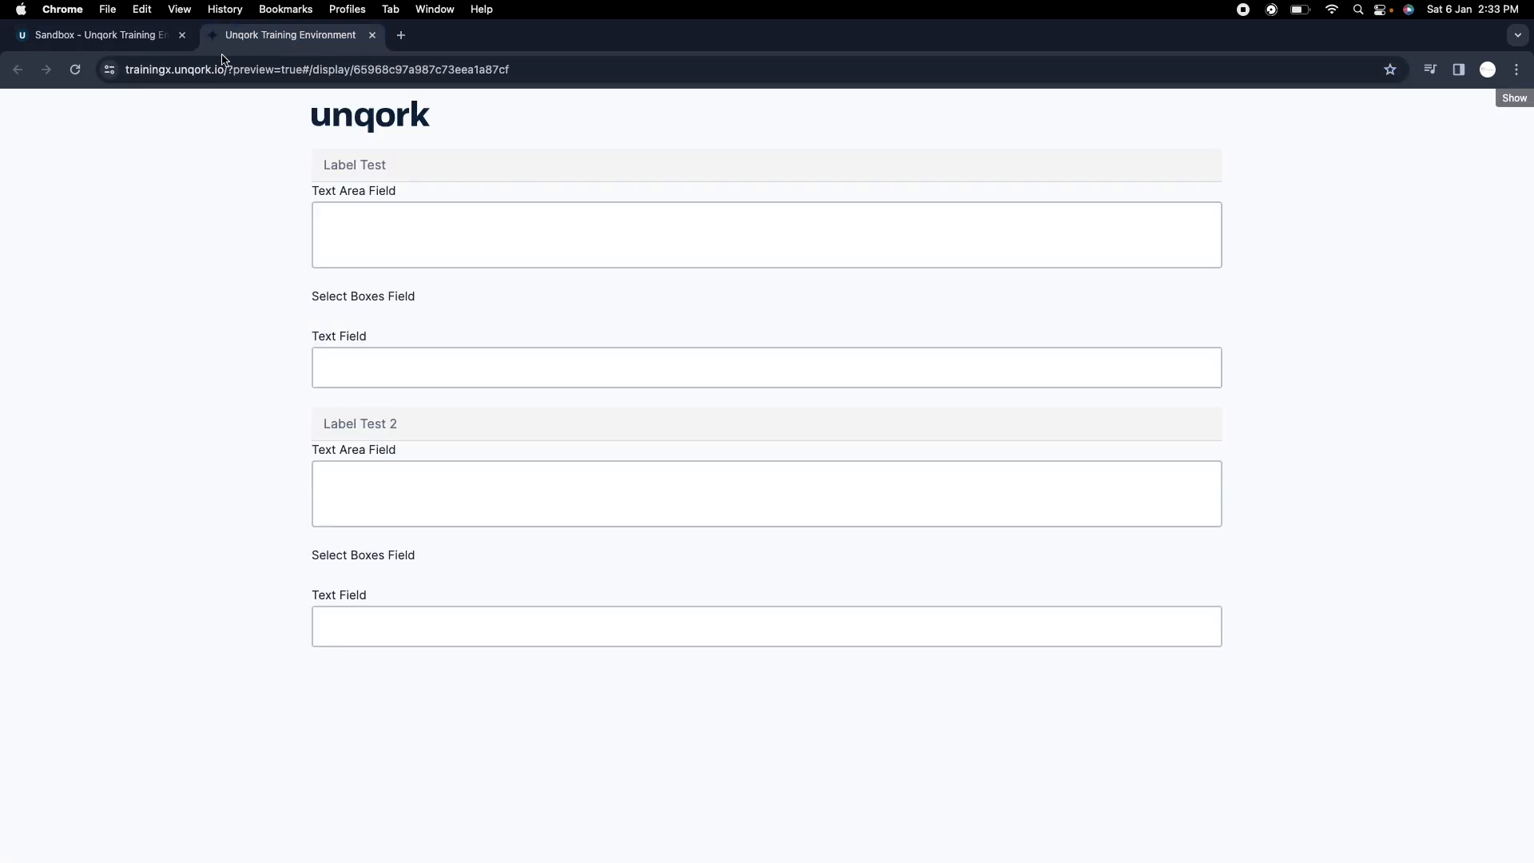
left_click(73, 70)
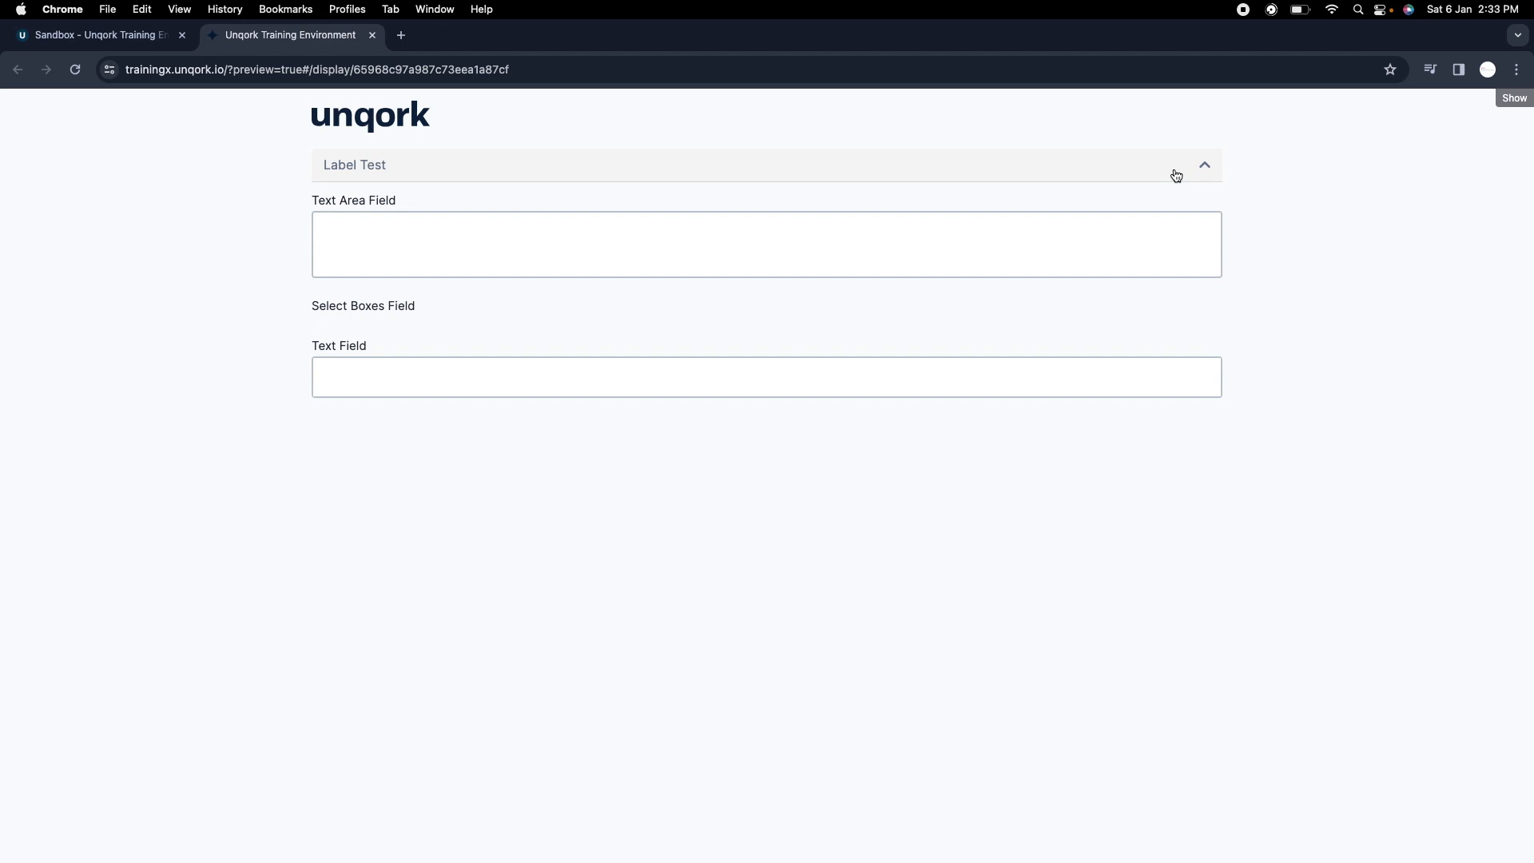
Collapse and expand the Label Test accordion repeatedly in the preview to check how its fields hide and show.
left_click(1176, 175)
left_click(1177, 175)
left_click(1176, 175)
left_click(1177, 175)
left_click(512, 176)
left_click(618, 175)
left_click(620, 175)
left_click(620, 175)
left_click(620, 175)
double_click(620, 175)
left_click(620, 175)
left_click(620, 175)
left_click(1164, 159)
left_click(654, 227)
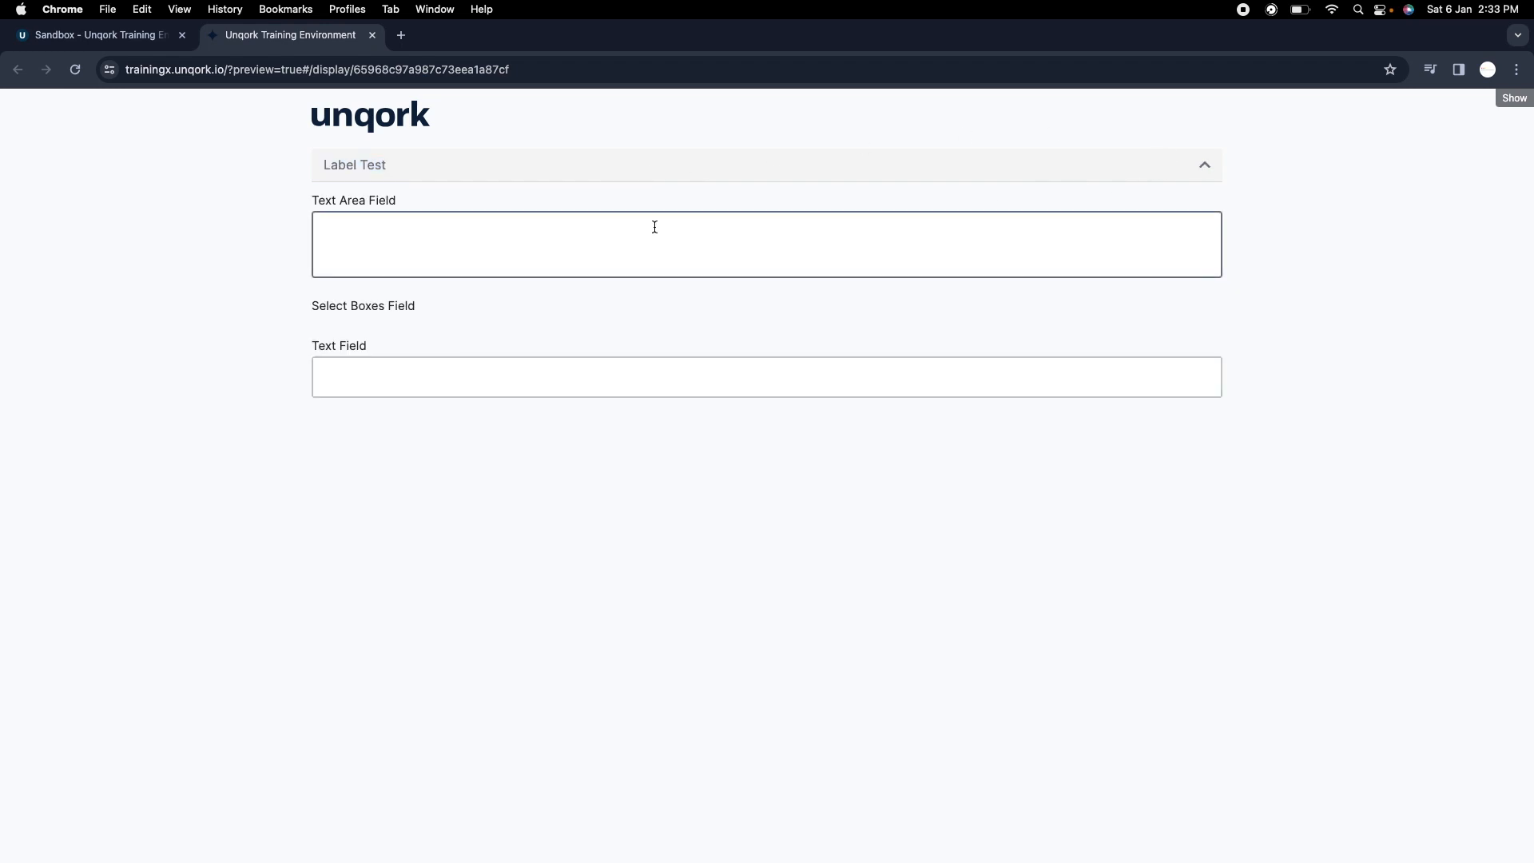
left_click(95, 35)
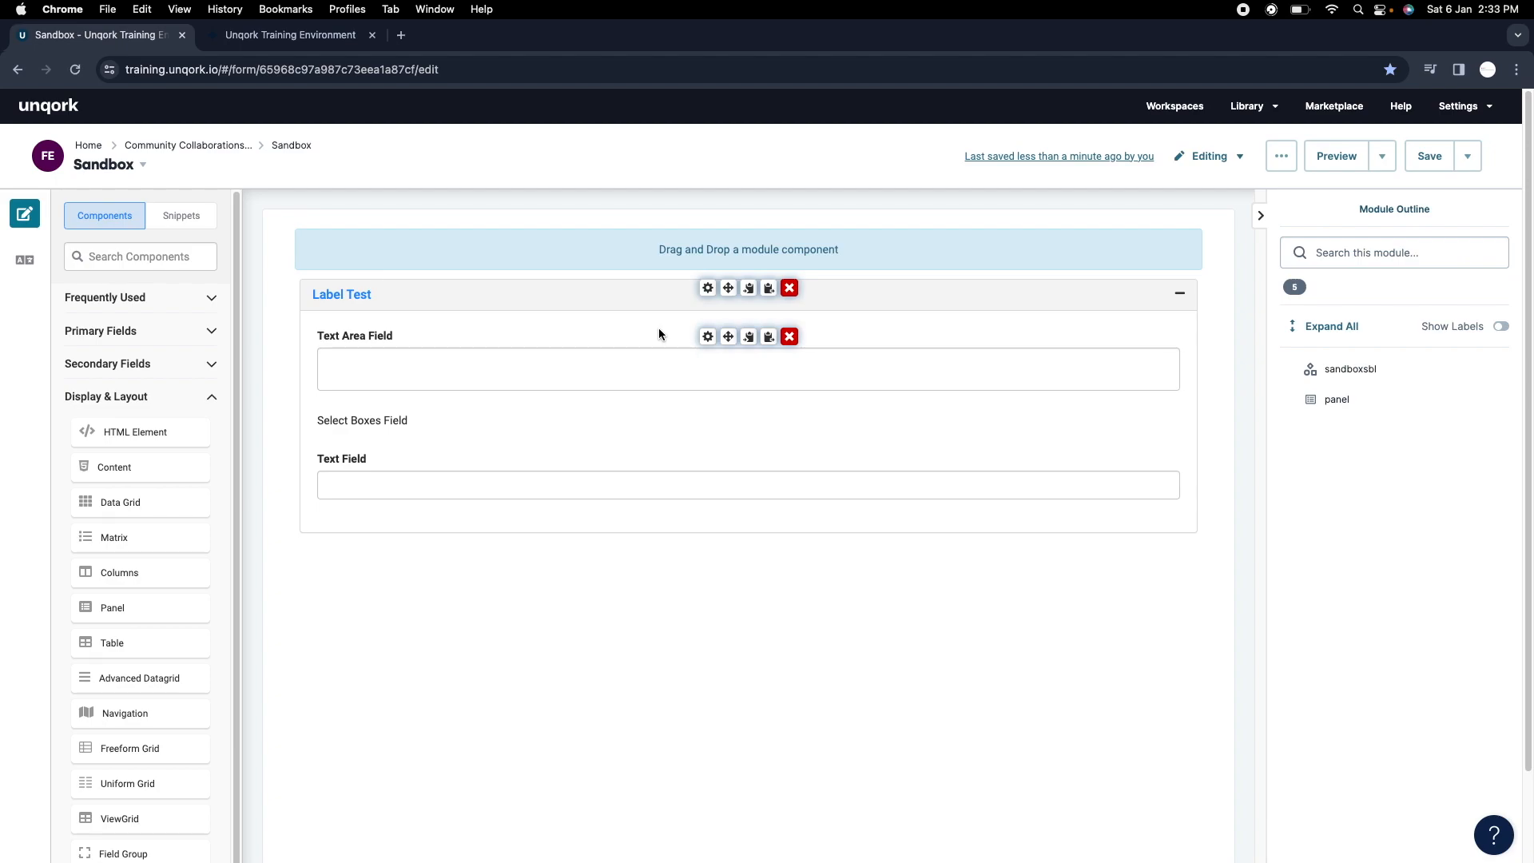
left_click(285, 38)
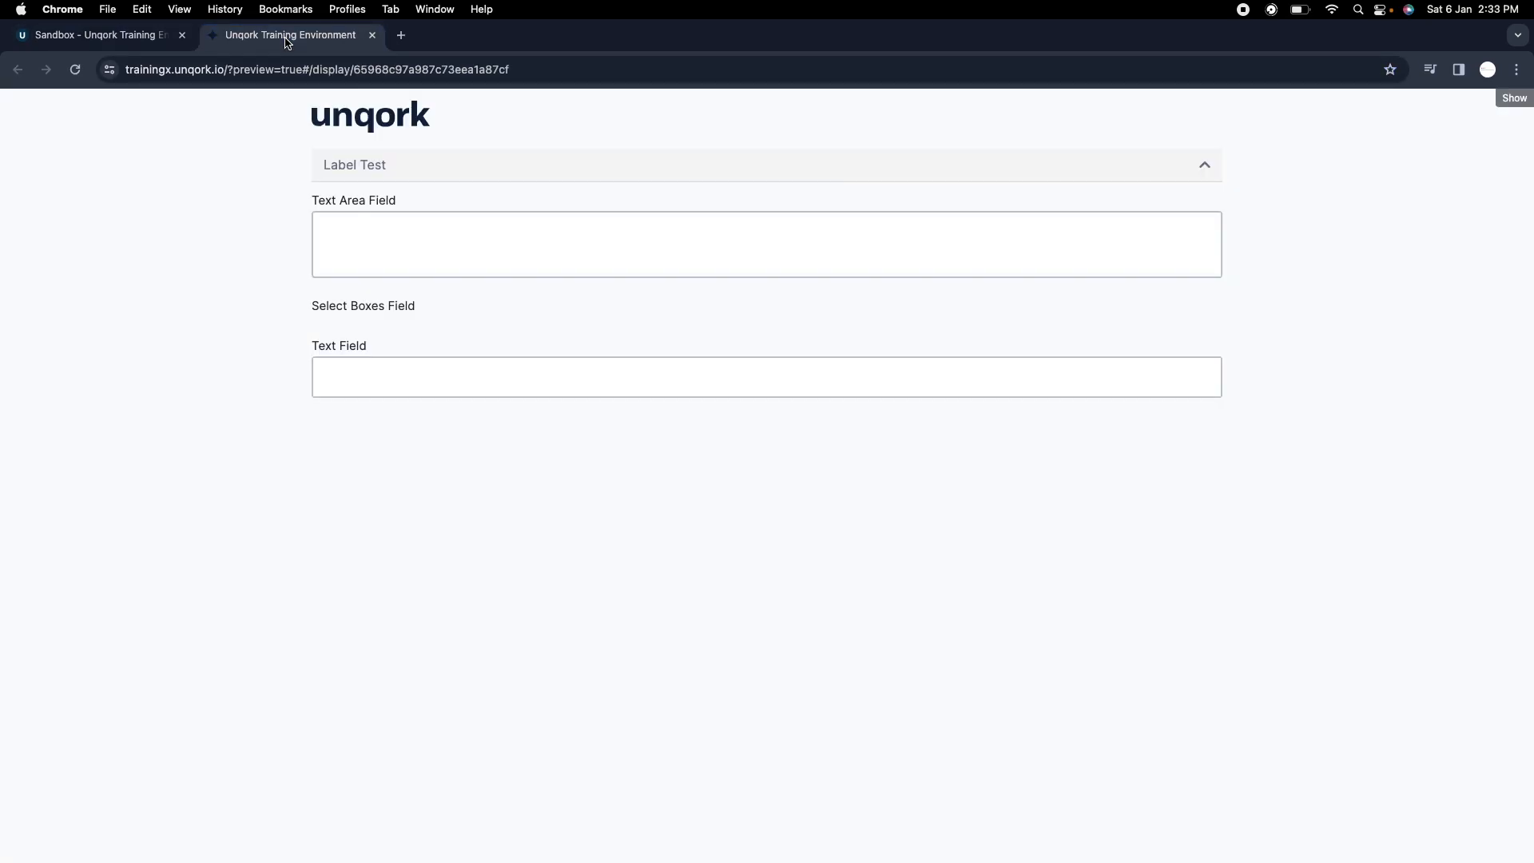
left_click(1205, 166)
left_click(1205, 166)
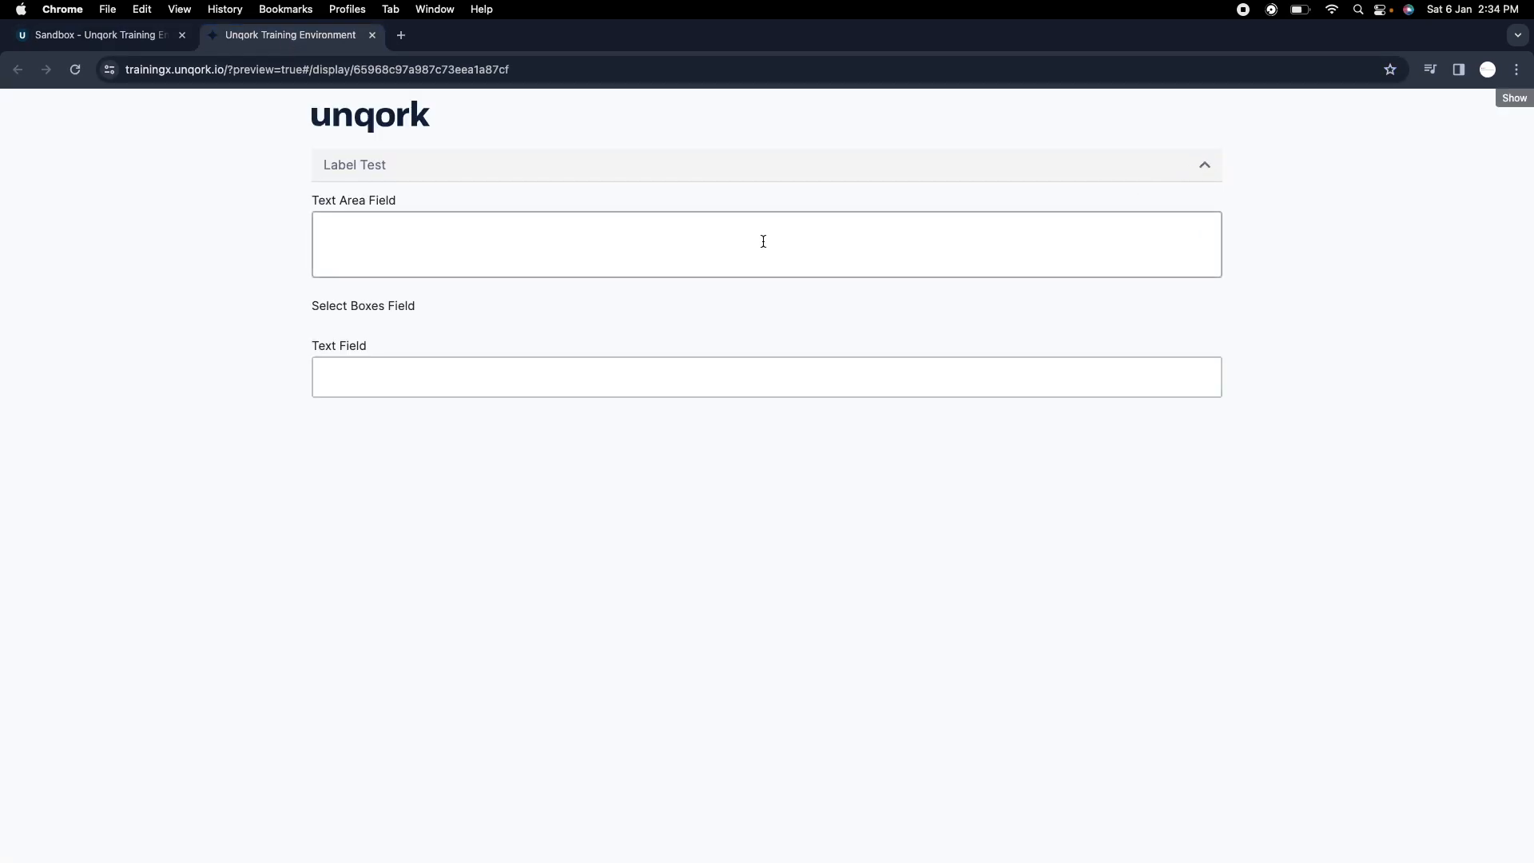
Return to the module editor and enable Collapse Content for the Label Test panel, saving its settings.
left_click(93, 36)
left_click(708, 290)
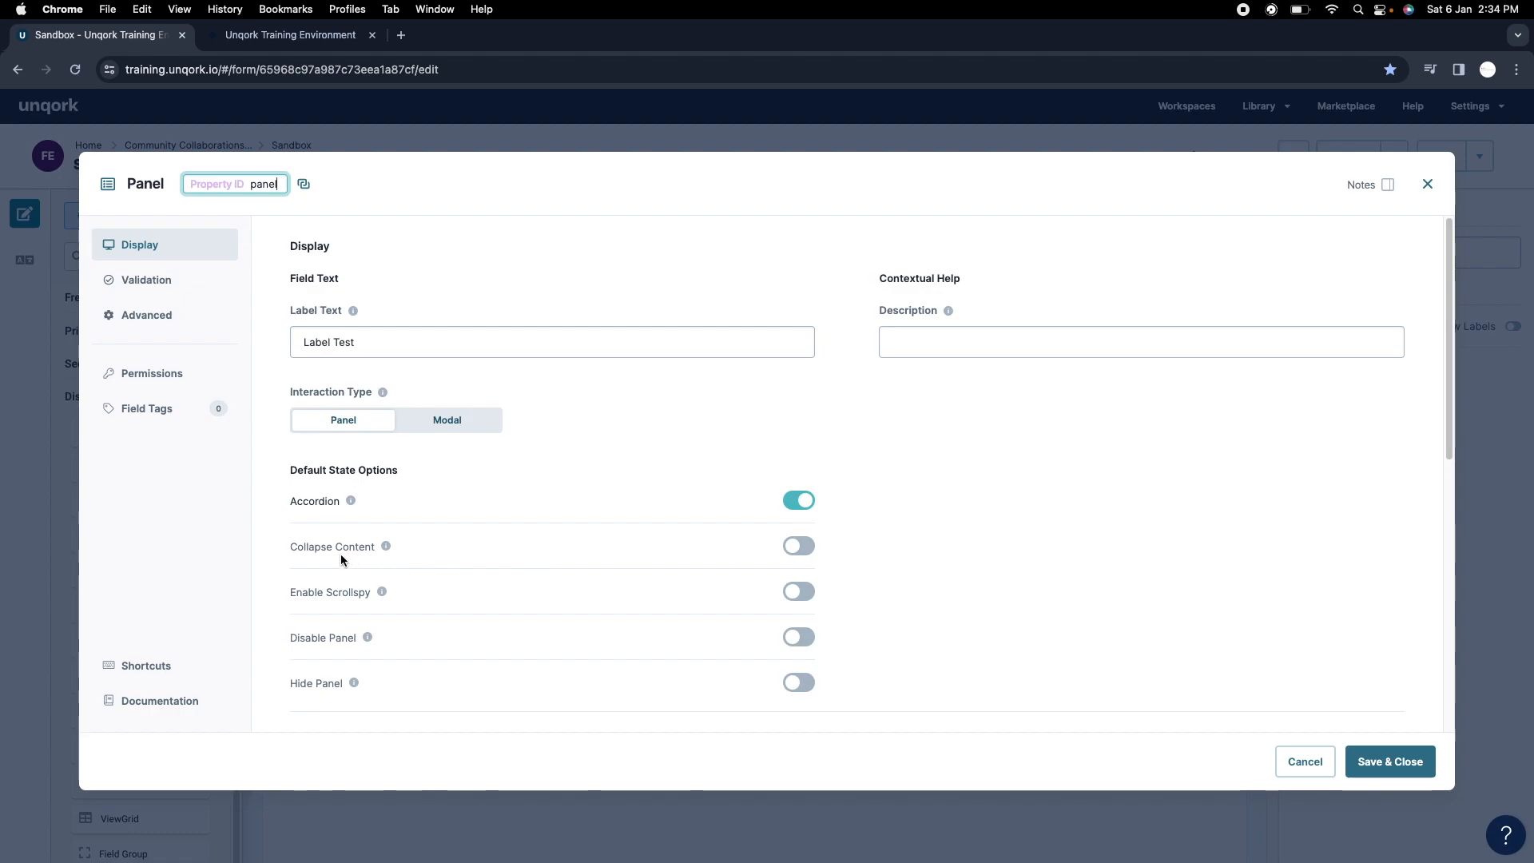
mouse_move(386, 550)
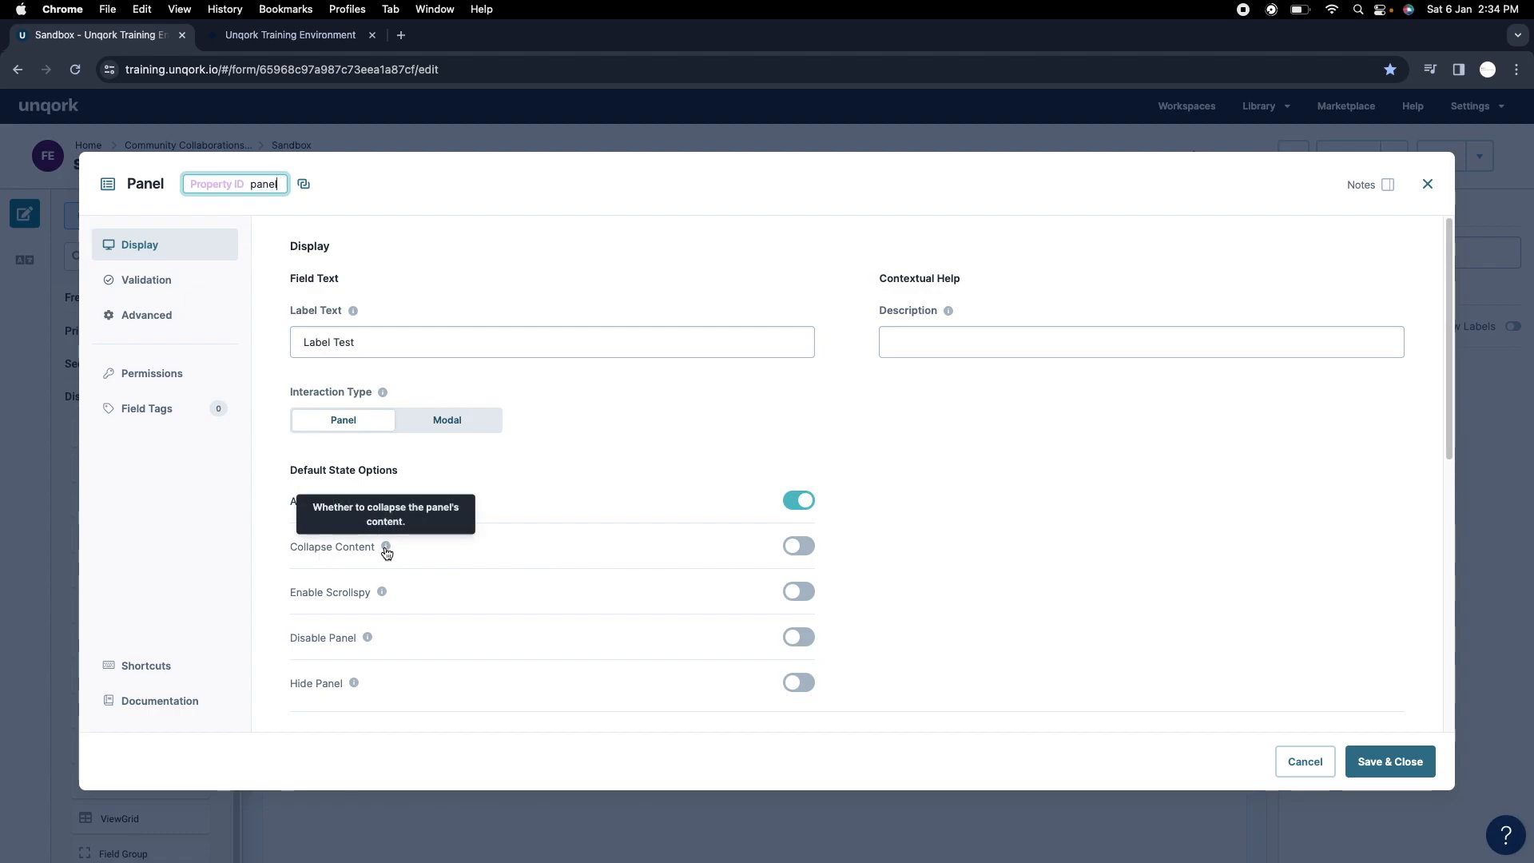
left_click(799, 546)
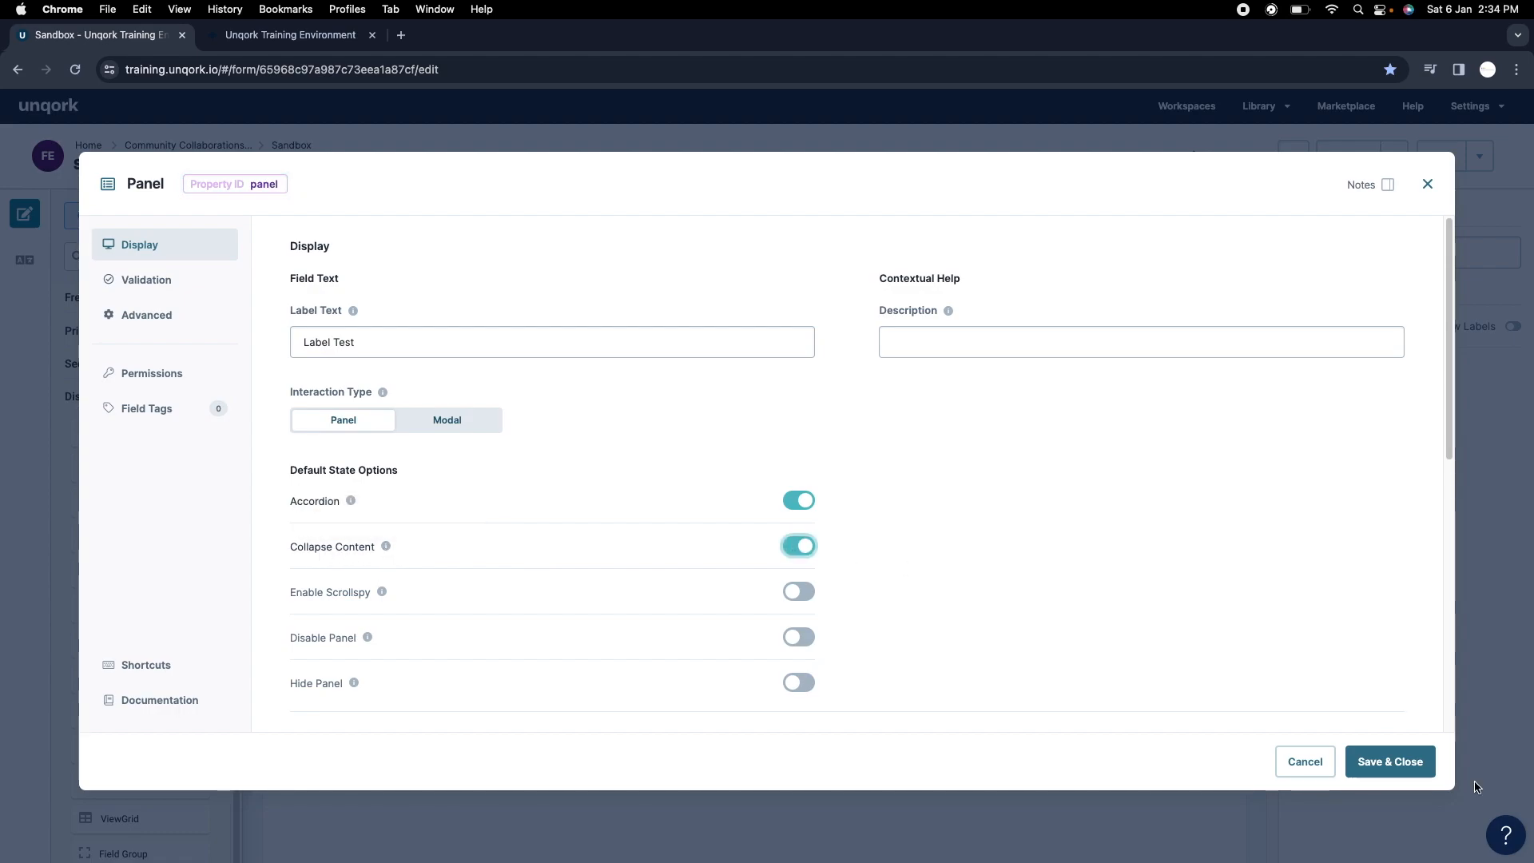
left_click(1391, 762)
Save the module and refresh the preview to test expanding and collapsing the Label Test panel.
left_click(1427, 159)
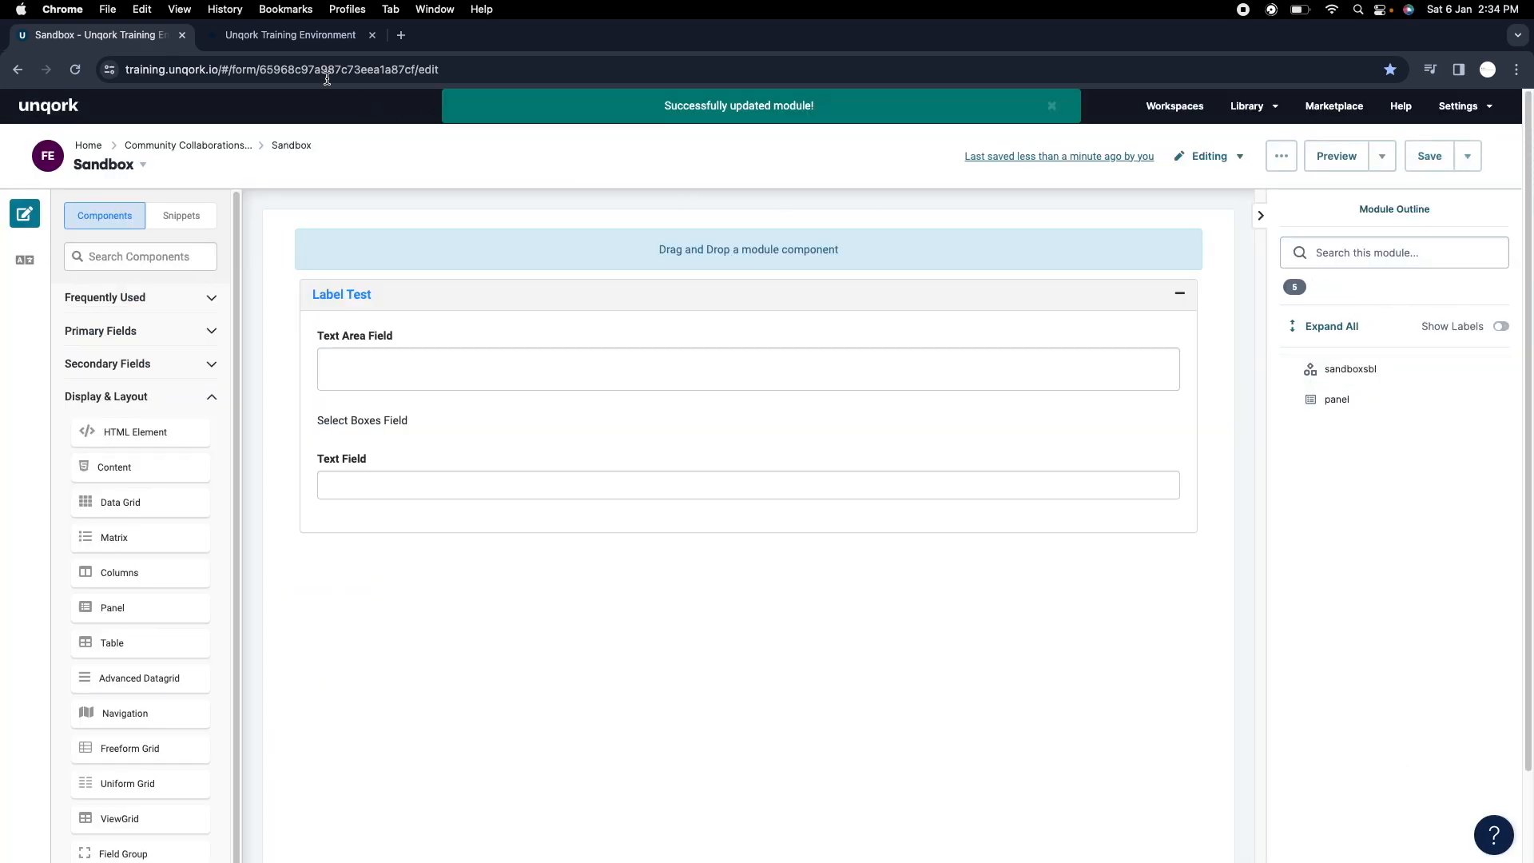
left_click(294, 44)
left_click(75, 69)
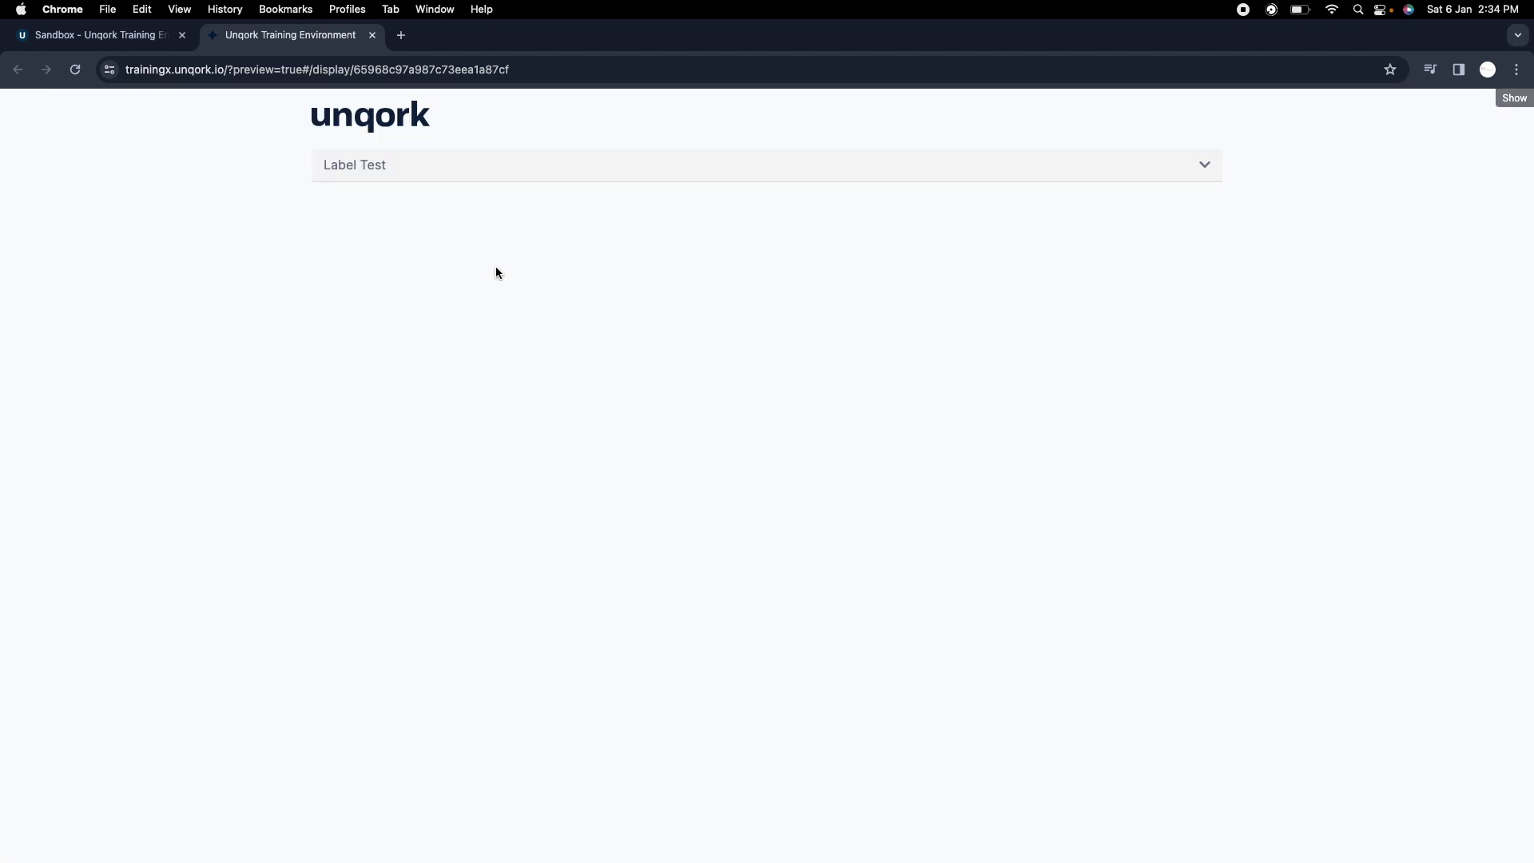
left_click(784, 167)
left_click(783, 166)
Reopen the Label Test panel's settings and review its default state options, trying the Enable Scrollspy toggle and leaving it off.
left_click(78, 40)
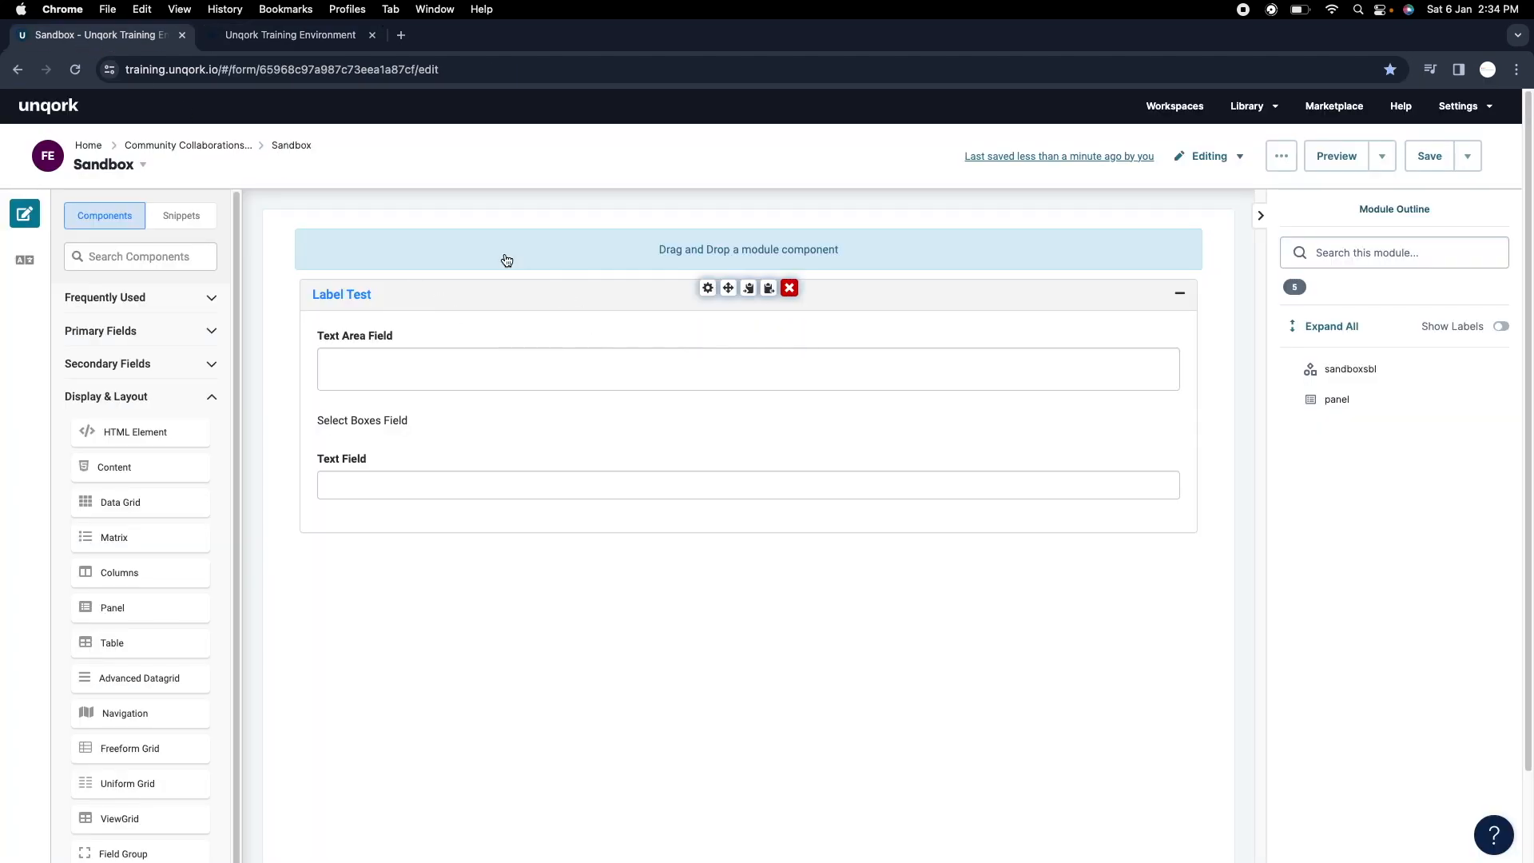
left_click(707, 289)
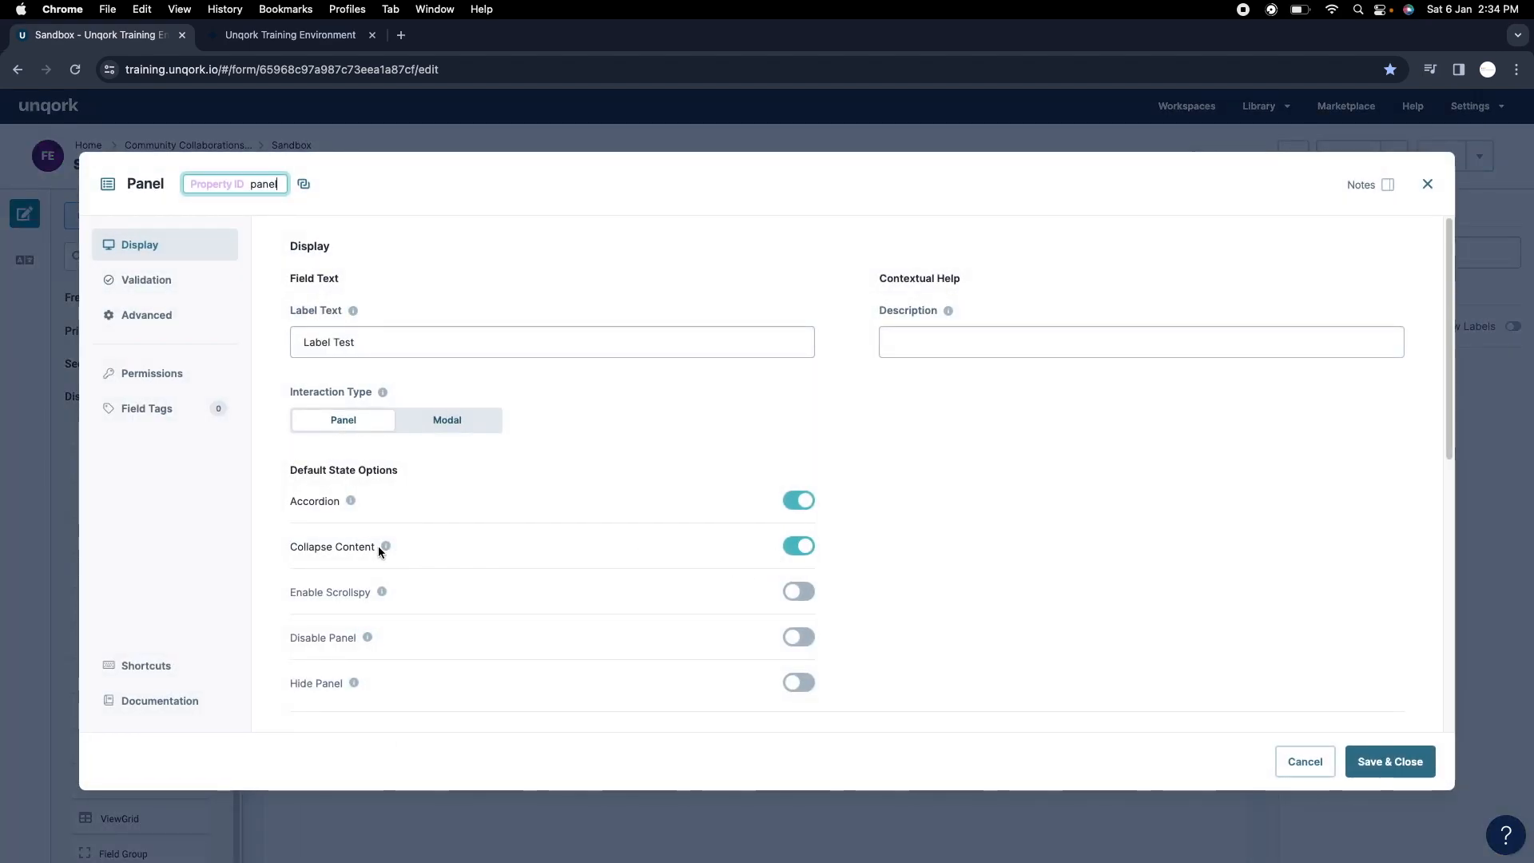
mouse_move(386, 549)
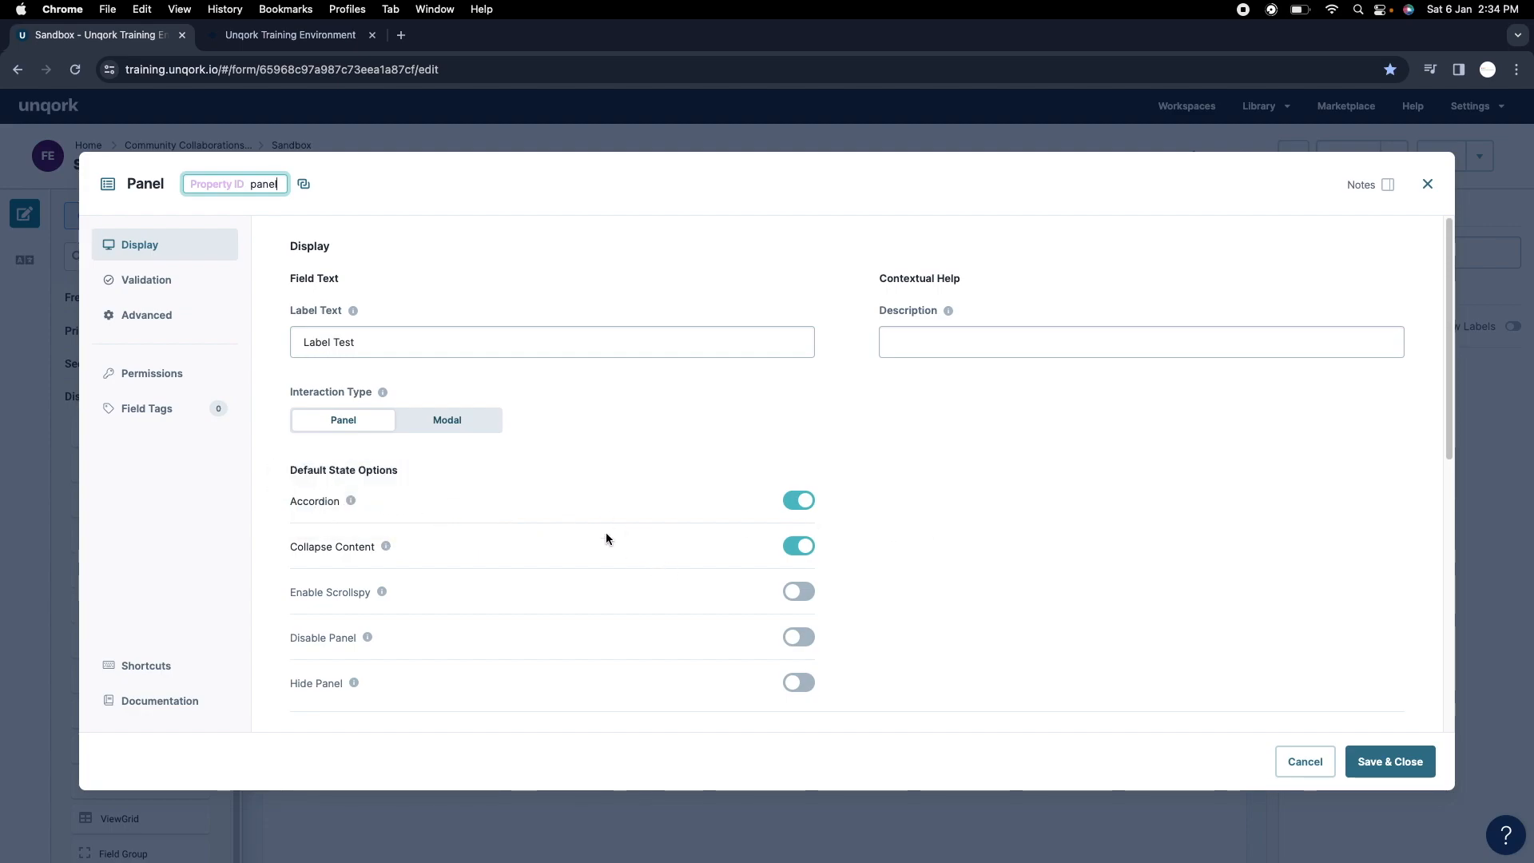
scroll(831, 606, "down", 1)
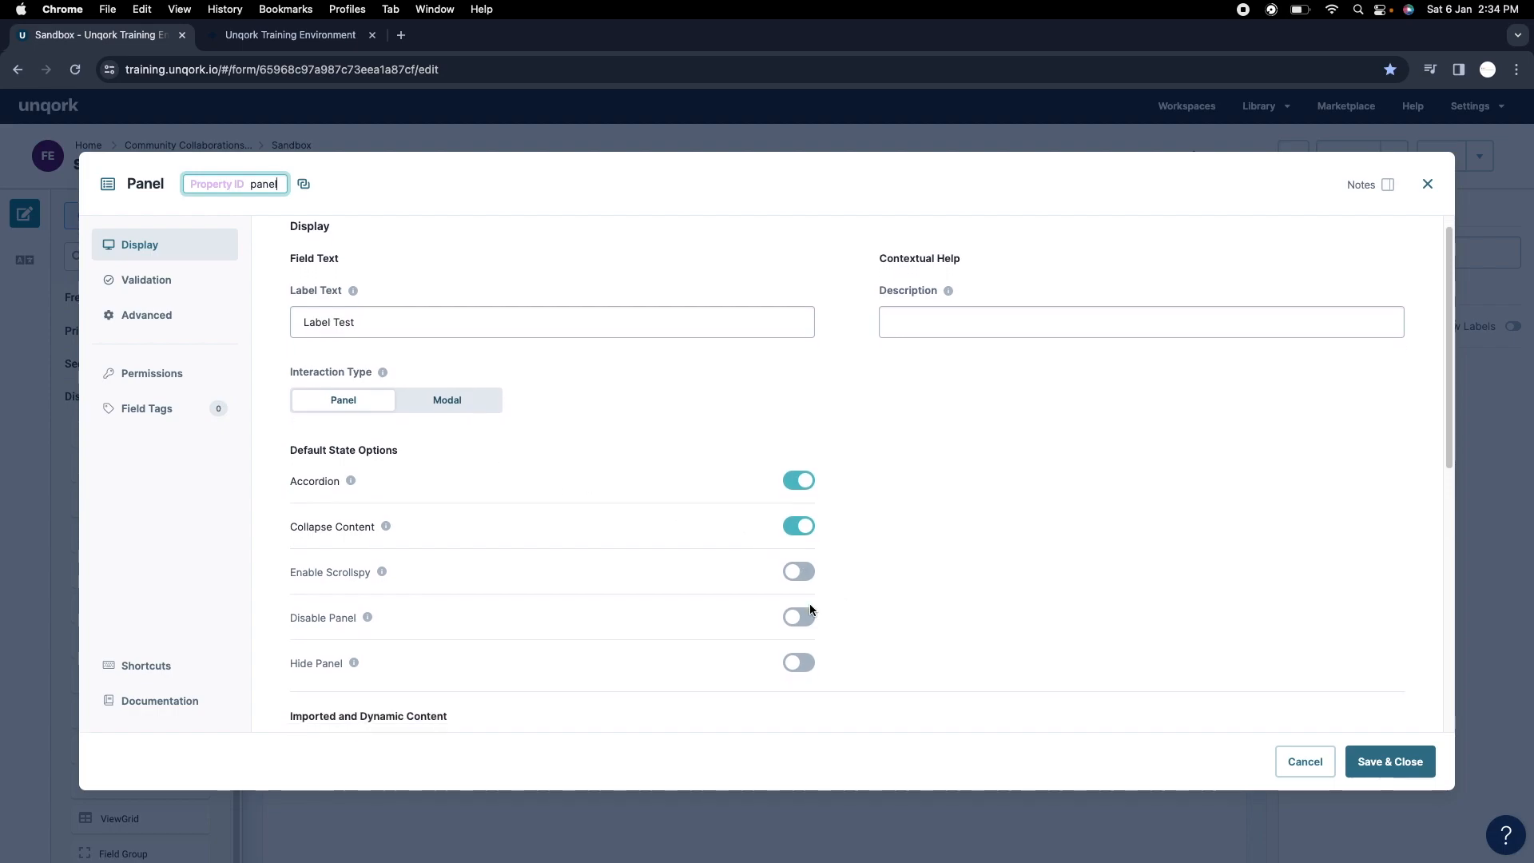
scroll(463, 520, "down", 1)
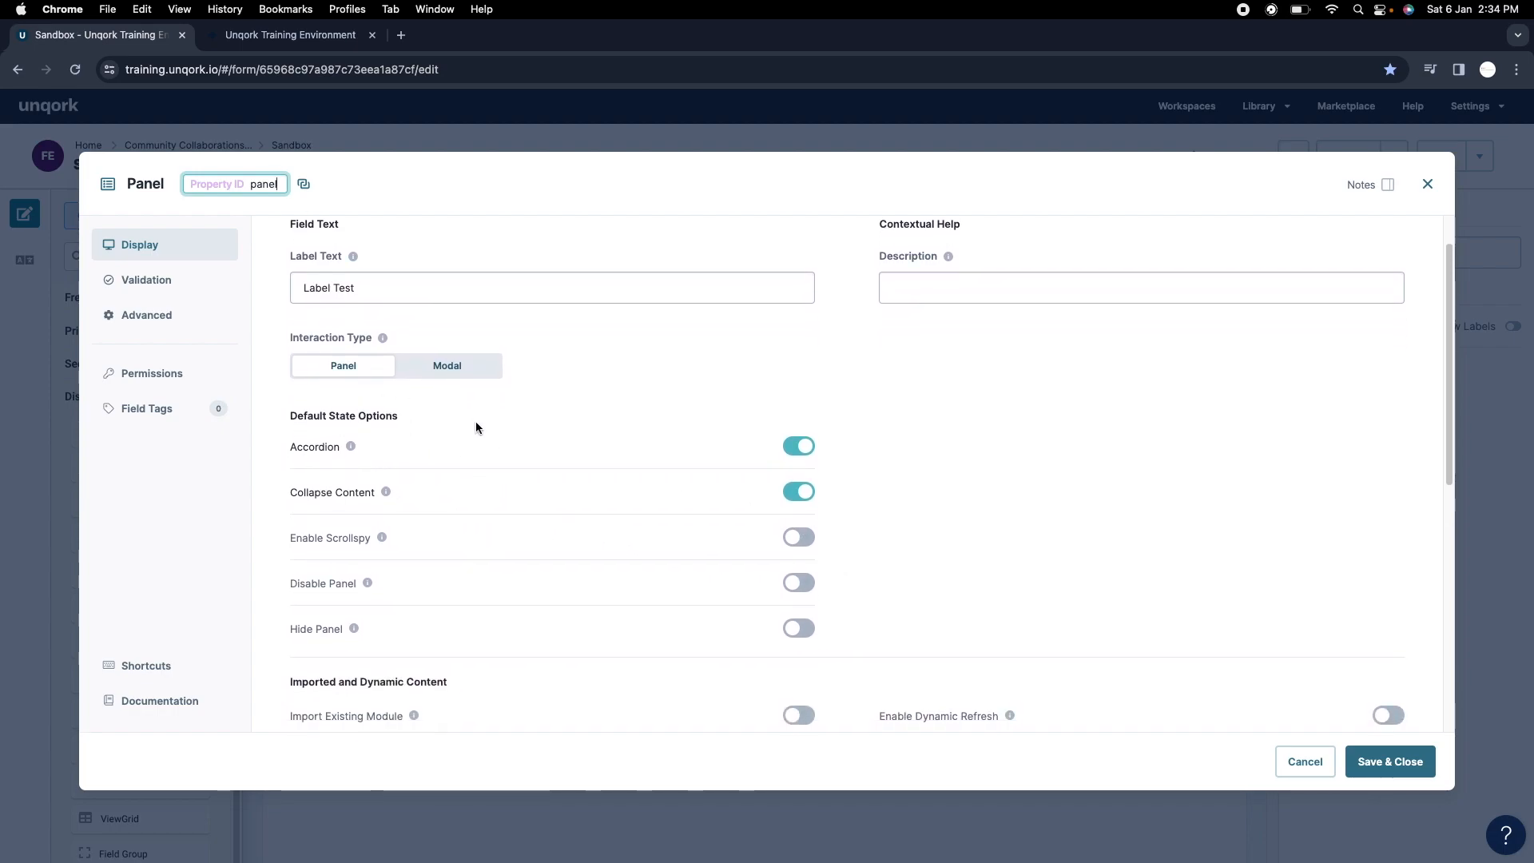
scroll(692, 483, "down", 3)
left_click(799, 396)
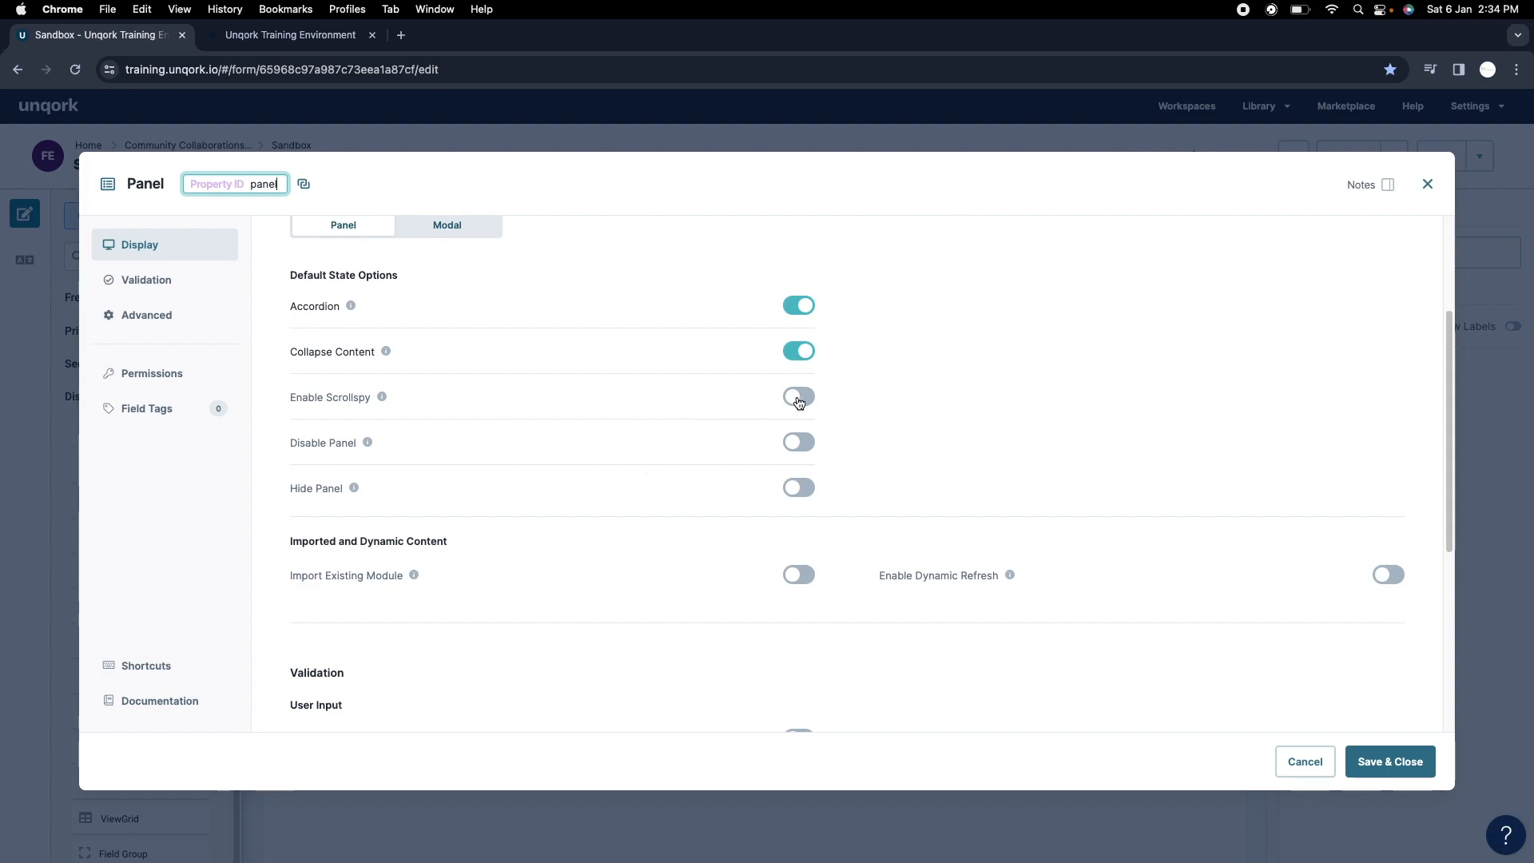
left_click(798, 396)
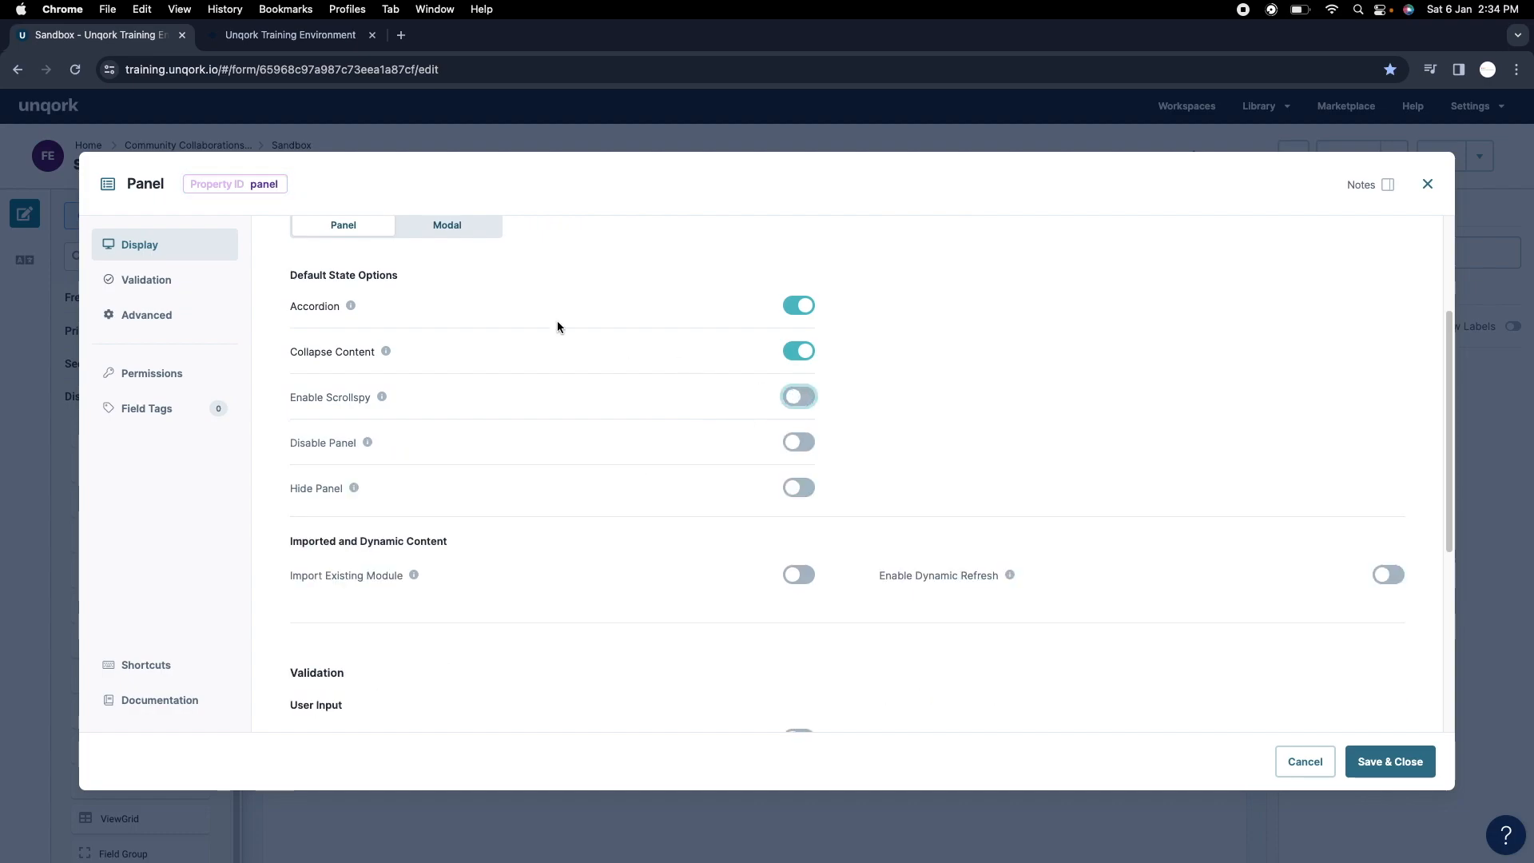
Refresh the preview and check the Label Test panel's initial state, expanding and collapsing it once.
left_click(318, 42)
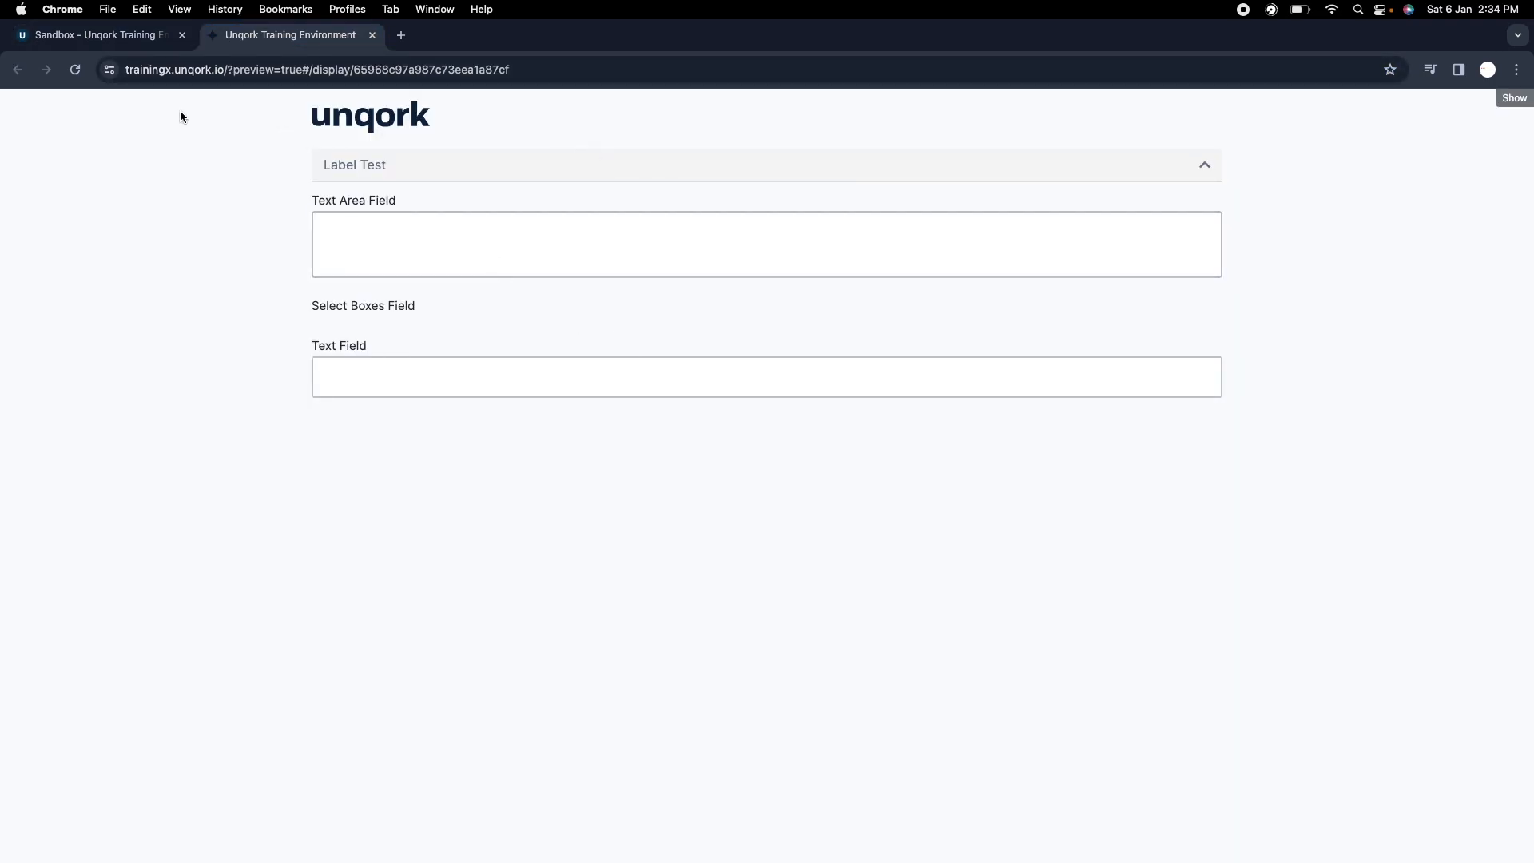
left_click(122, 40)
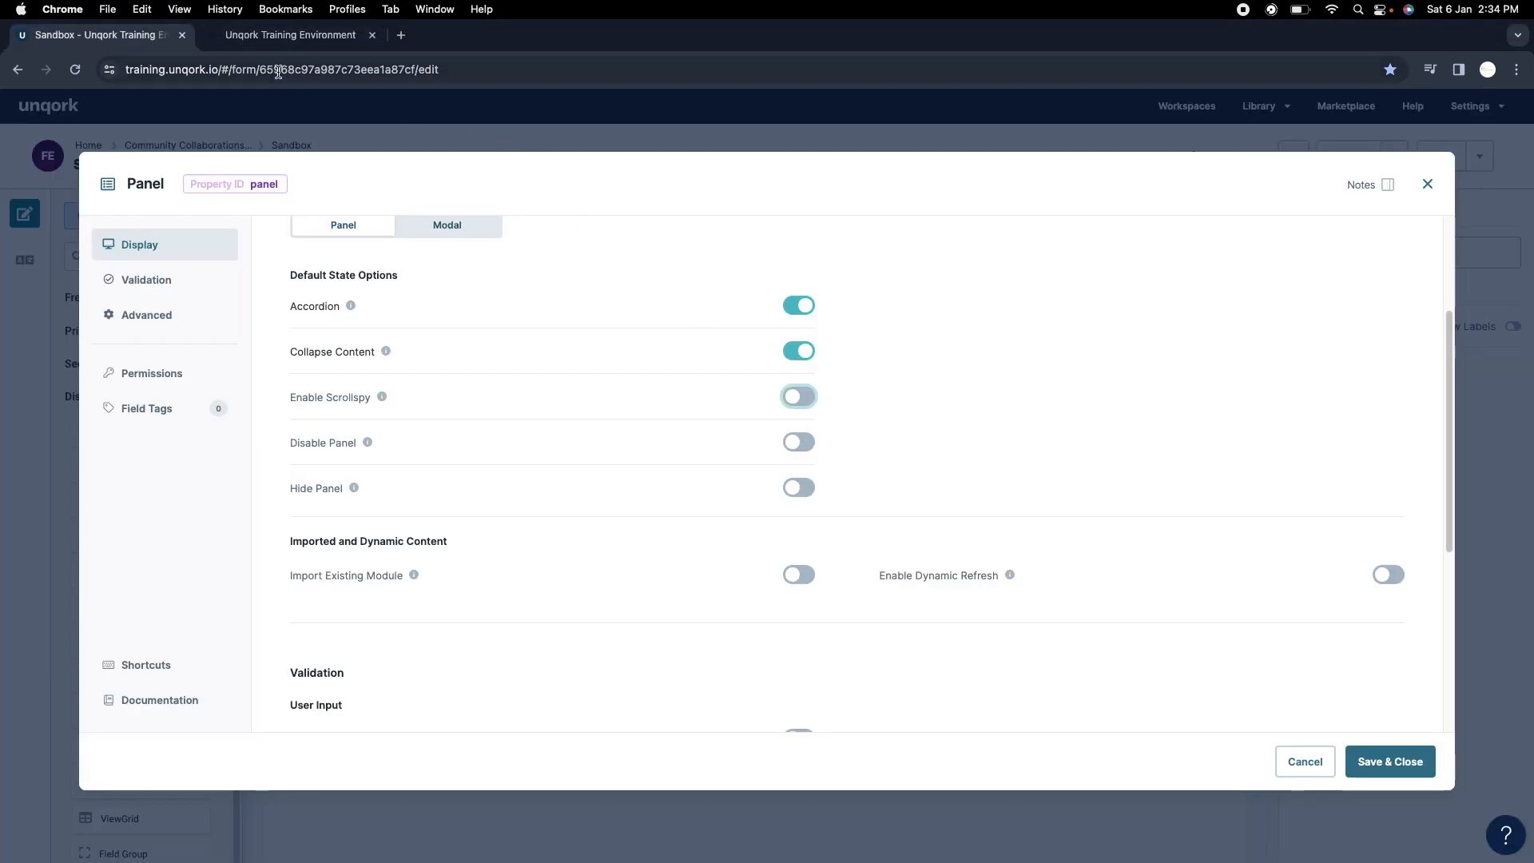
left_click(283, 36)
left_click(75, 70)
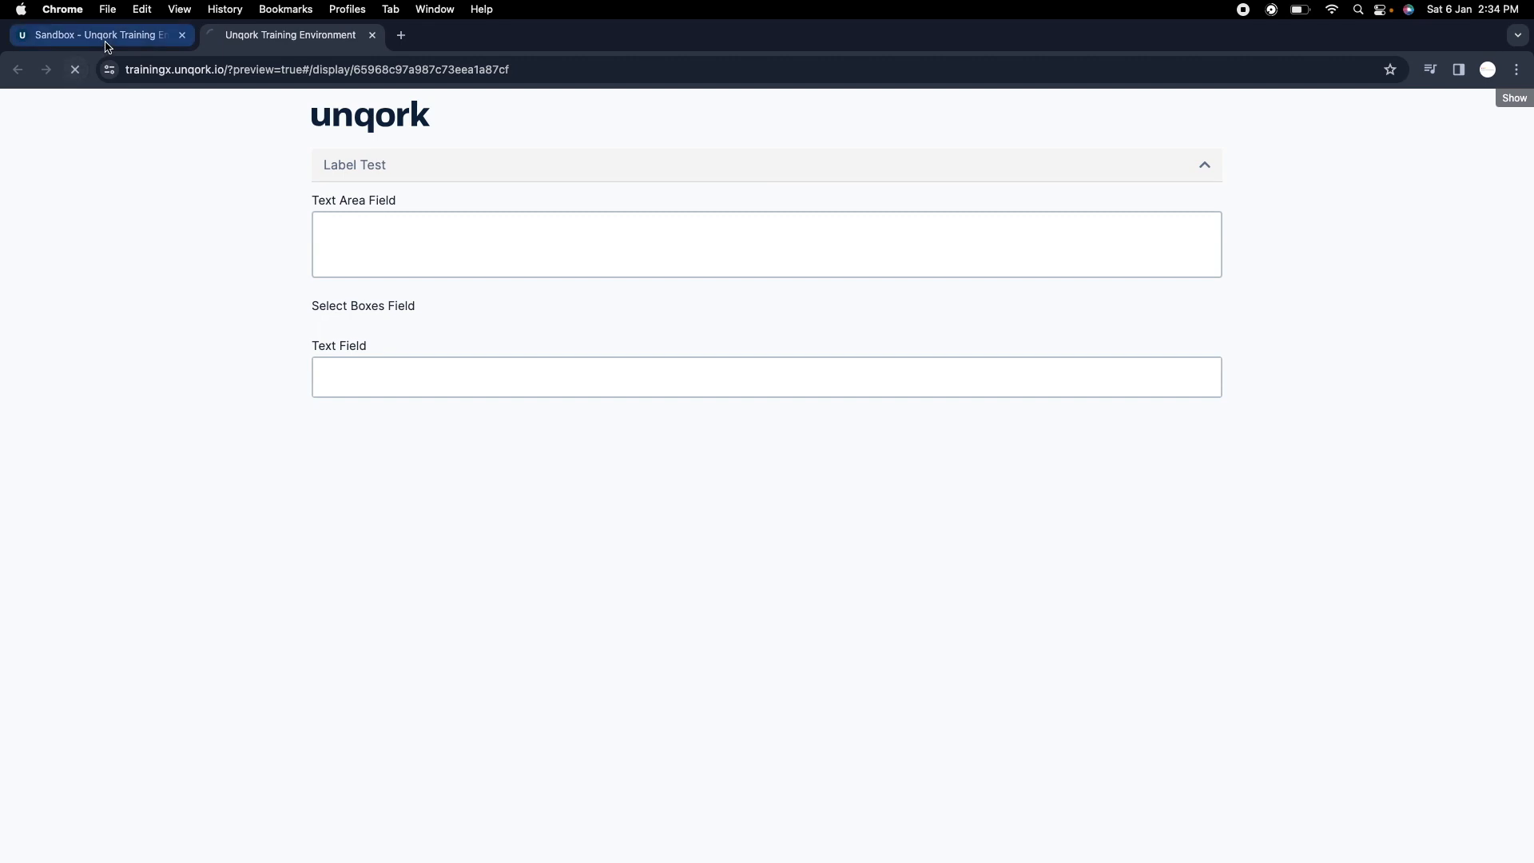
left_click(106, 44)
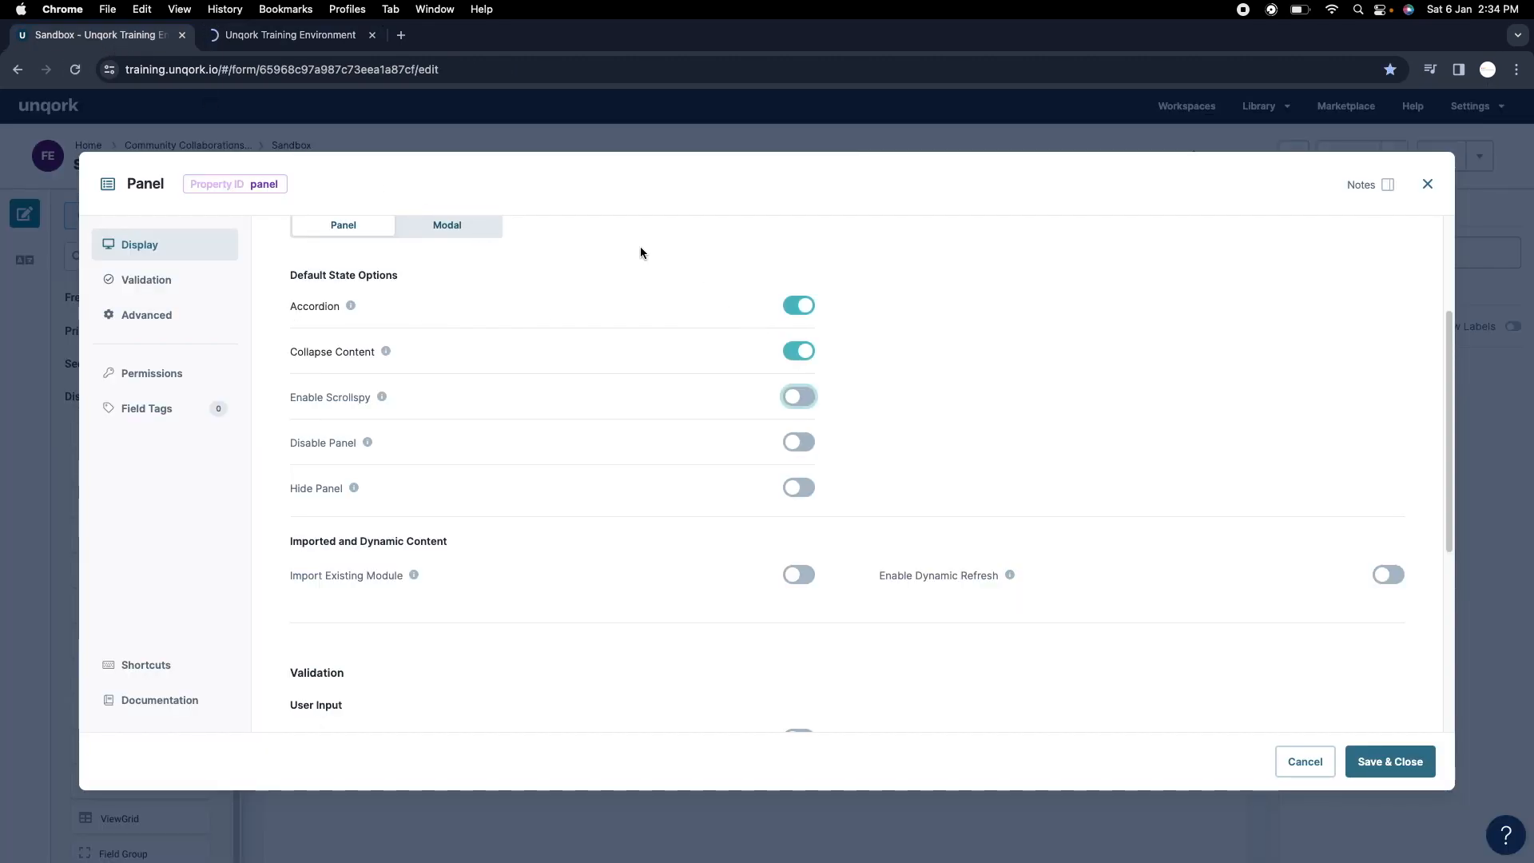
left_click(291, 36)
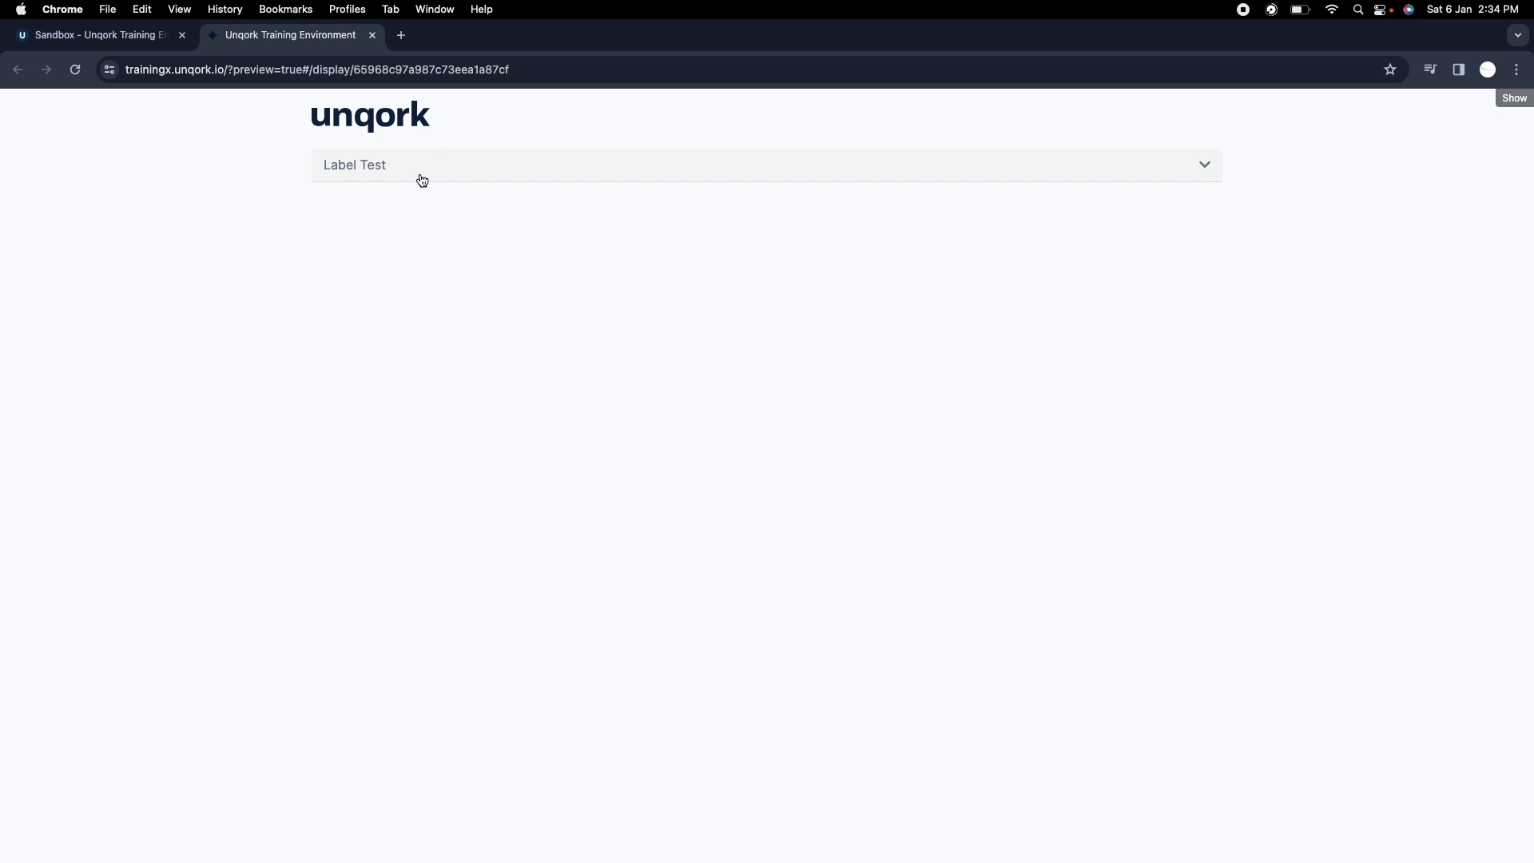
left_click(422, 181)
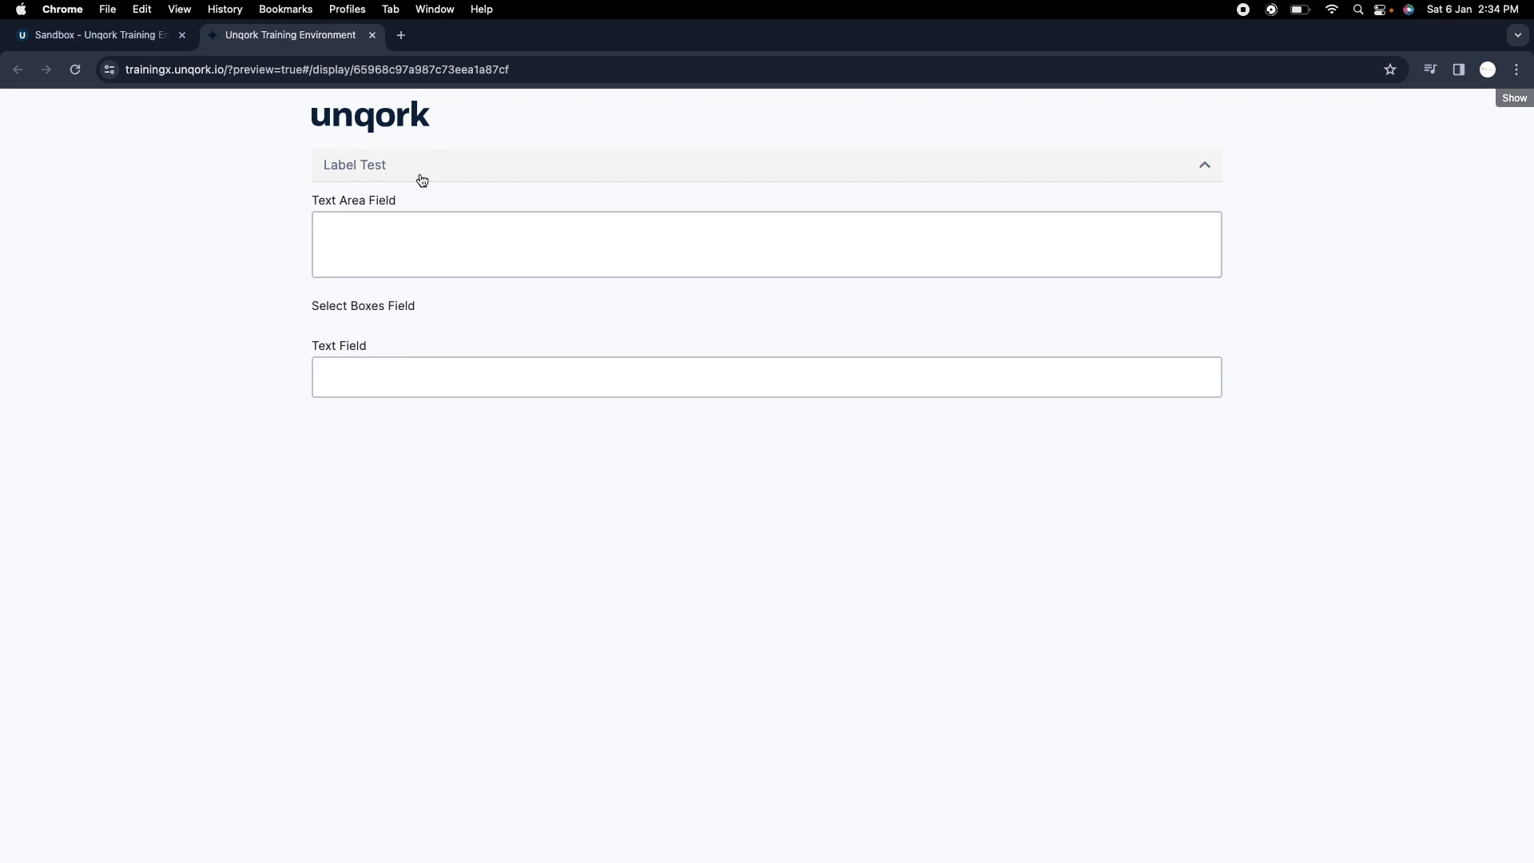
left_click(422, 180)
Save and close the Label Test panel's settings in the editor, and reload the preview.
left_click(115, 36)
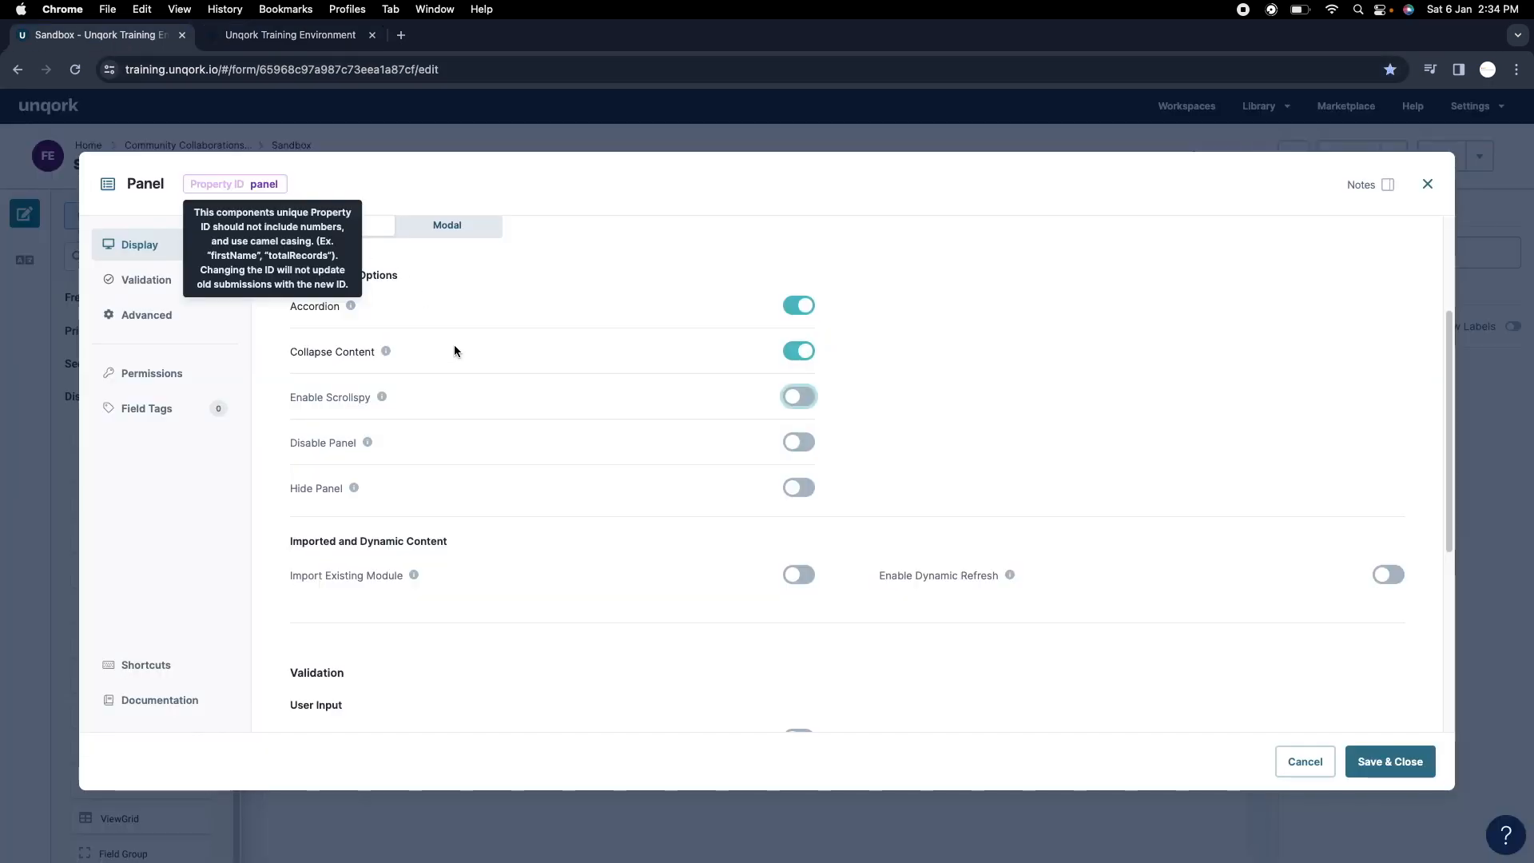
left_click(1391, 762)
left_click(279, 36)
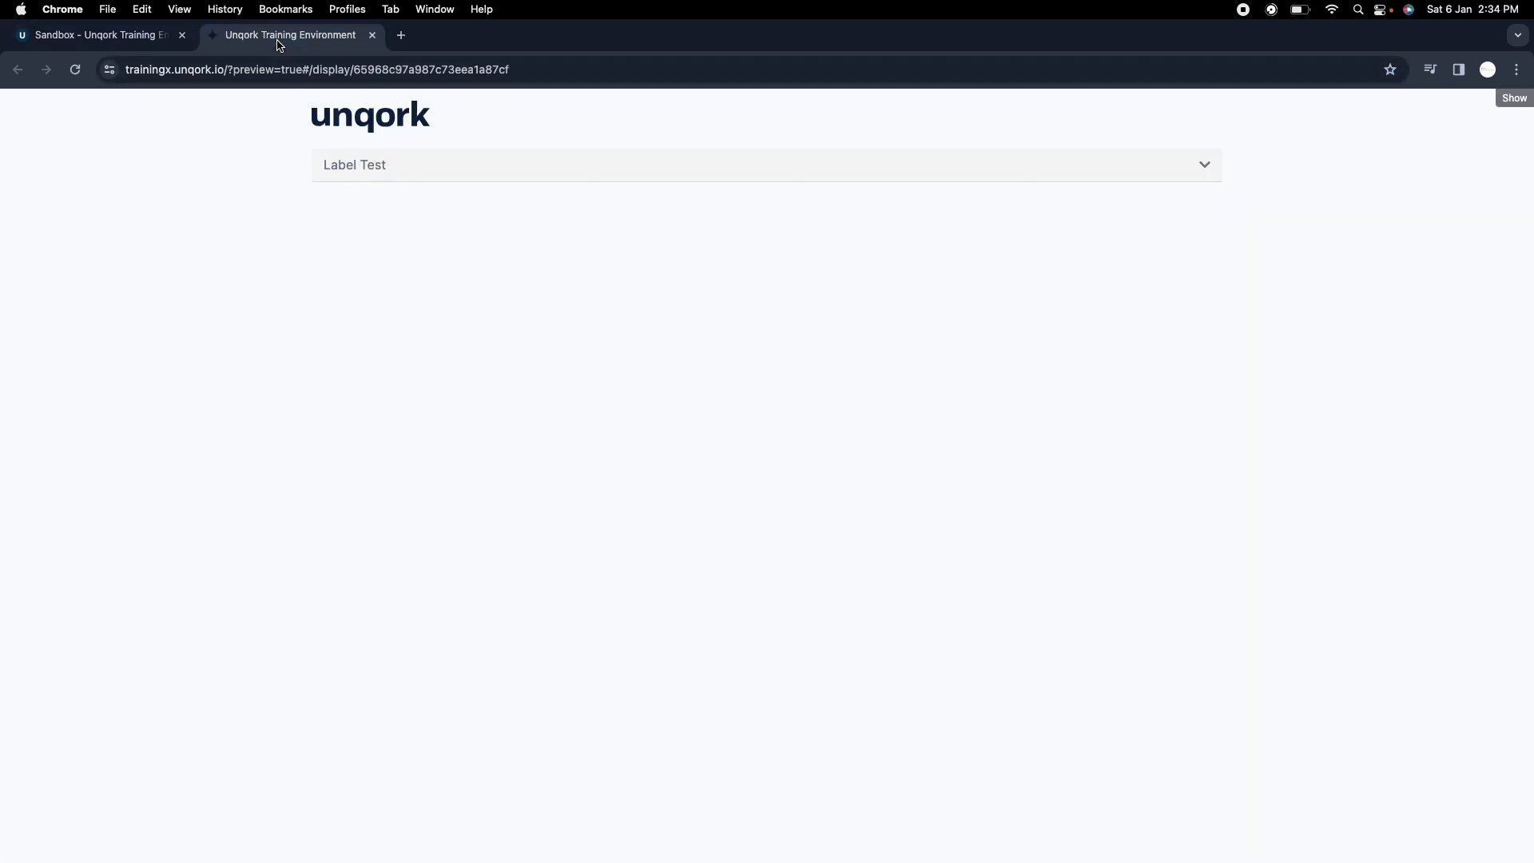
left_click(75, 69)
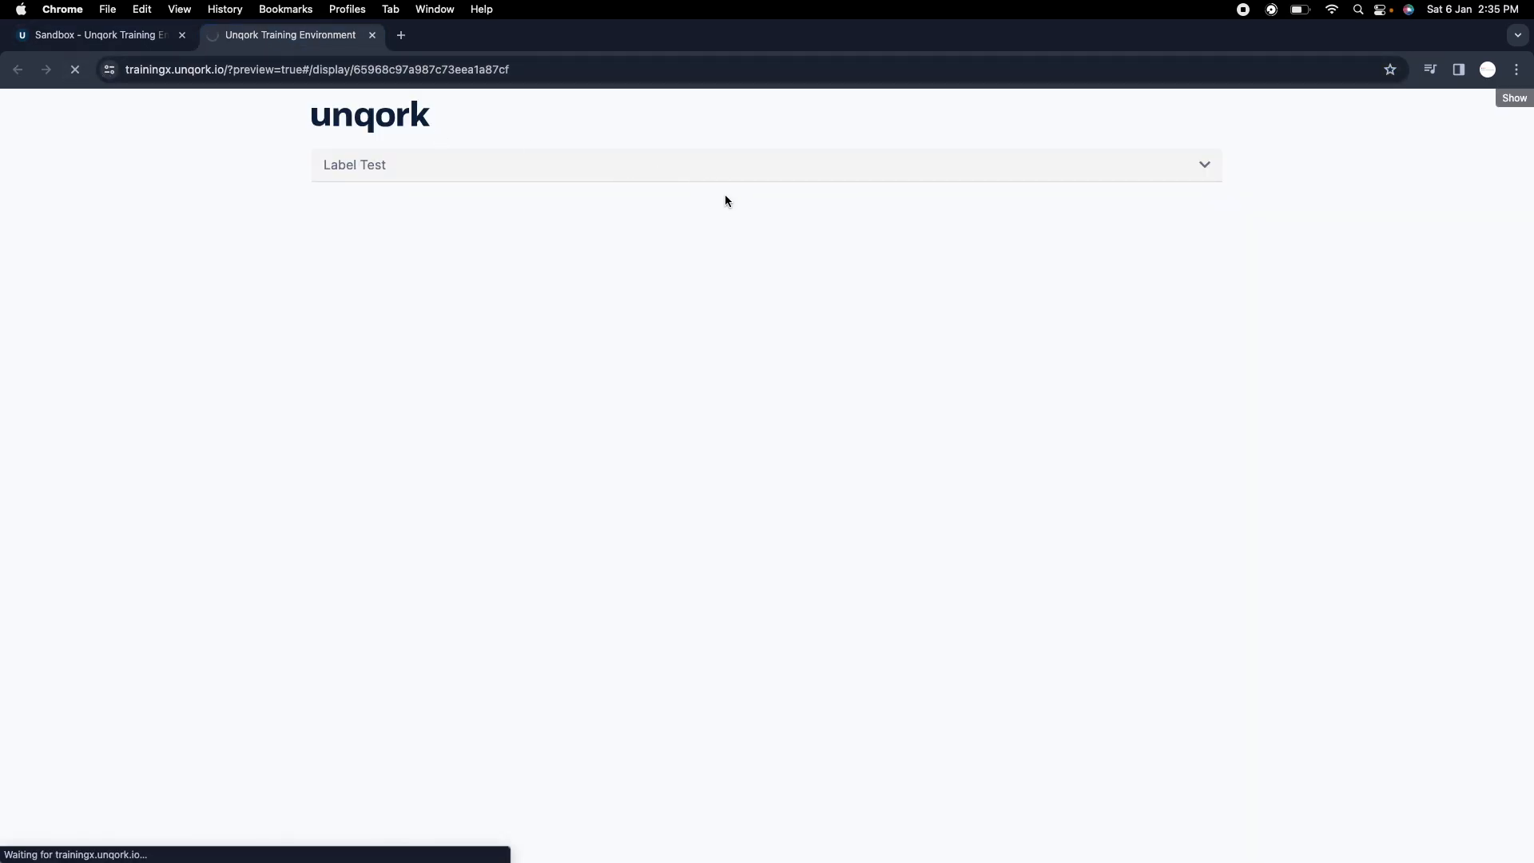
Return to the module editor and disable Collapse Content for the Label Test panel, saving its settings.
left_click(109, 40)
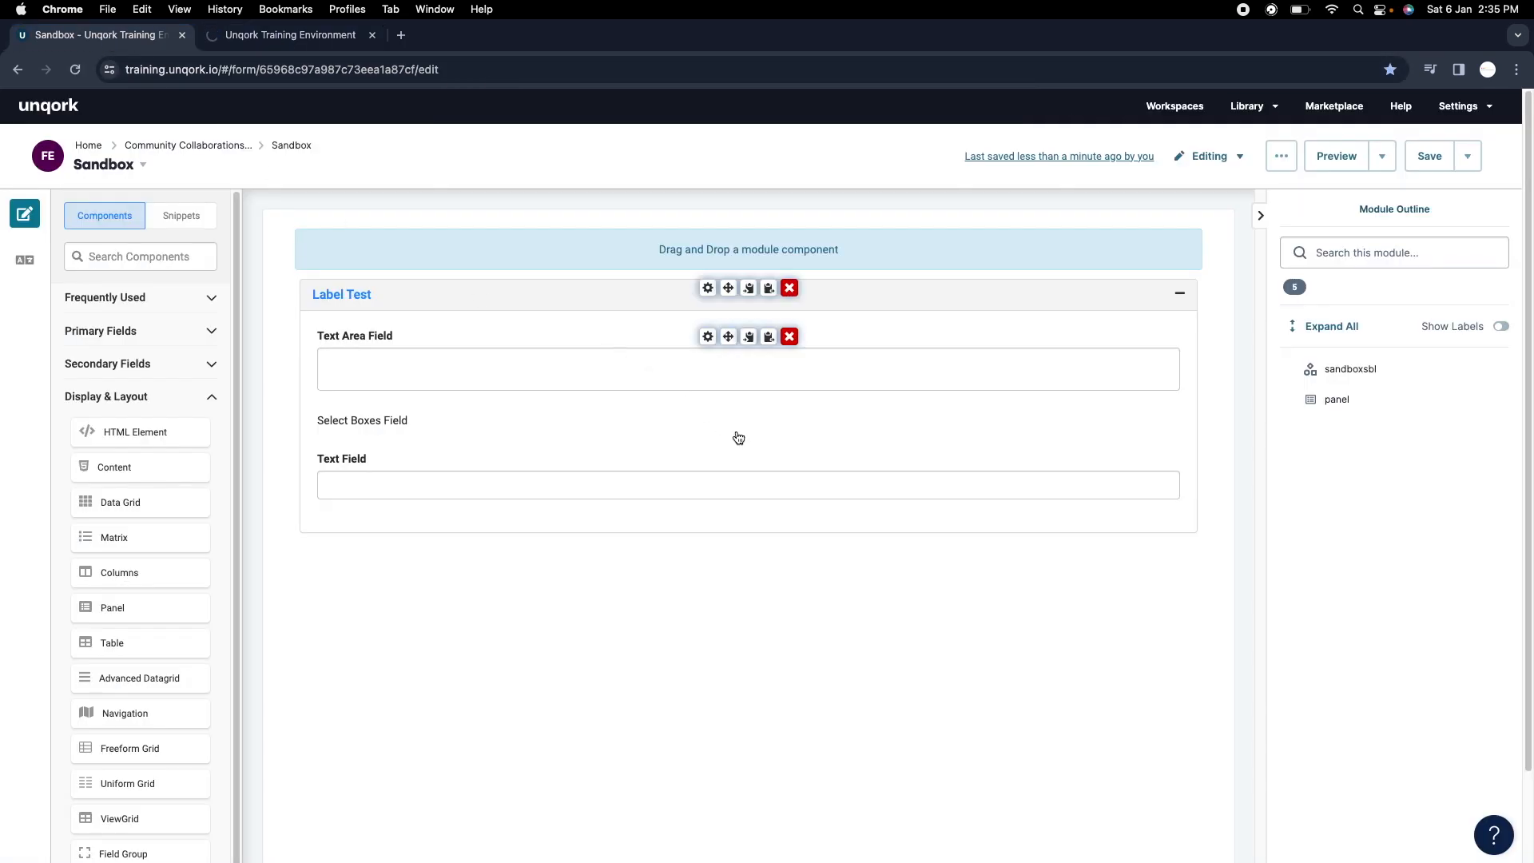
left_click(708, 290)
left_click(798, 545)
left_click(1390, 761)
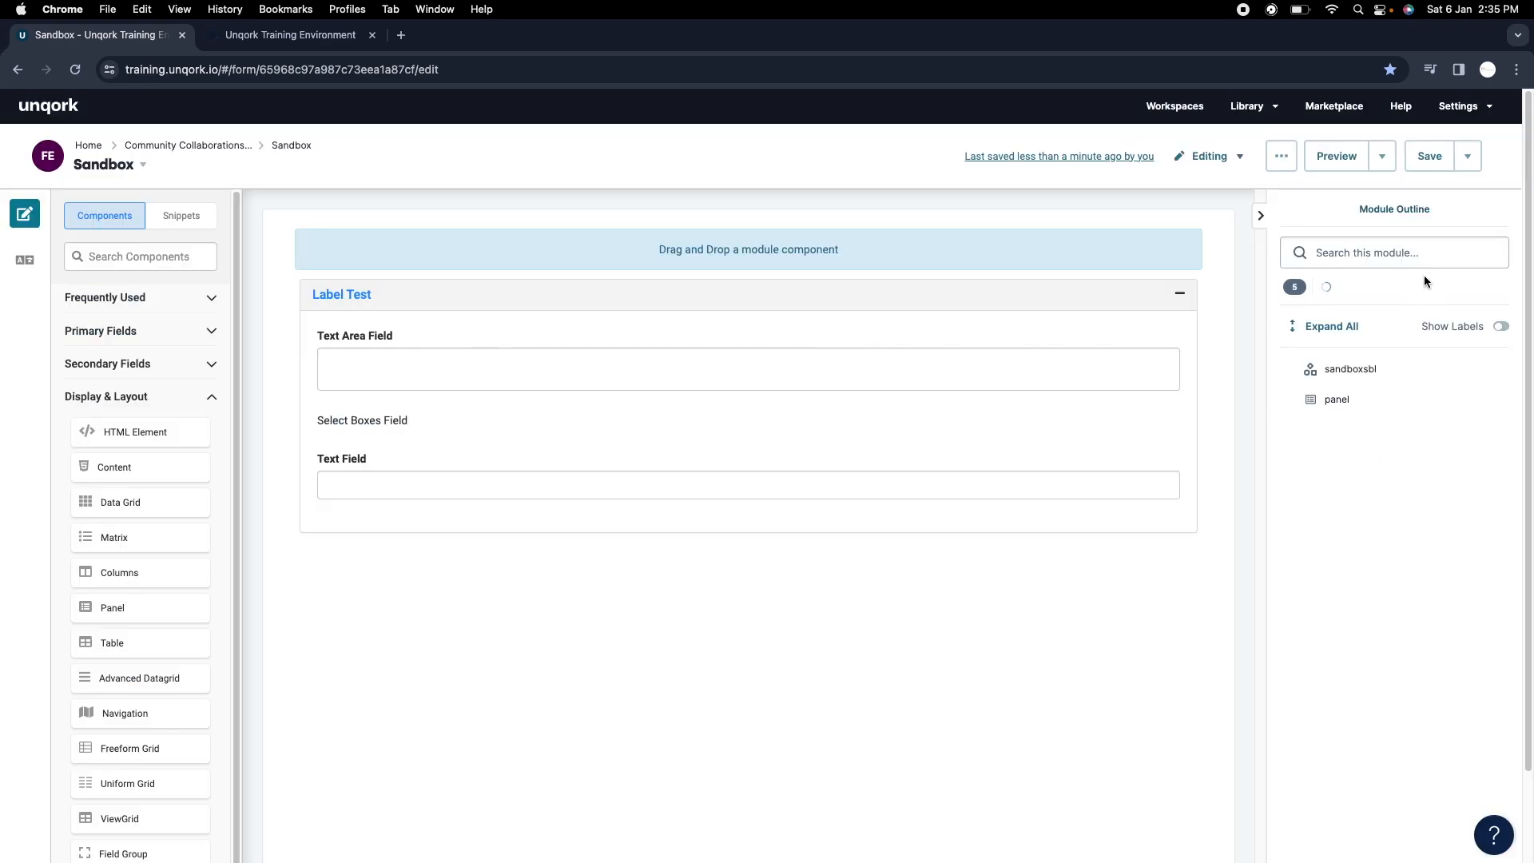
Save the module and refresh the preview to check the Label Test panel without Collapse Content.
left_click(1445, 170)
left_click(290, 38)
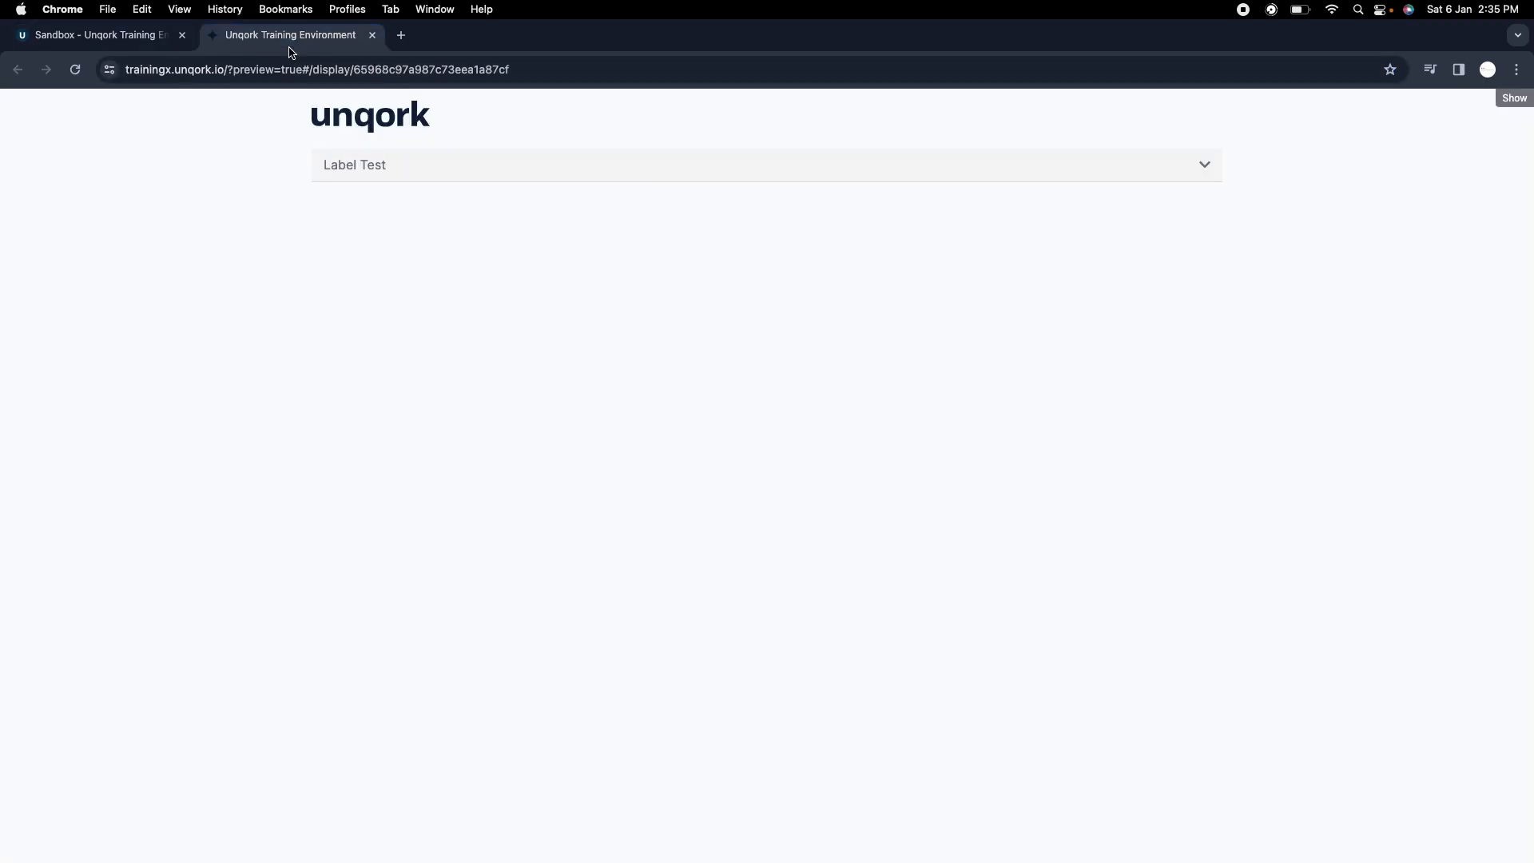
left_click(97, 38)
key("ctrl+Tab")
left_click(70, 78)
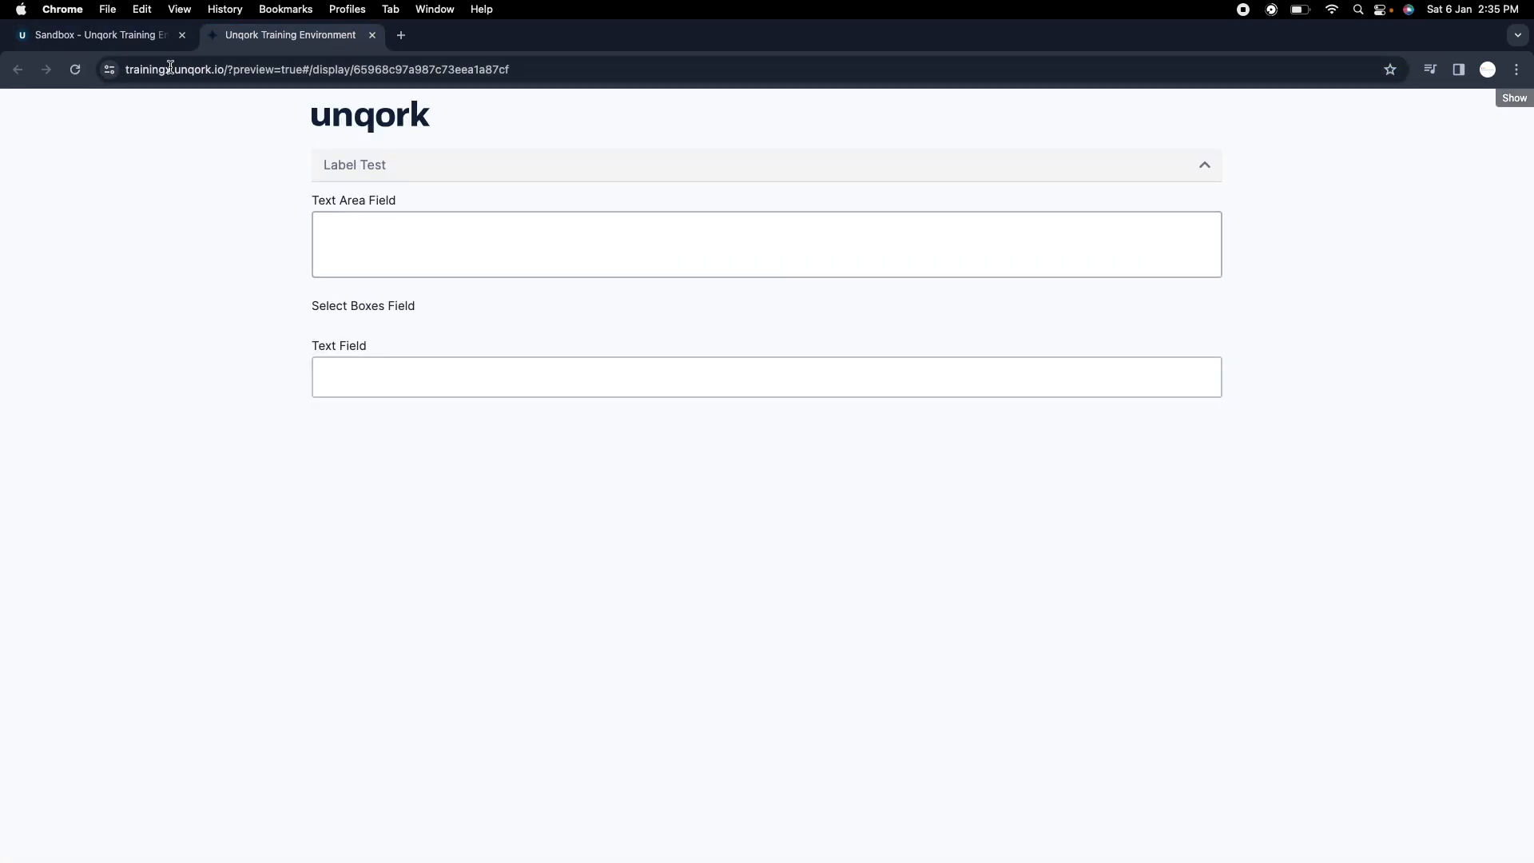
Reopen the Label Test panel's settings, compare them with the preview, and re-enable Collapse Content, saving the settings.
left_click(143, 35)
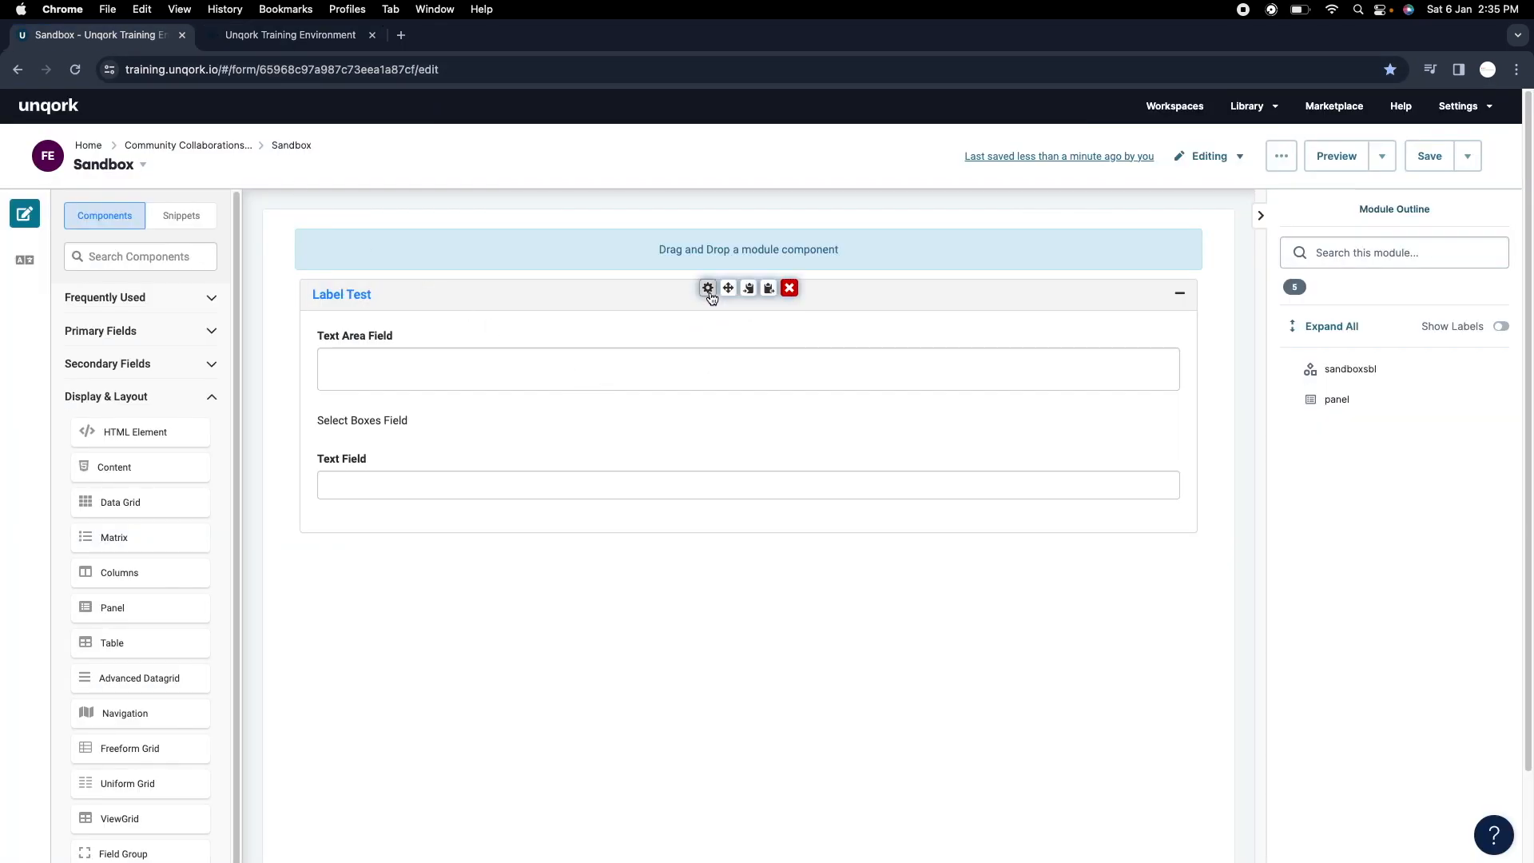
left_click(708, 288)
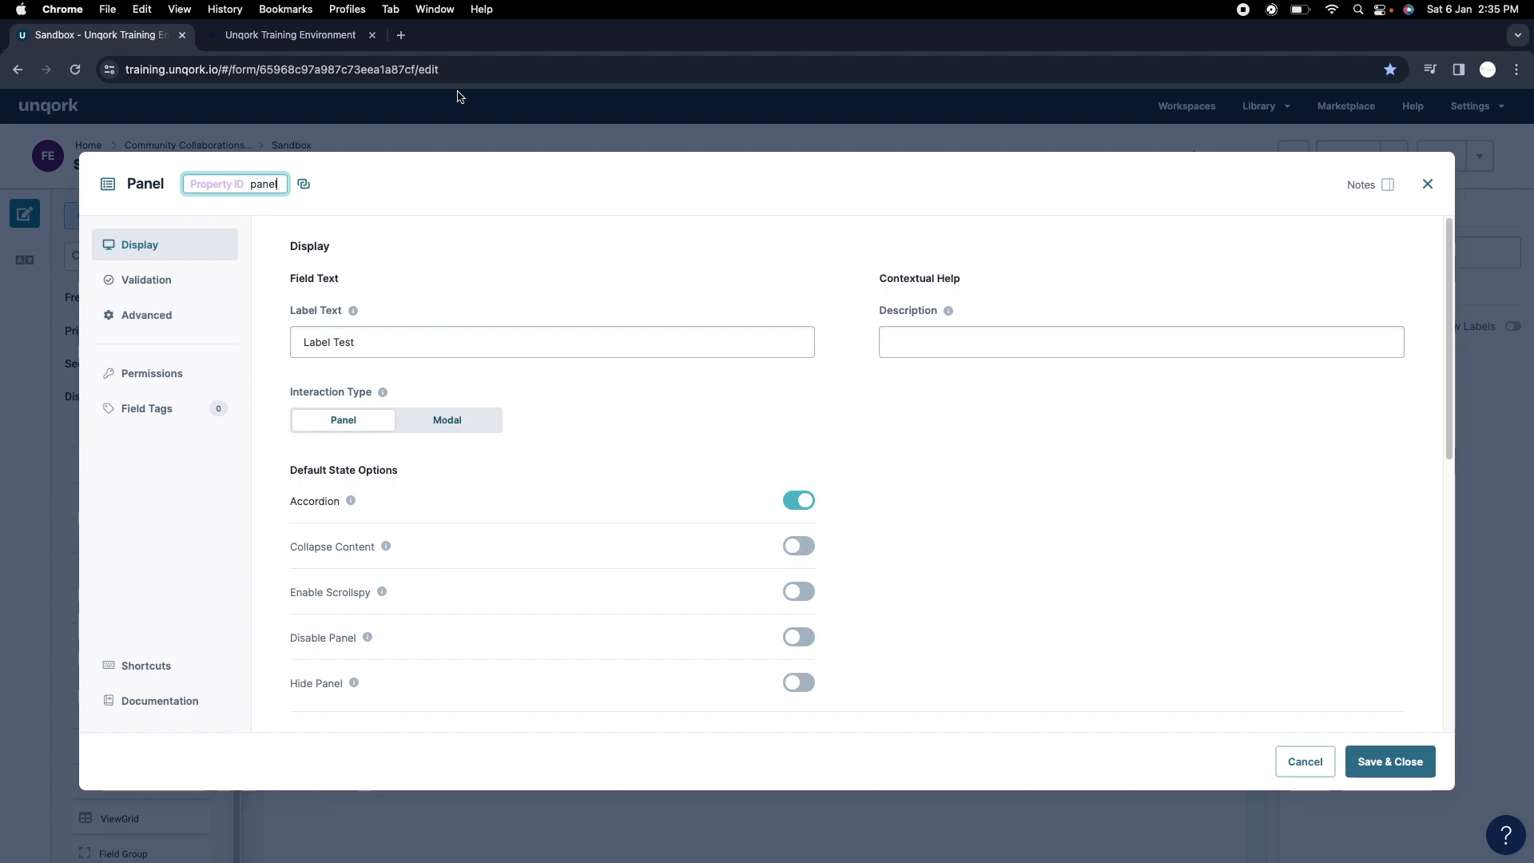
left_click(294, 38)
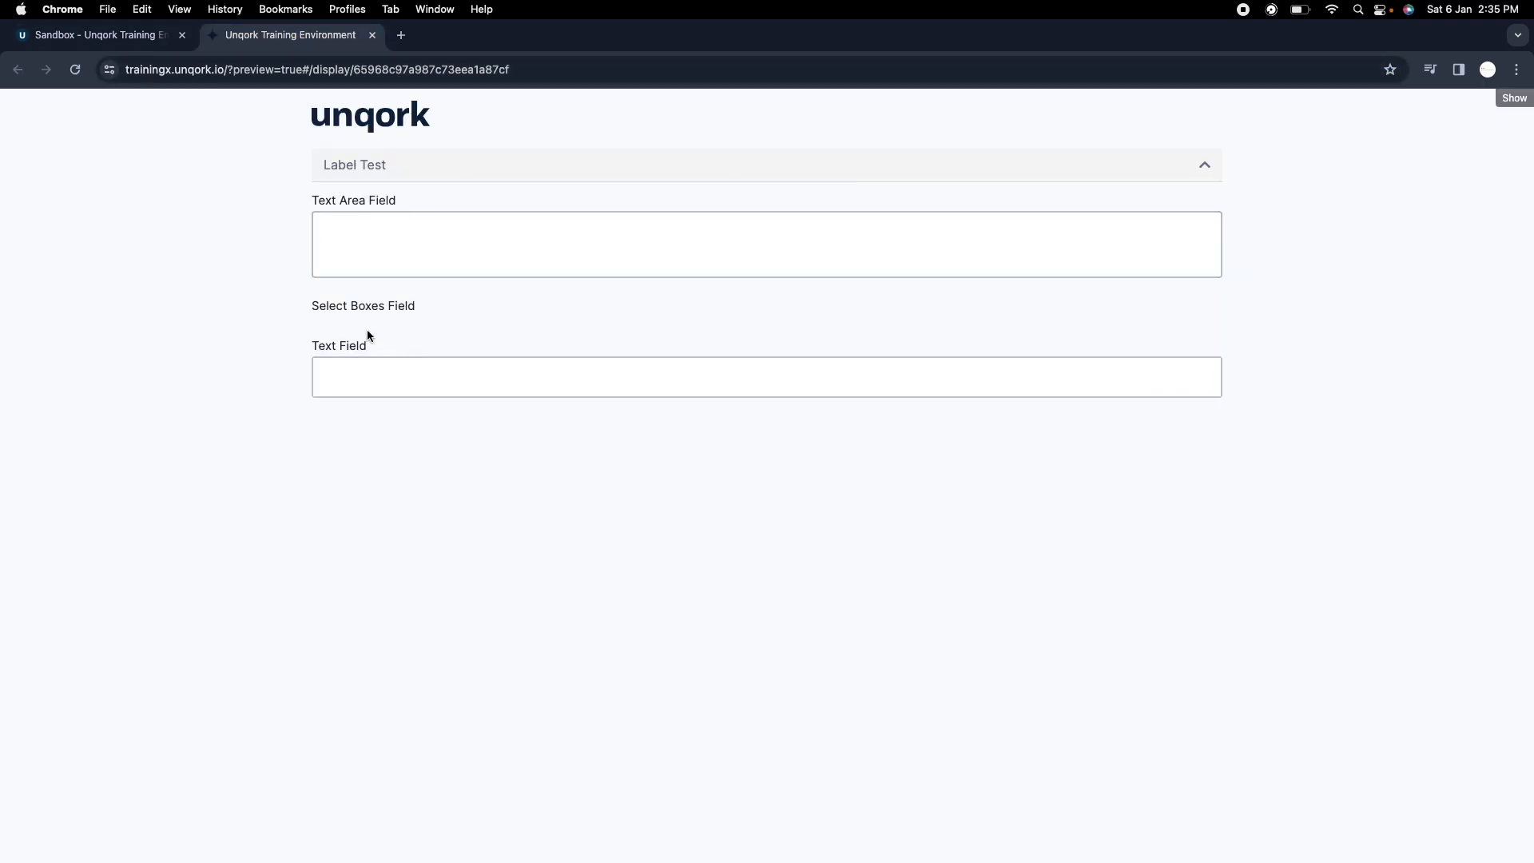
left_click(80, 35)
left_click(798, 545)
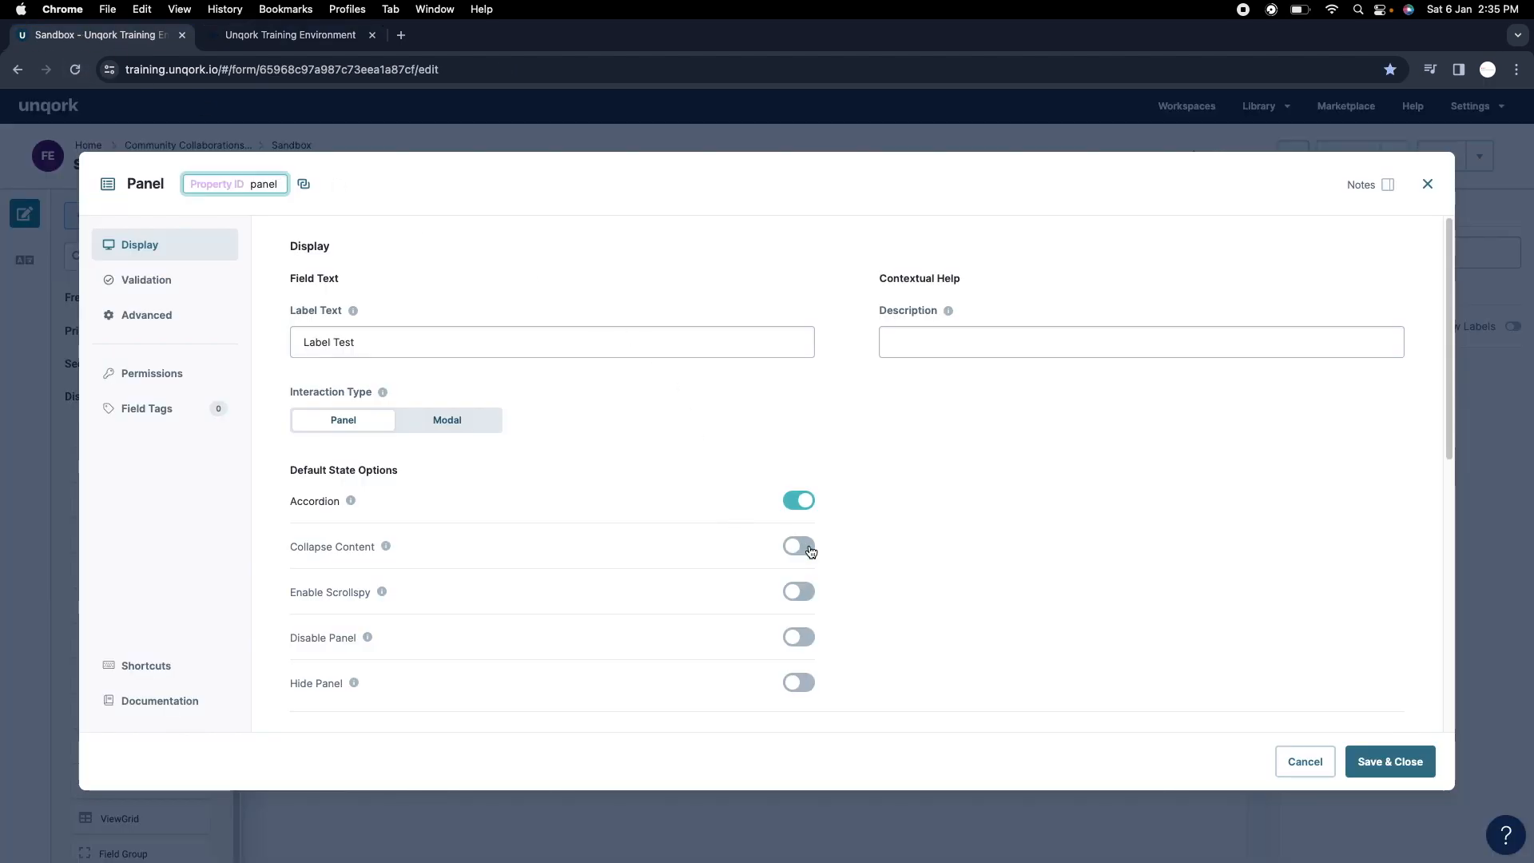
left_click(1390, 761)
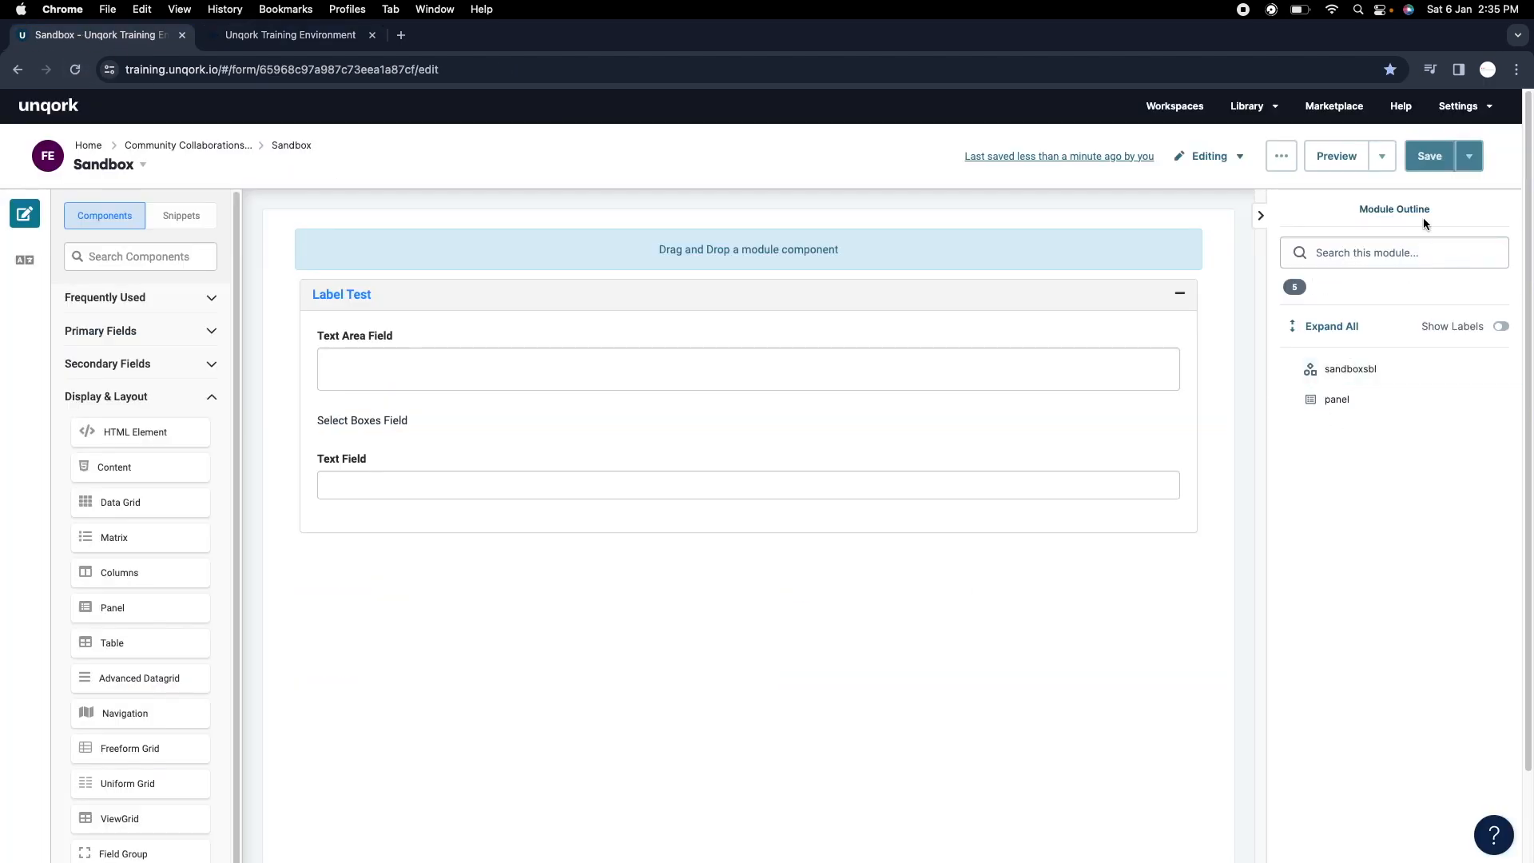
Save the module and refresh the preview with Collapse Content enabled again for the Label Test panel.
left_click(290, 35)
left_click(75, 69)
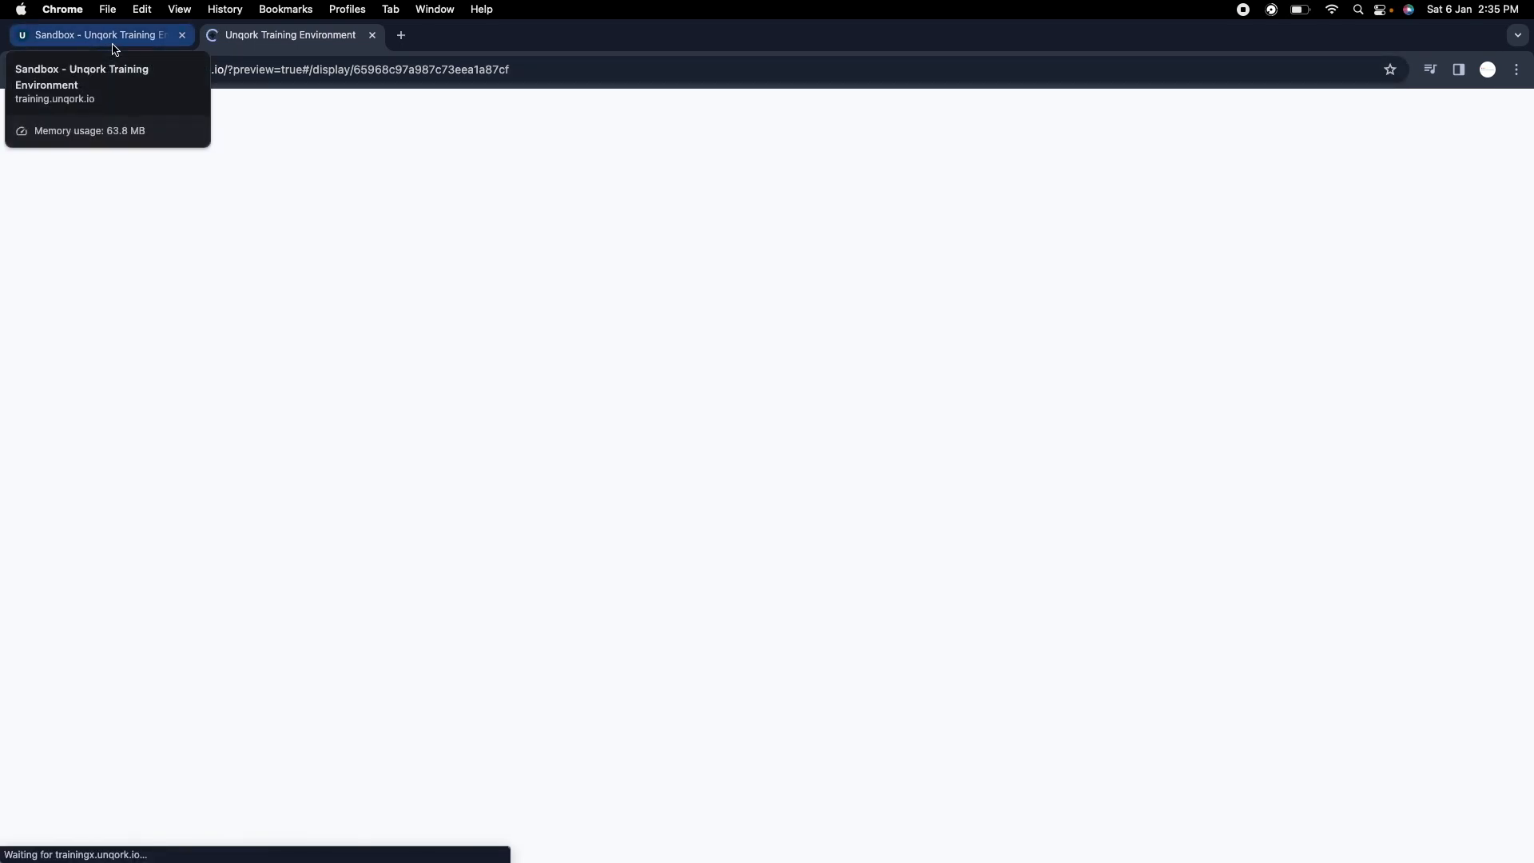
Expand and collapse the Label Test panel in the preview, and return to the module editor.
left_click(113, 45)
left_click(237, 41)
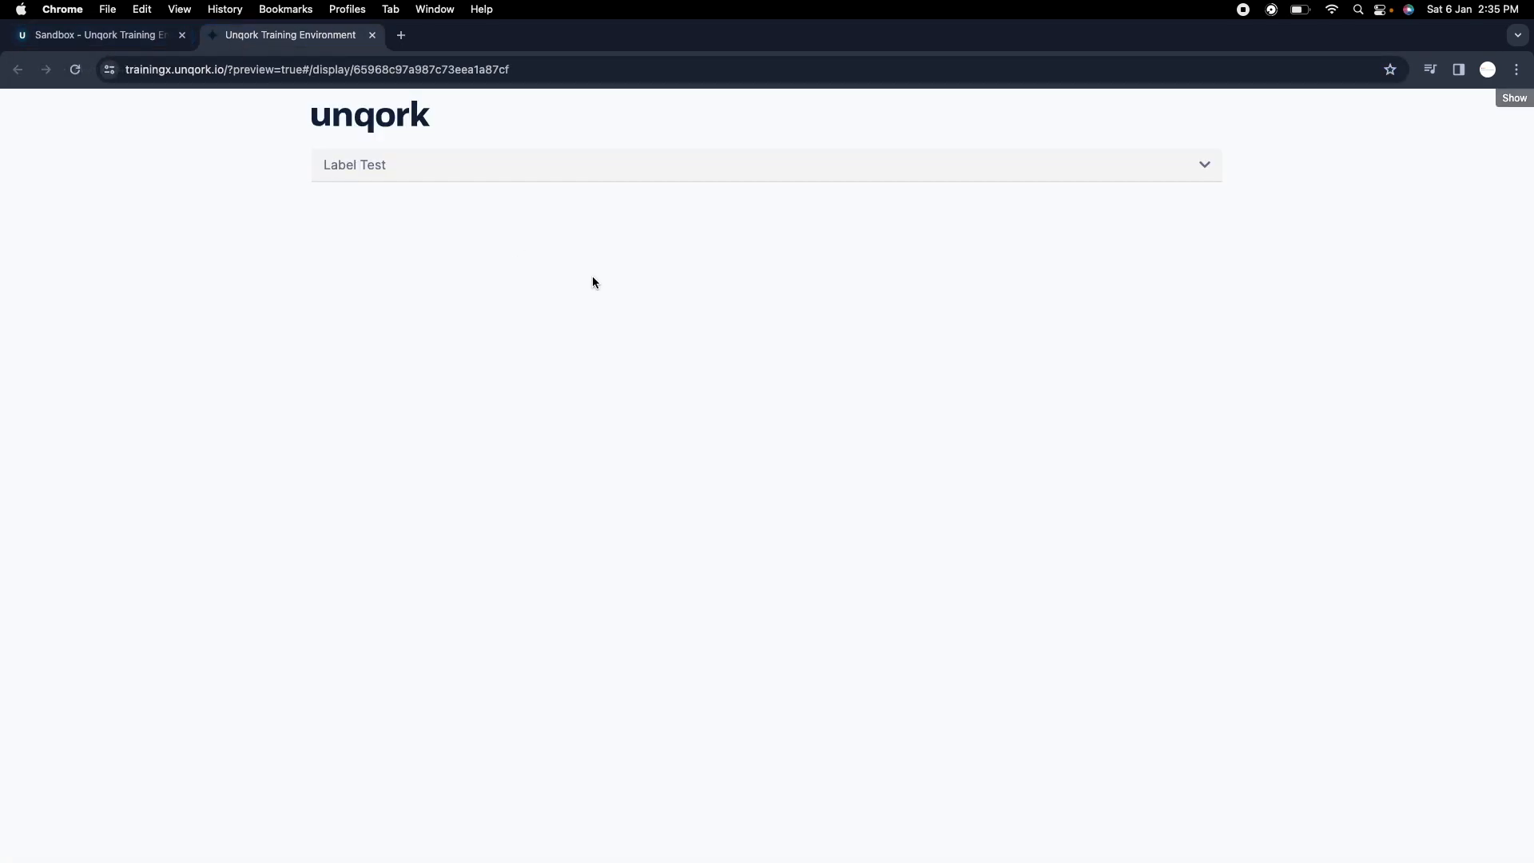
left_click(394, 174)
left_click(394, 174)
left_click(91, 35)
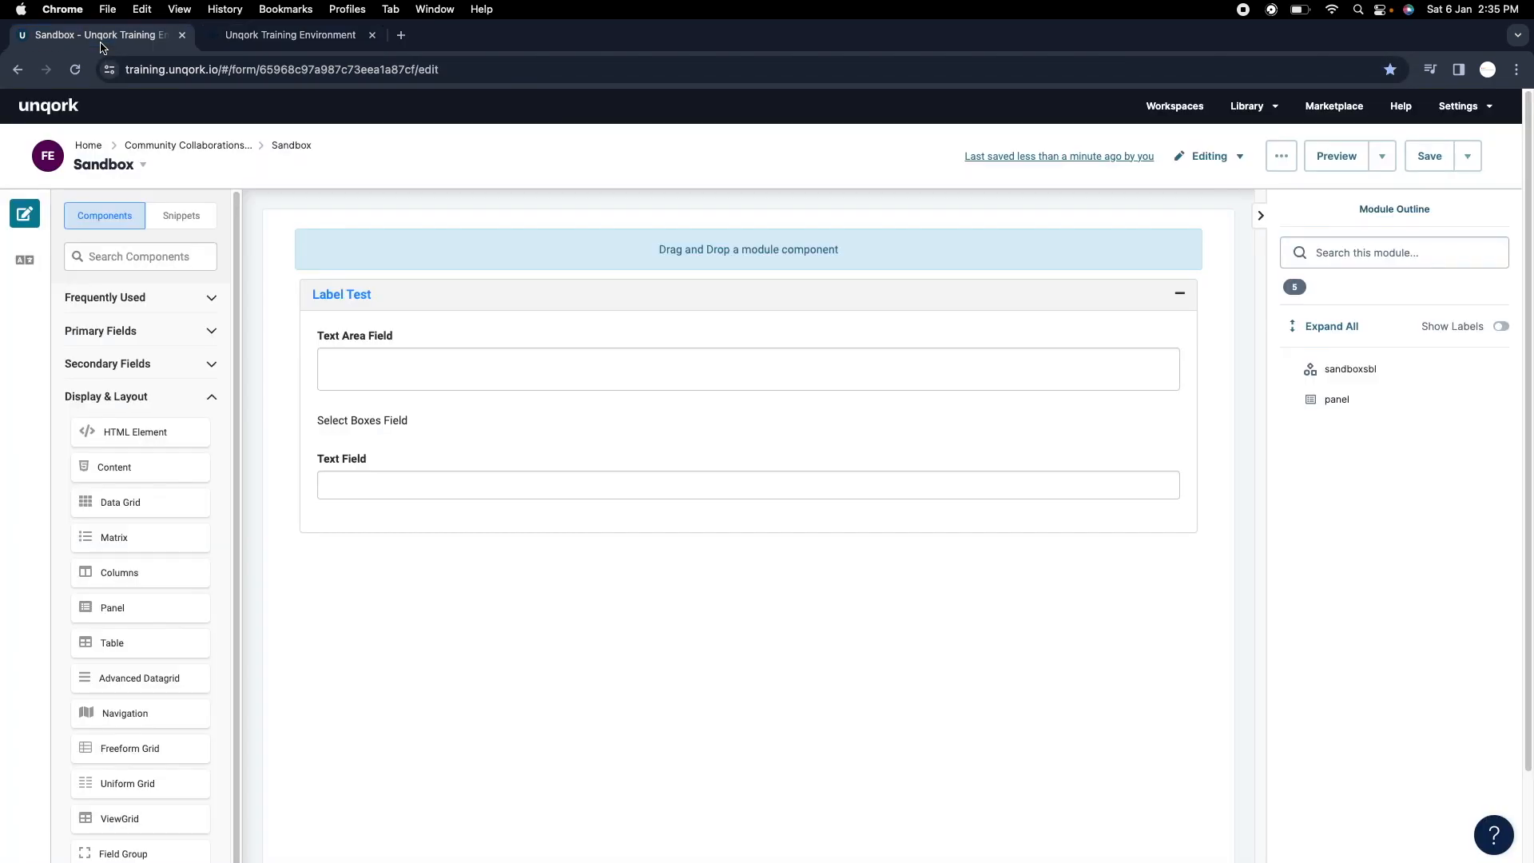
Examine the Label Test panel's default state, imported and dynamic content, and validation options, closing the settings with a save.
left_click(708, 287)
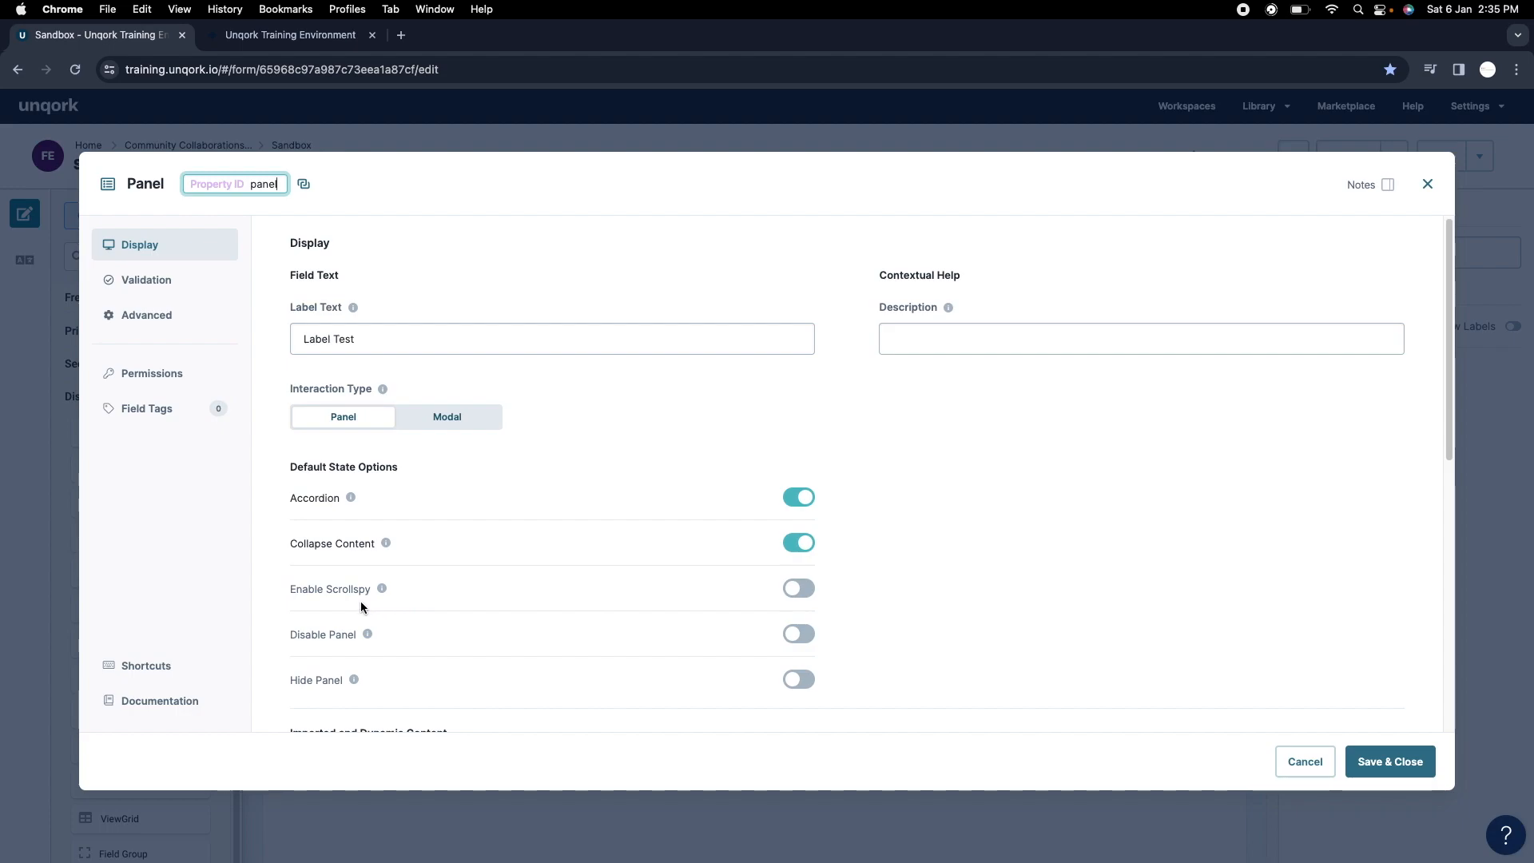
scroll(604, 594, "down", 3)
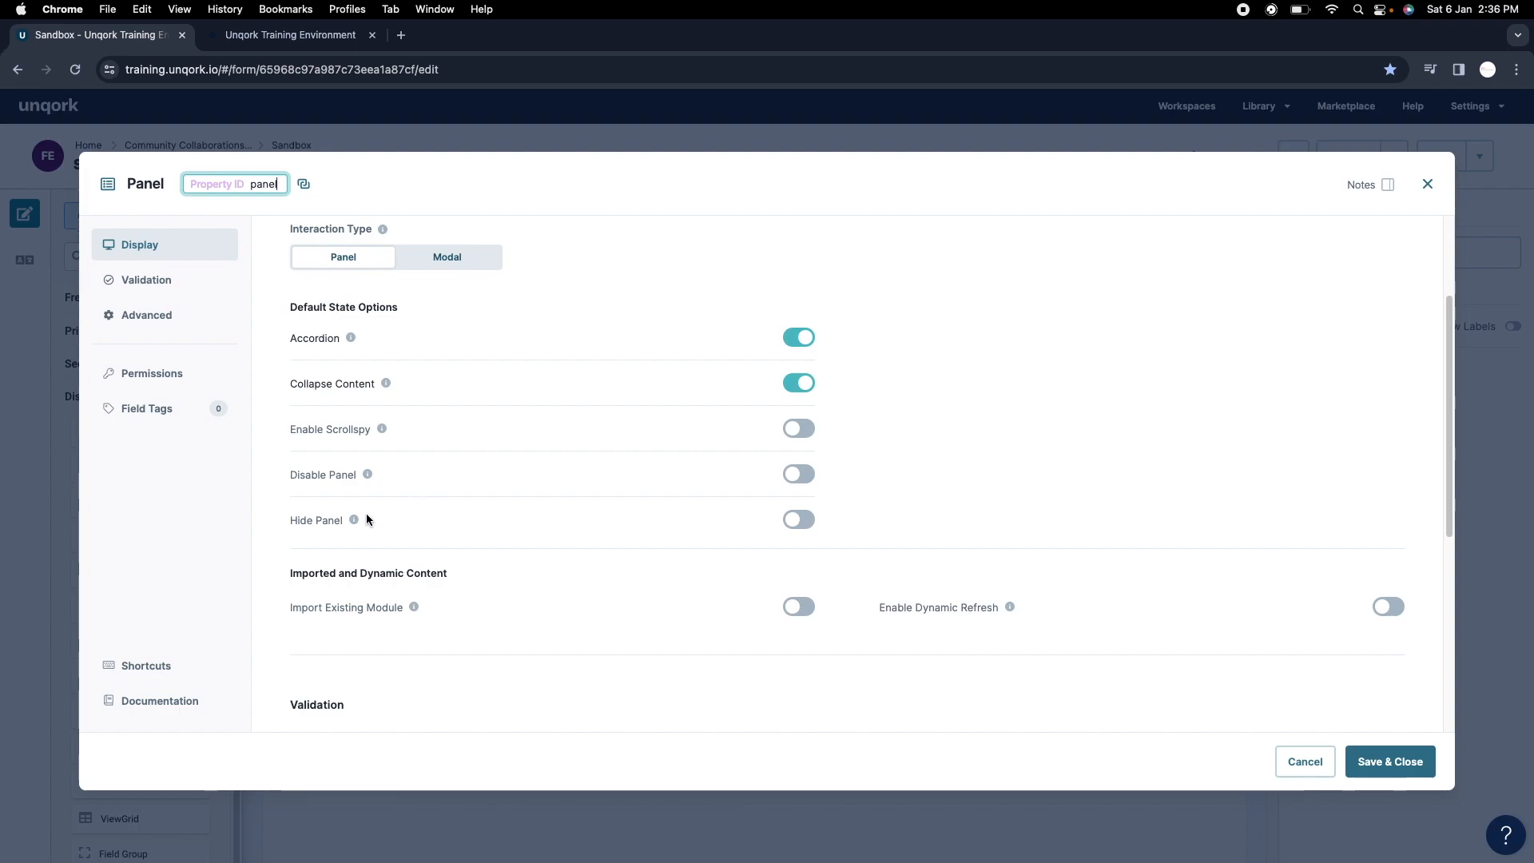
scroll(1005, 505, "down", 1)
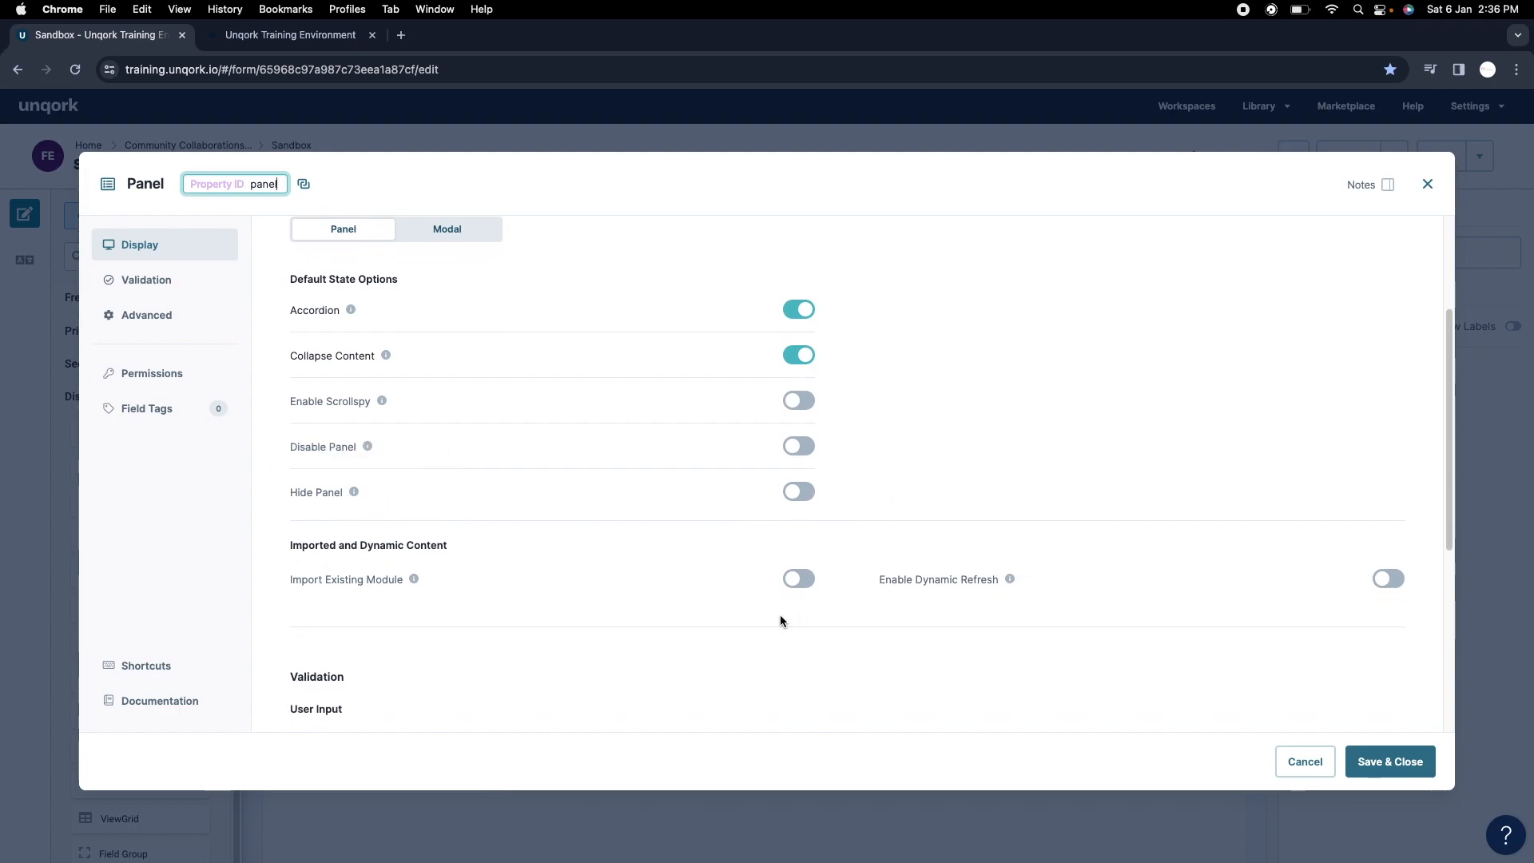
scroll(781, 617, "down", 3)
scroll(952, 532, "down", 5)
scroll(953, 532, "up", 5)
scroll(953, 533, "up", 1)
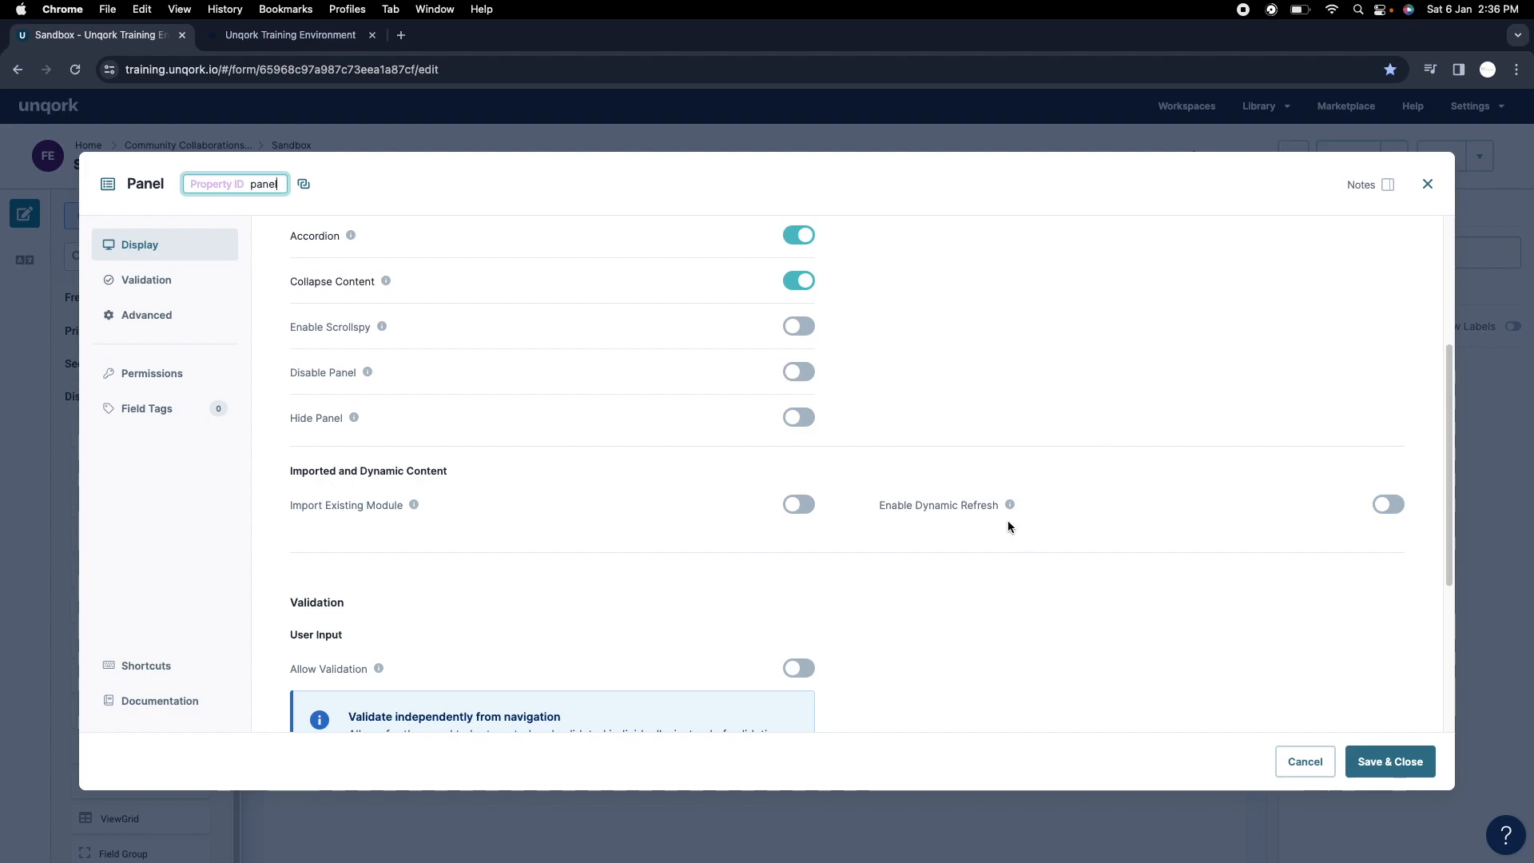
left_click_drag(881, 505, 970, 505)
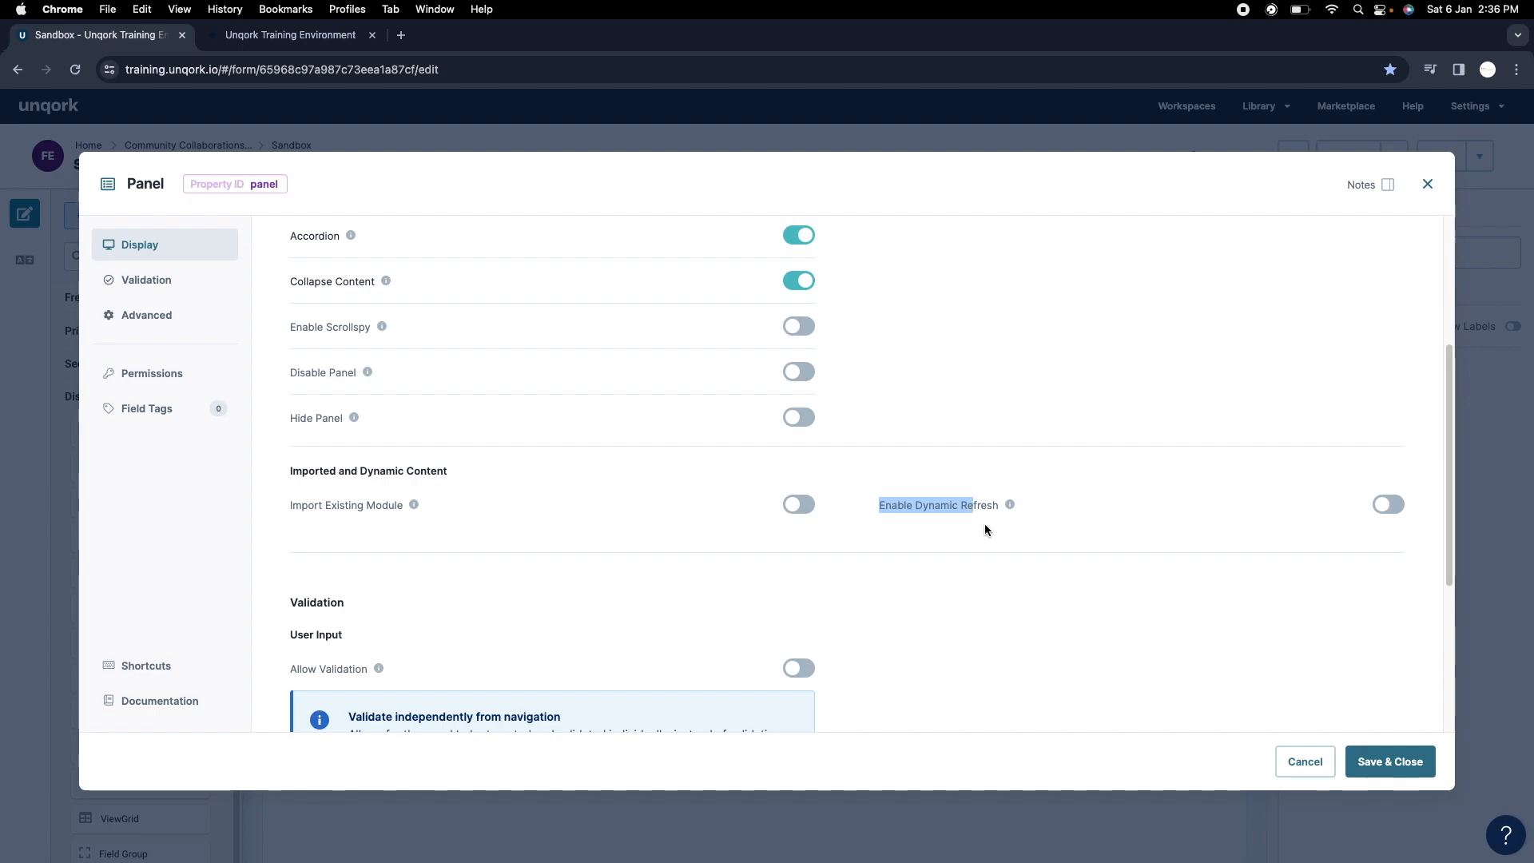
left_click(988, 528)
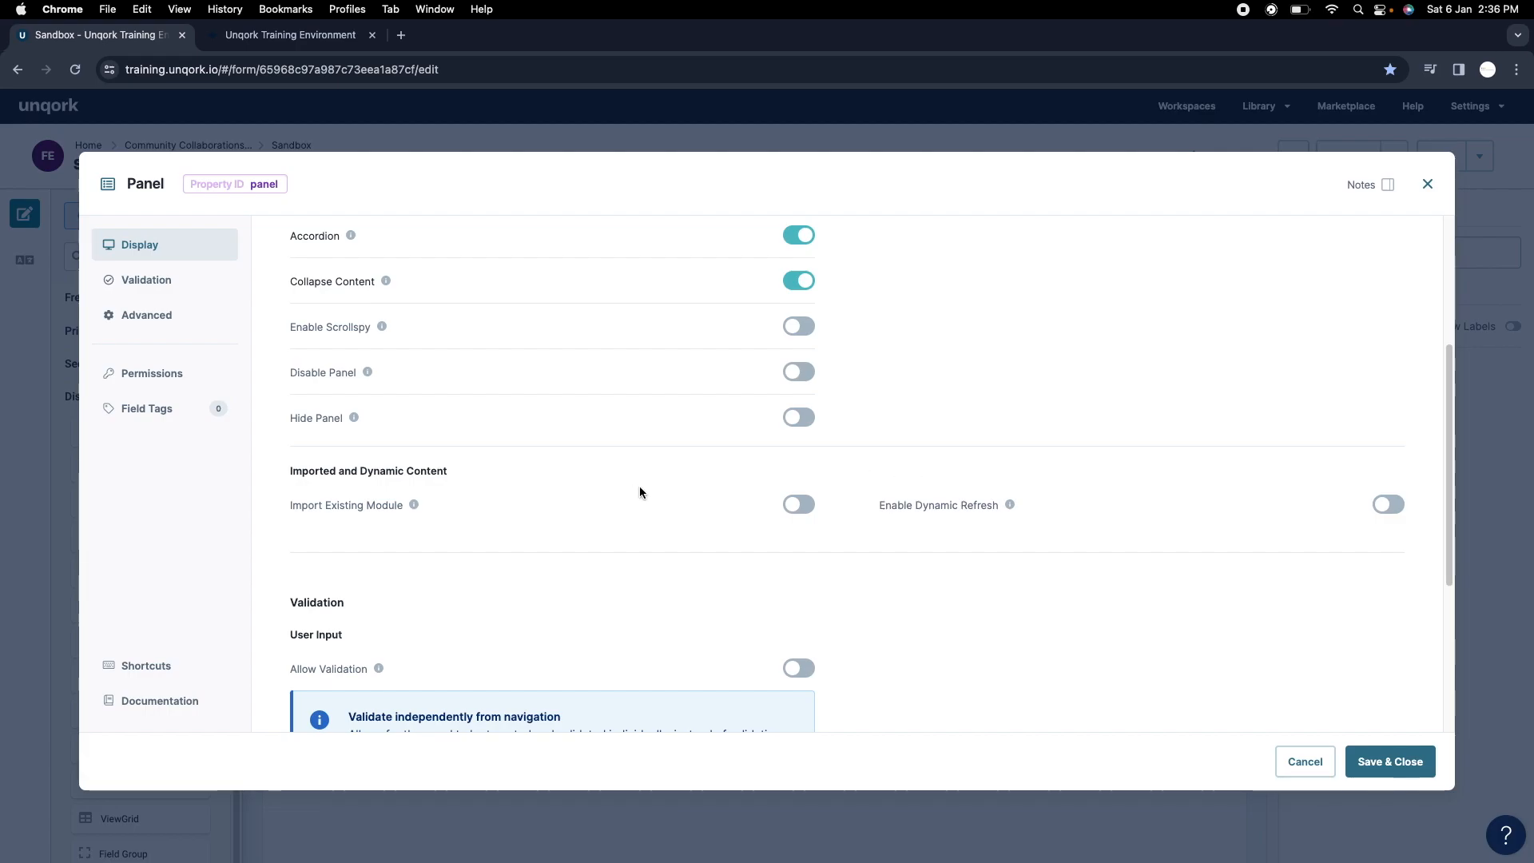
scroll(608, 504, "down", 1)
scroll(447, 551, "down", 2)
scroll(445, 551, "up", 4)
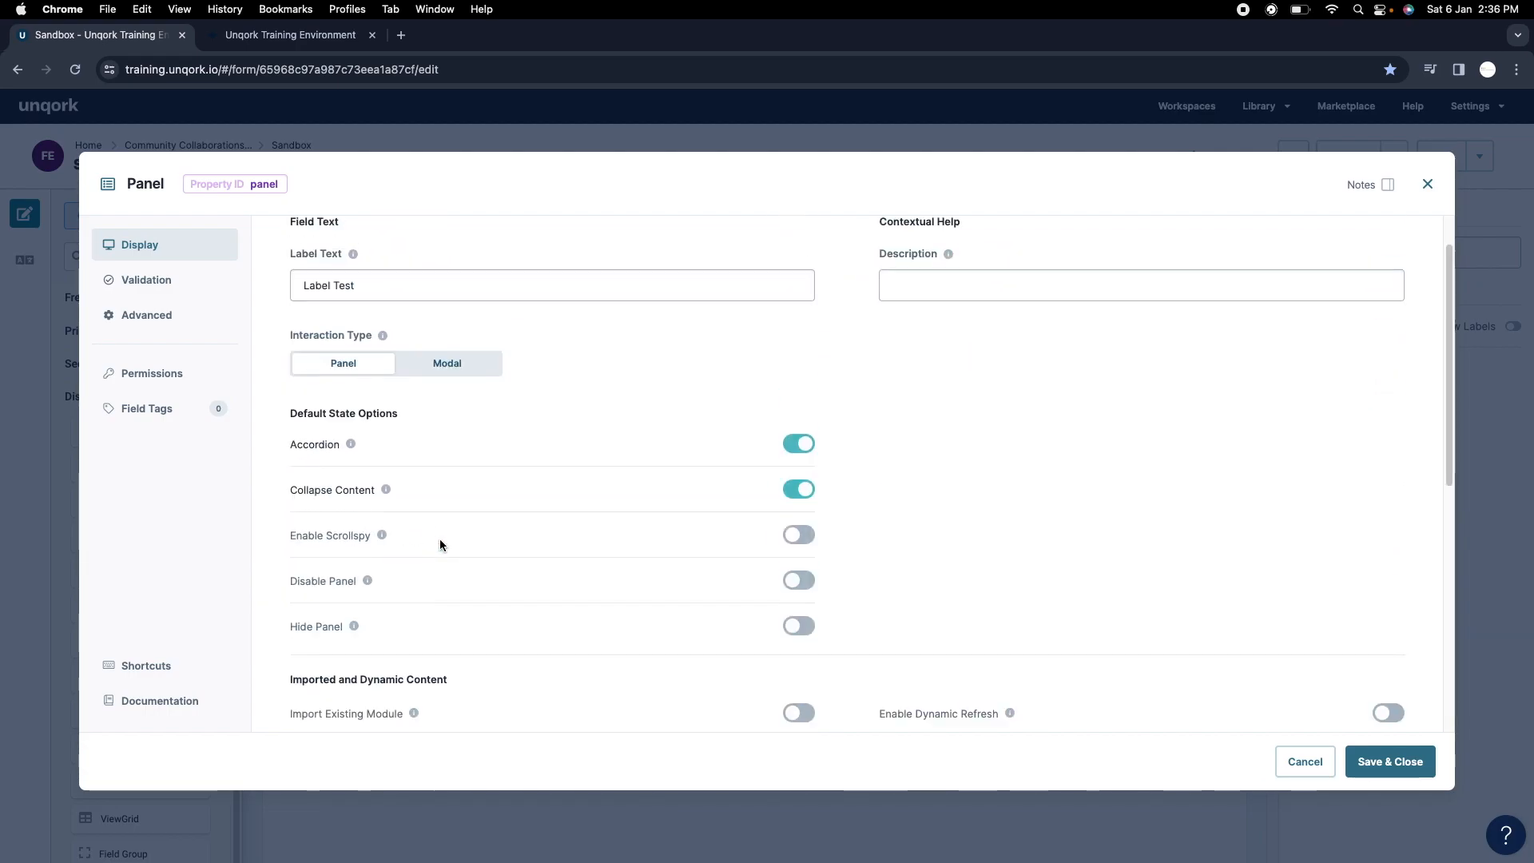
scroll(391, 596, "down", 1)
scroll(383, 647, "down", 1)
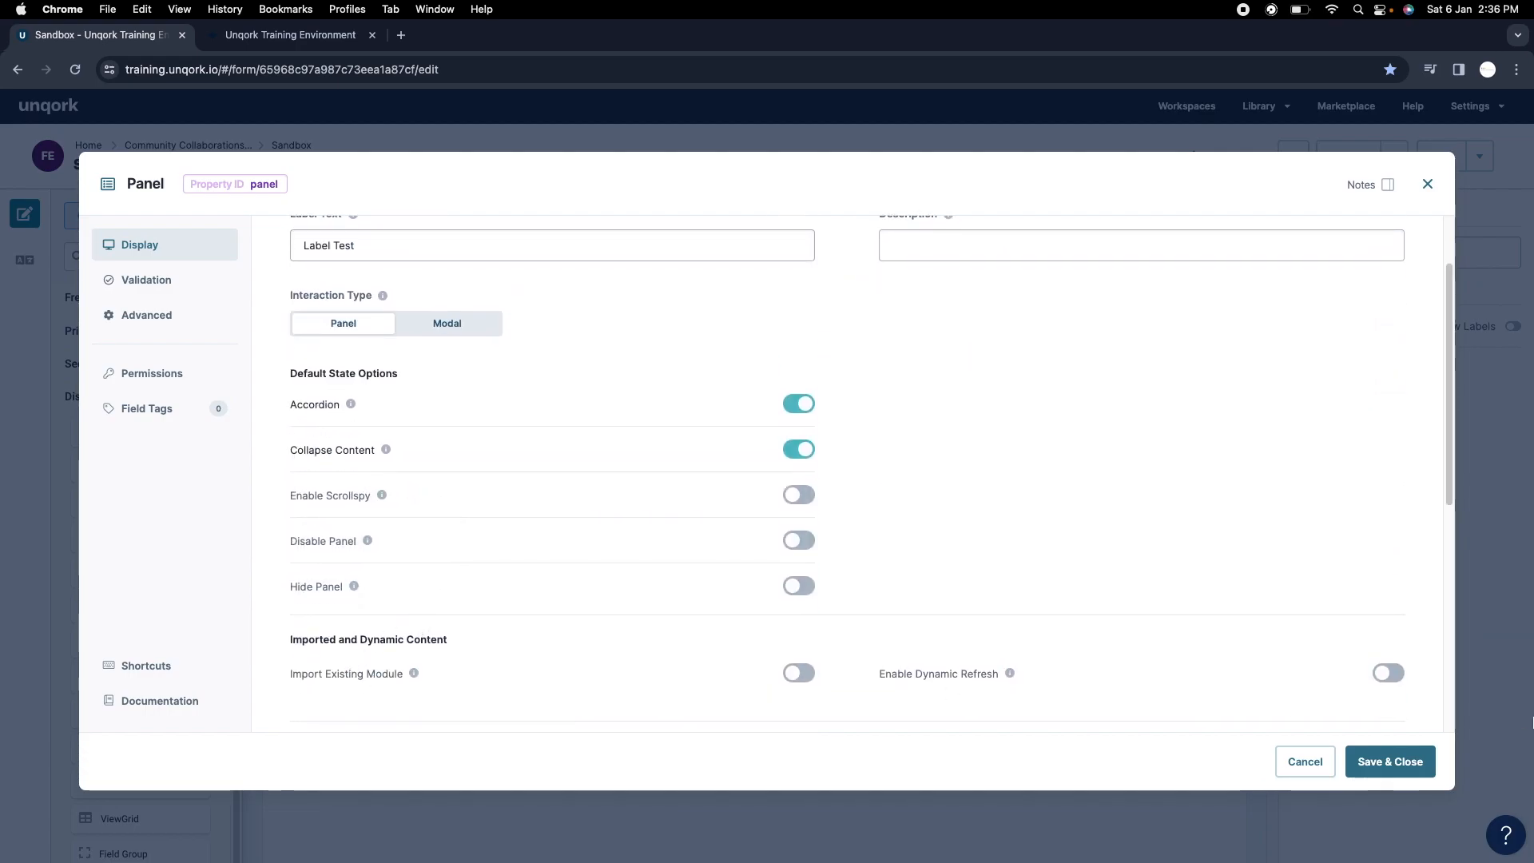
left_click(1390, 761)
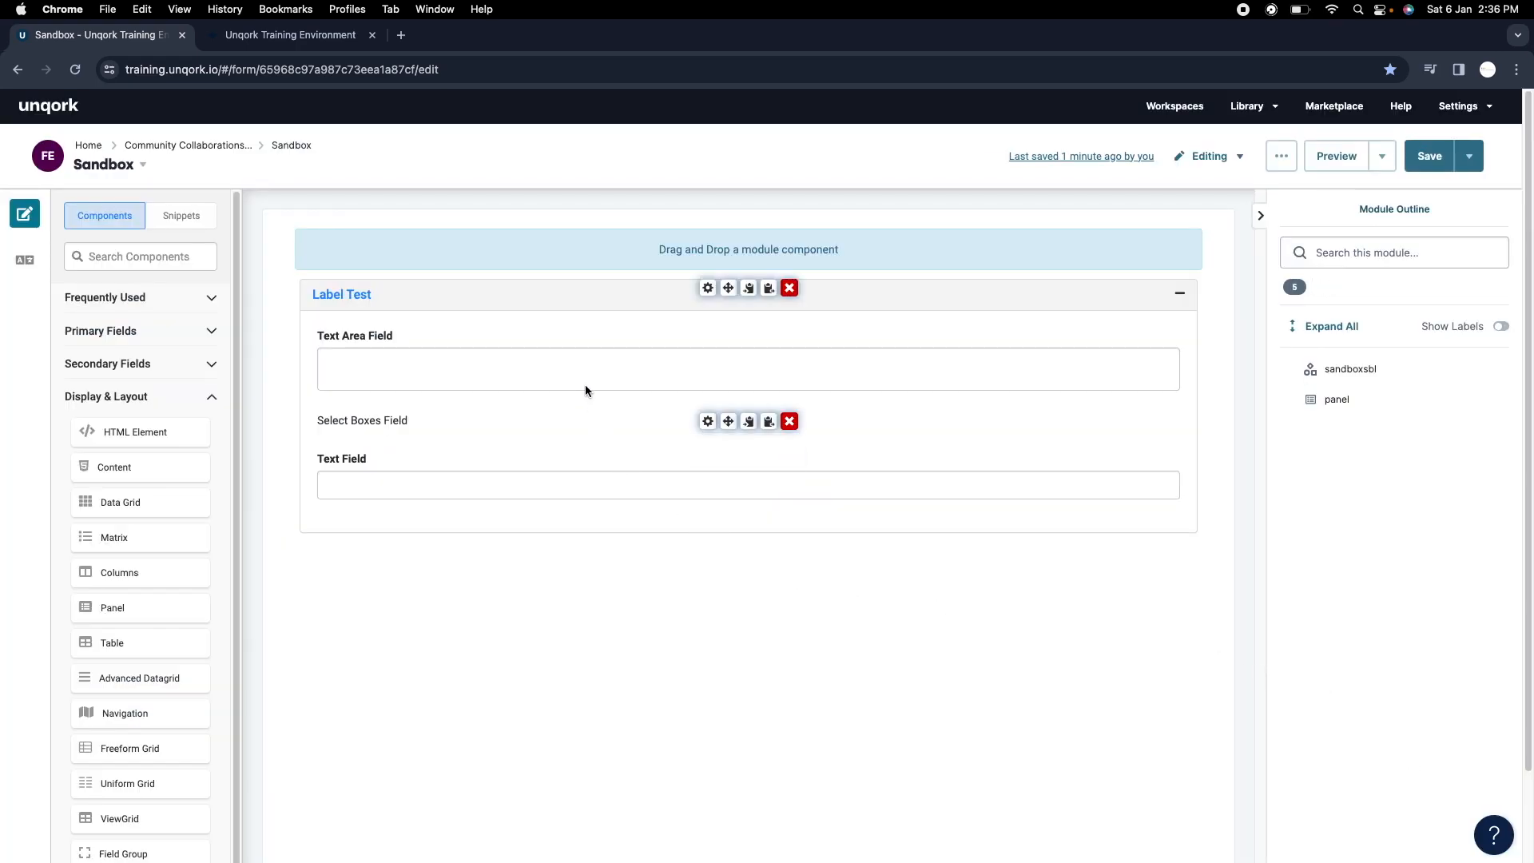
Delete the Label Test panel from the module and add a new Panel component in its place.
left_click(791, 290)
left_click(1213, 164)
left_click_drag(151, 607, 551, 291)
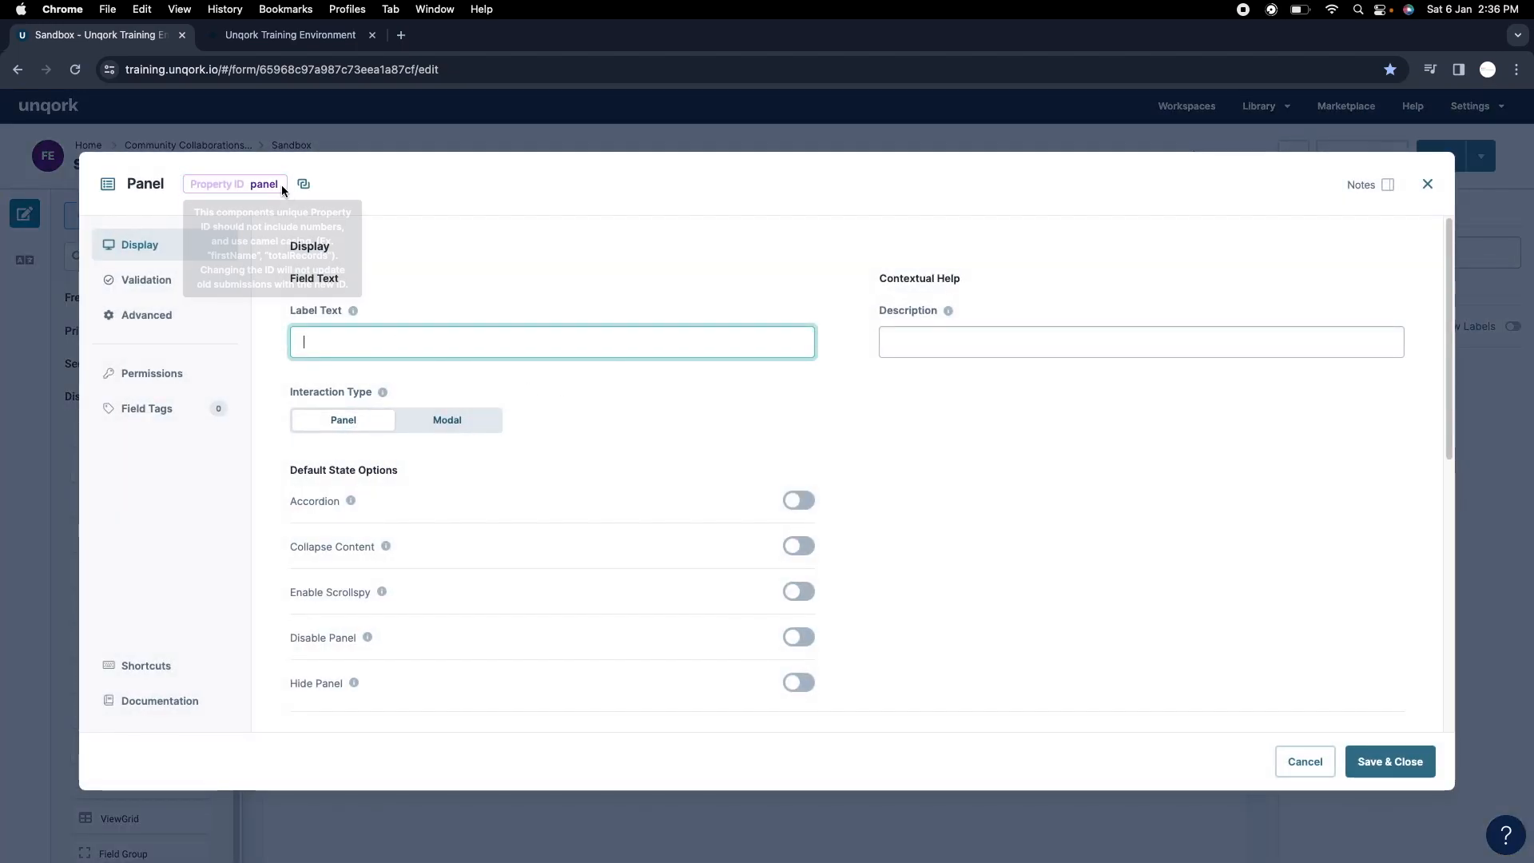
Label the new panel panelTest, save its settings, and save the Sandbox module.
left_click(280, 185)
left_click(360, 337)
type("panelTest")
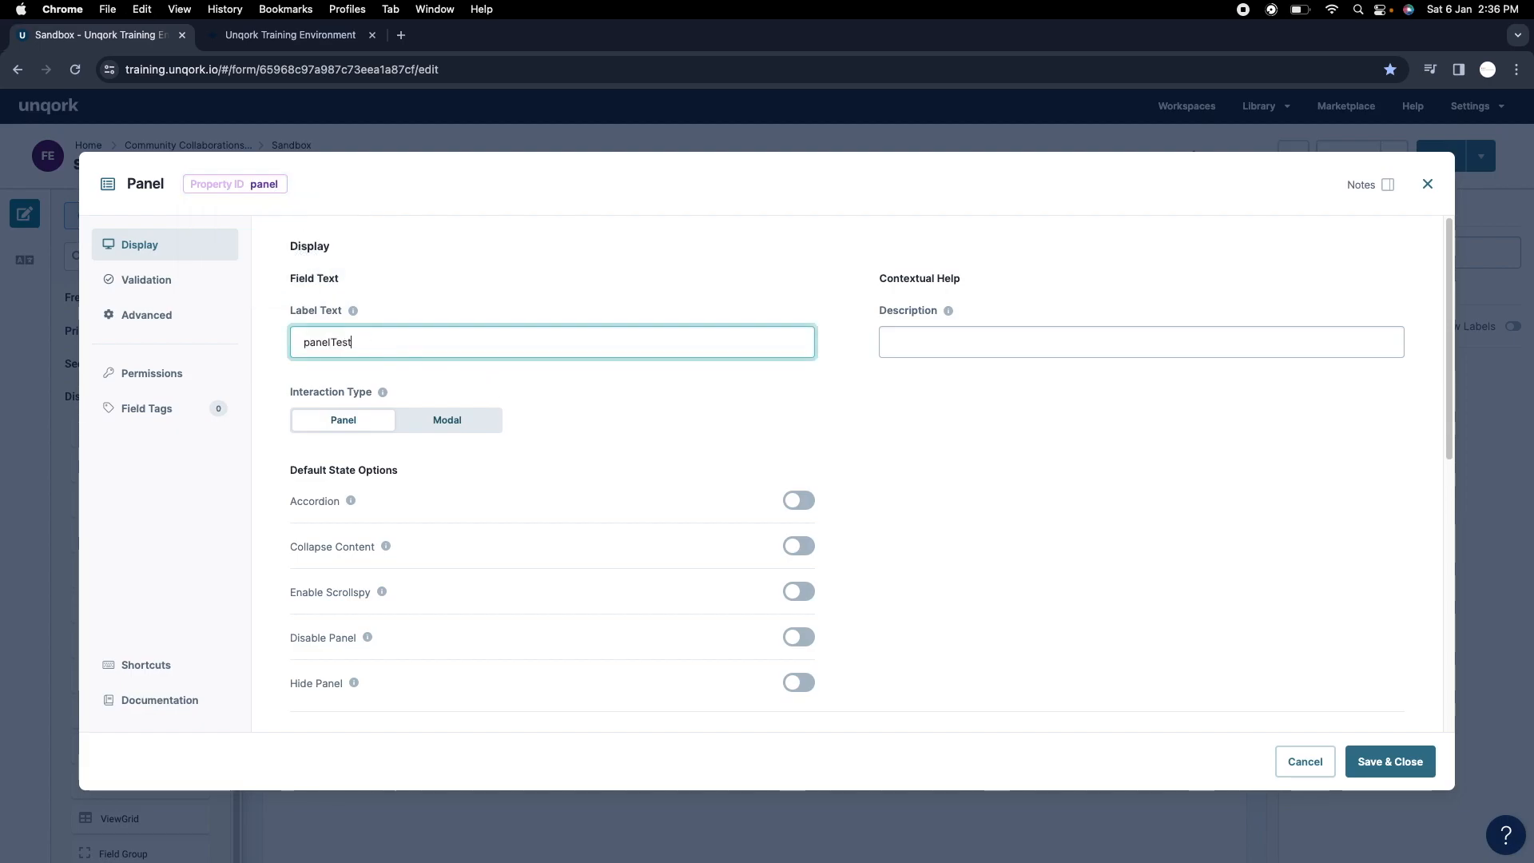
left_click(1381, 761)
left_click(1429, 156)
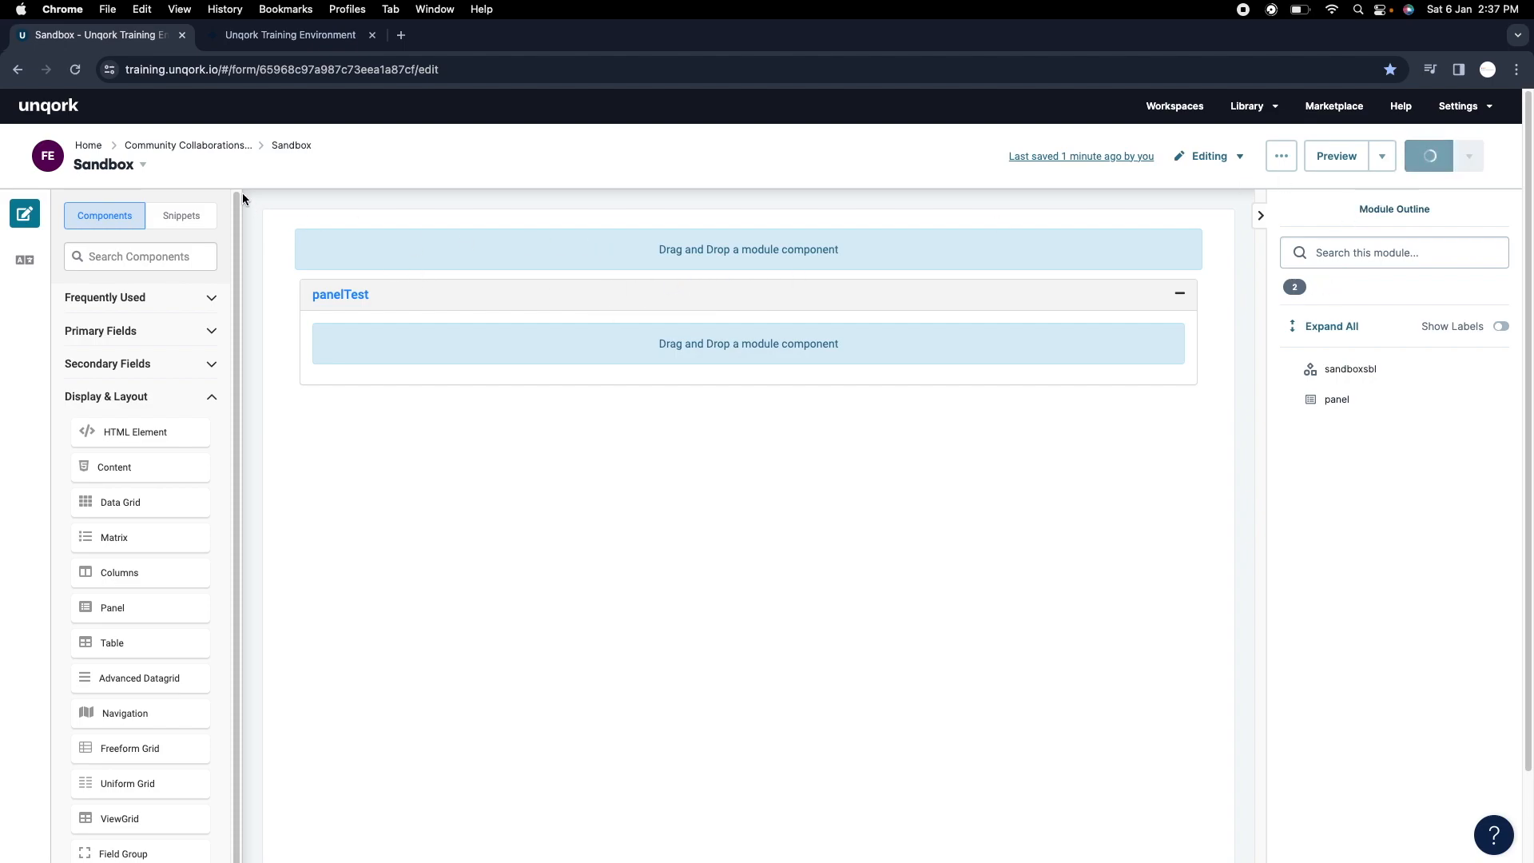
Start a new module in the Sandbox application and name it Child Module.
left_click(292, 146)
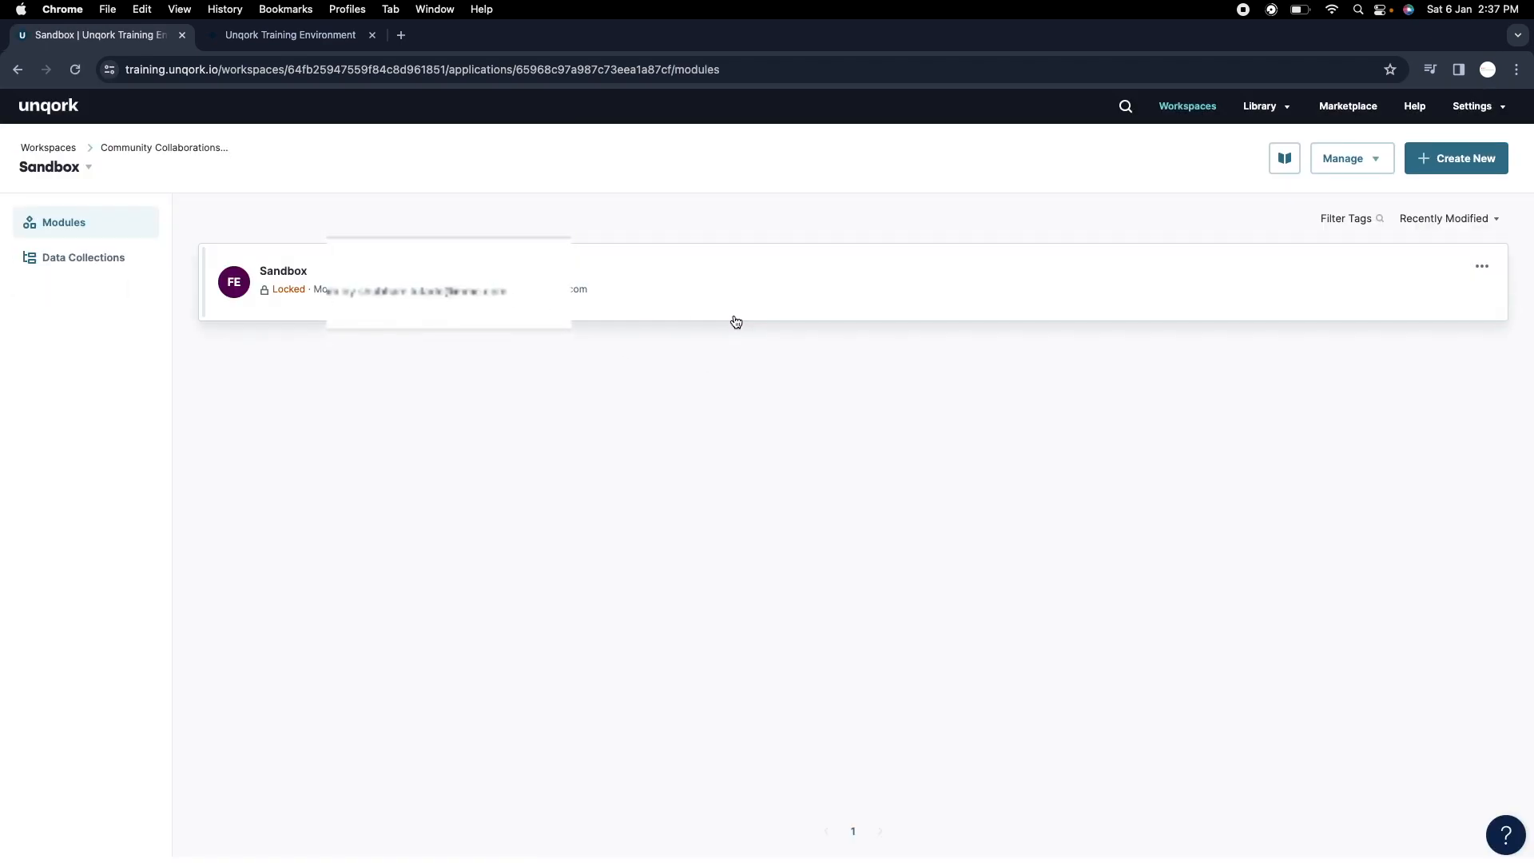
left_click(1436, 171)
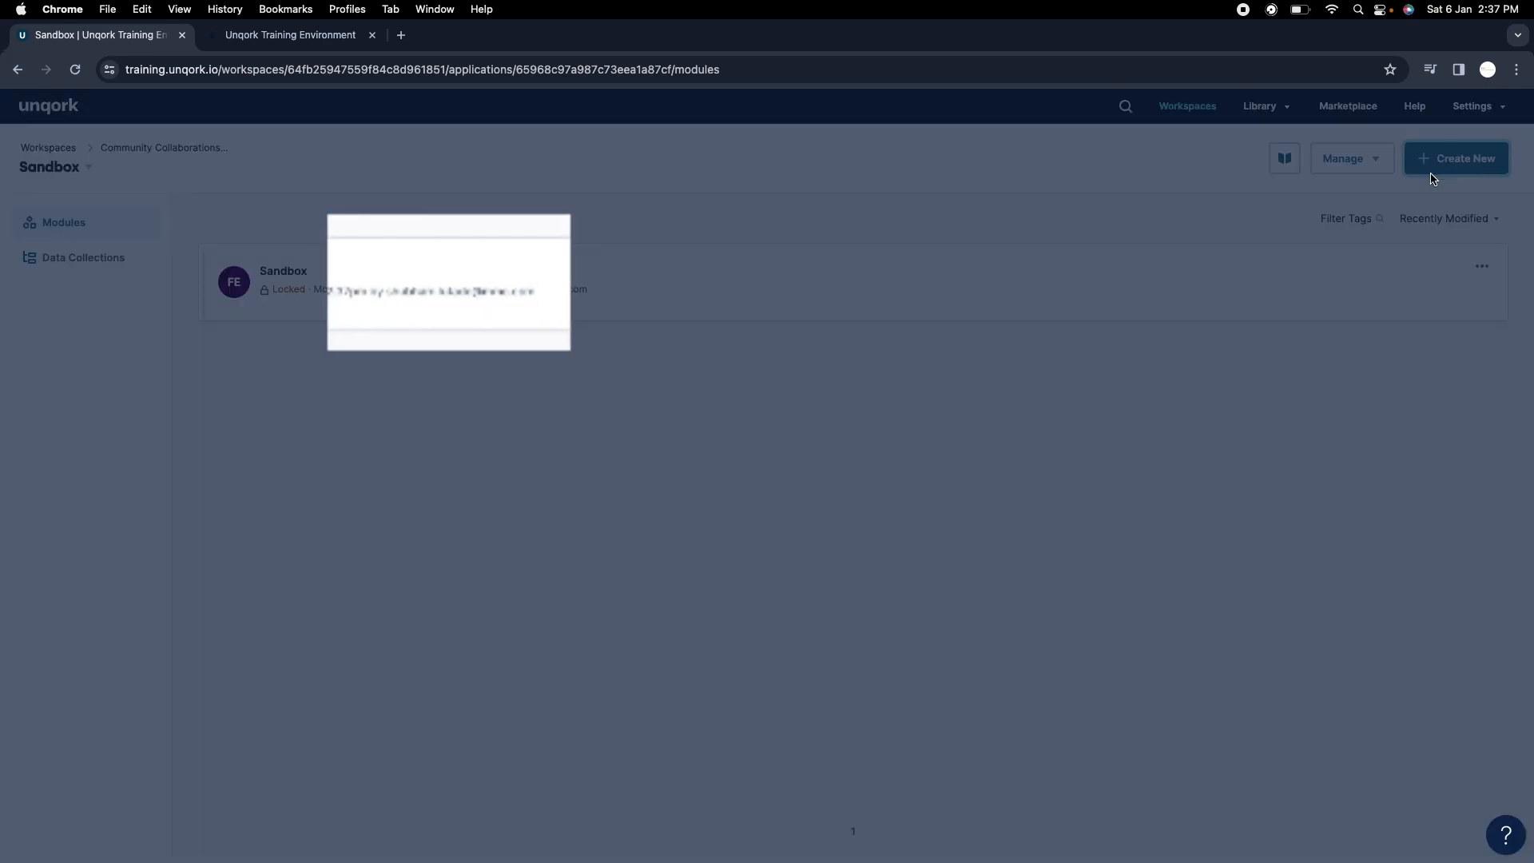
left_click(613, 301)
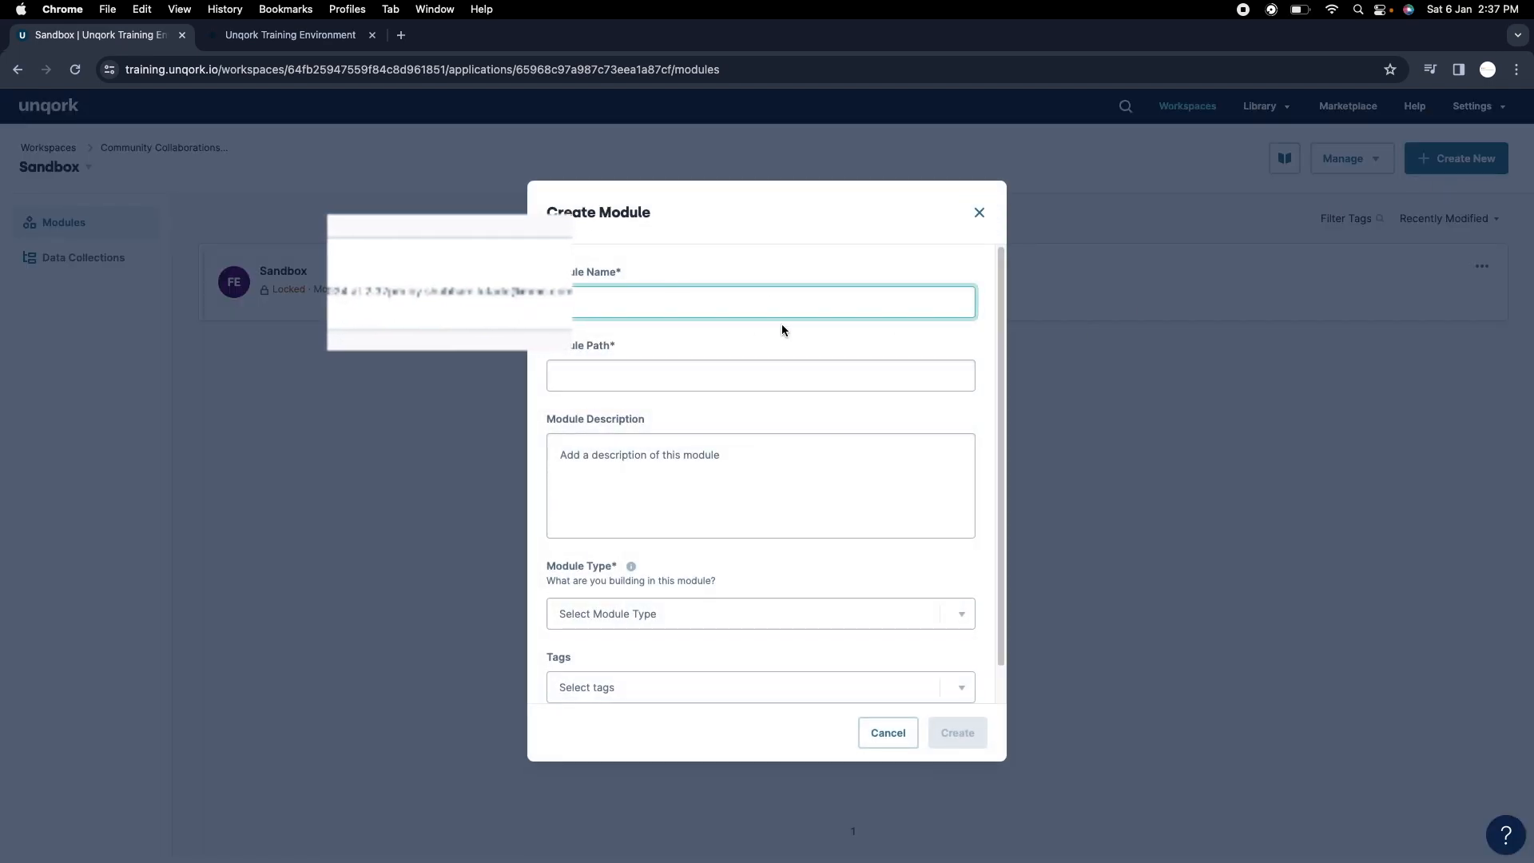
type("Child")
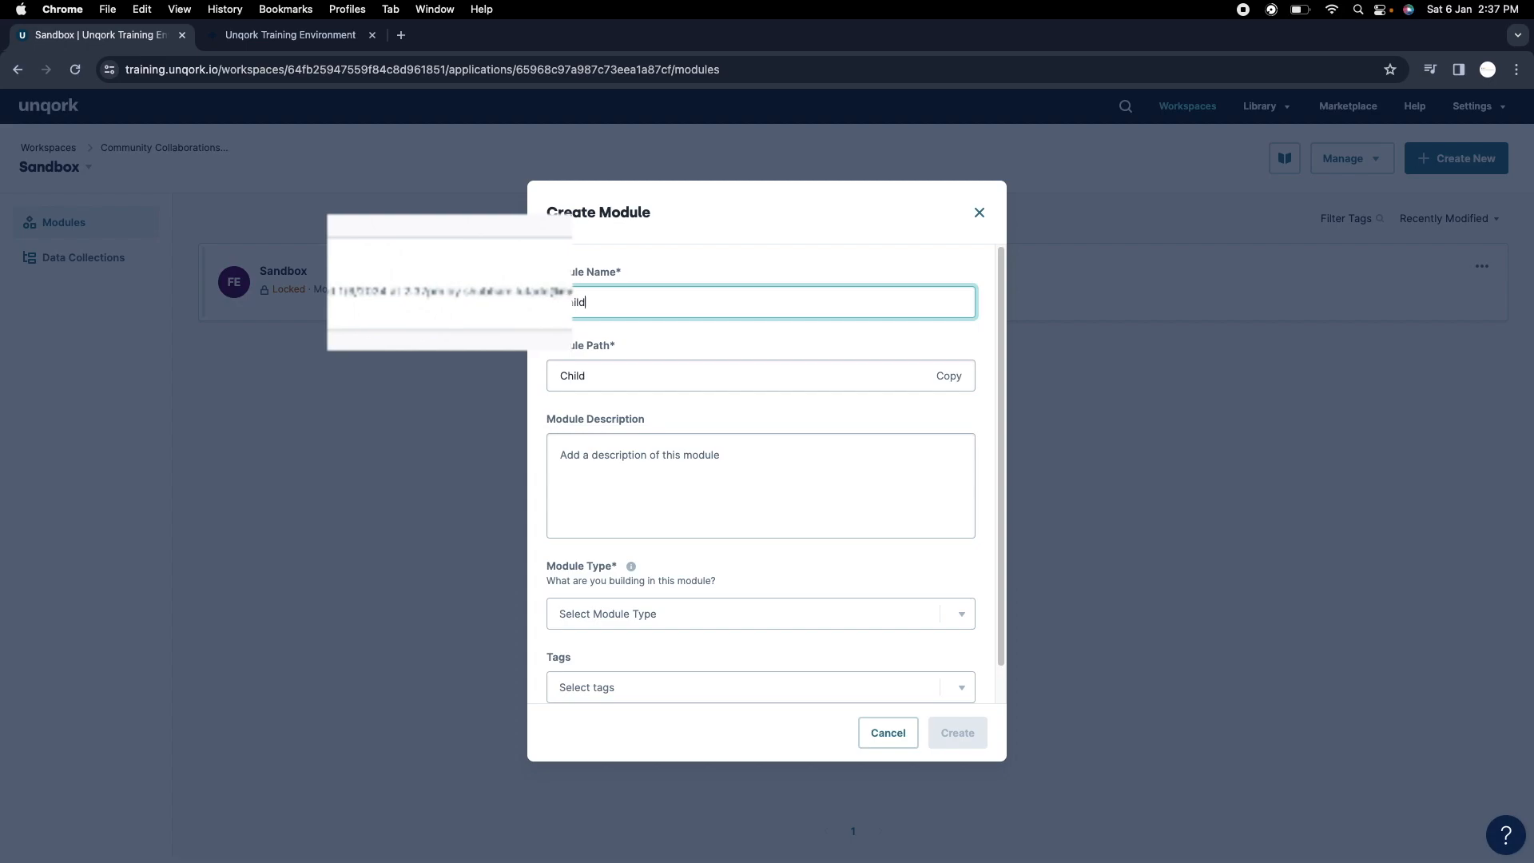
type(" Modile")
key("BackSpace")
key("BackSpace")
key("BackSpace")
type("ule")
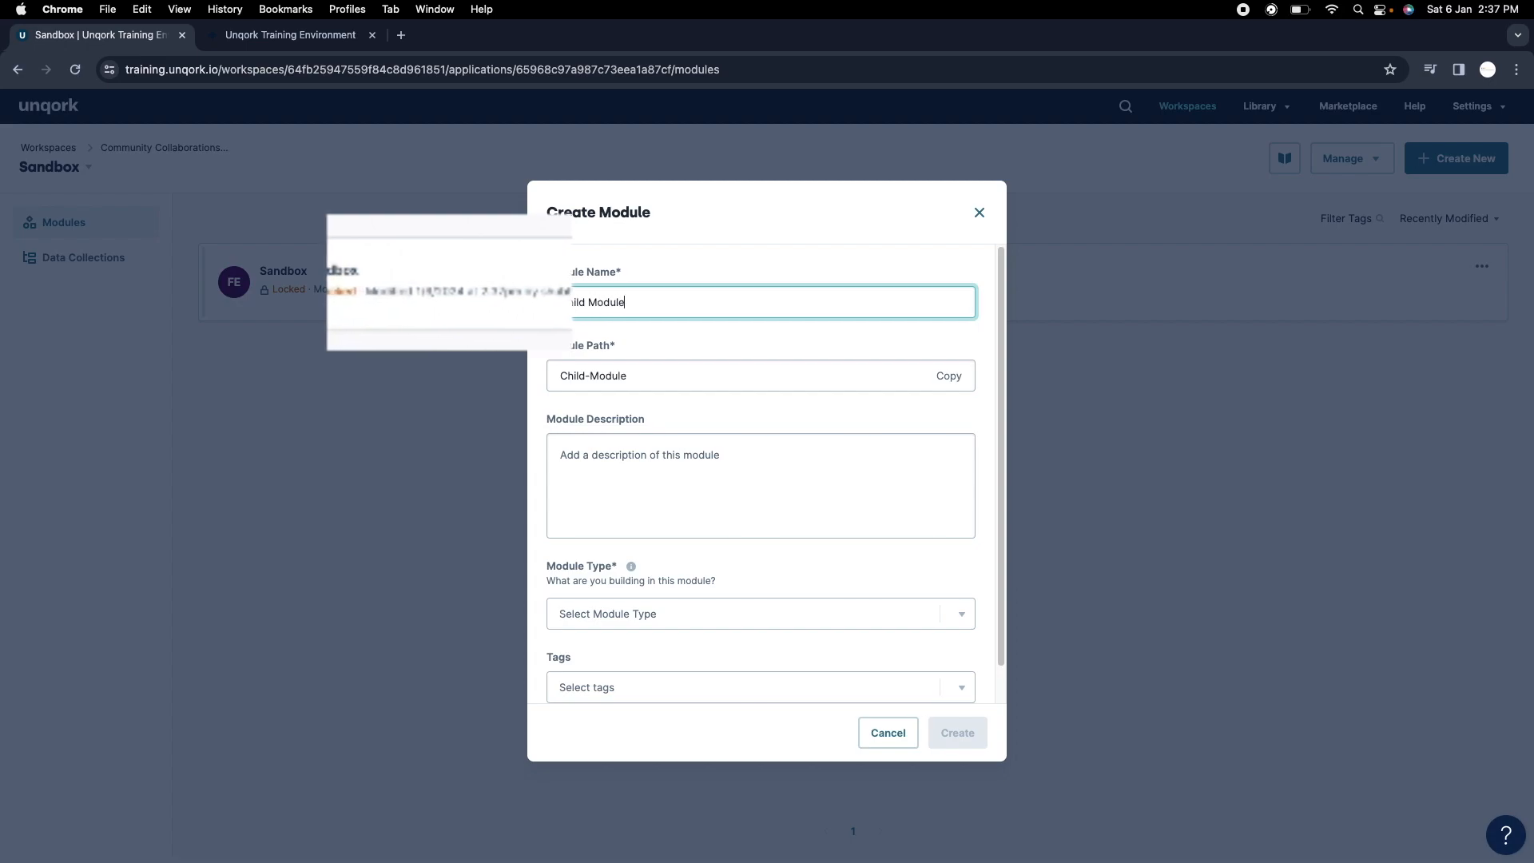
Set the new module's type to Front-end and create the module.
left_click(775, 615)
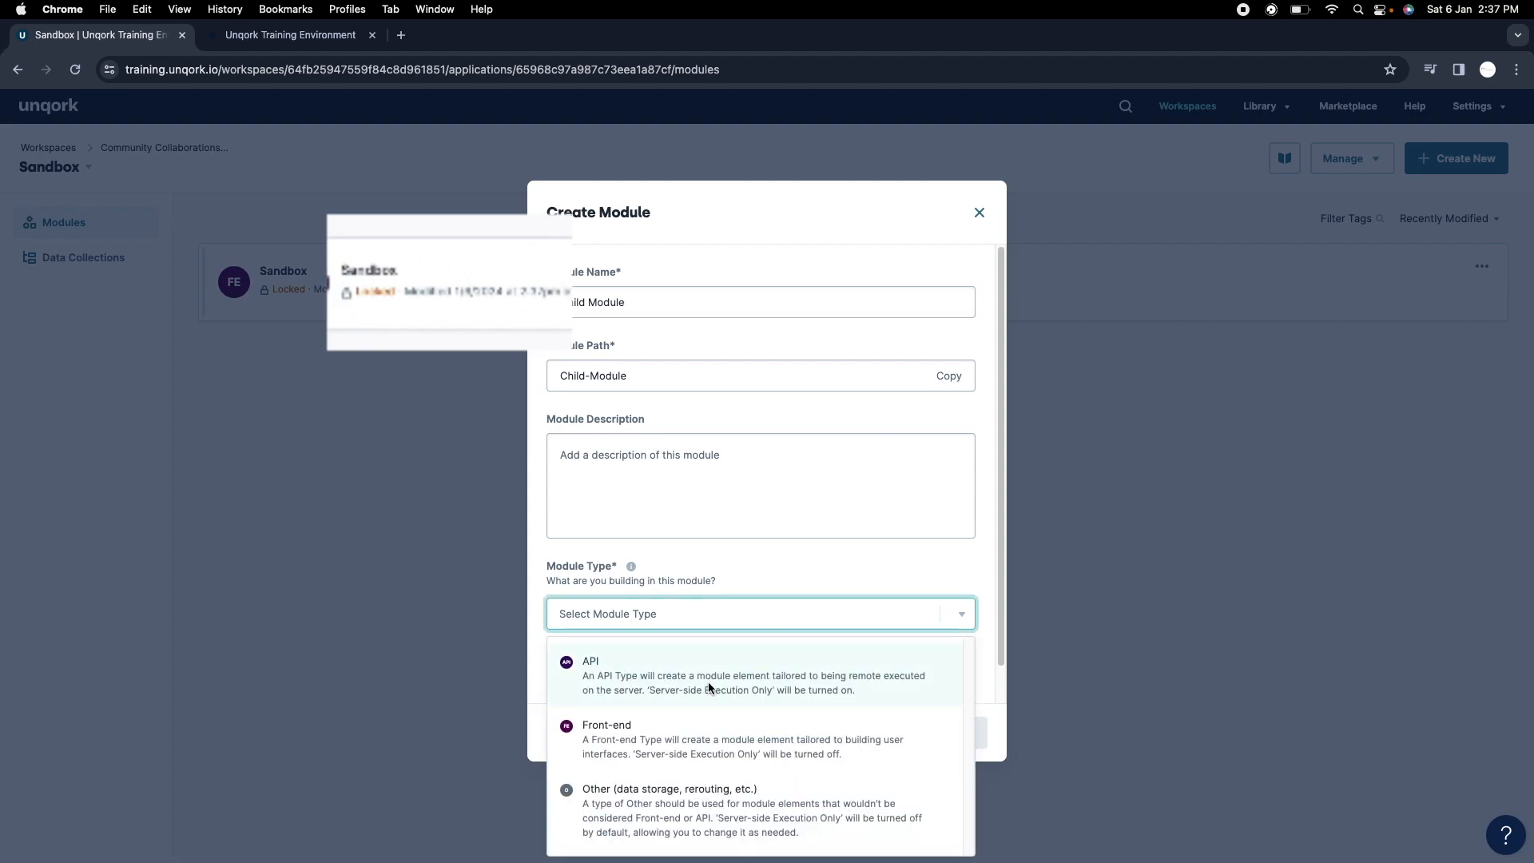
left_click(687, 723)
scroll(818, 654, "down", 1)
left_click(957, 733)
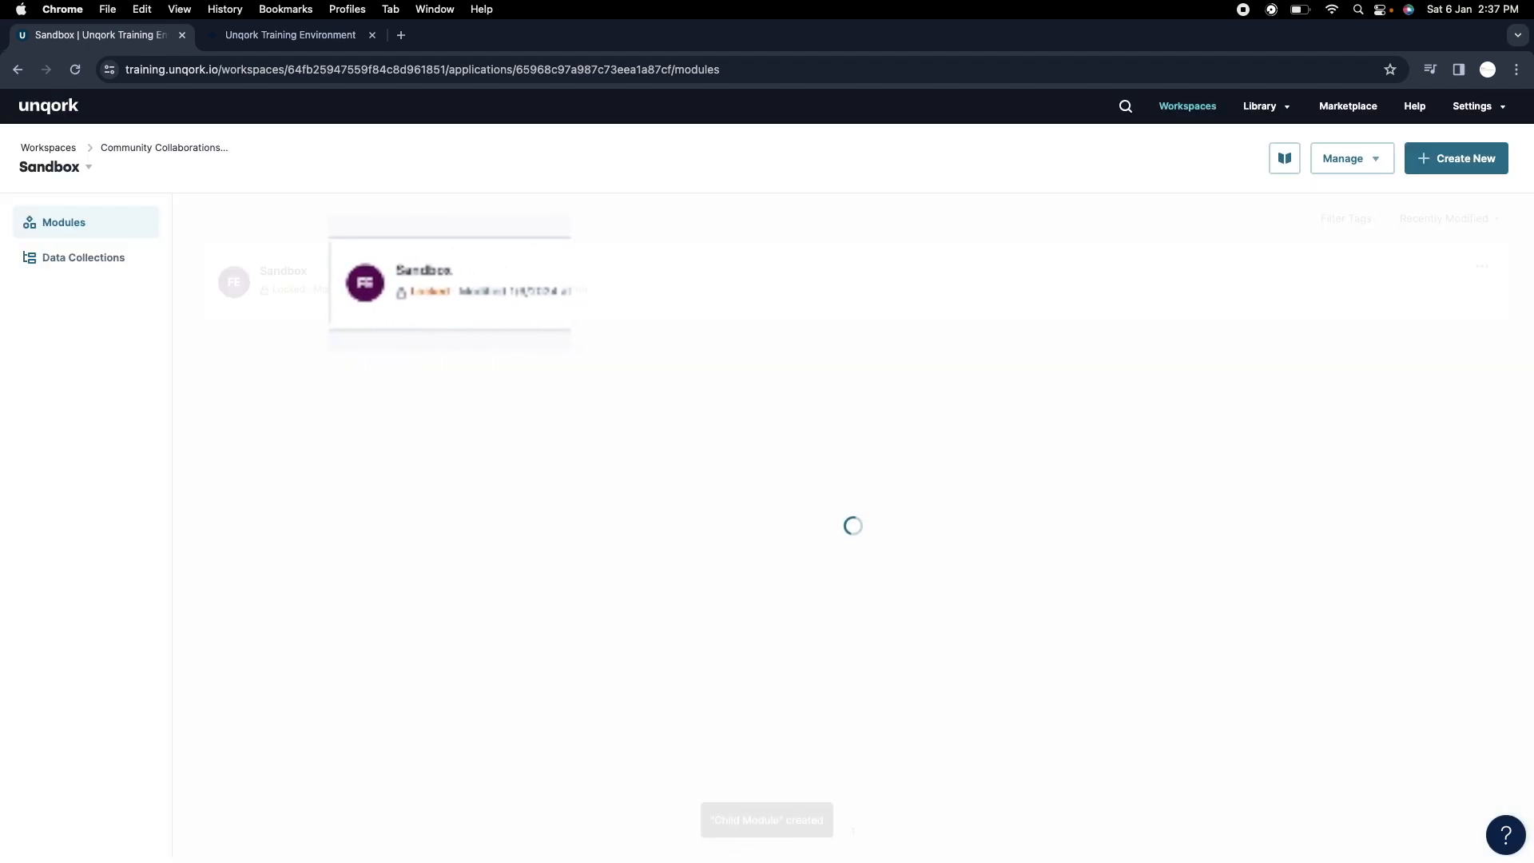
Reopen the Sandbox module from the application's module list in a separate browser tab.
left_click(267, 34)
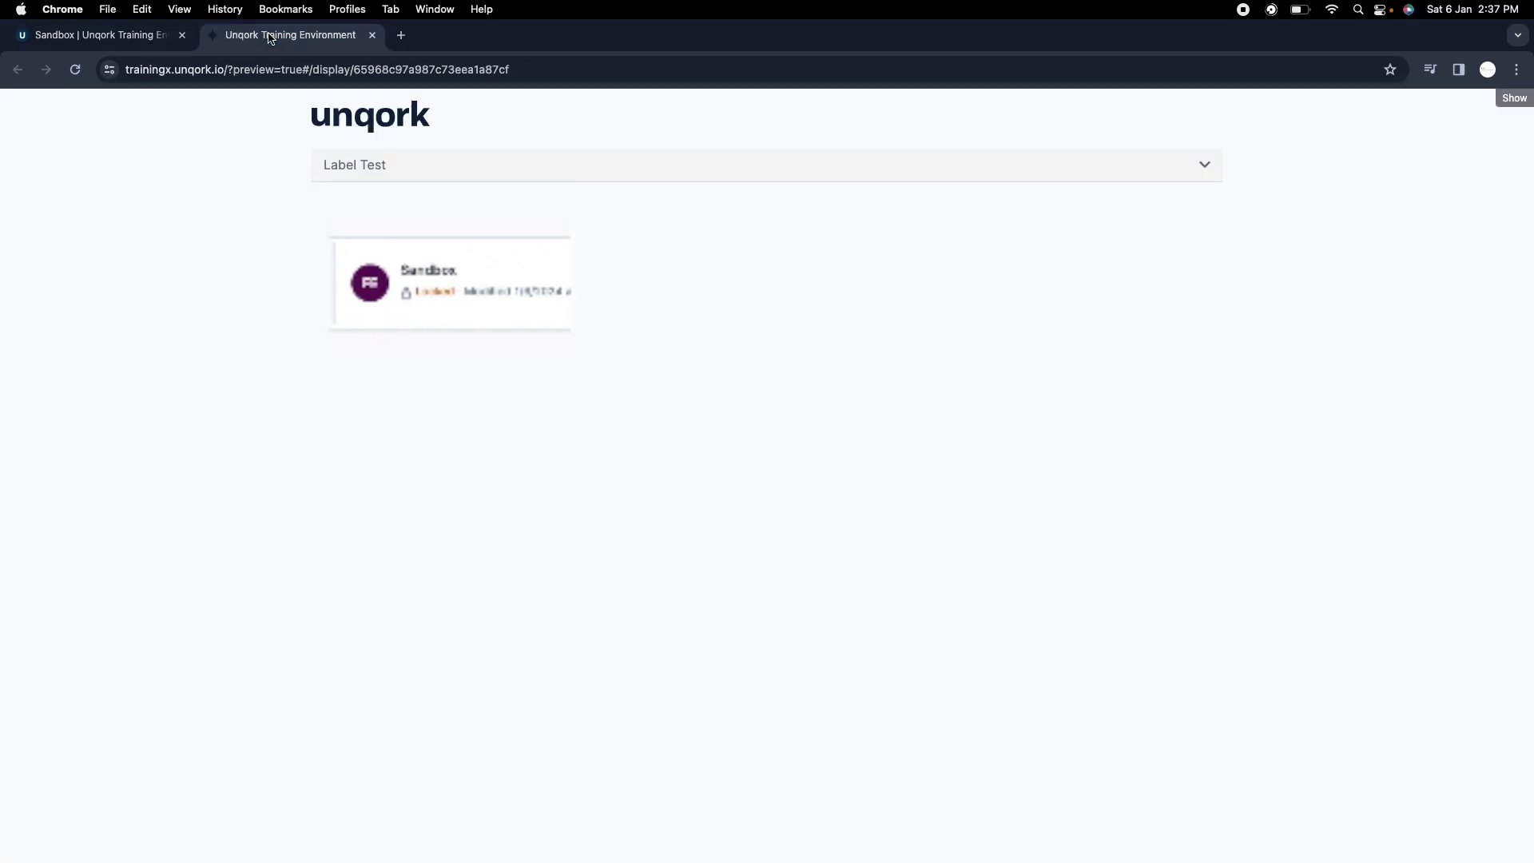
left_click(95, 37)
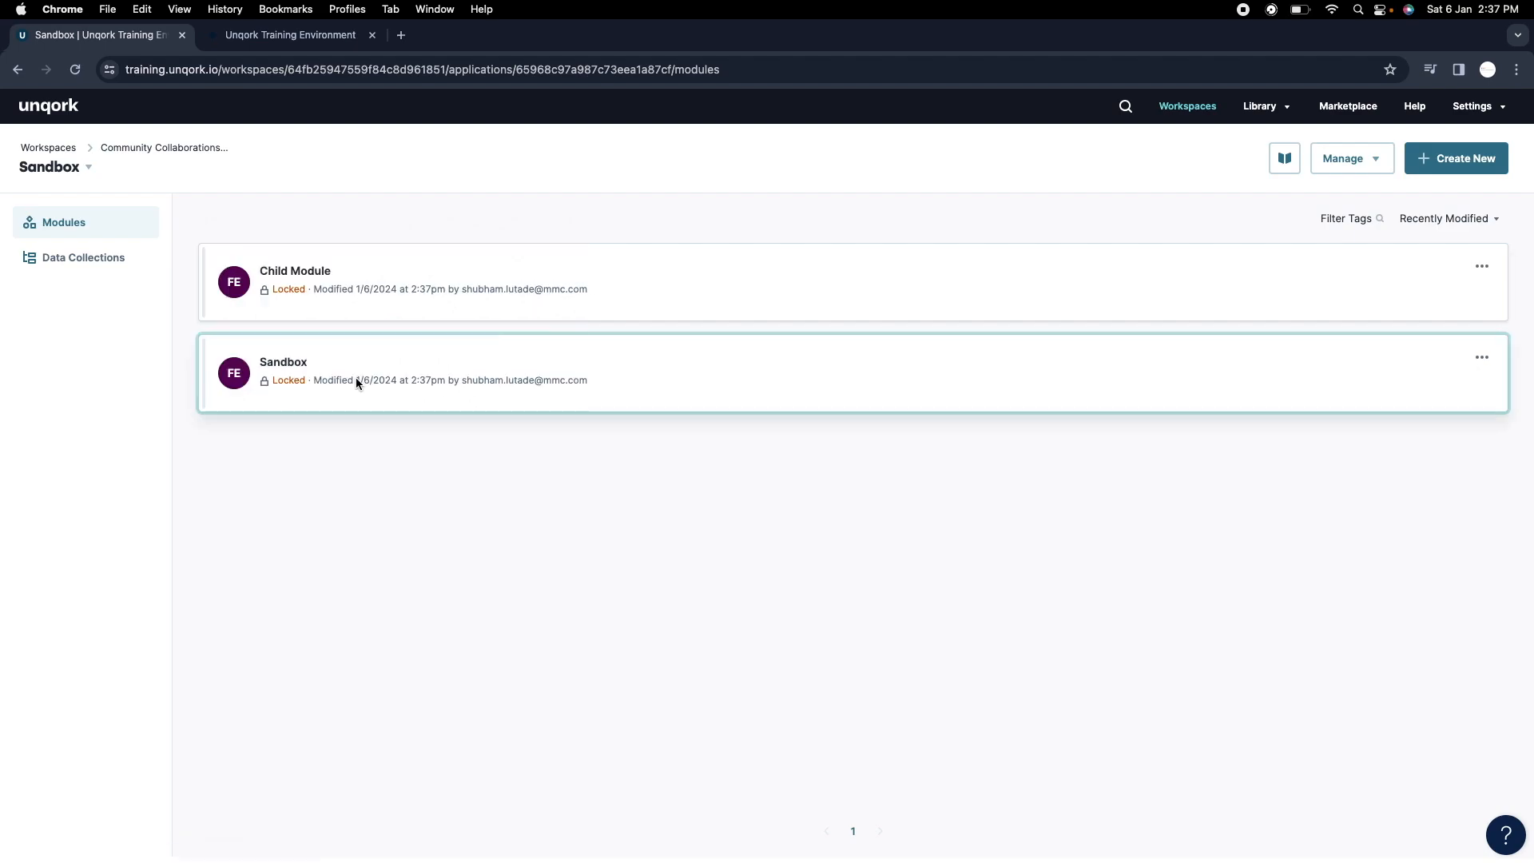
left_click(373, 307)
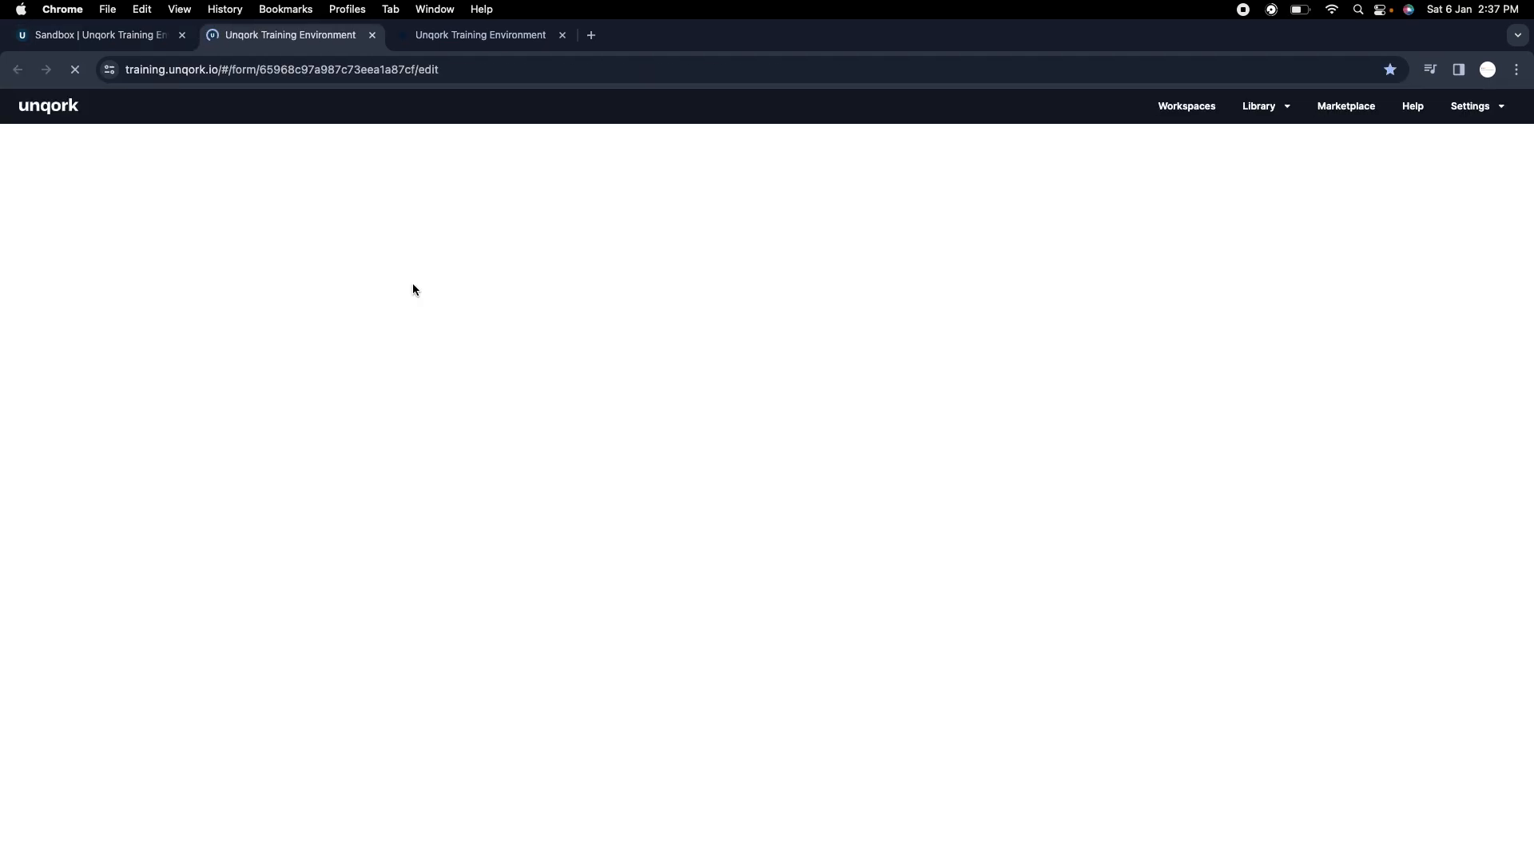
left_click(82, 33)
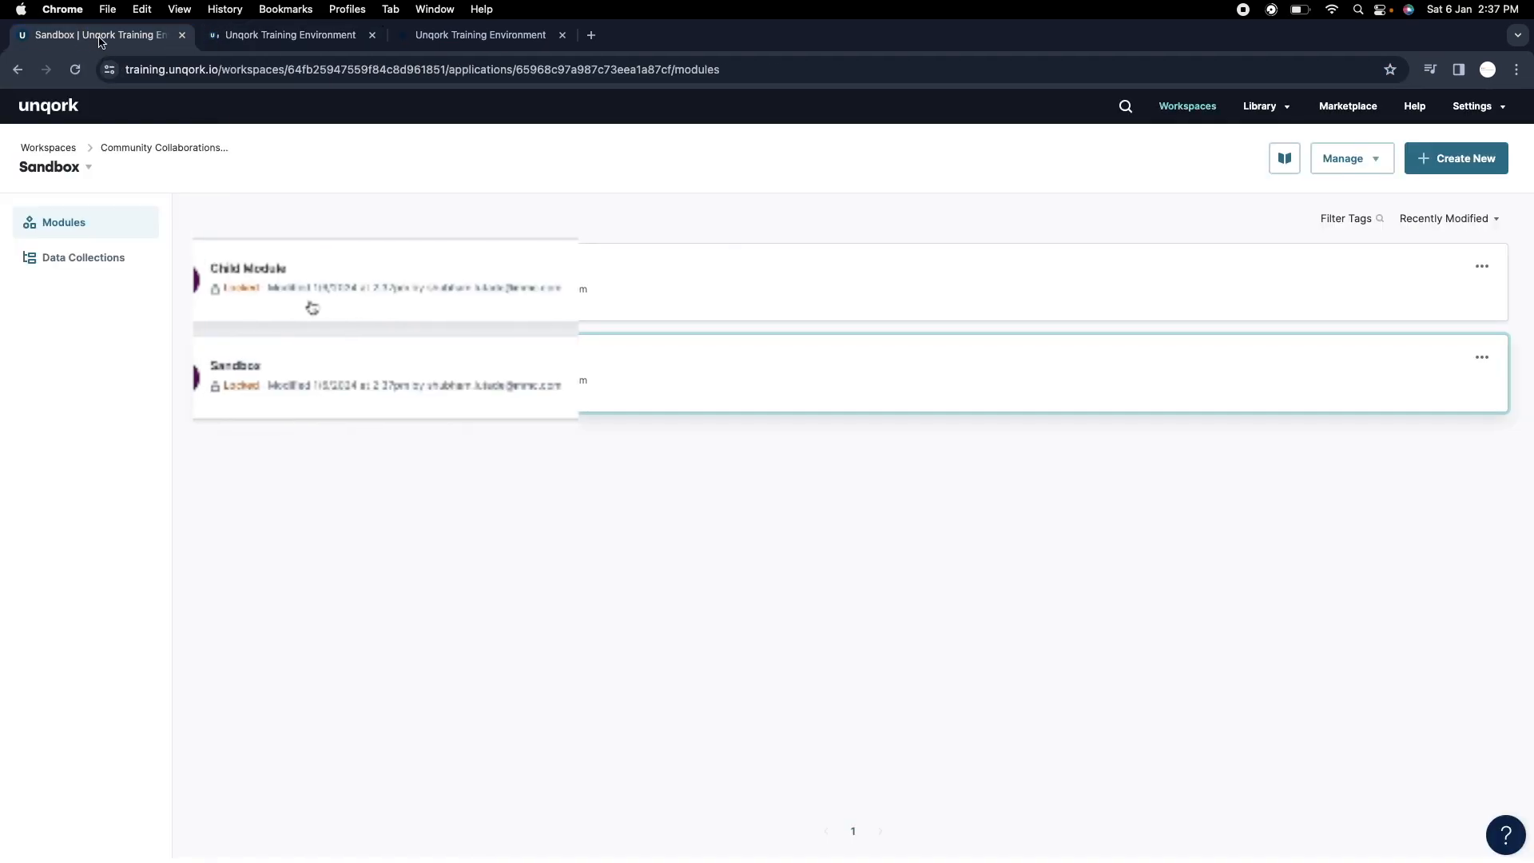
left_click(274, 36)
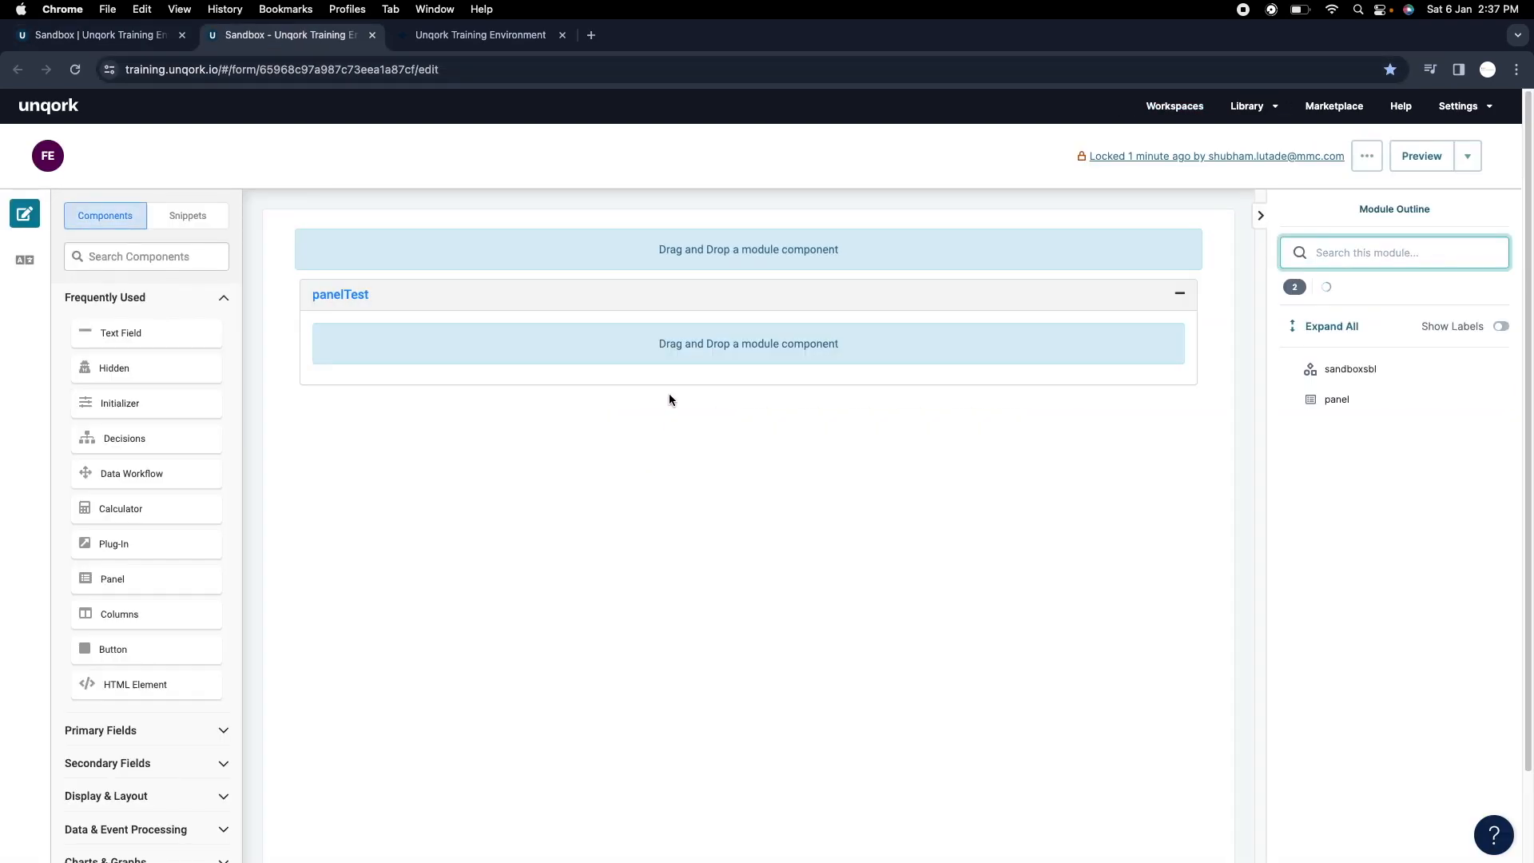
Open the panelTest panel's settings and enable Import Existing Module.
left_click(705, 294)
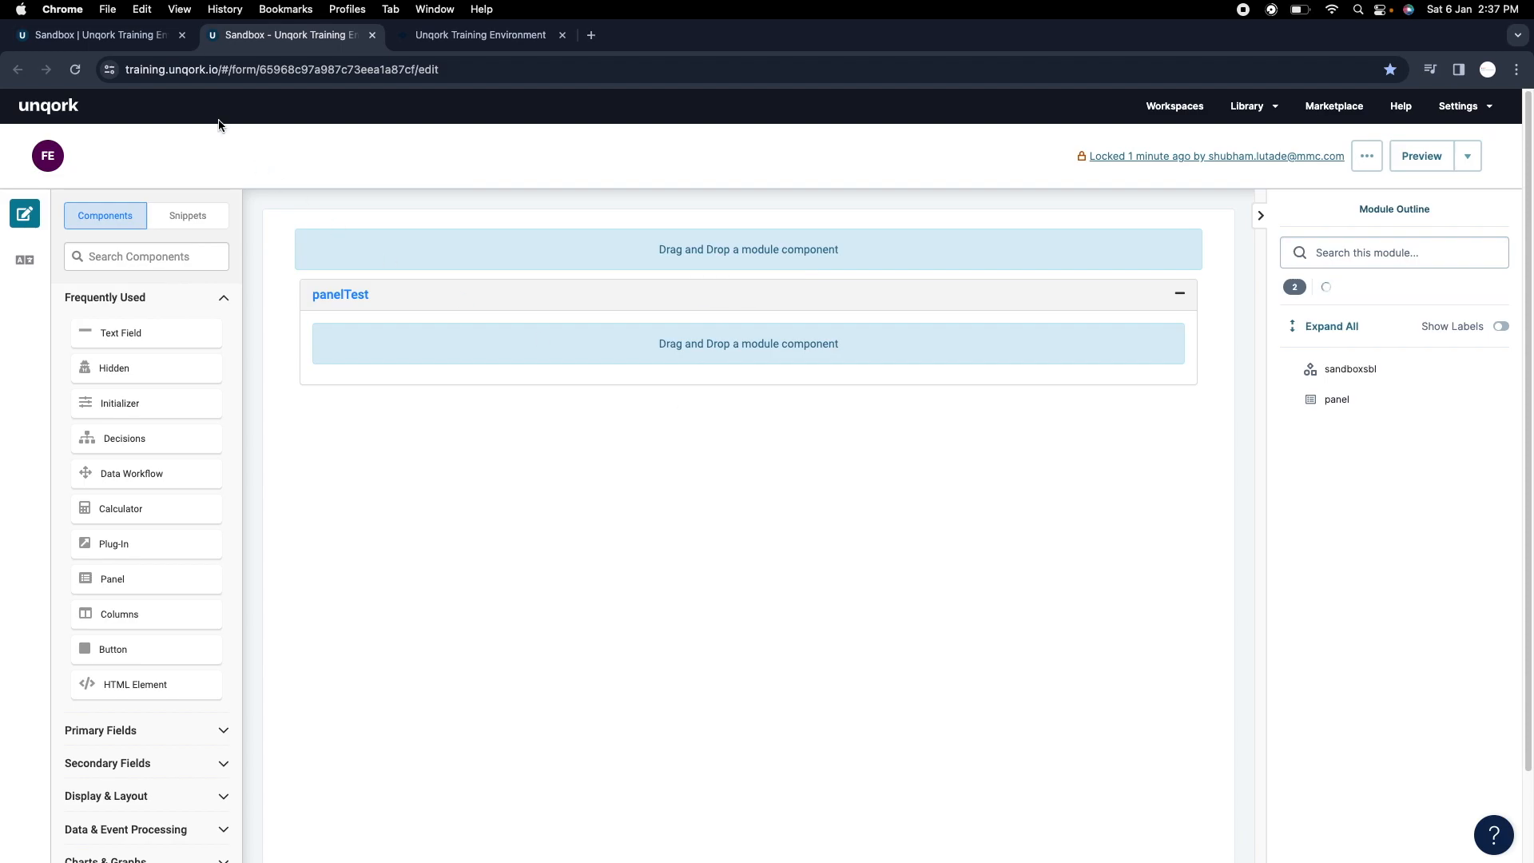
scroll(571, 555, "down", 7)
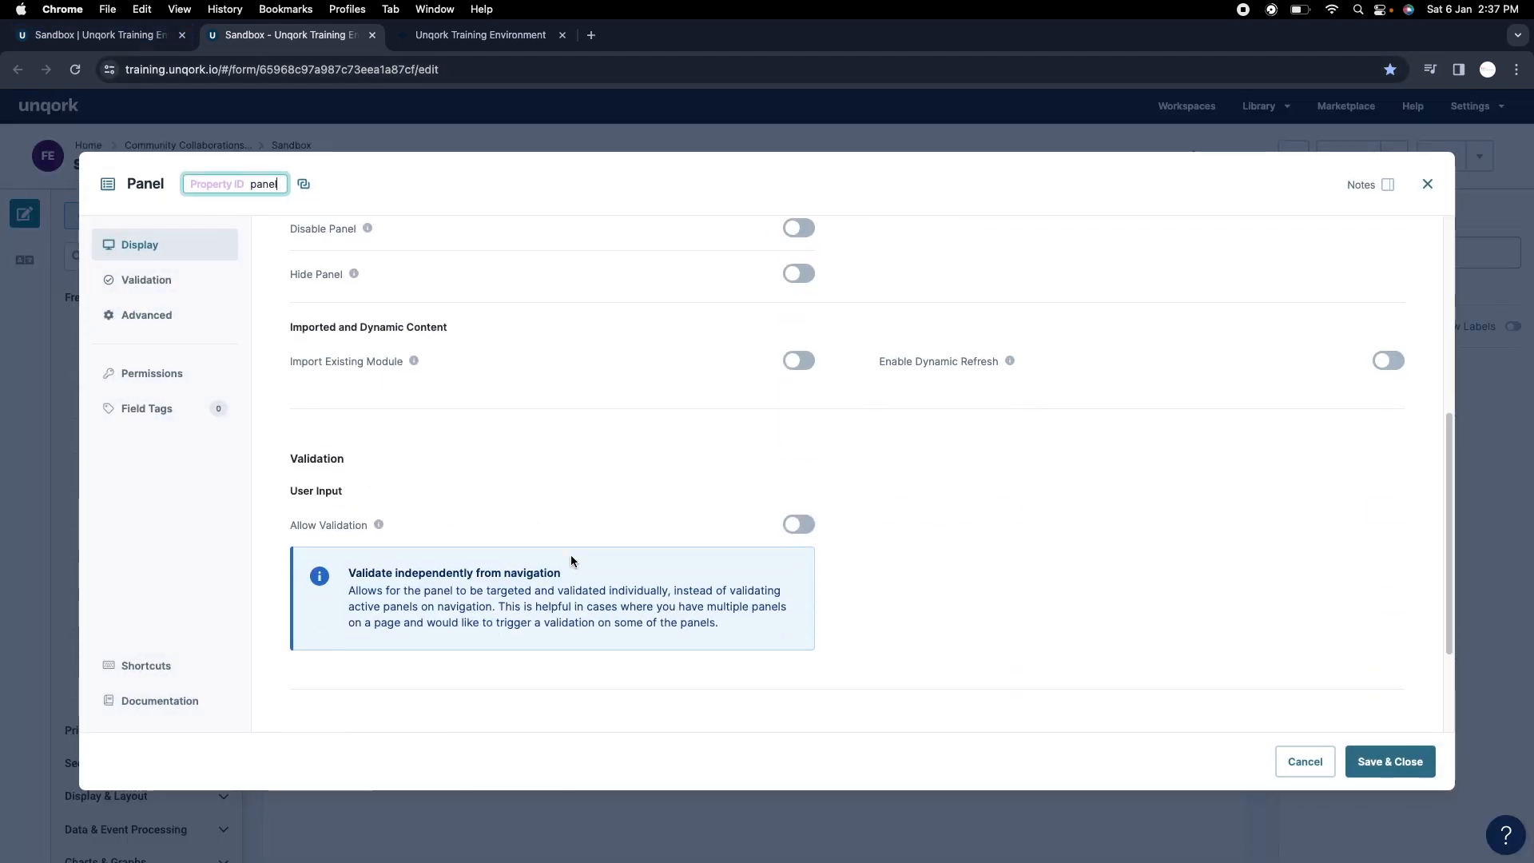
scroll(462, 565, "up", 2)
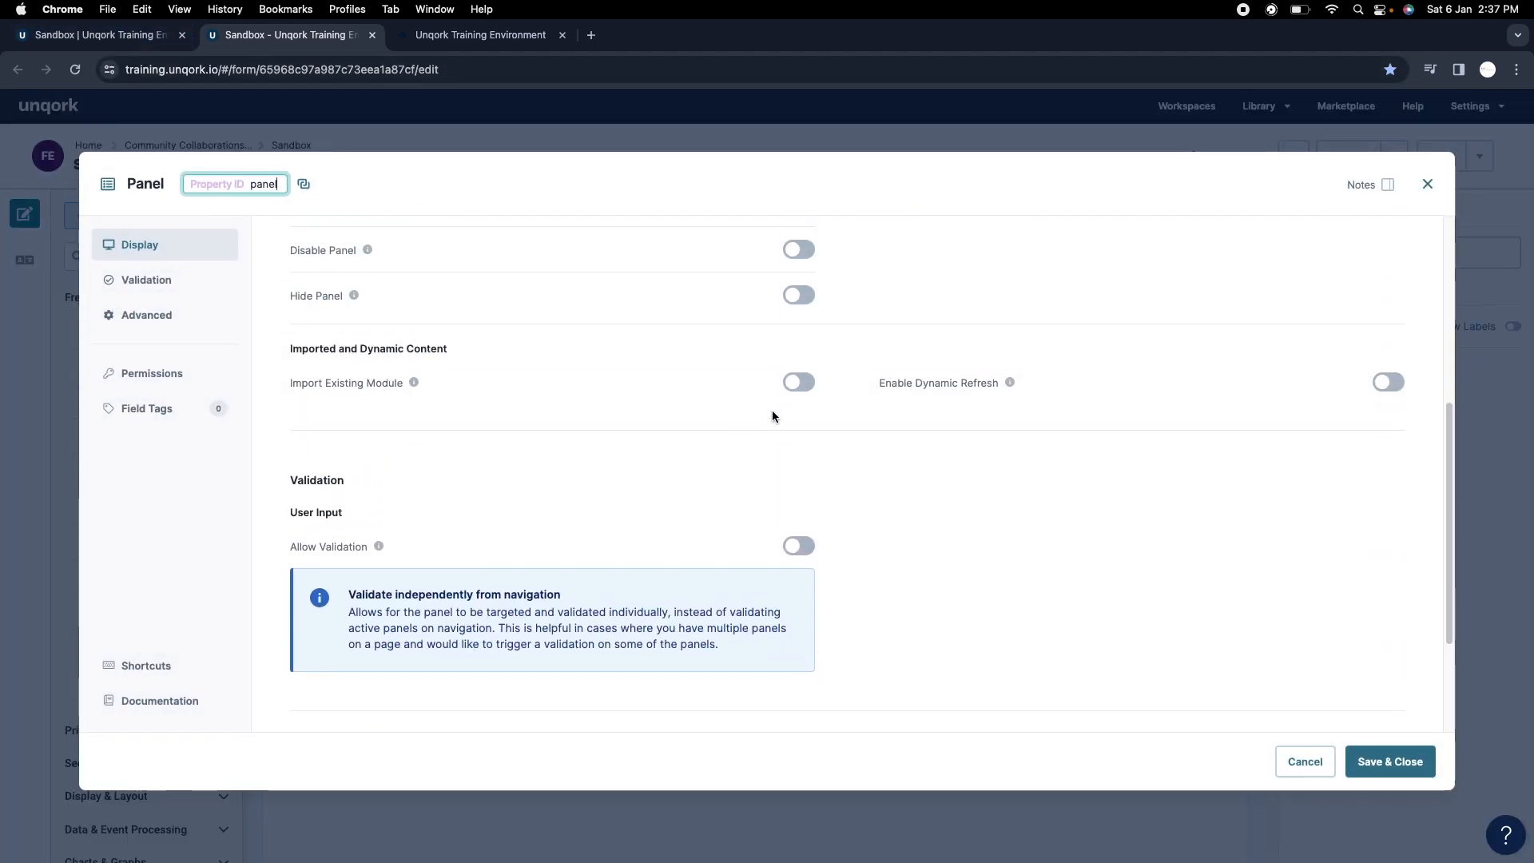
left_click(799, 382)
scroll(659, 482, "down", 1)
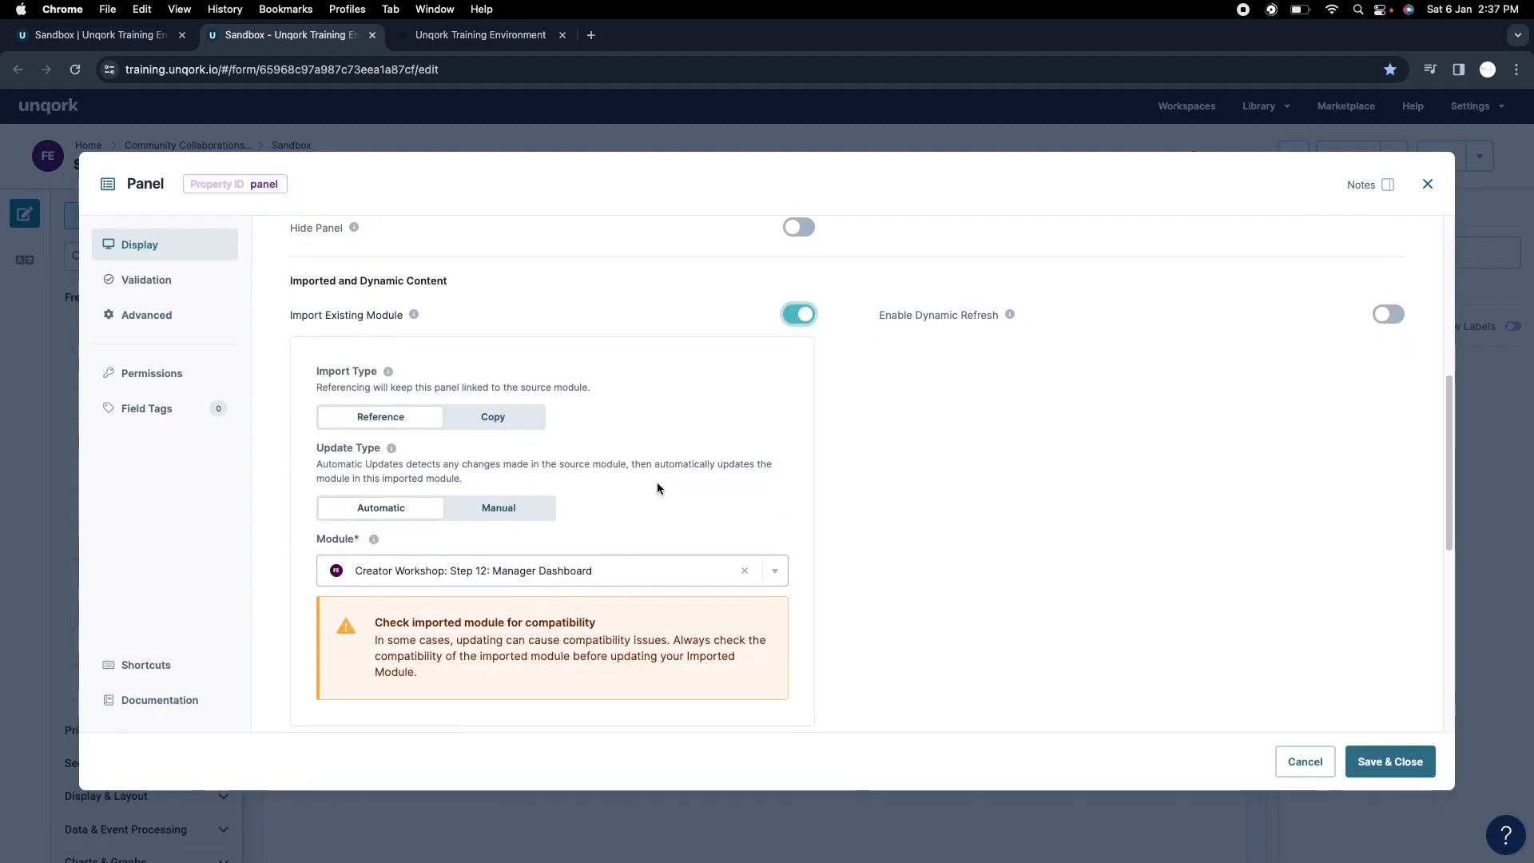
Choose Child Module as the module to import into the panel and set the import type to Copy.
left_click(640, 569)
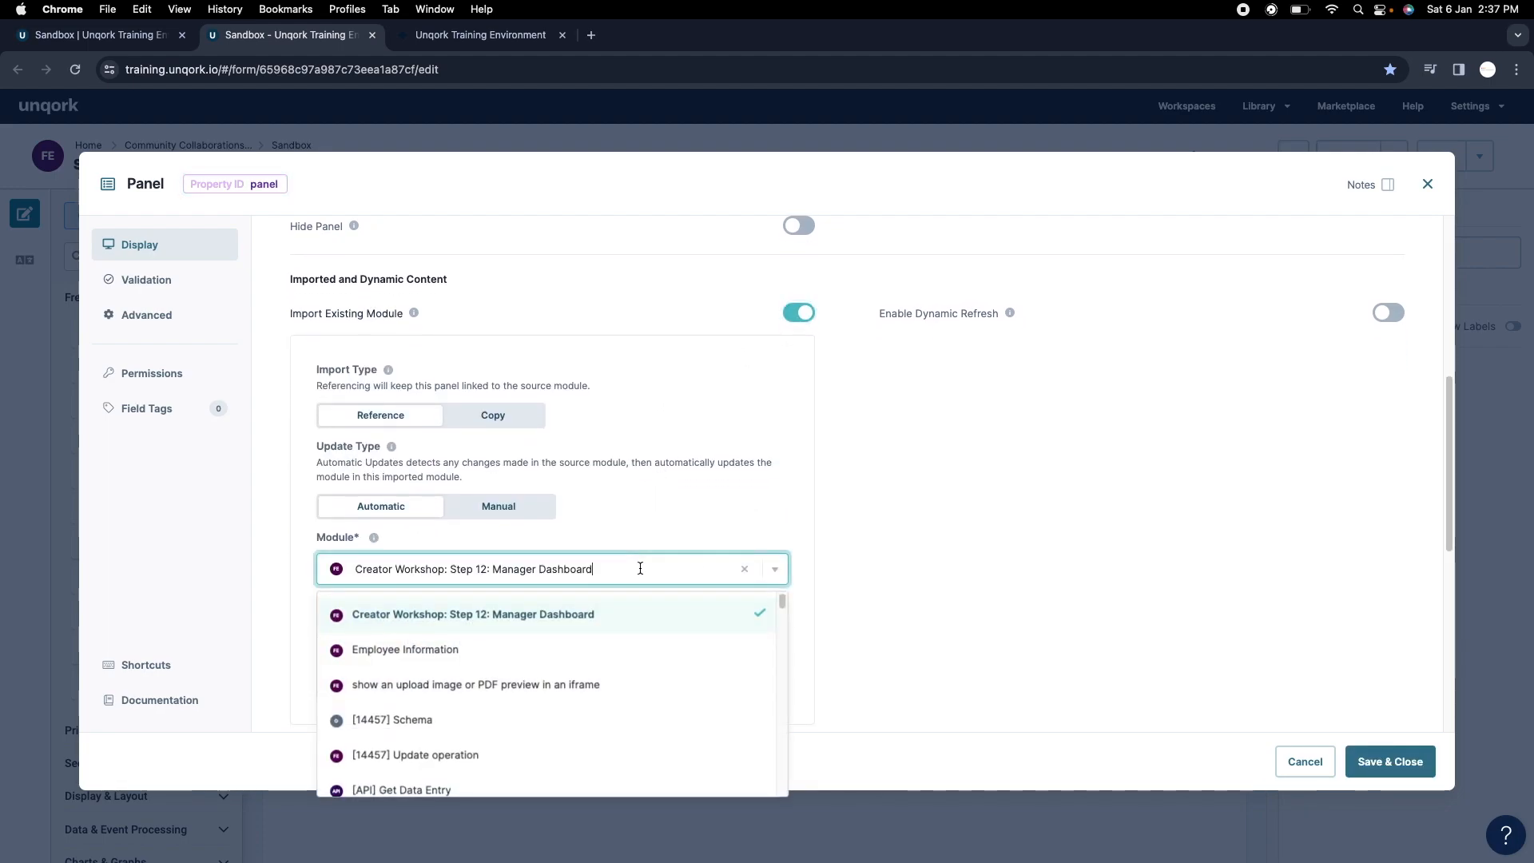
triple_click(640, 569)
type("child ")
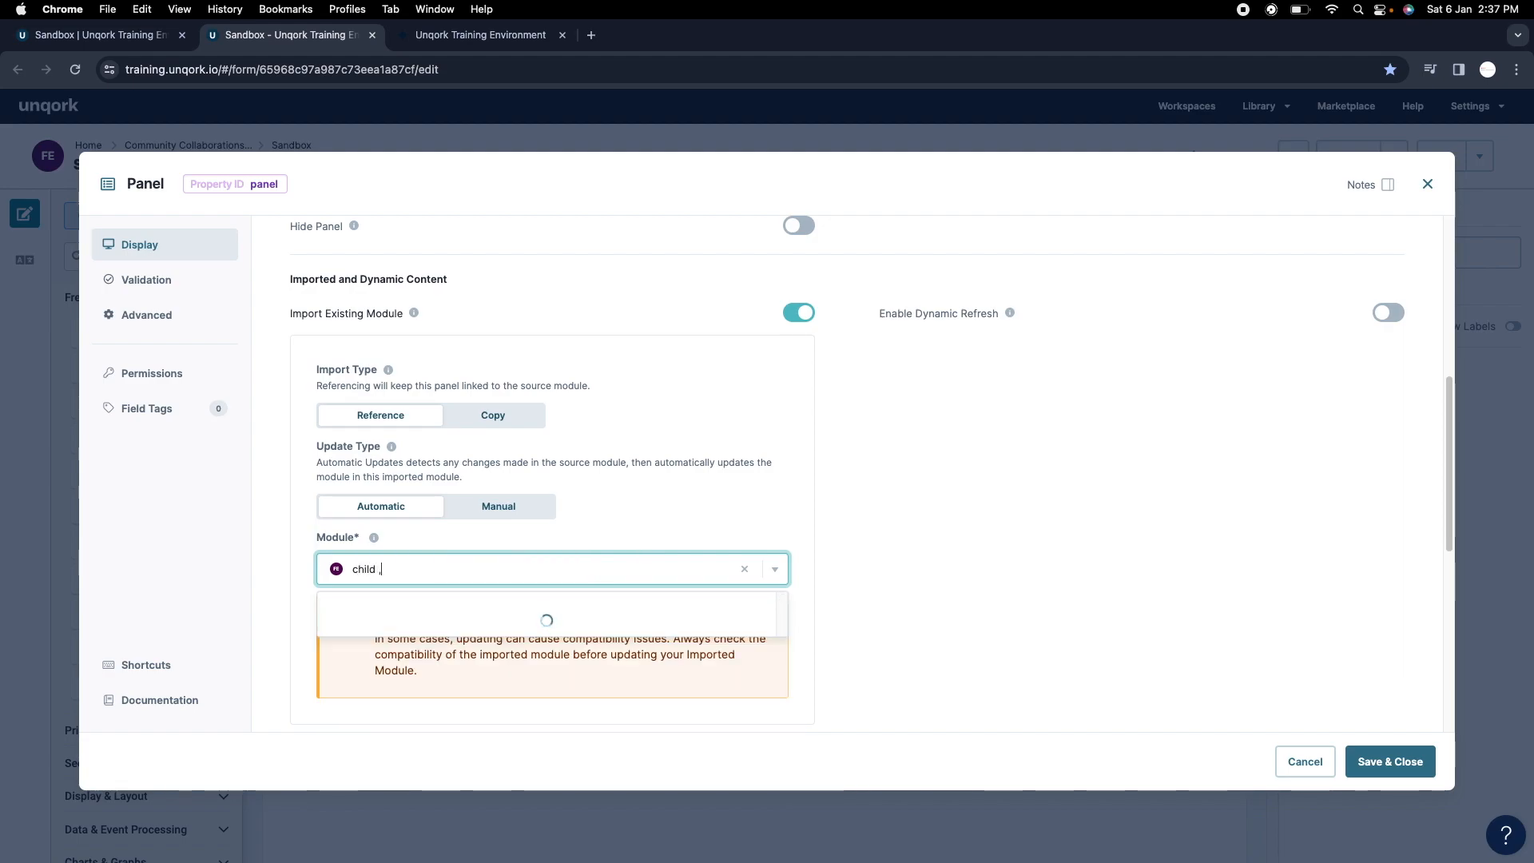
type("module")
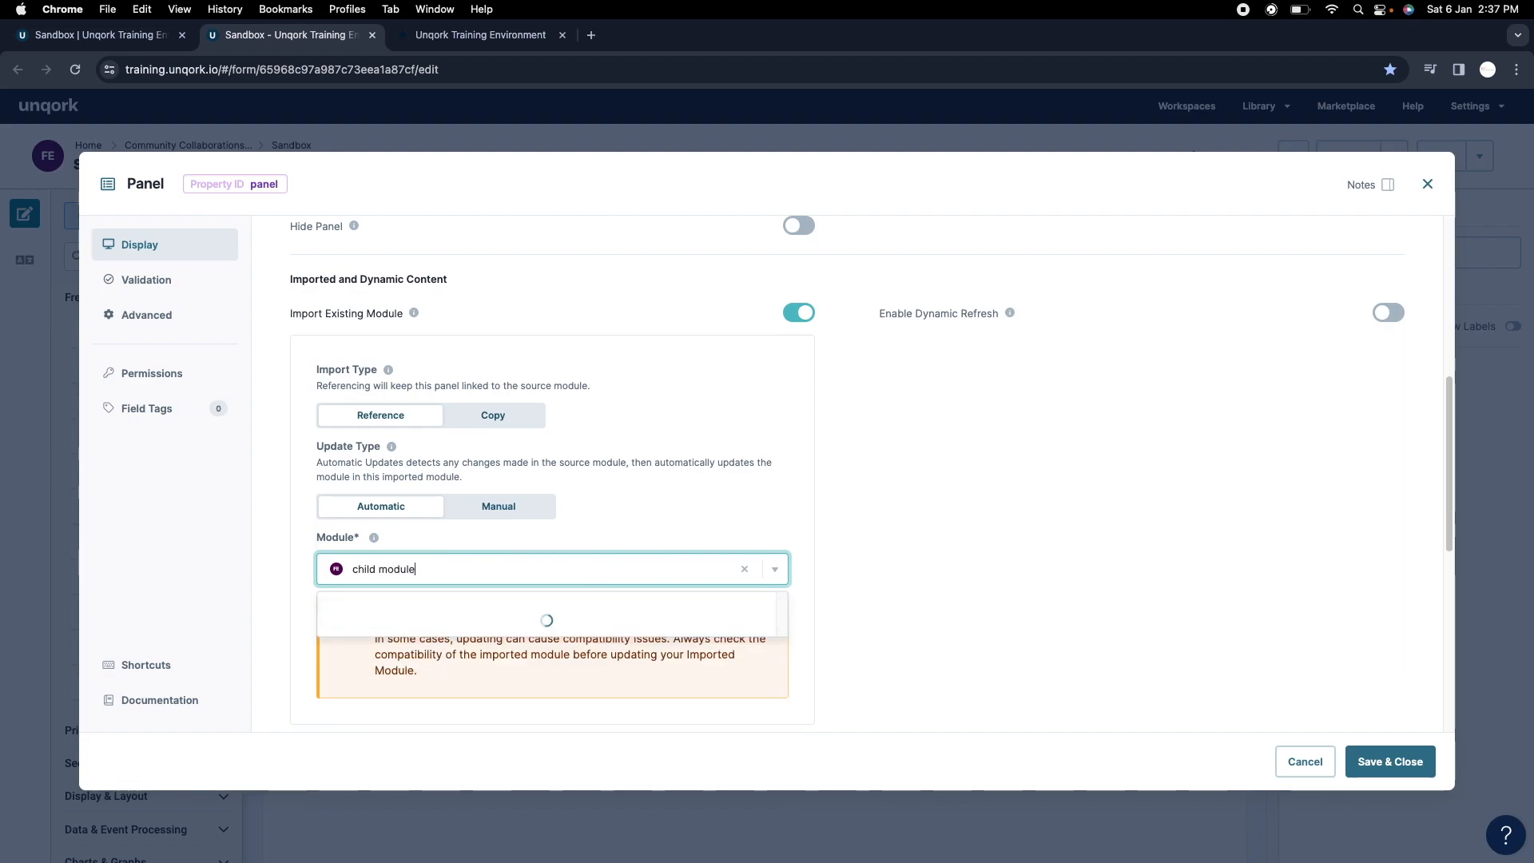
left_click(563, 603)
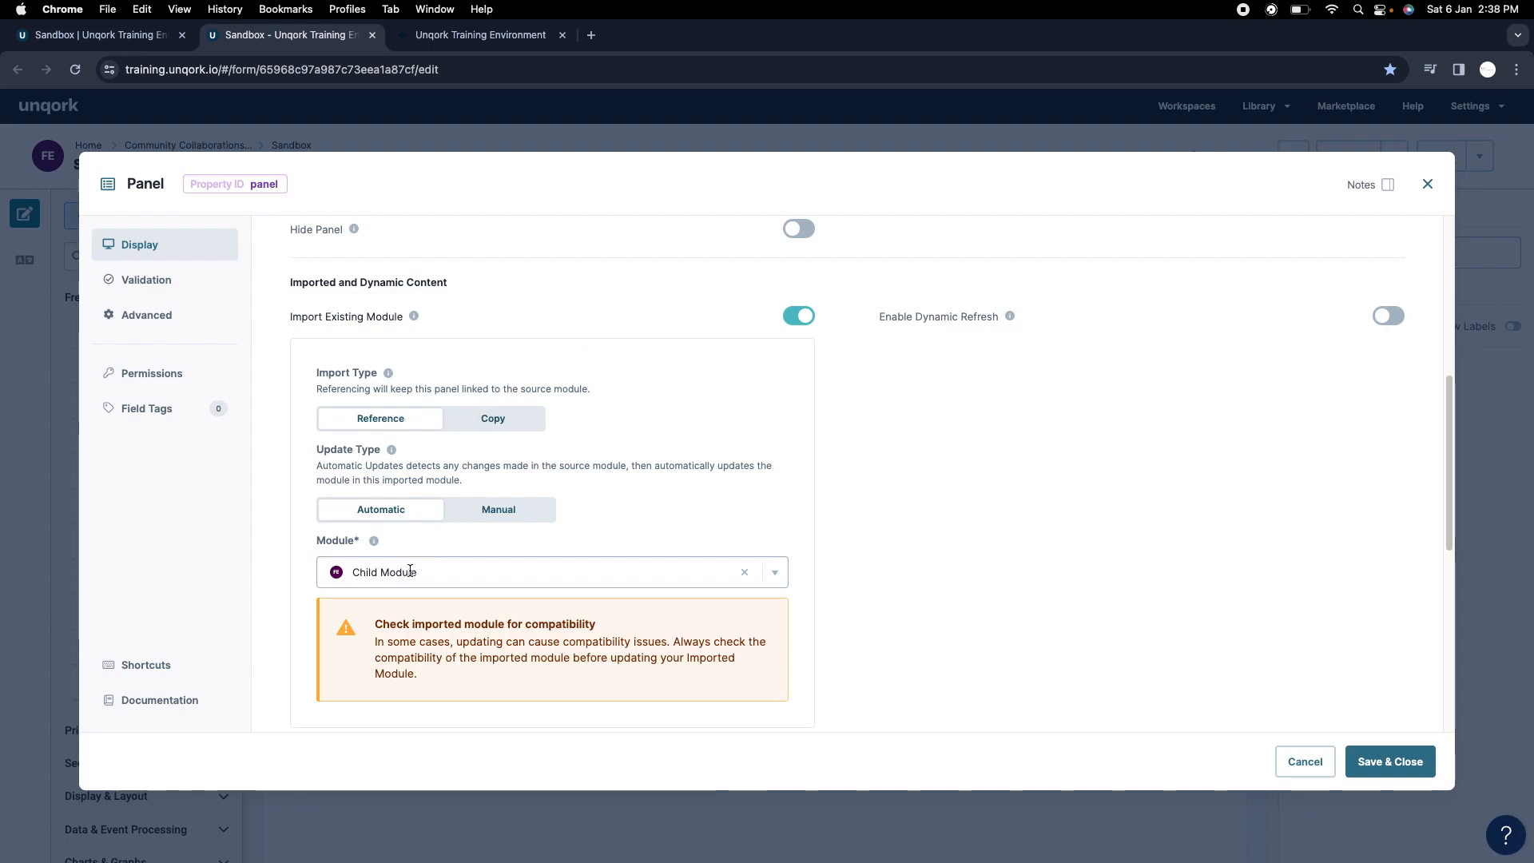
left_click(522, 420)
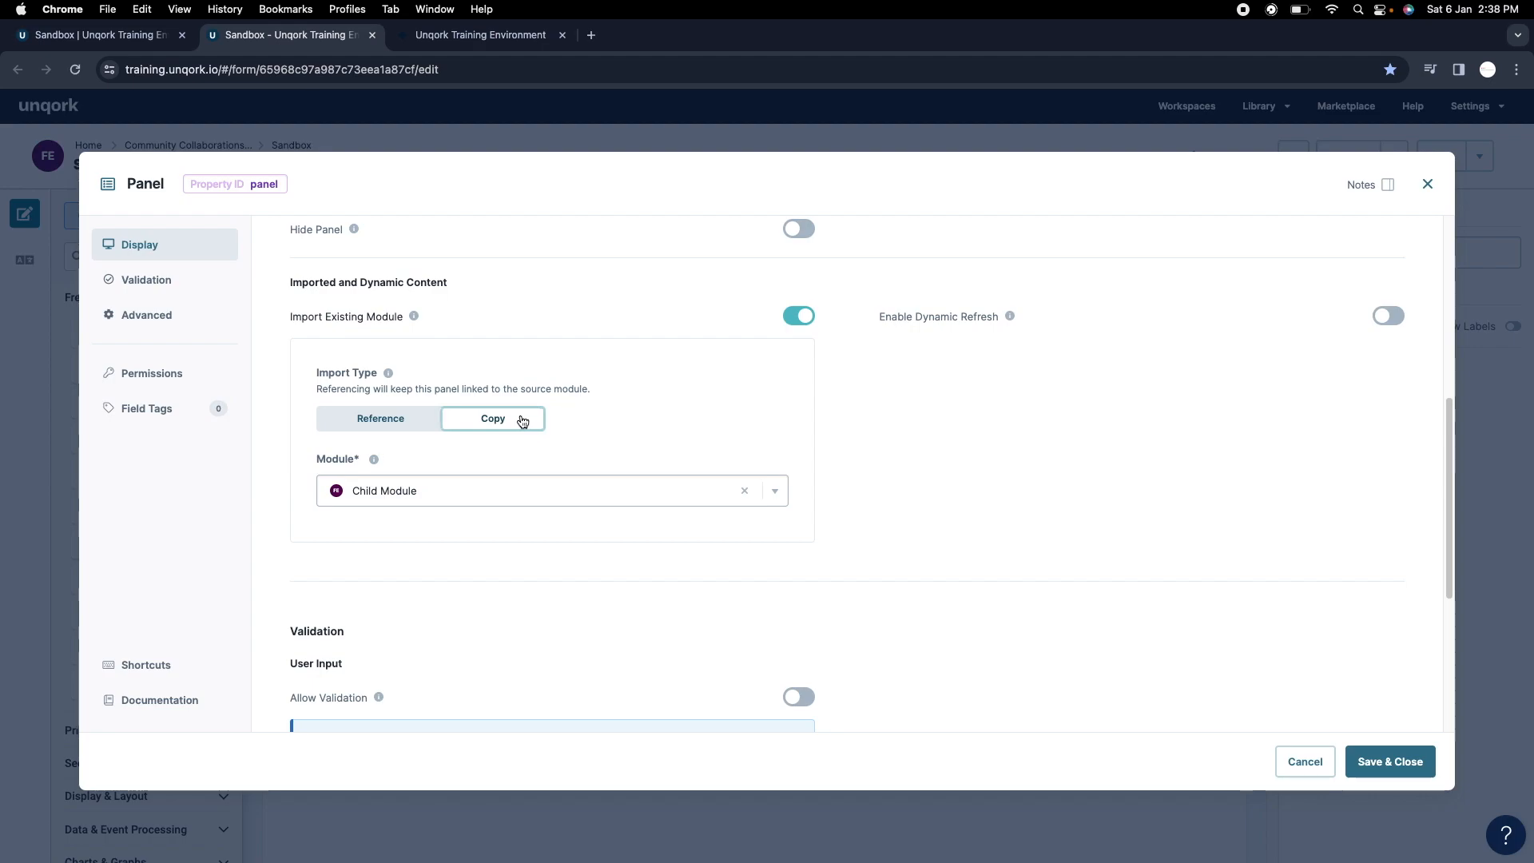
Set the panel's import type to Reference with Automatic updates, and save the panel settings and the Sandbox module.
left_click(397, 421)
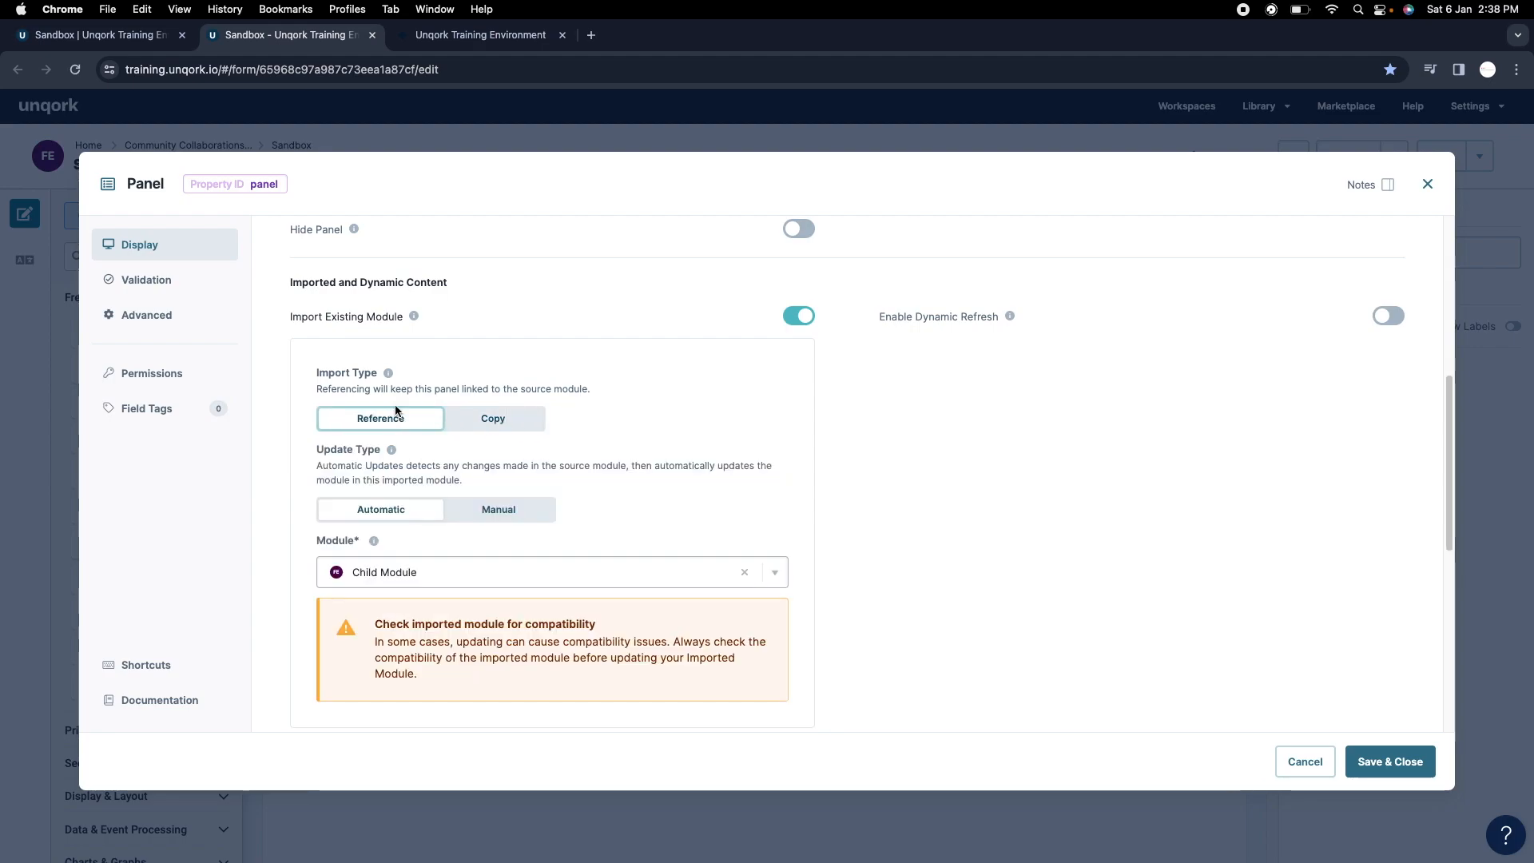
left_click(522, 426)
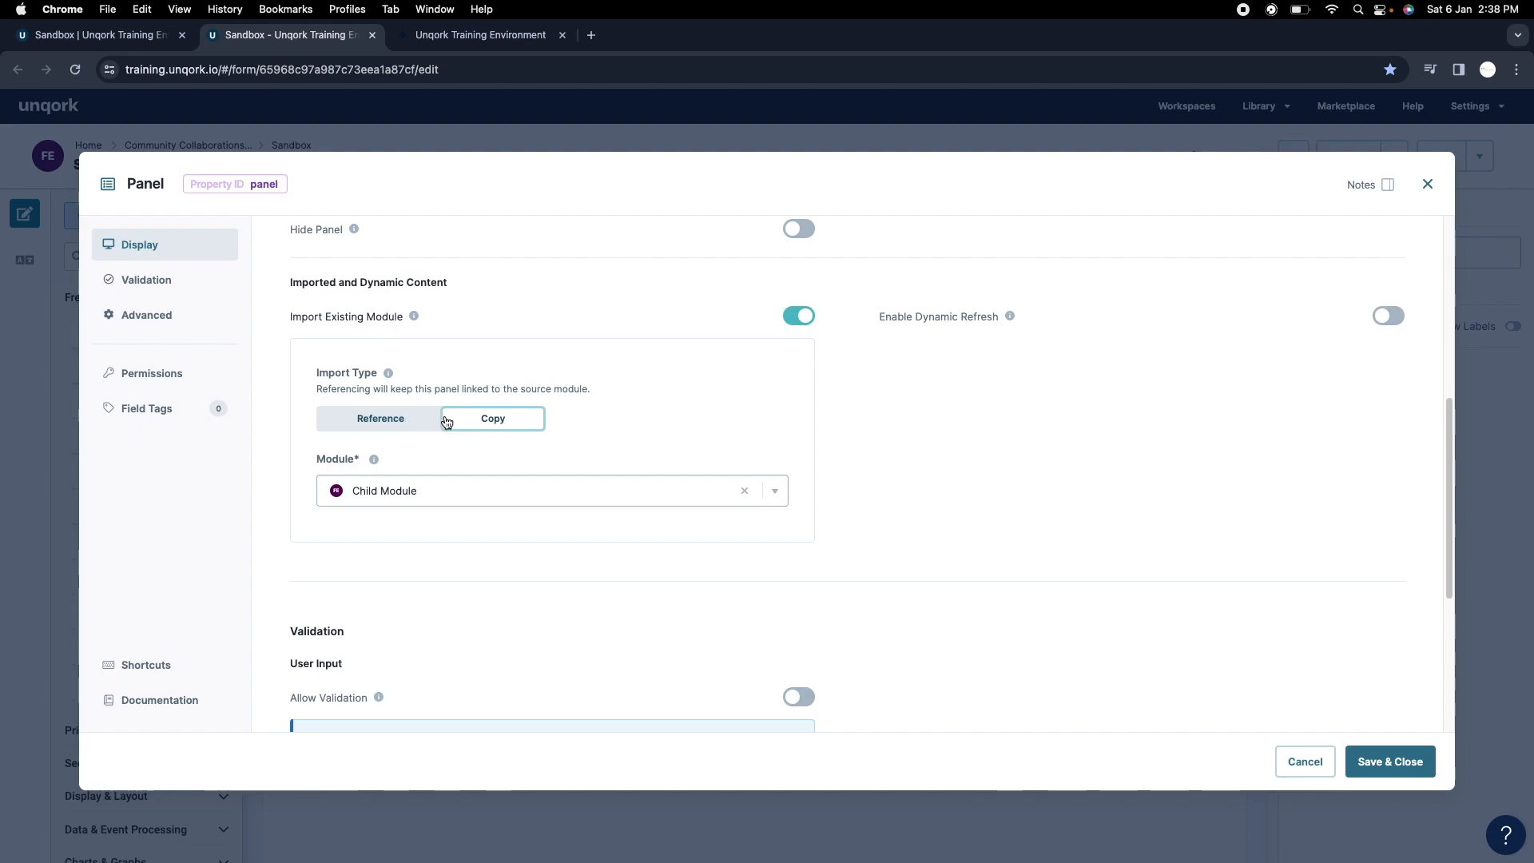
left_click(395, 430)
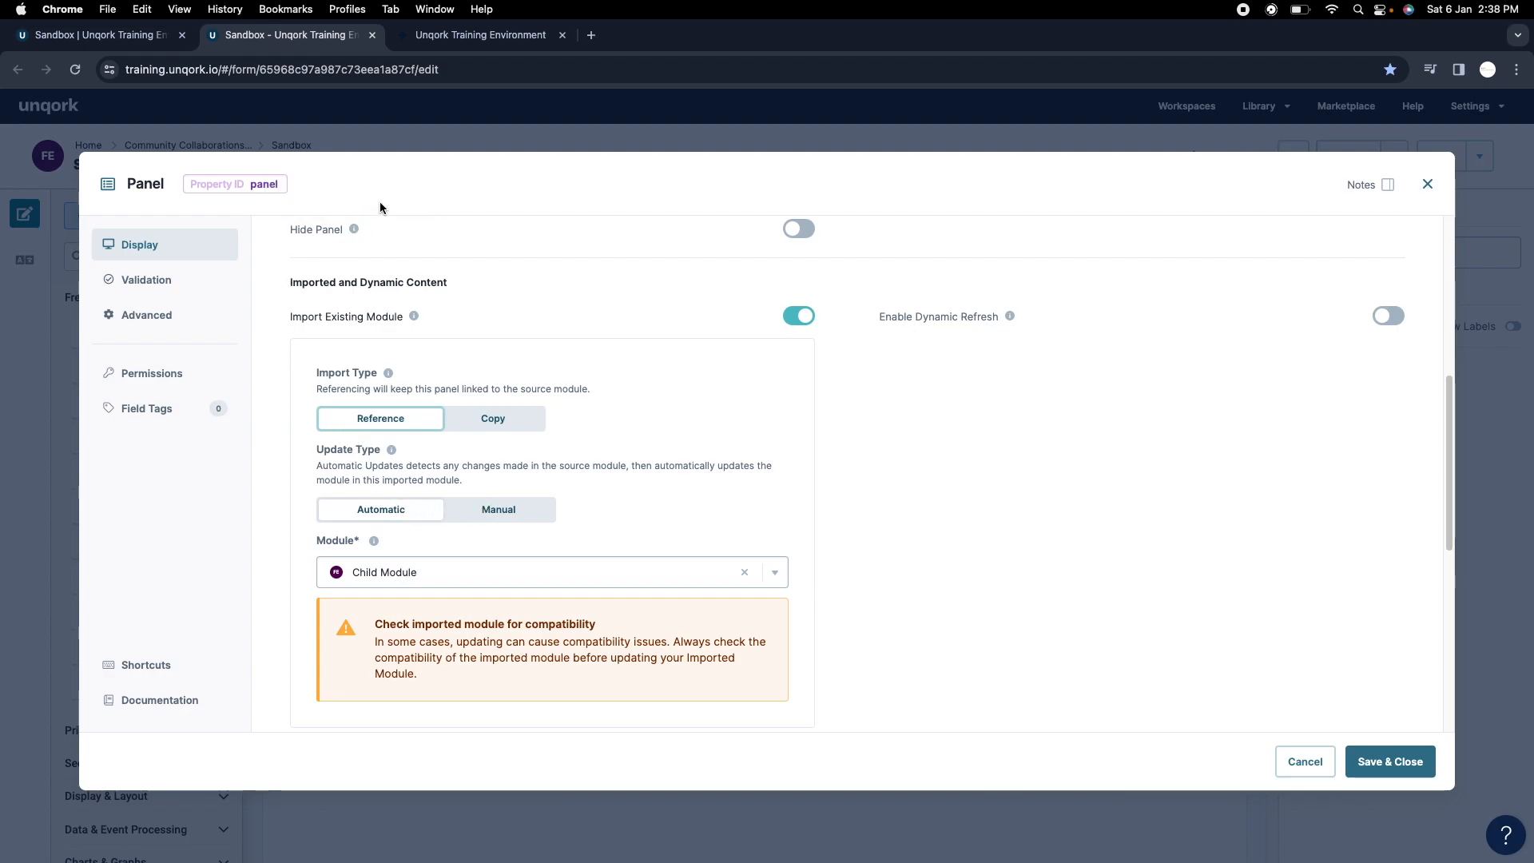
left_click(502, 510)
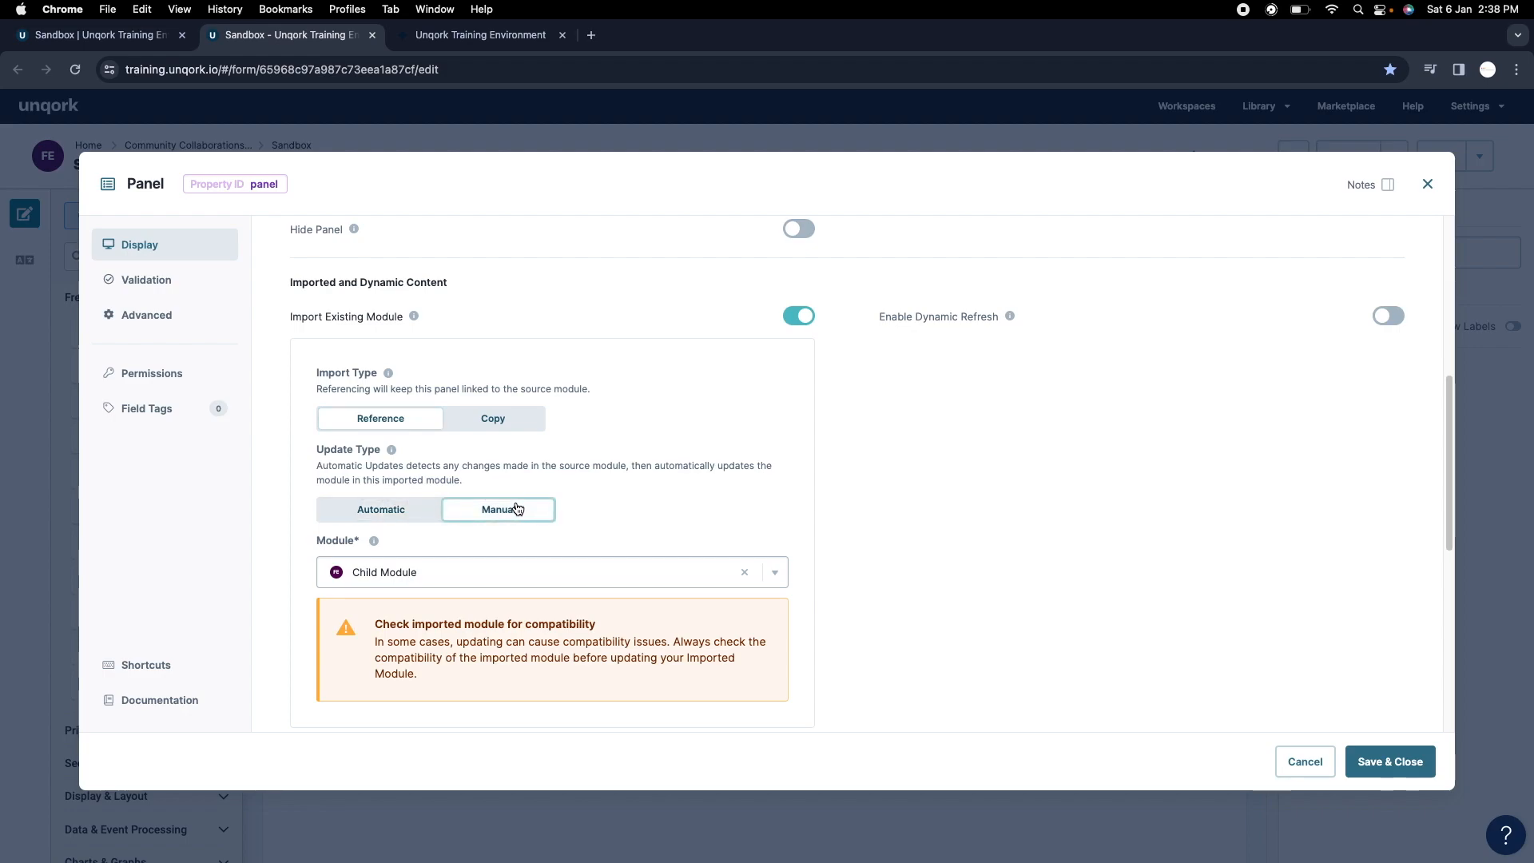
left_click(422, 515)
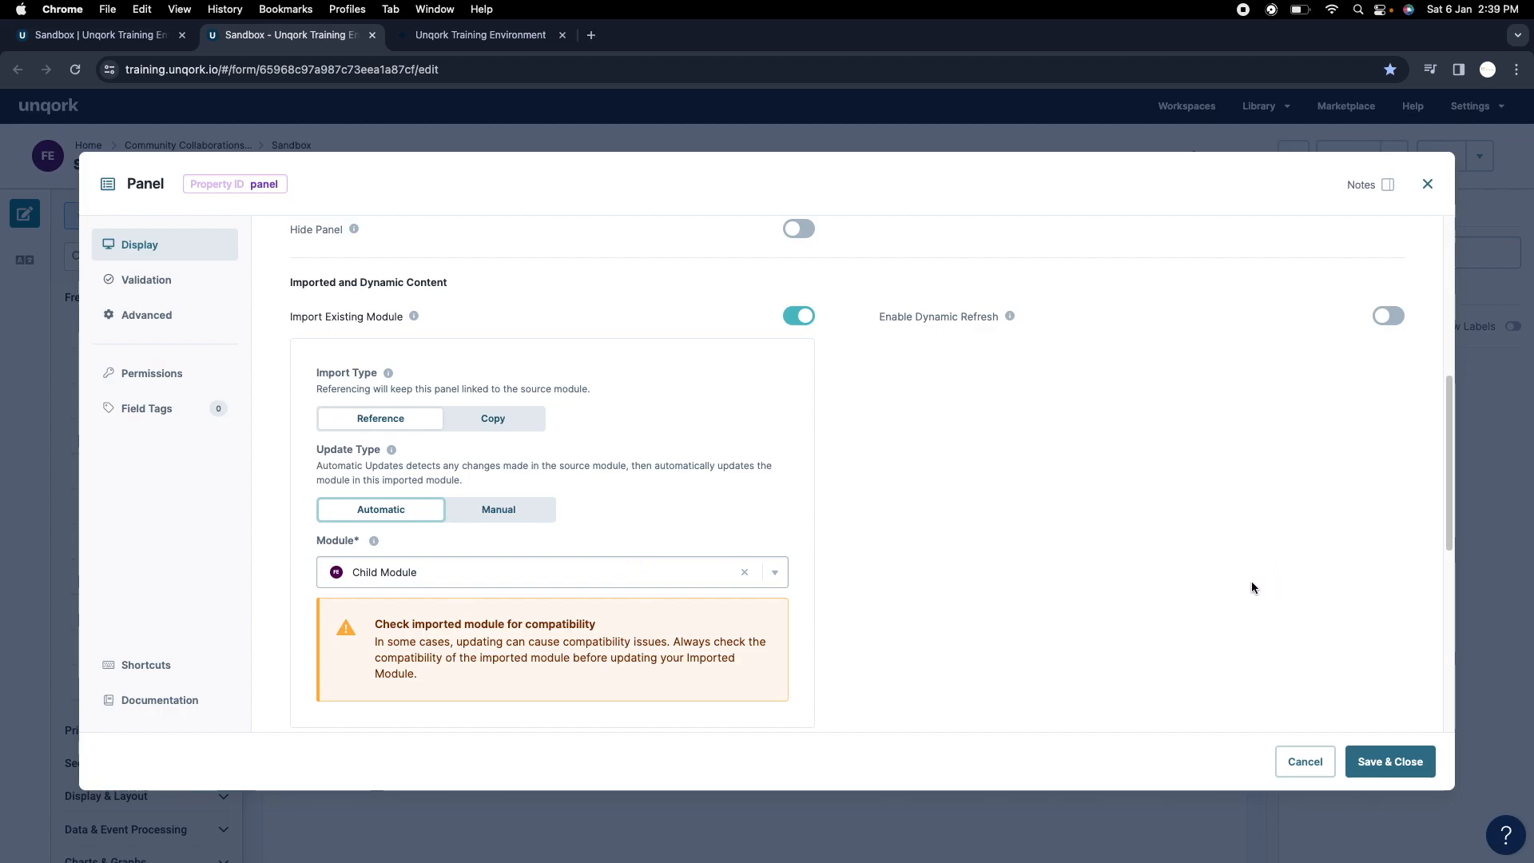
left_click(1378, 759)
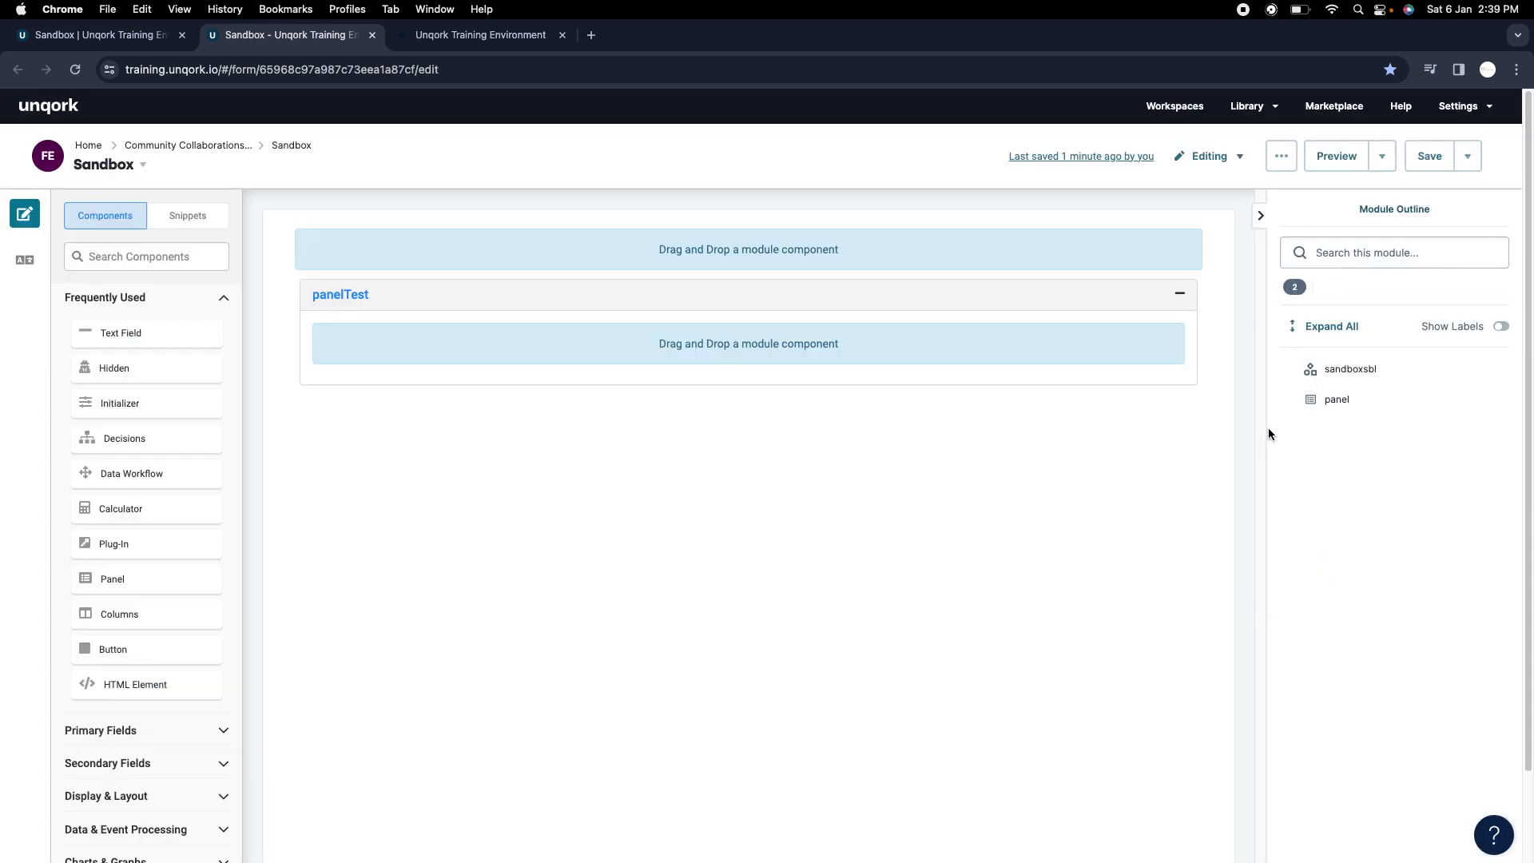
left_click(1429, 157)
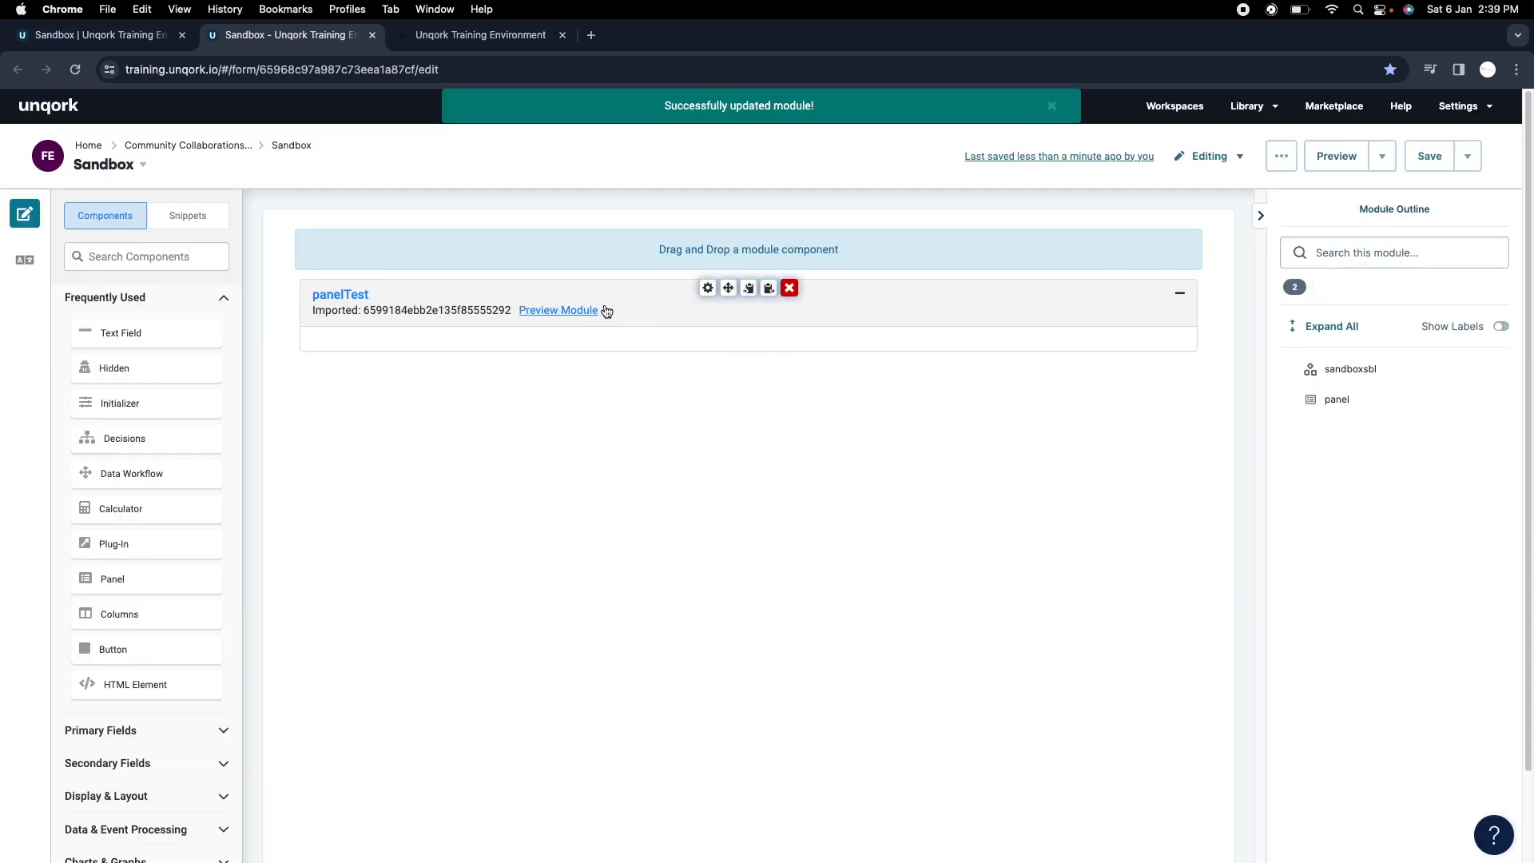
Preview the Sandbox module and compare the rendered panelTest panel with its import settings.
left_click(1337, 156)
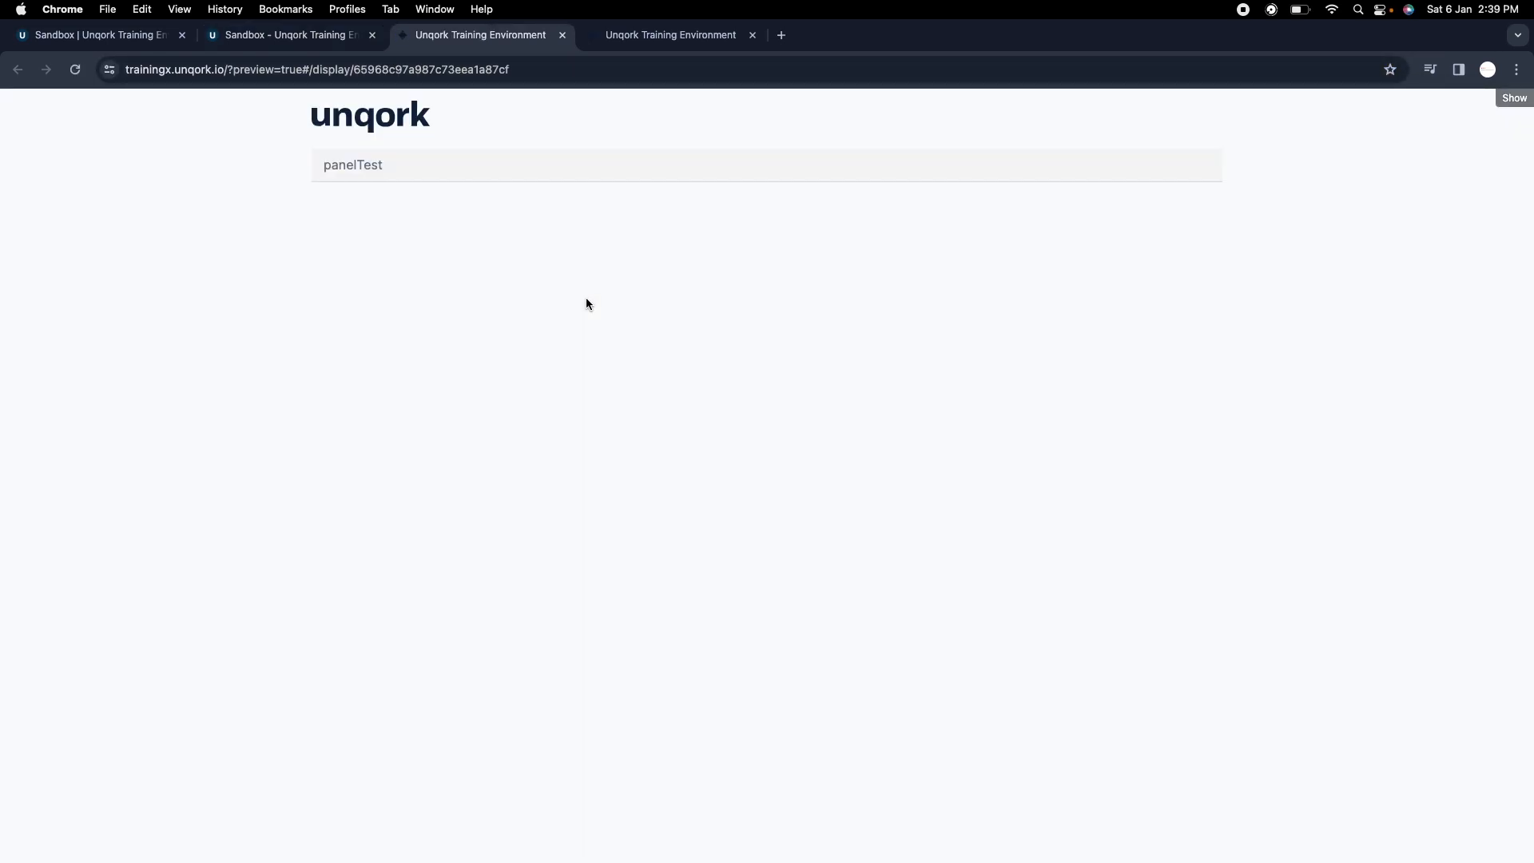
left_click(303, 37)
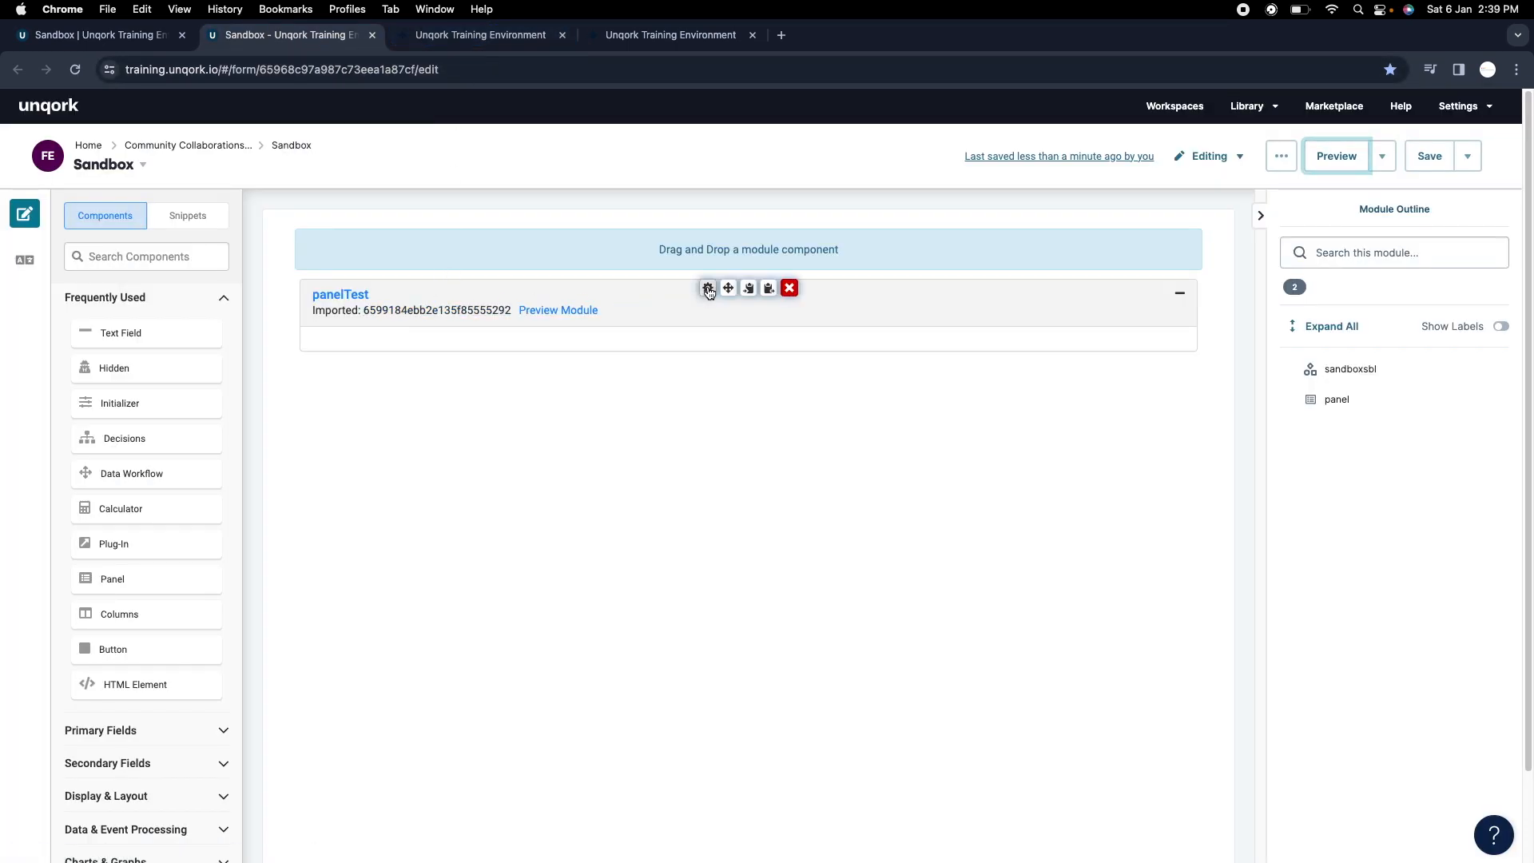
left_click(708, 290)
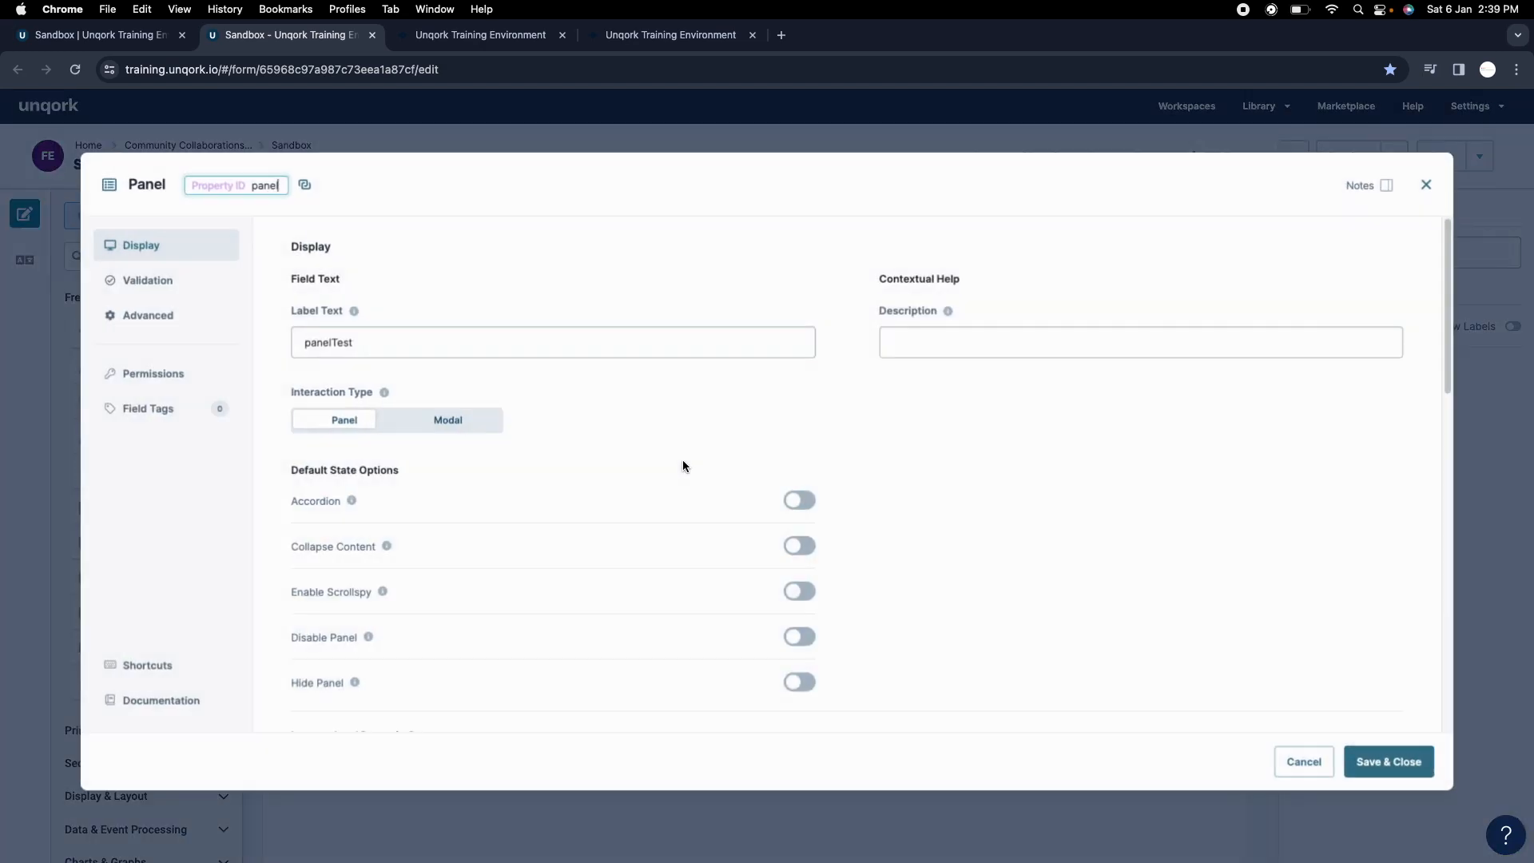
scroll(479, 552, "down", 6)
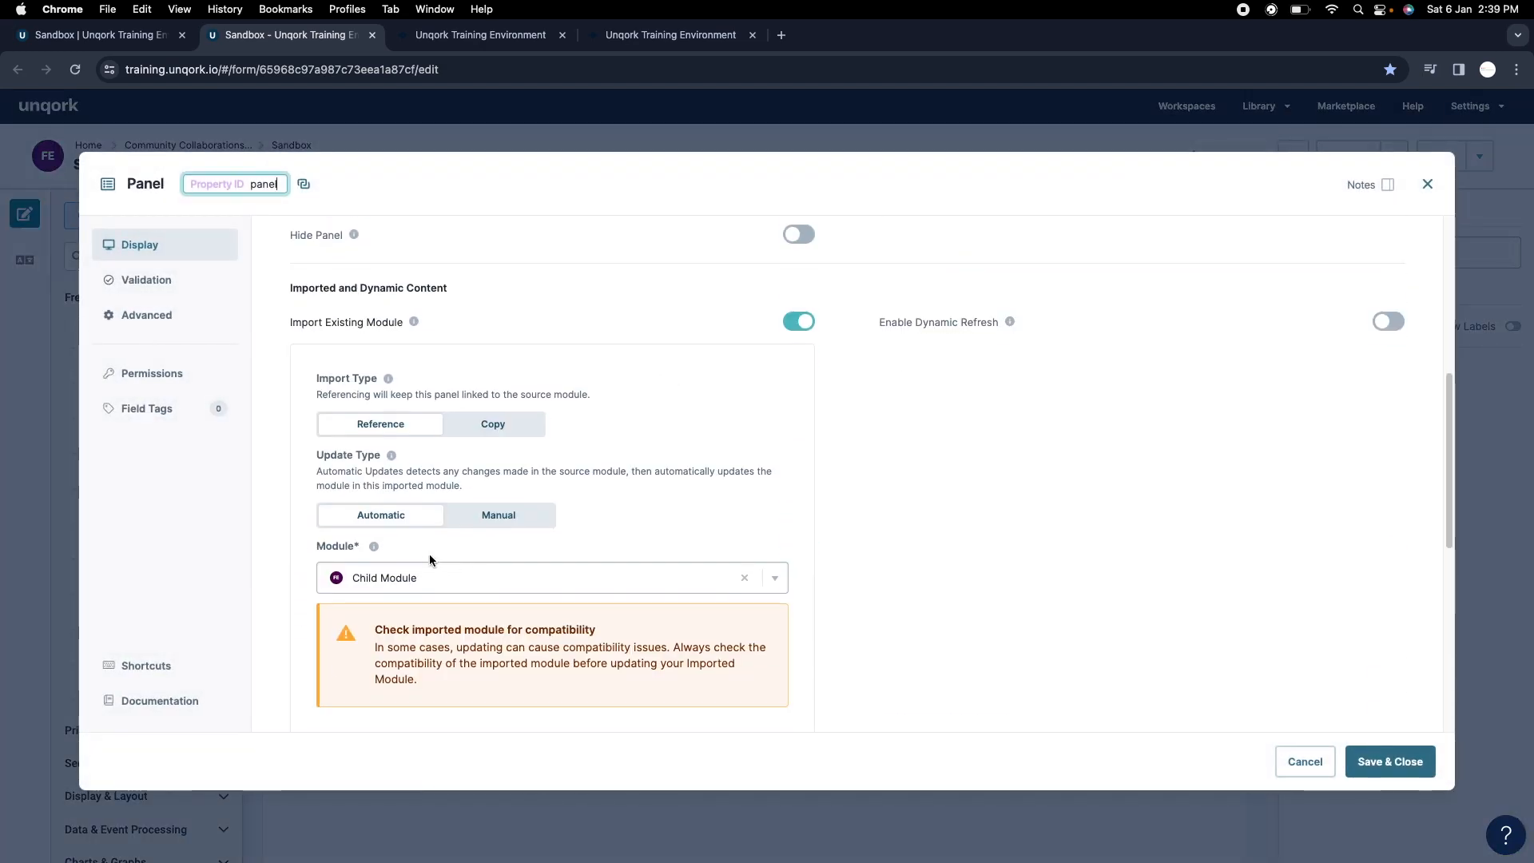
left_click(511, 36)
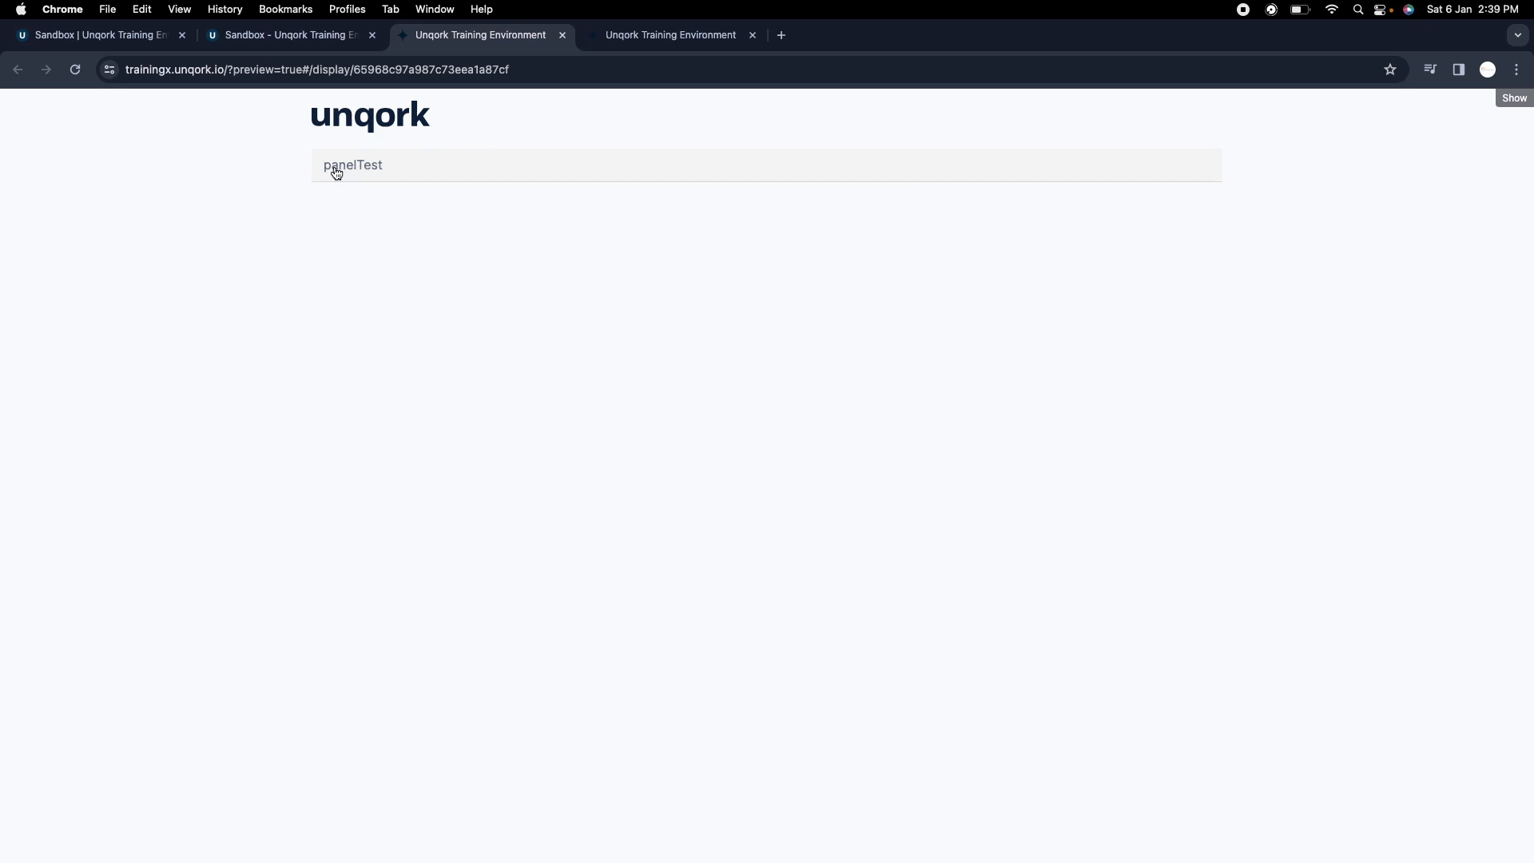
left_click(287, 36)
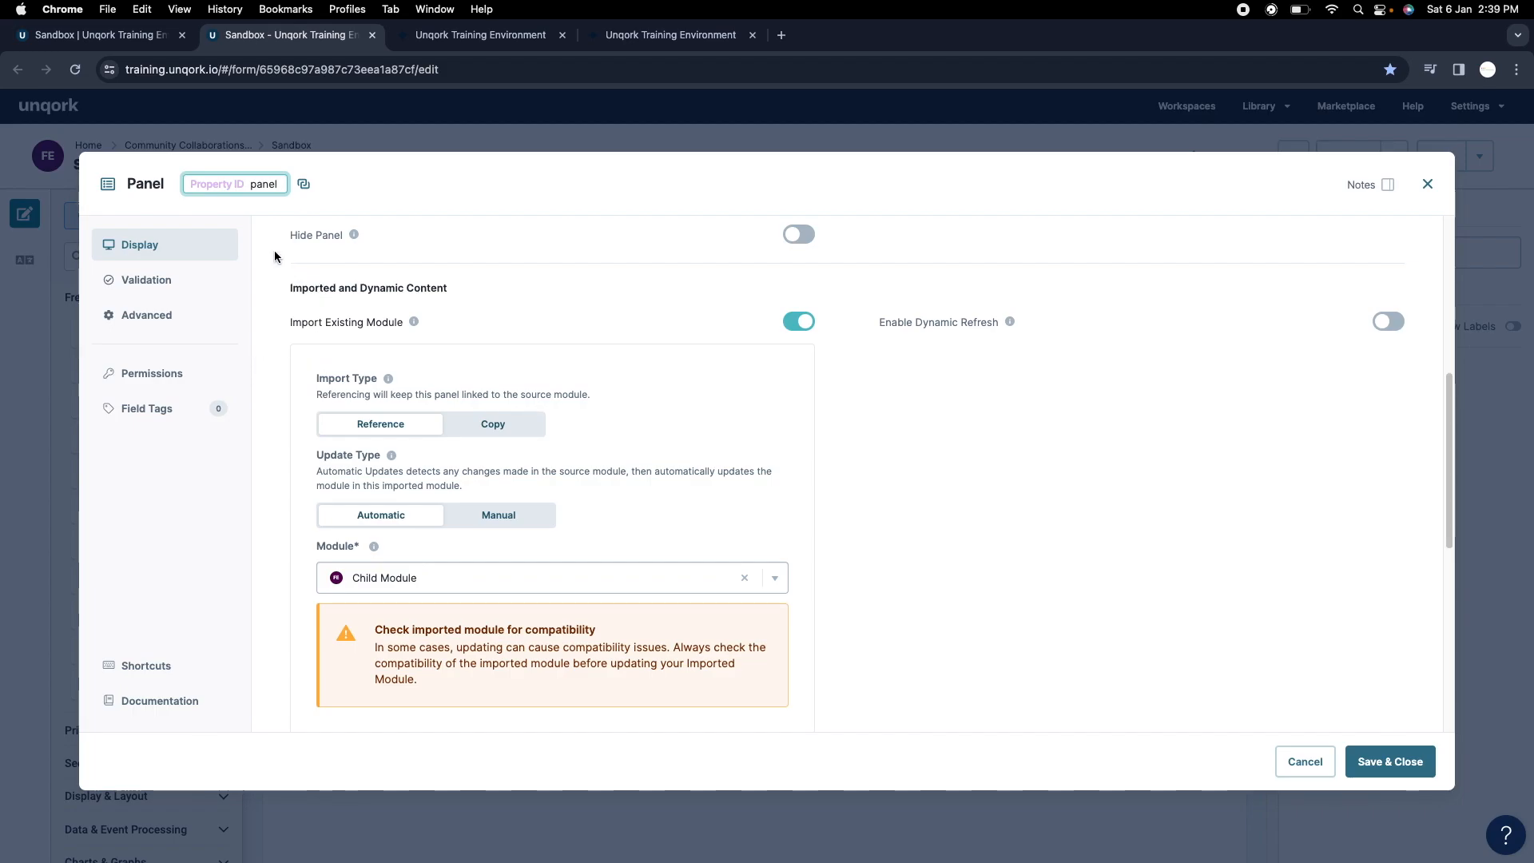
Open Child Module from the application's module list and add a Text Field component to its empty canvas.
left_click(136, 43)
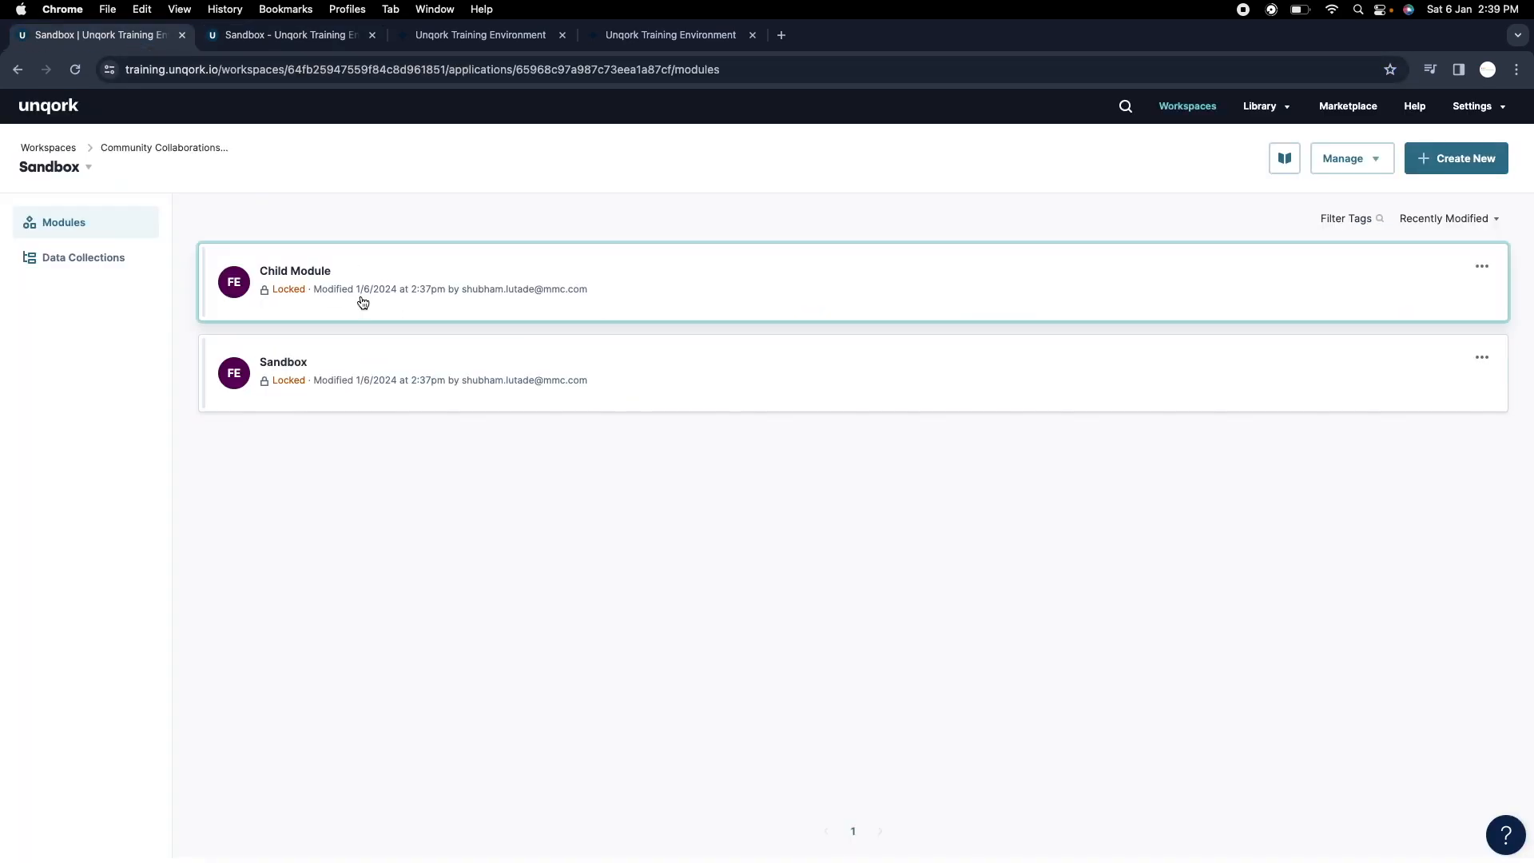
left_click(360, 304)
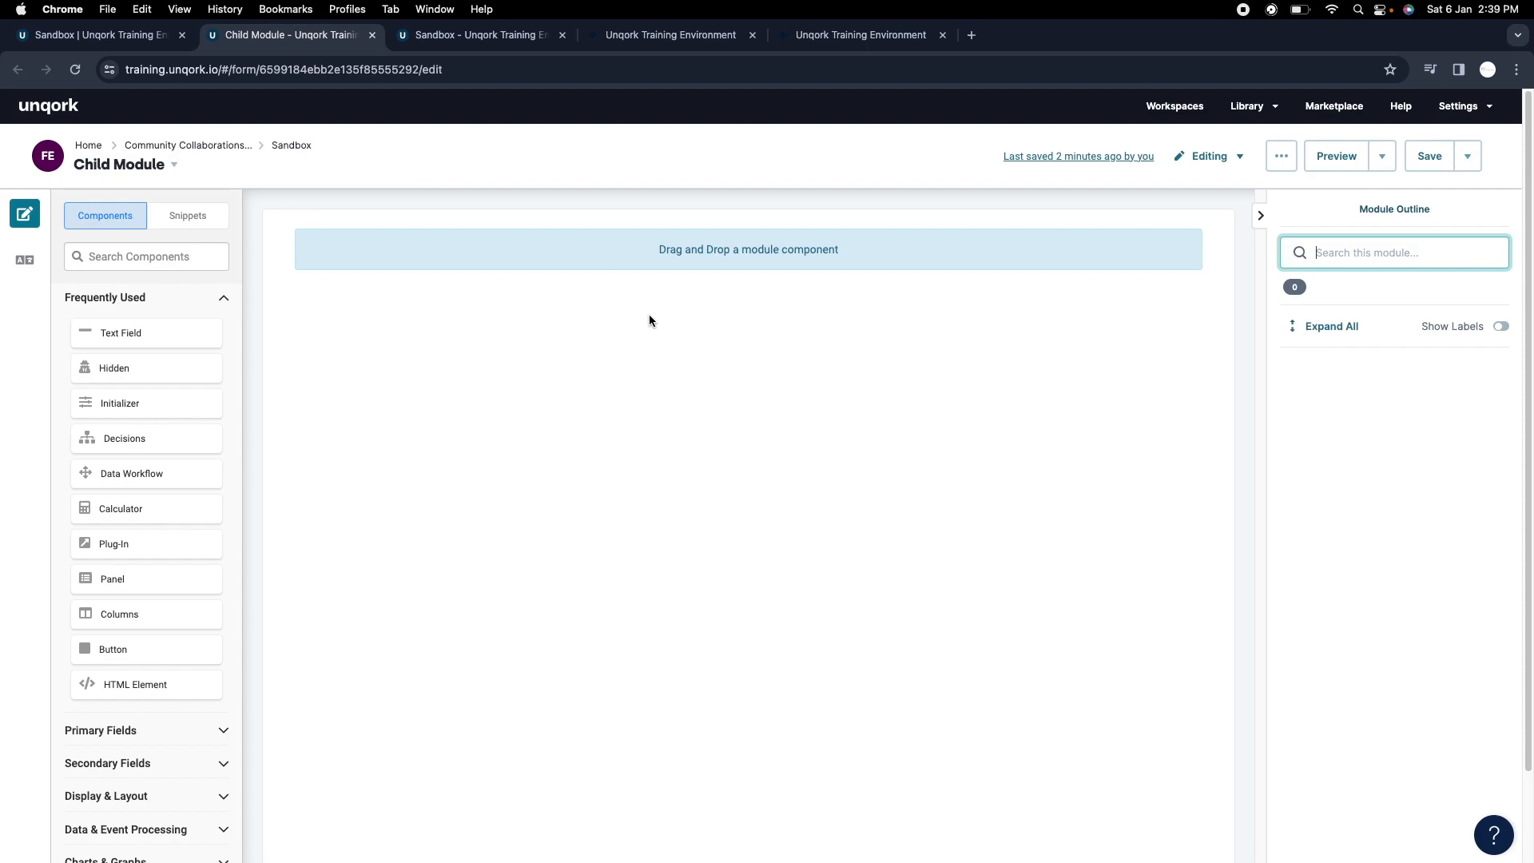
left_click_drag(130, 333, 685, 270)
Set the text field's label to "Text Field from child module" and save both the component and Child Module.
double_click(300, 184)
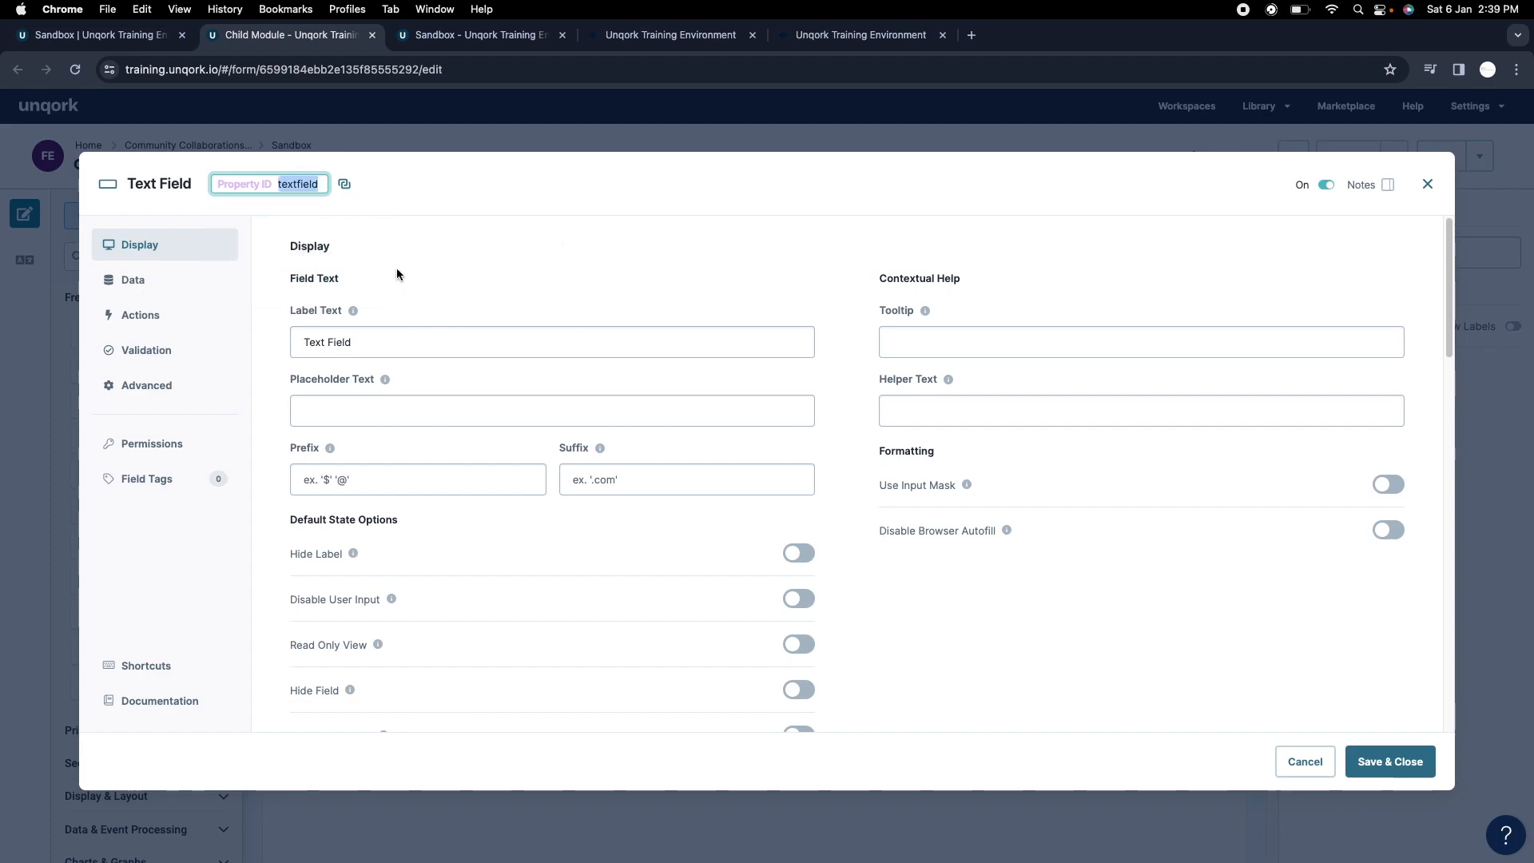
double_click(402, 342)
key("Right")
type("from ")
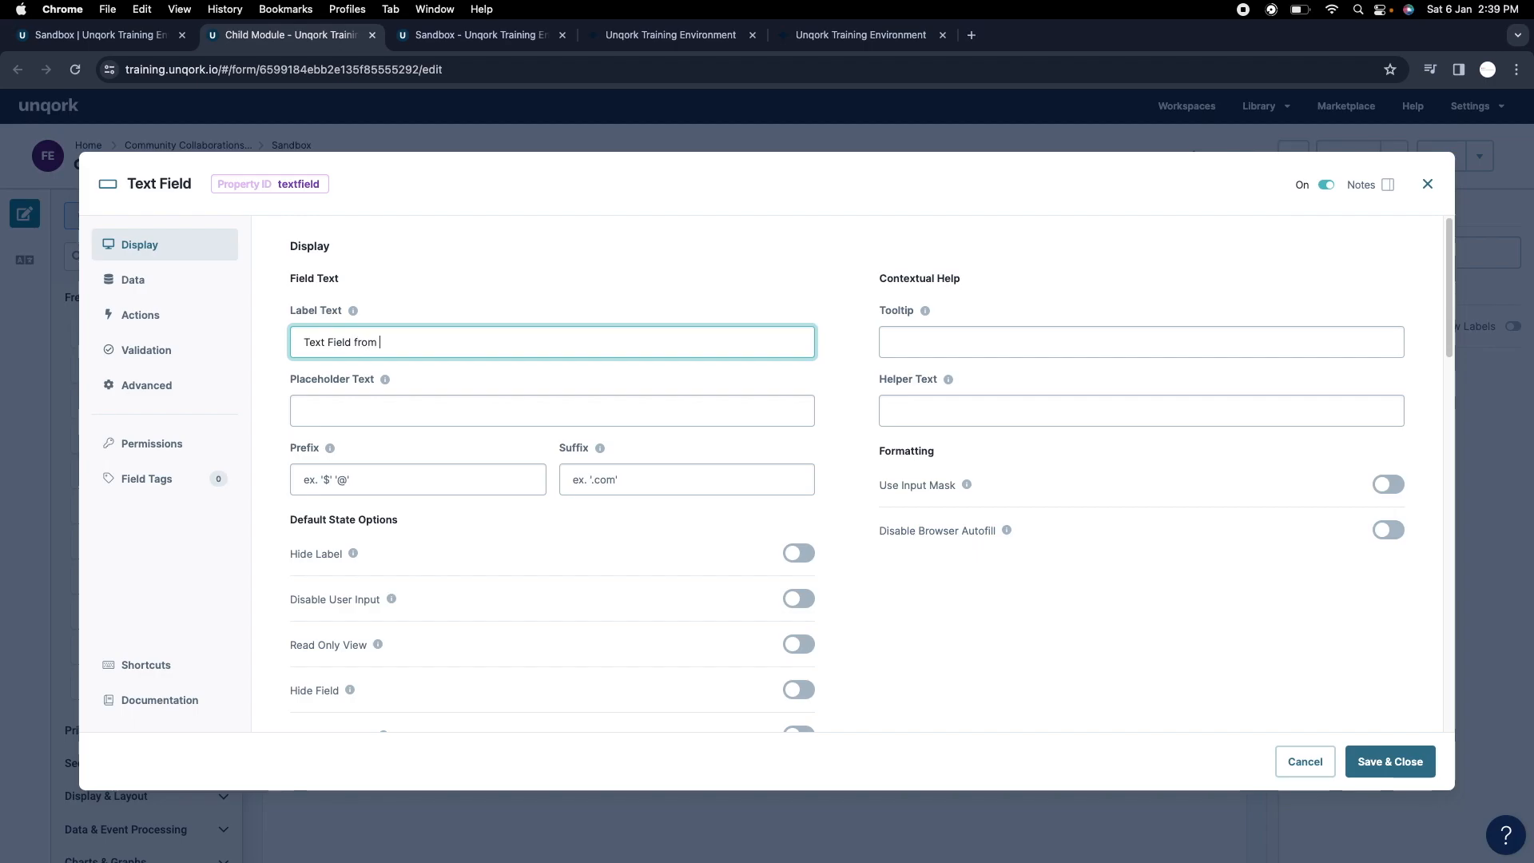
type("child module")
left_click(1391, 762)
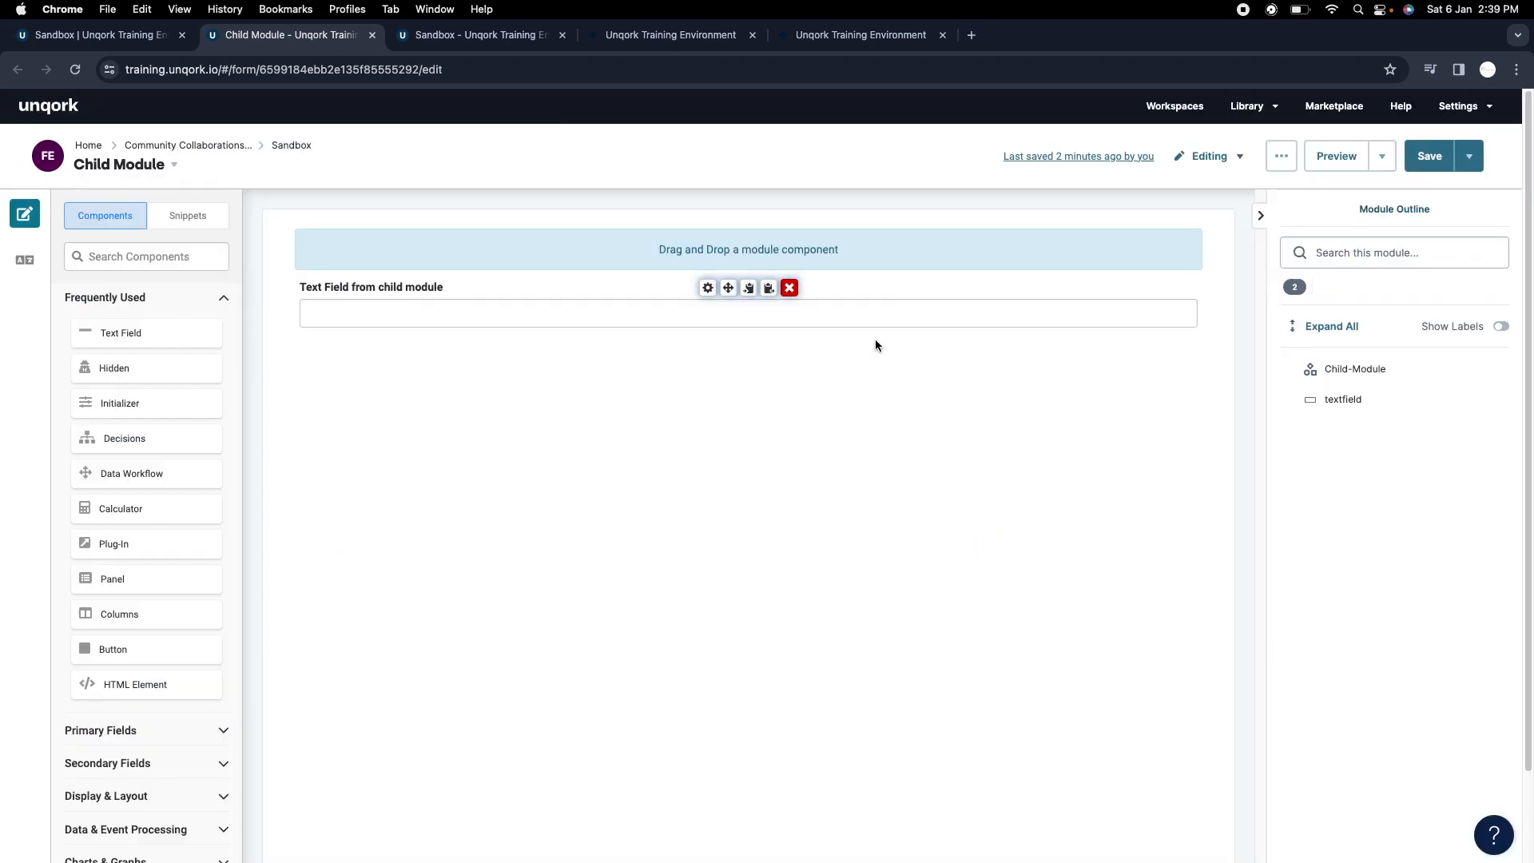
left_click(1430, 155)
Reload the Sandbox preview and check the text field imported from Child Module under panelTest.
left_click(494, 41)
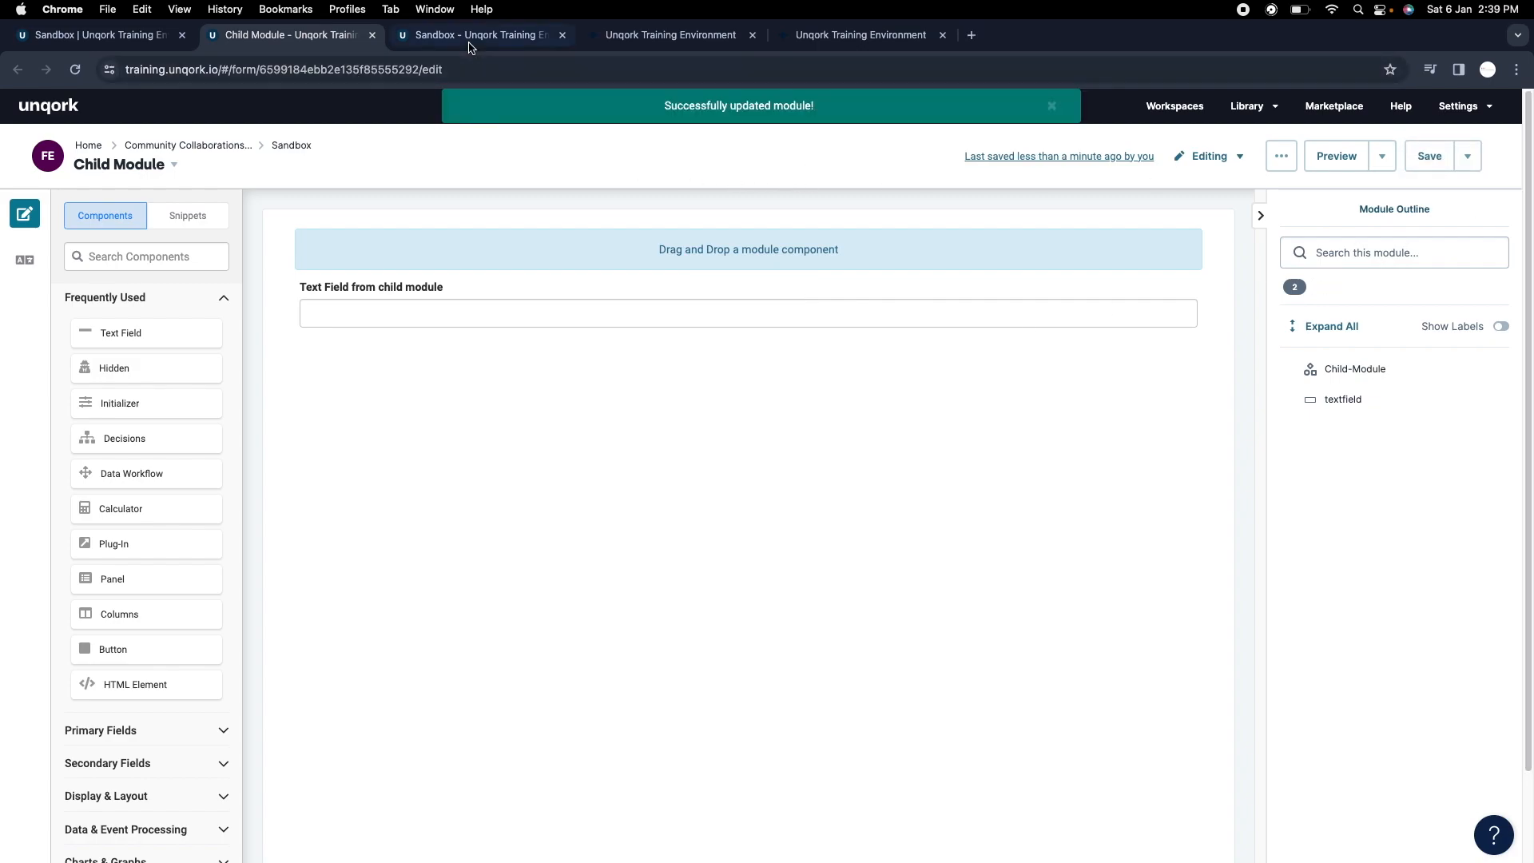
left_click(660, 37)
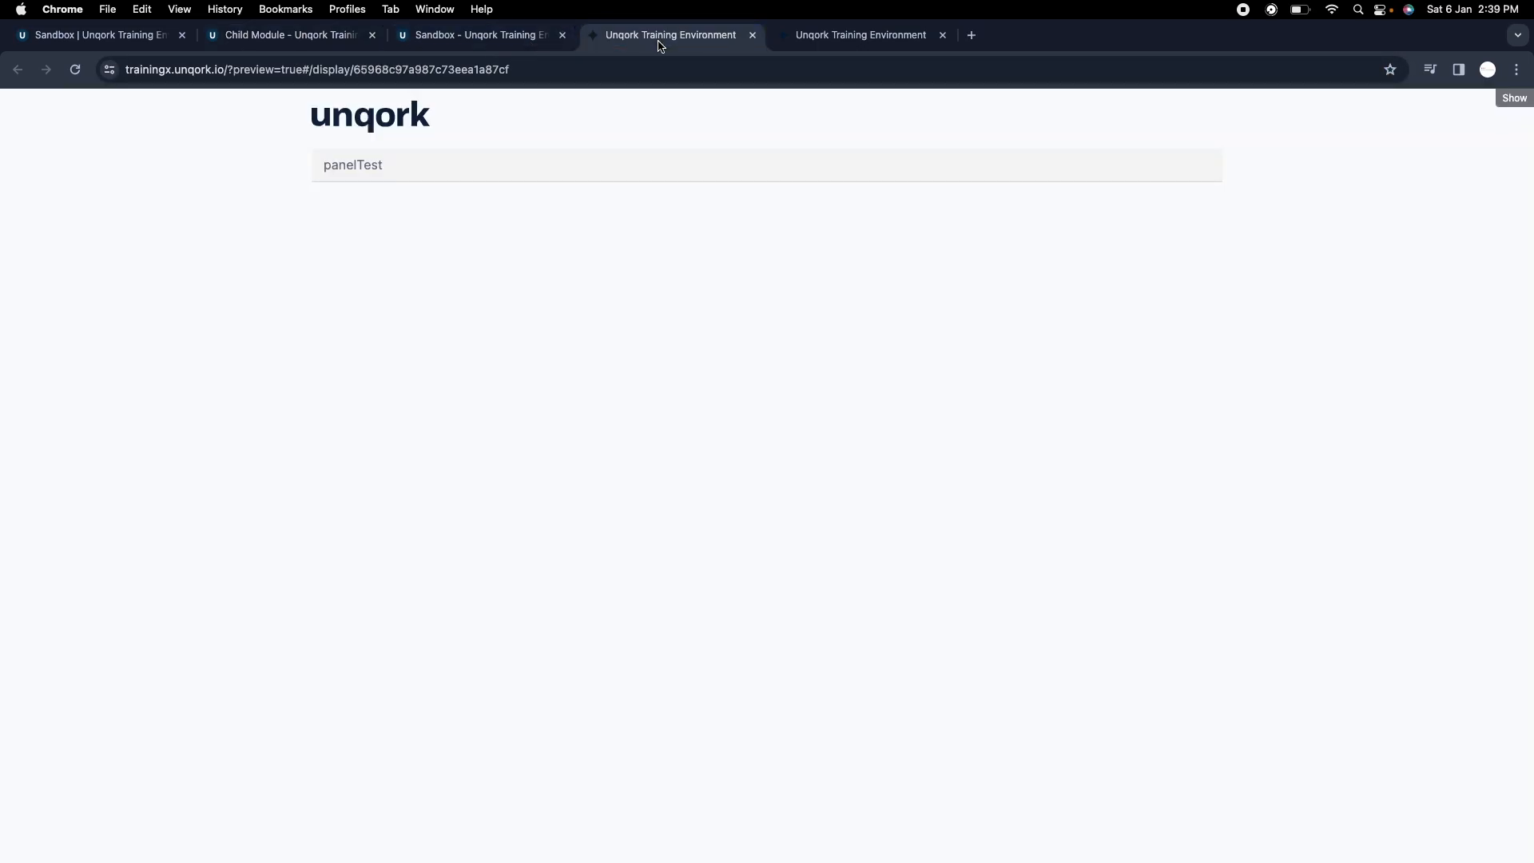
left_click(75, 70)
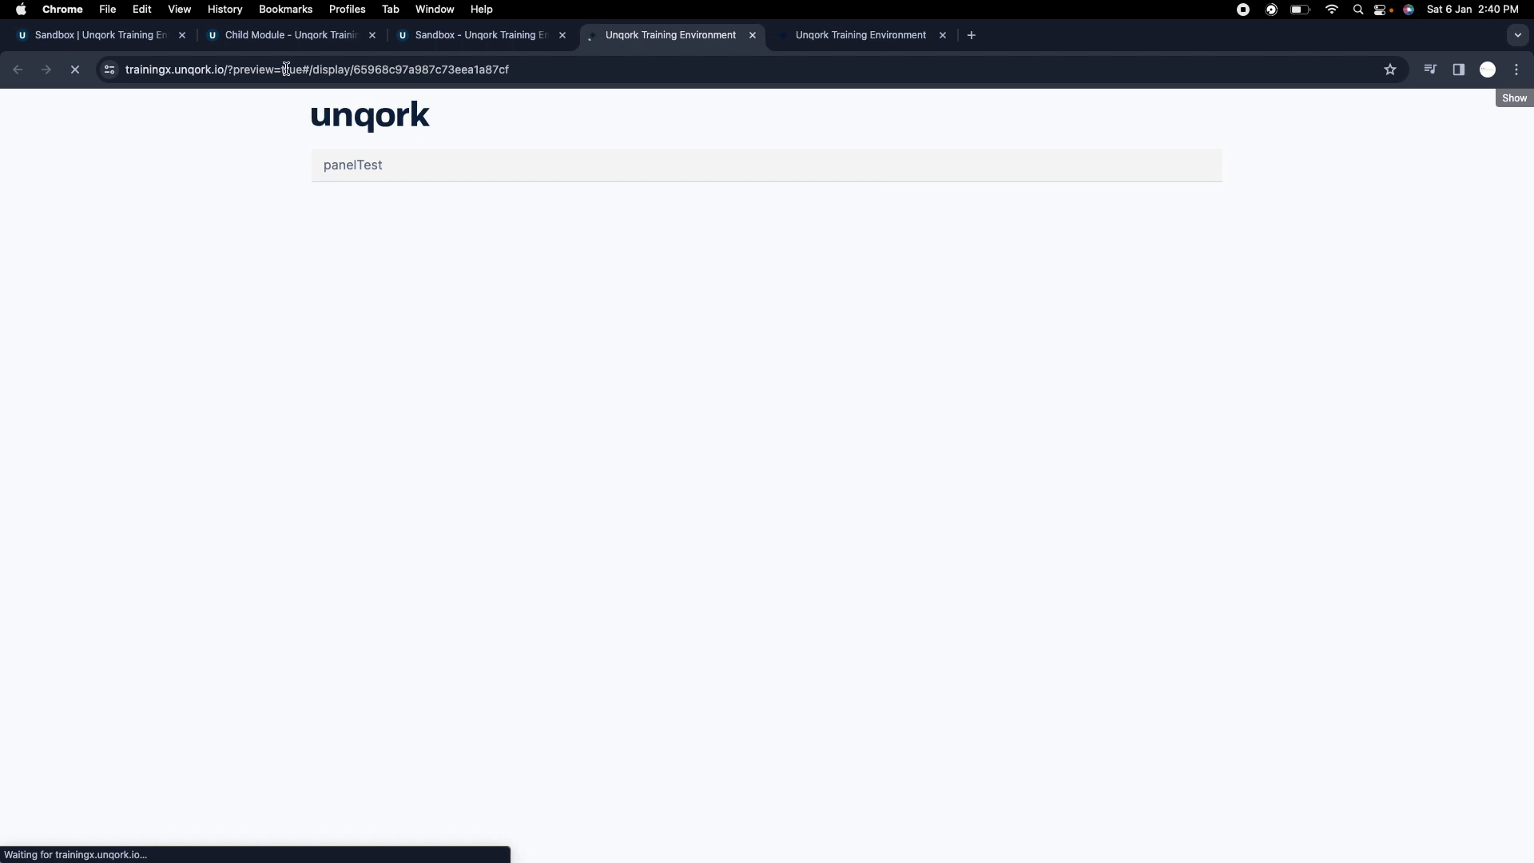
left_click(281, 40)
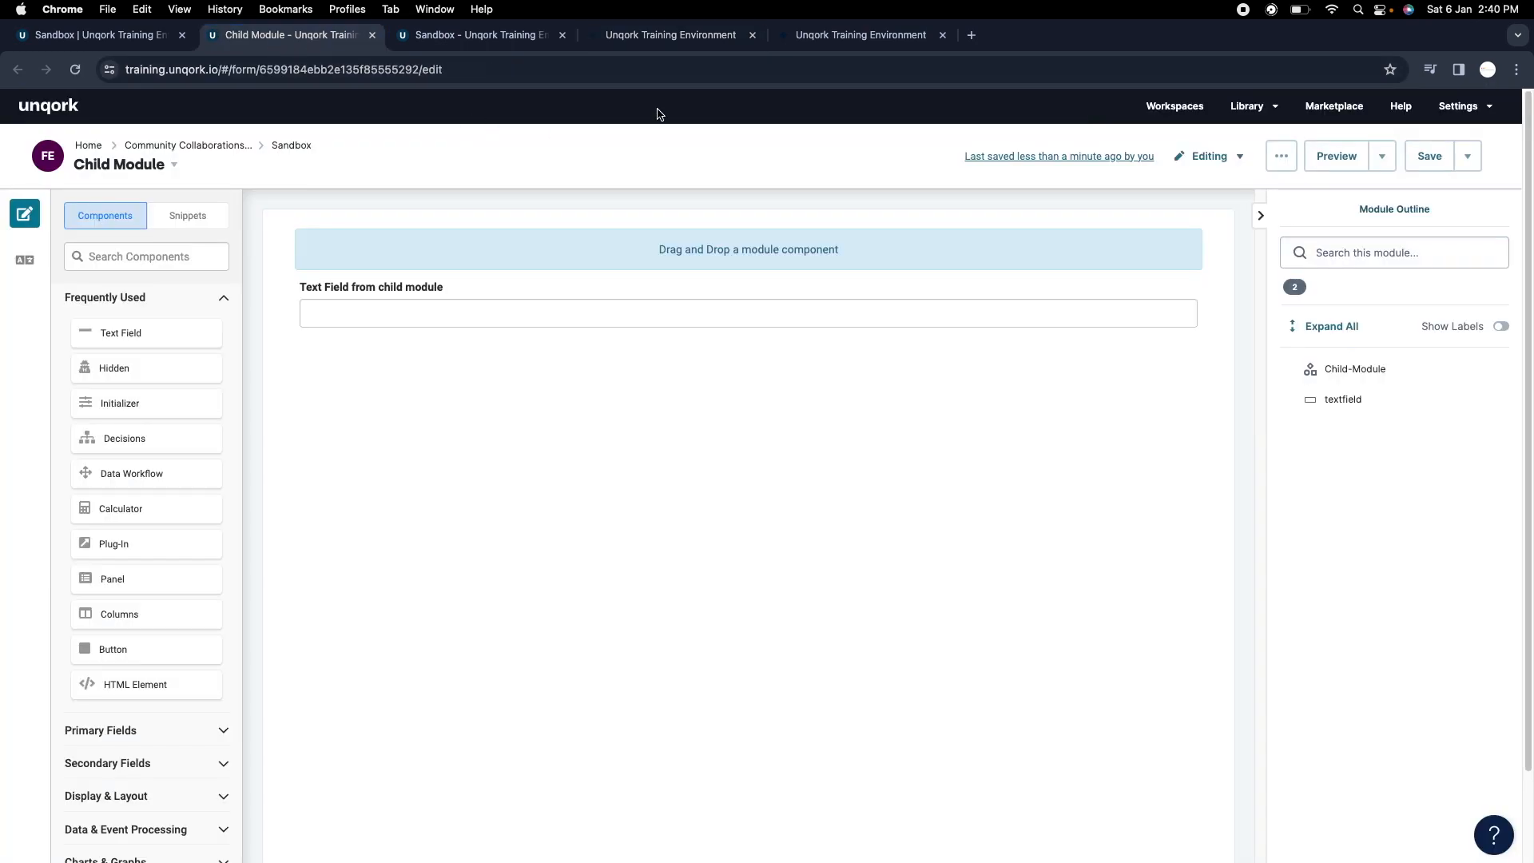
left_click(667, 37)
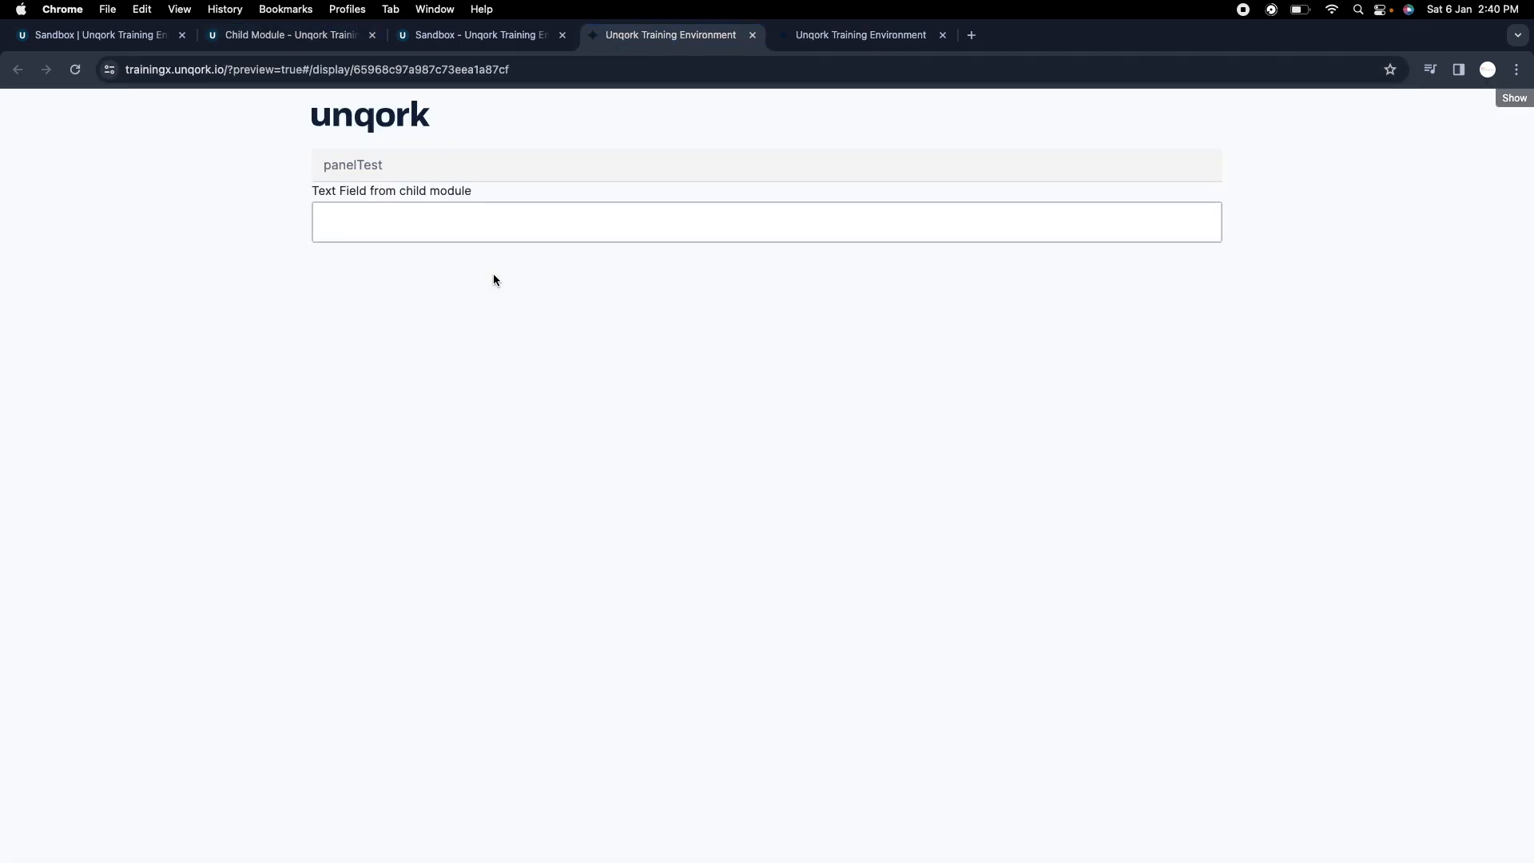
left_click(370, 209)
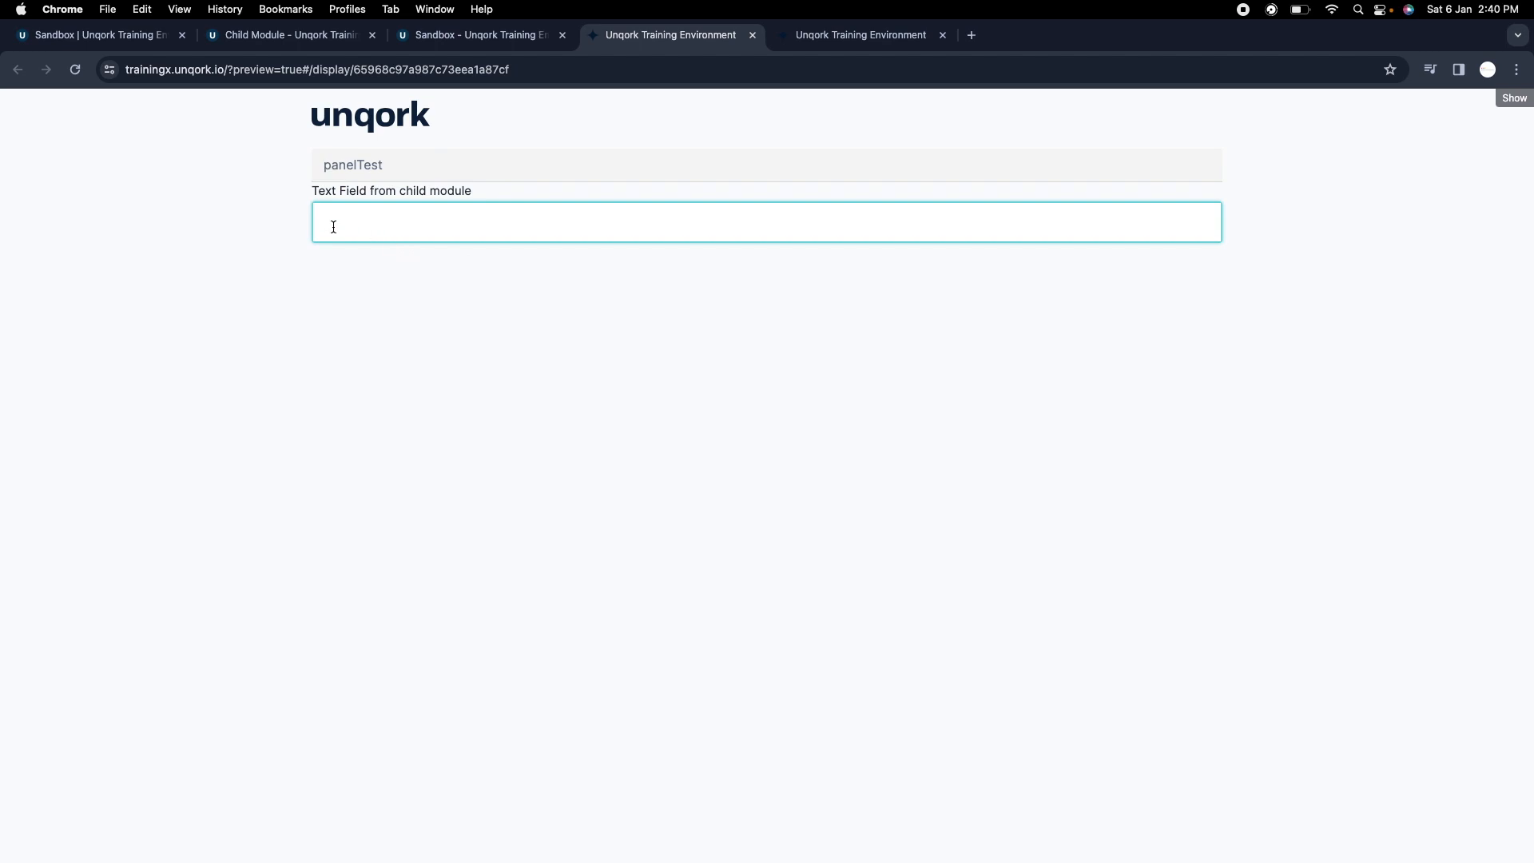
Compare Child Module's text field with the Sandbox preview and the panelTest import settings, closing the settings when done.
left_click(296, 36)
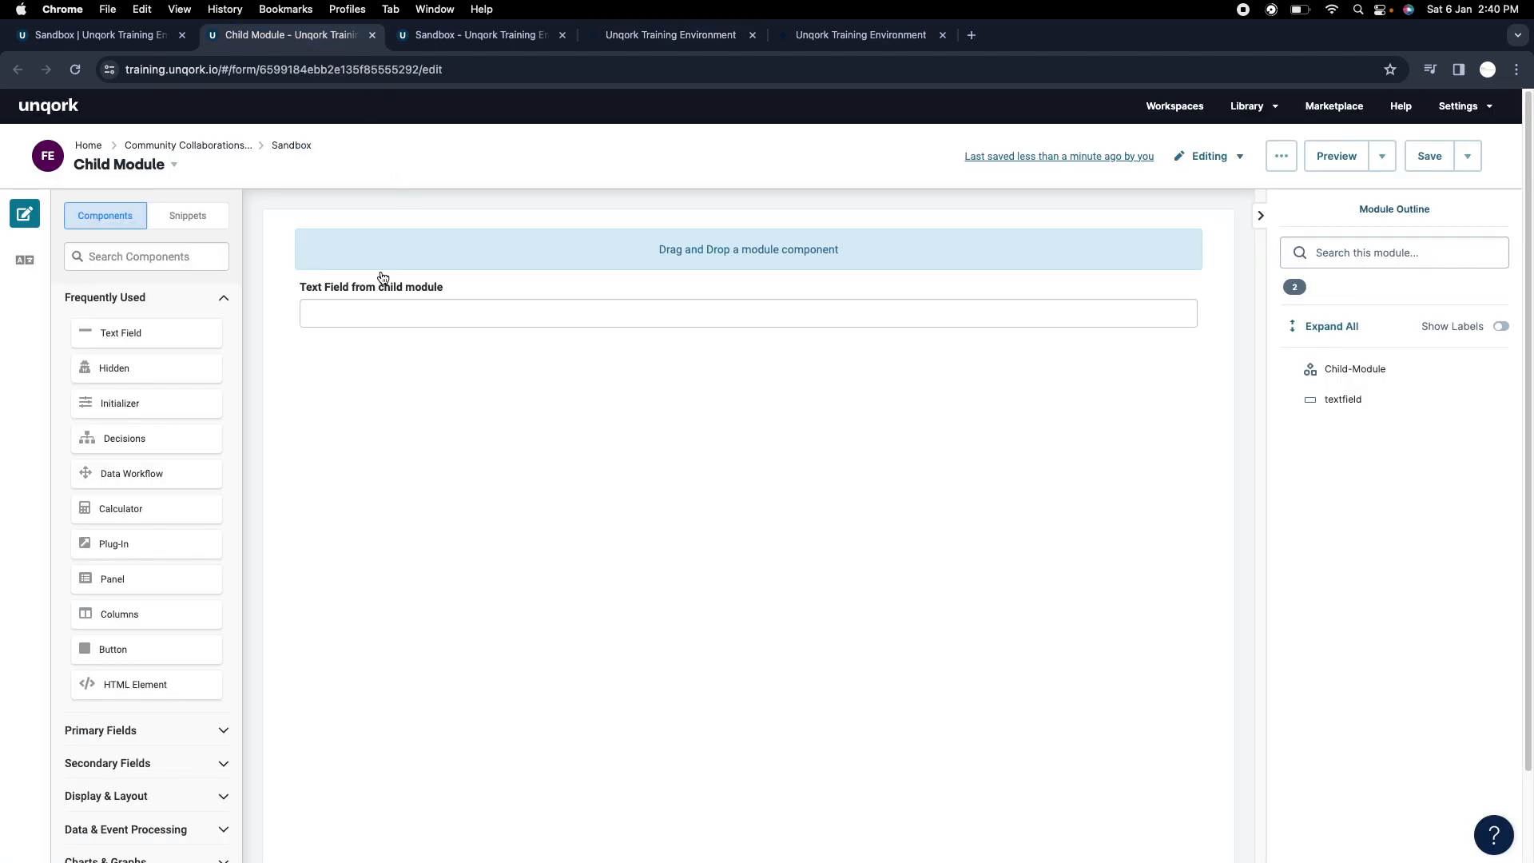
mouse_move(453, 290)
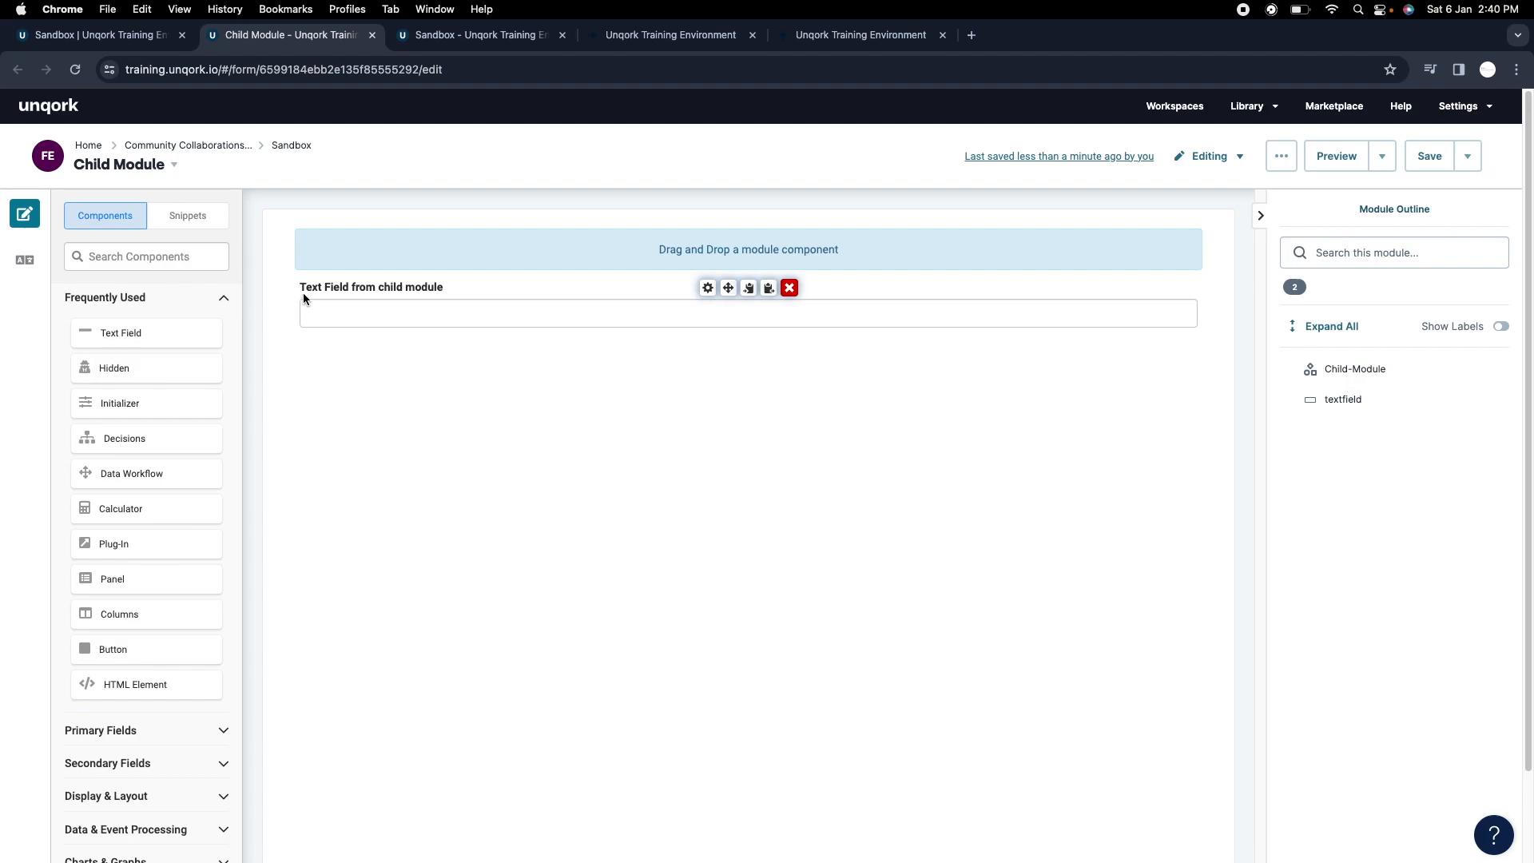
left_click(481, 40)
left_click(673, 35)
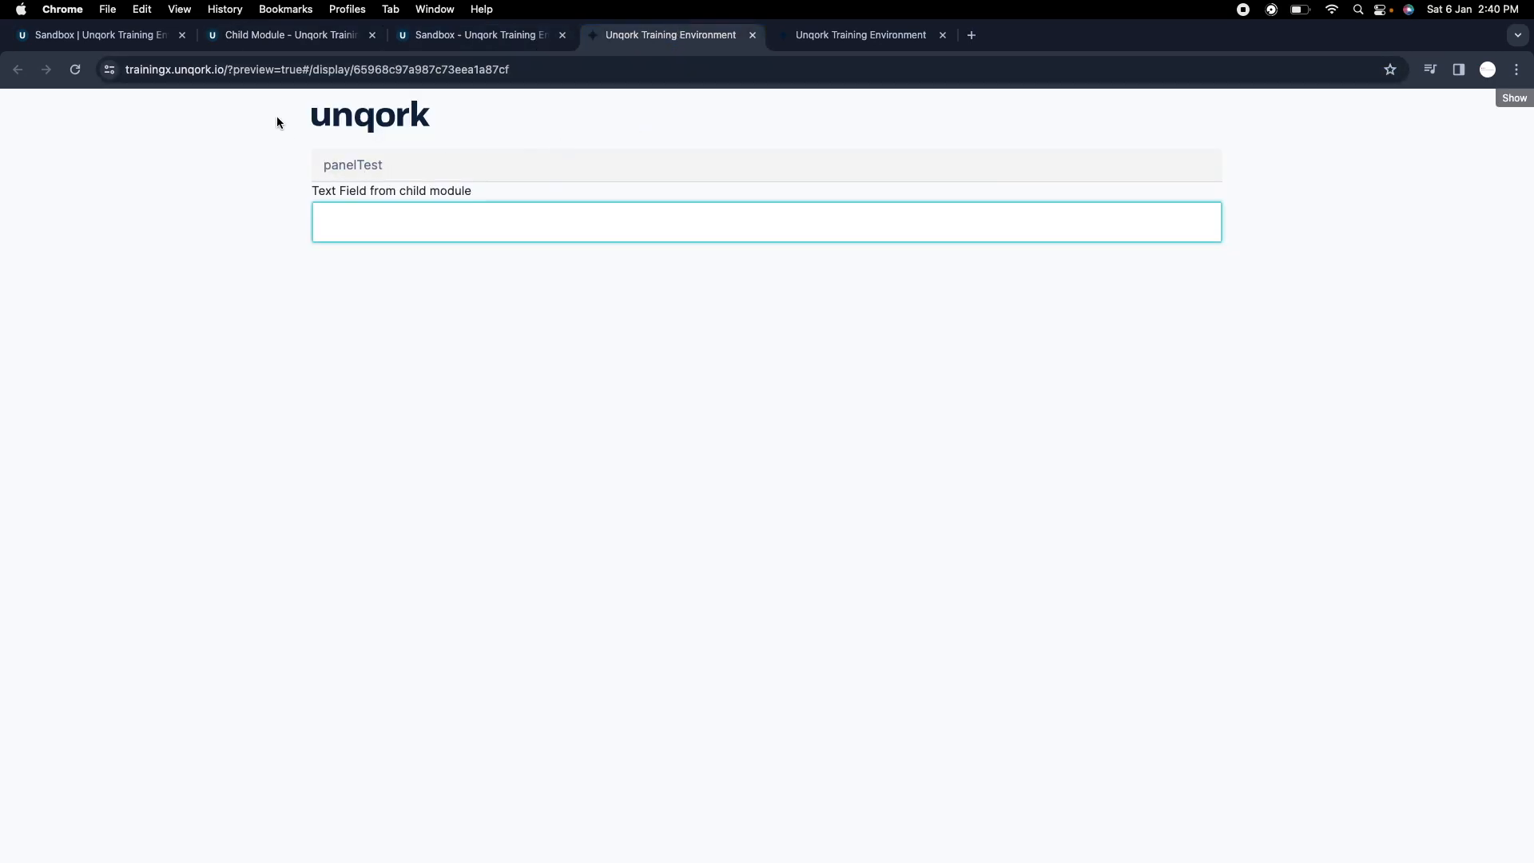
left_click(250, 35)
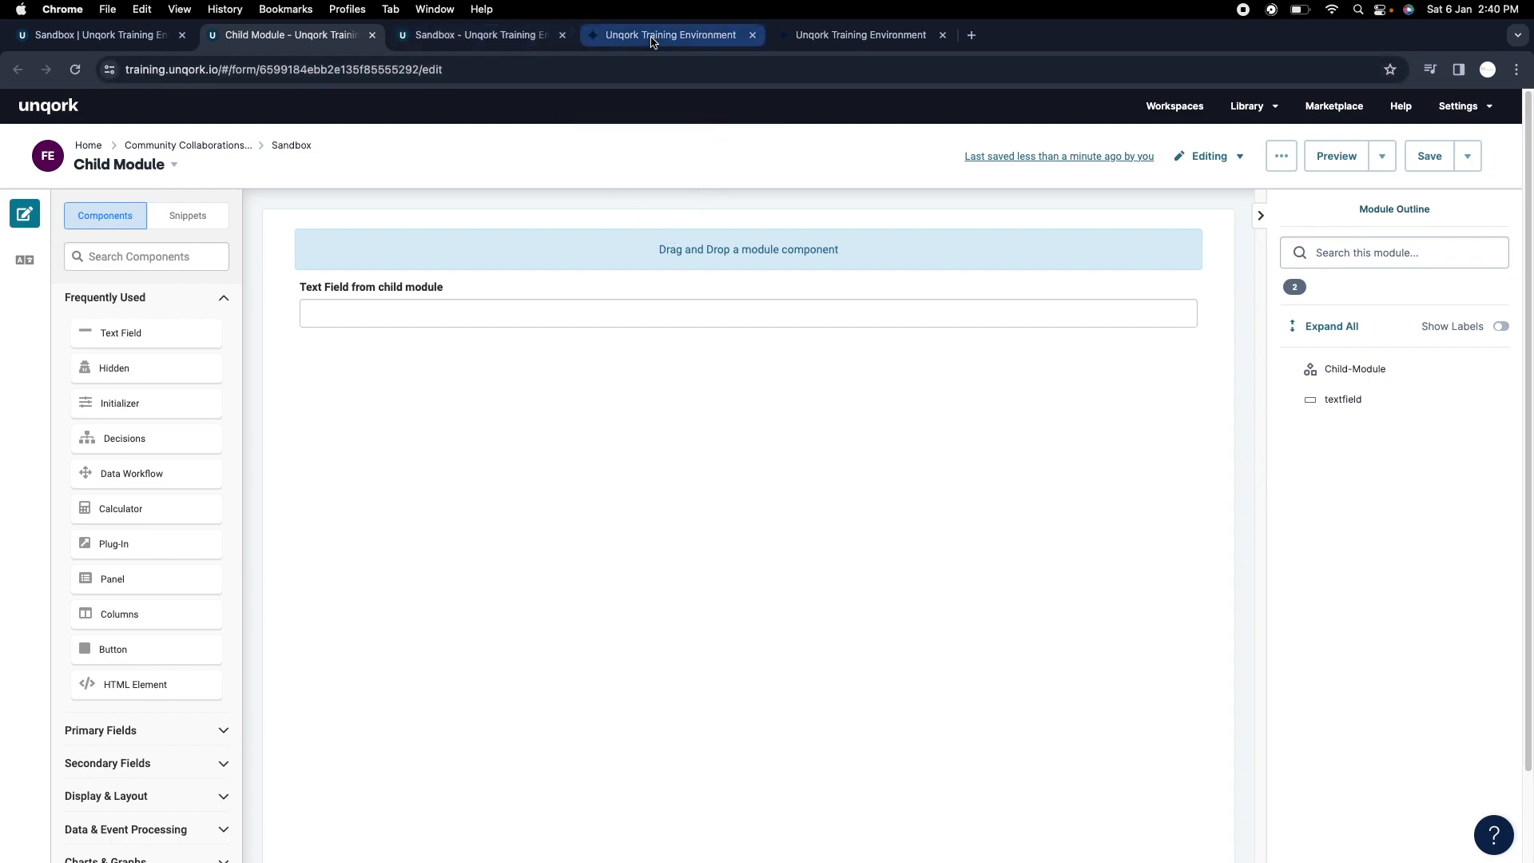
left_click(502, 40)
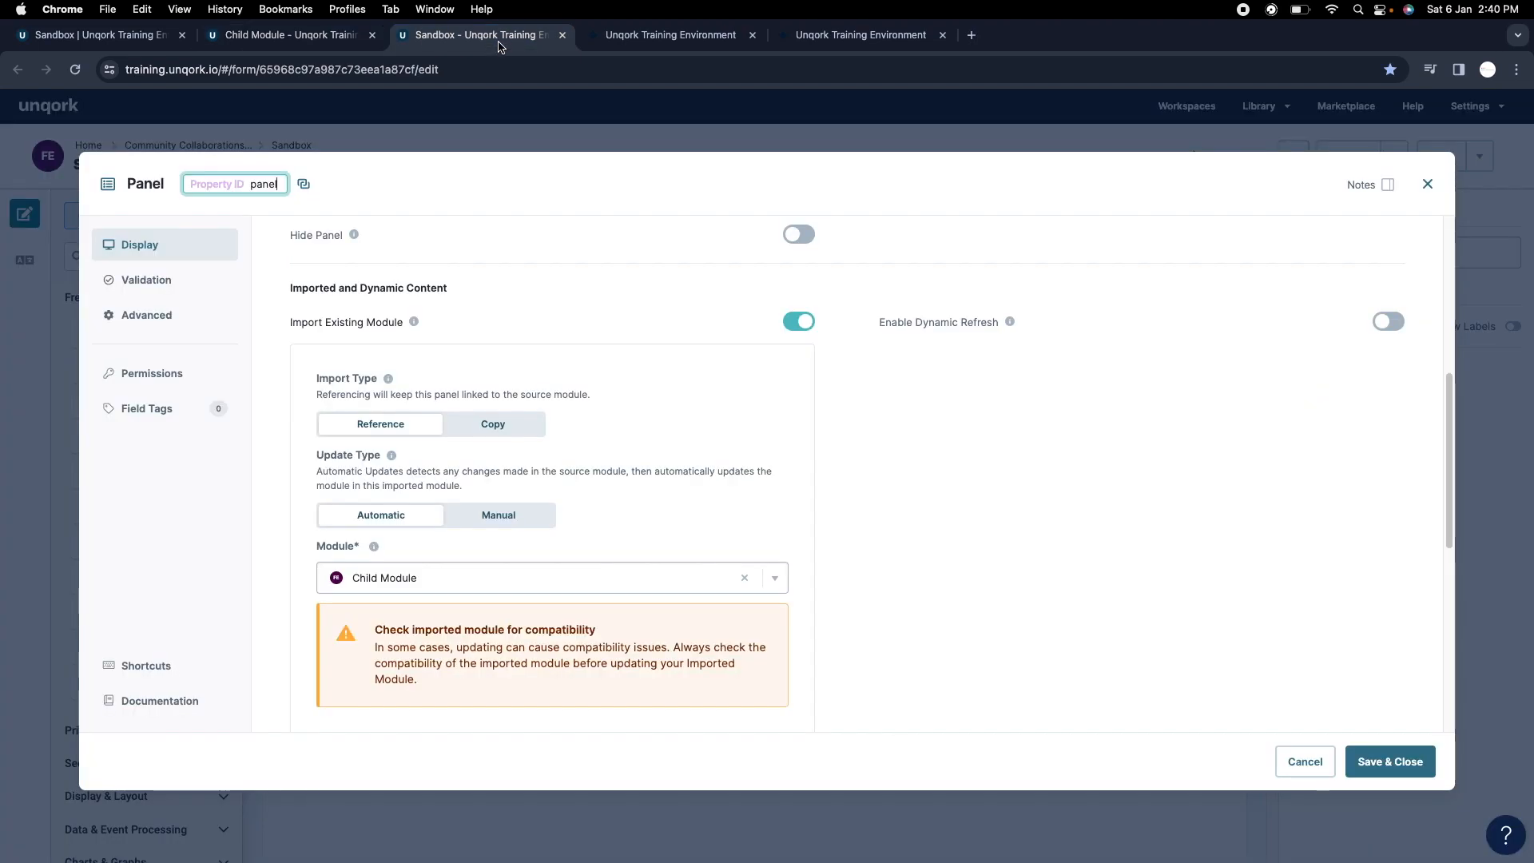
left_click(1428, 184)
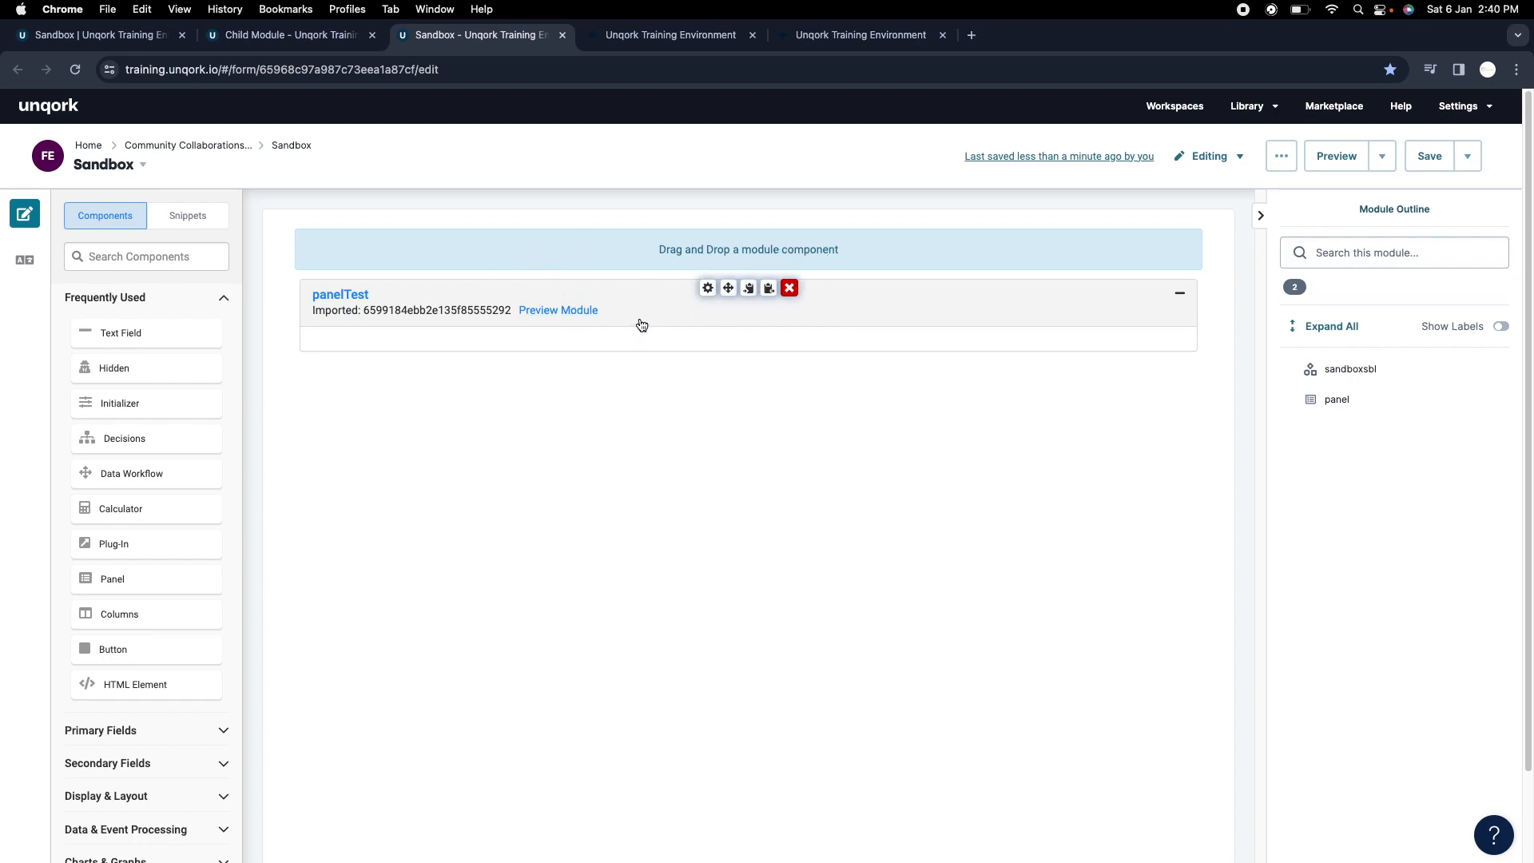
left_click(289, 36)
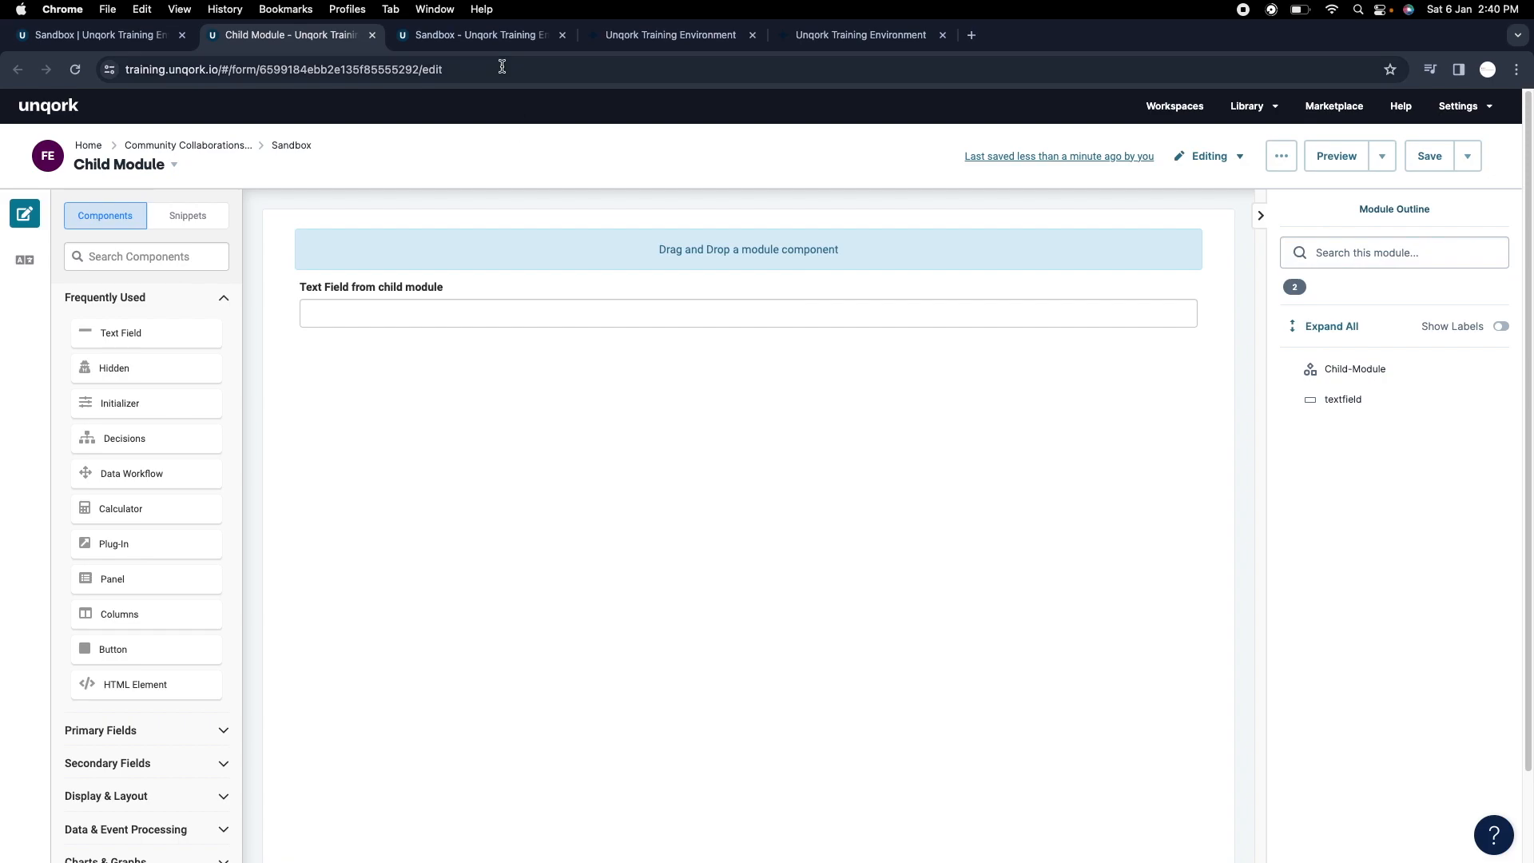
left_click(481, 35)
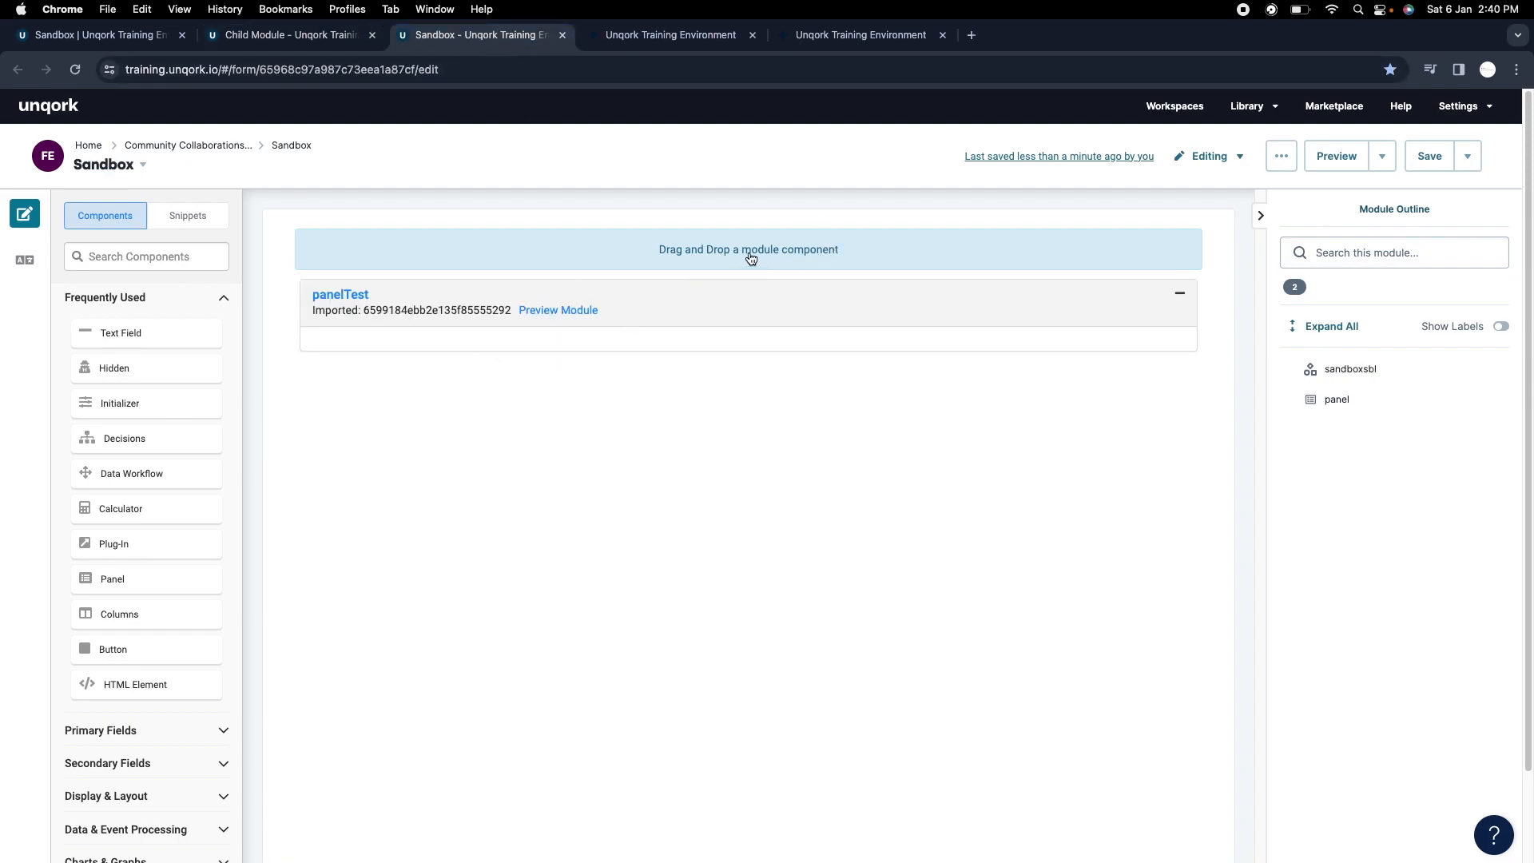
Reopen the panelTest panel's settings and read the explanation of the Allow Validation option.
mouse_move(655, 288)
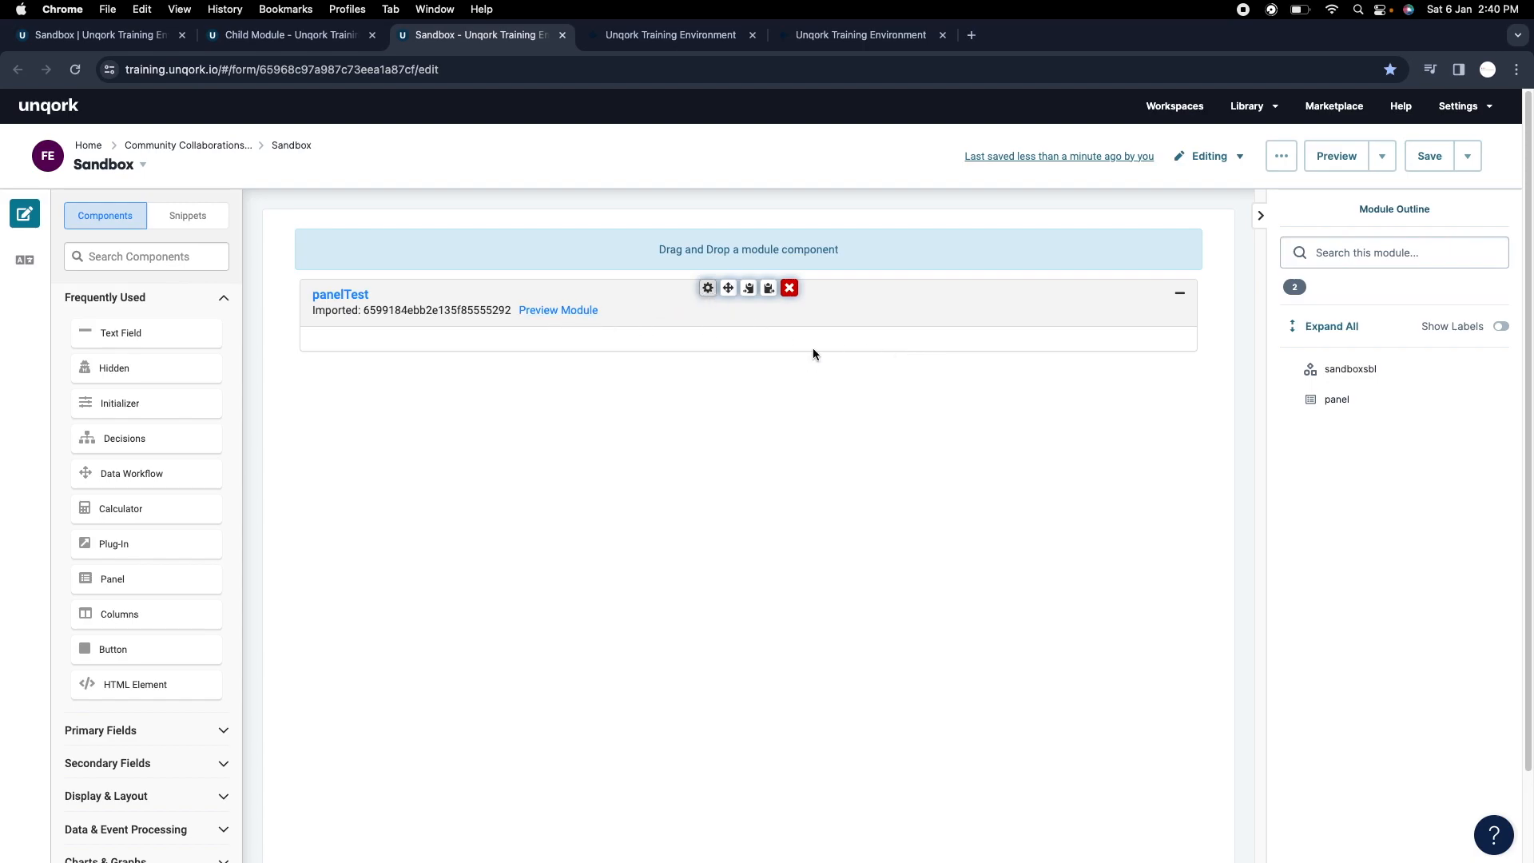
scroll(896, 390, "down", 10)
scroll(871, 398, "down", 2)
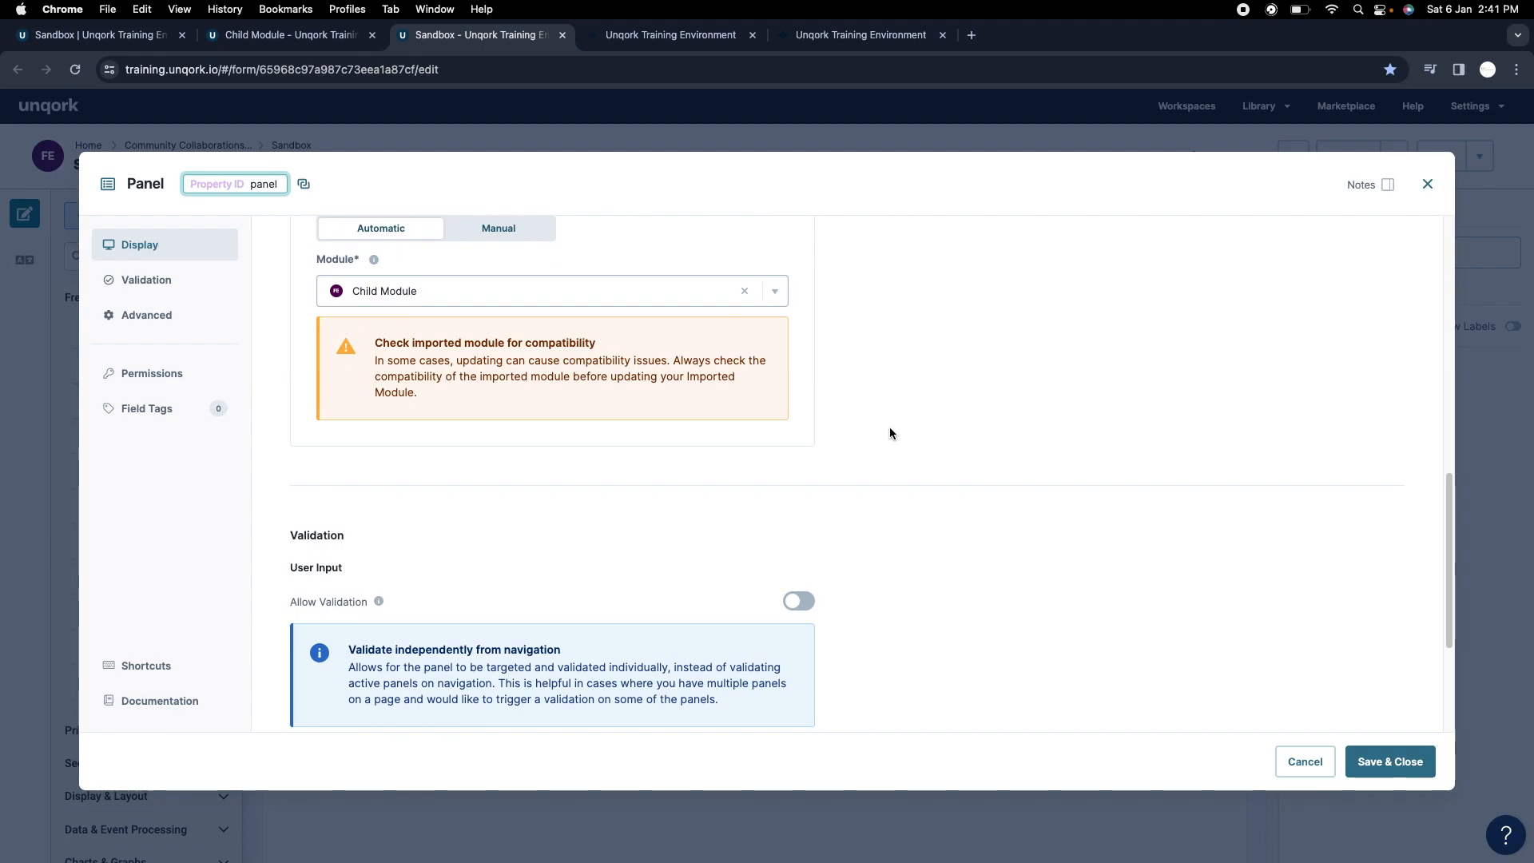
mouse_move(381, 600)
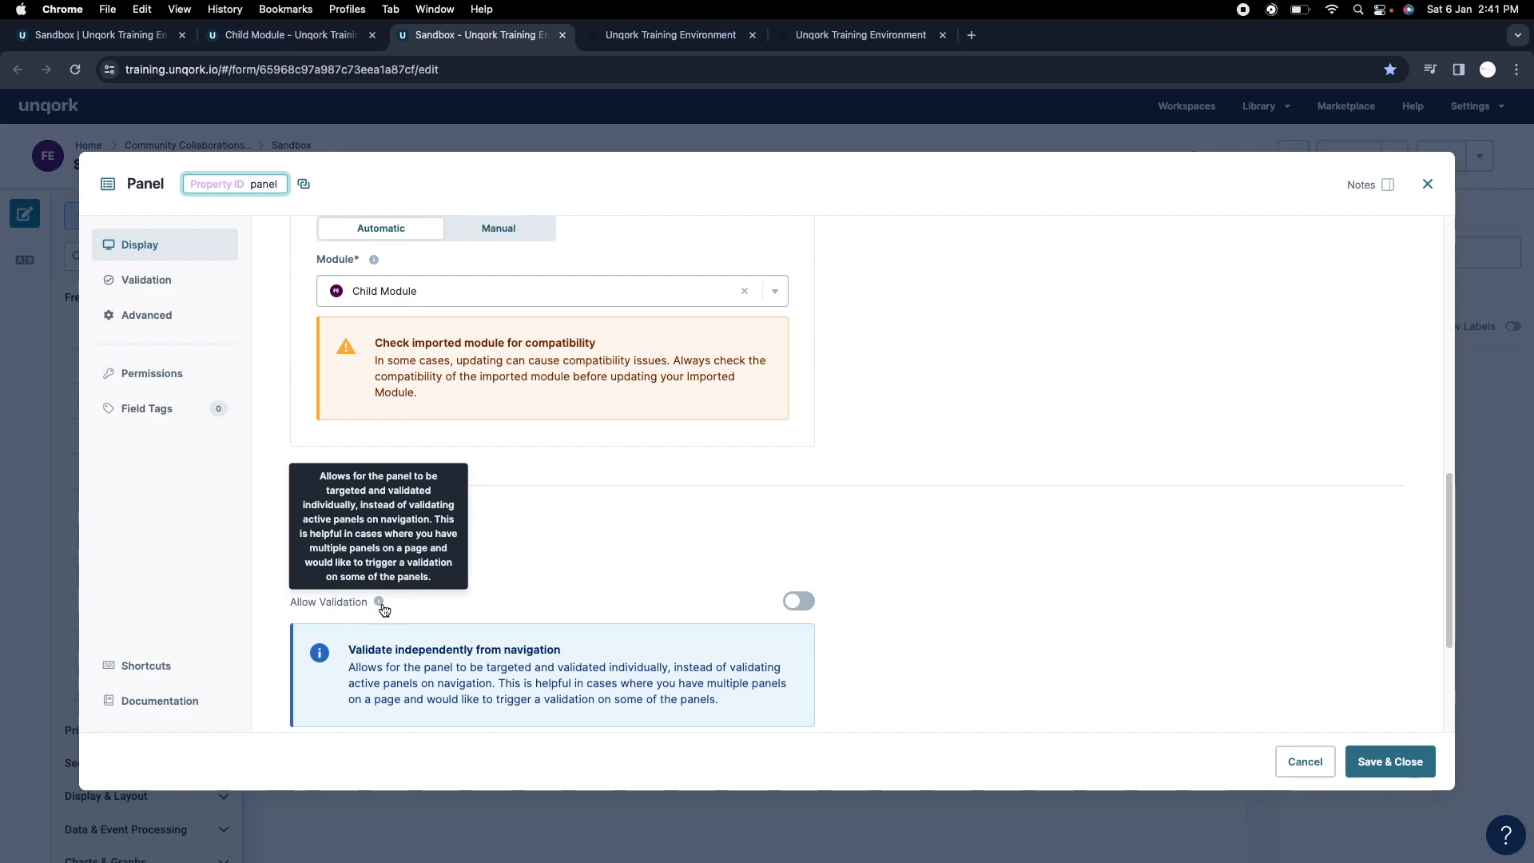
Read the note on validating the panel independently from navigation, highlighting the word "navigation".
scroll(800, 528, "down", 1)
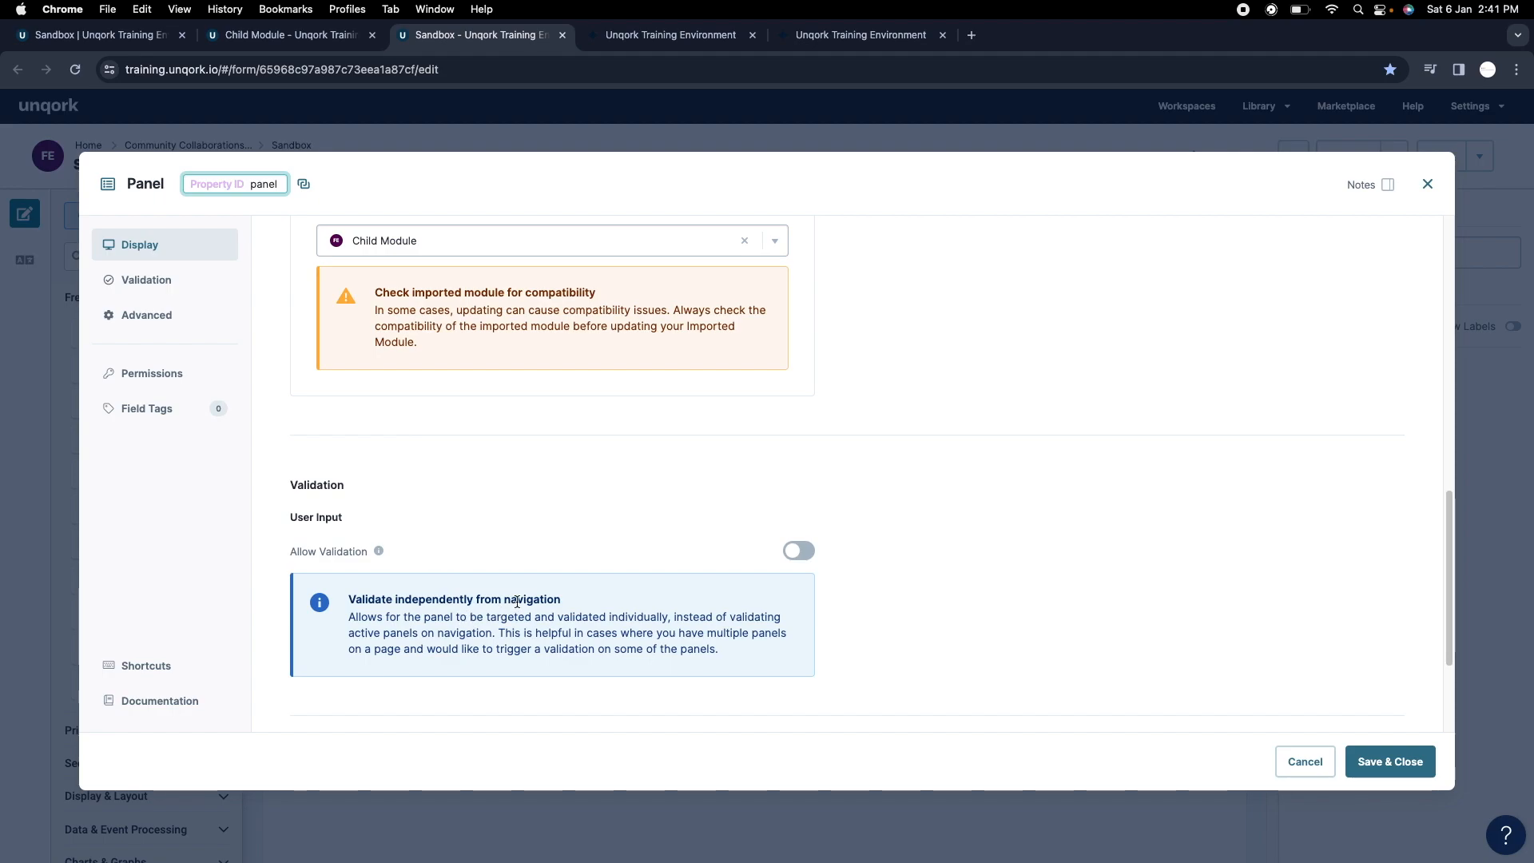
left_click_drag(562, 606, 501, 603)
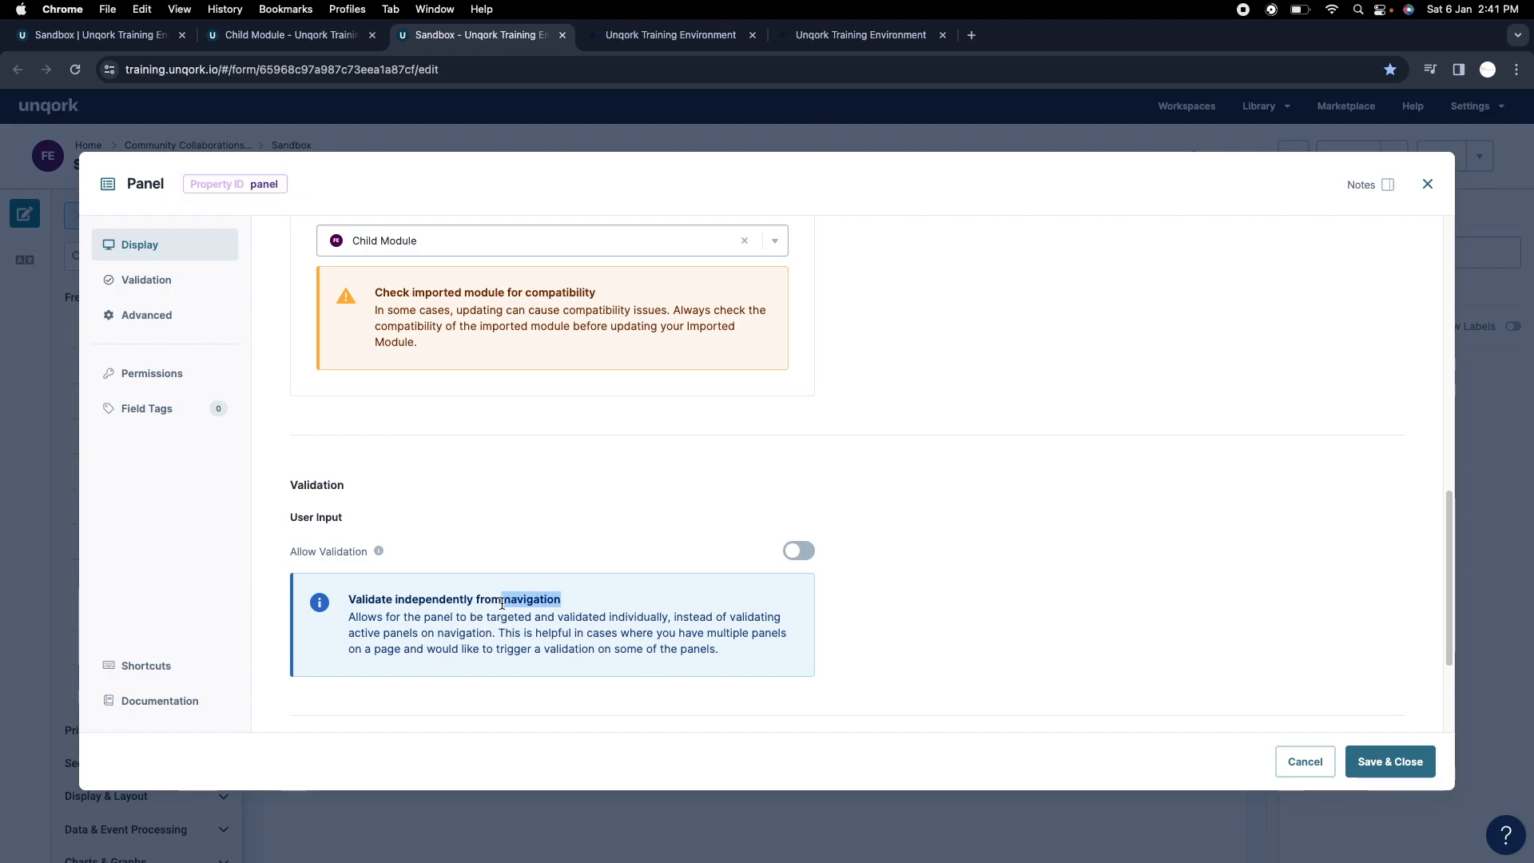
left_click(211, 549)
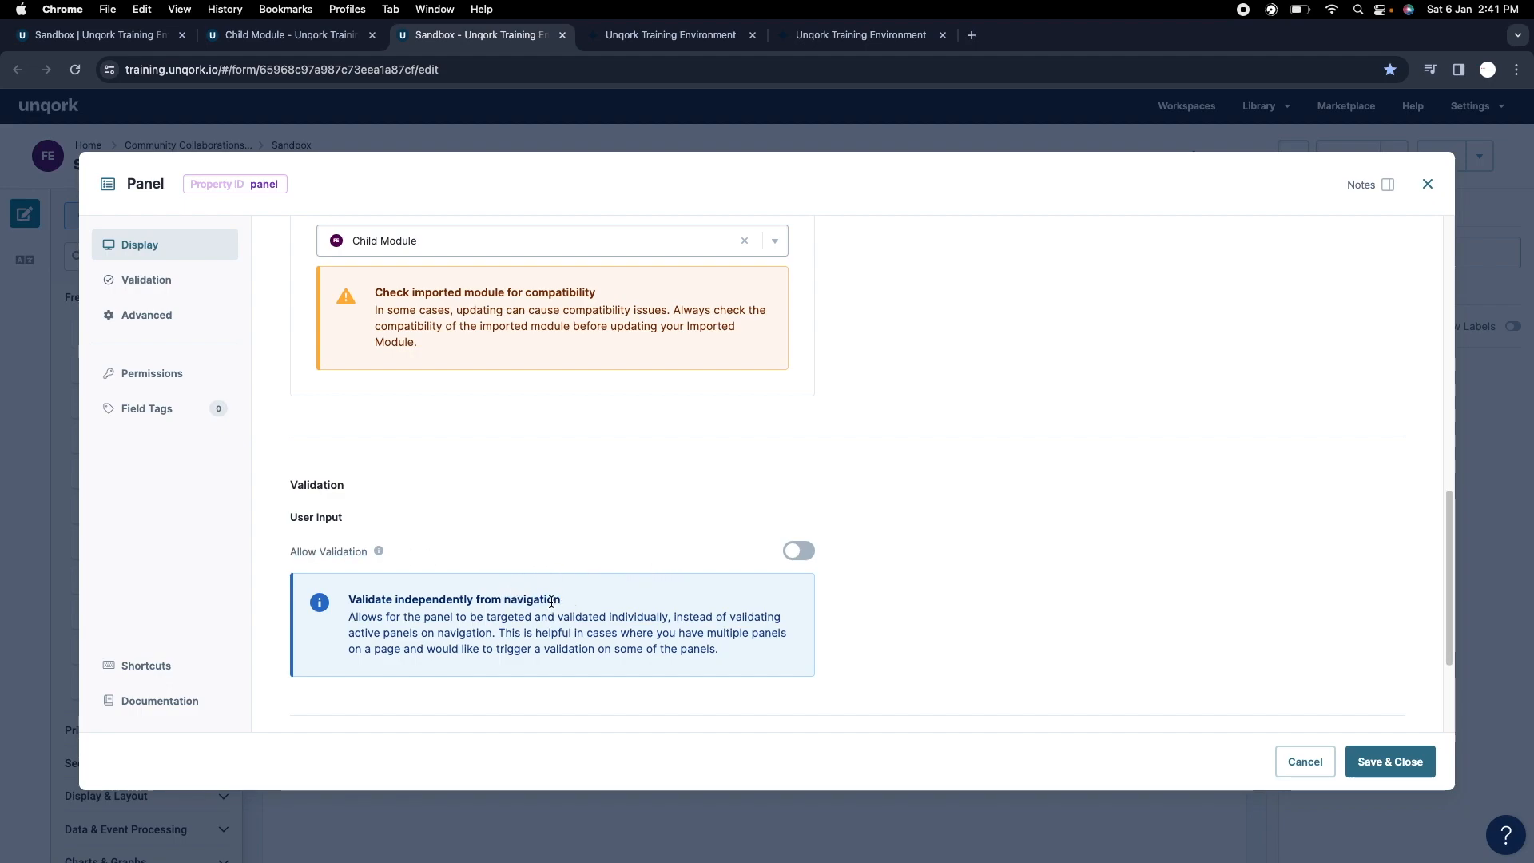
left_click_drag(505, 601, 556, 603)
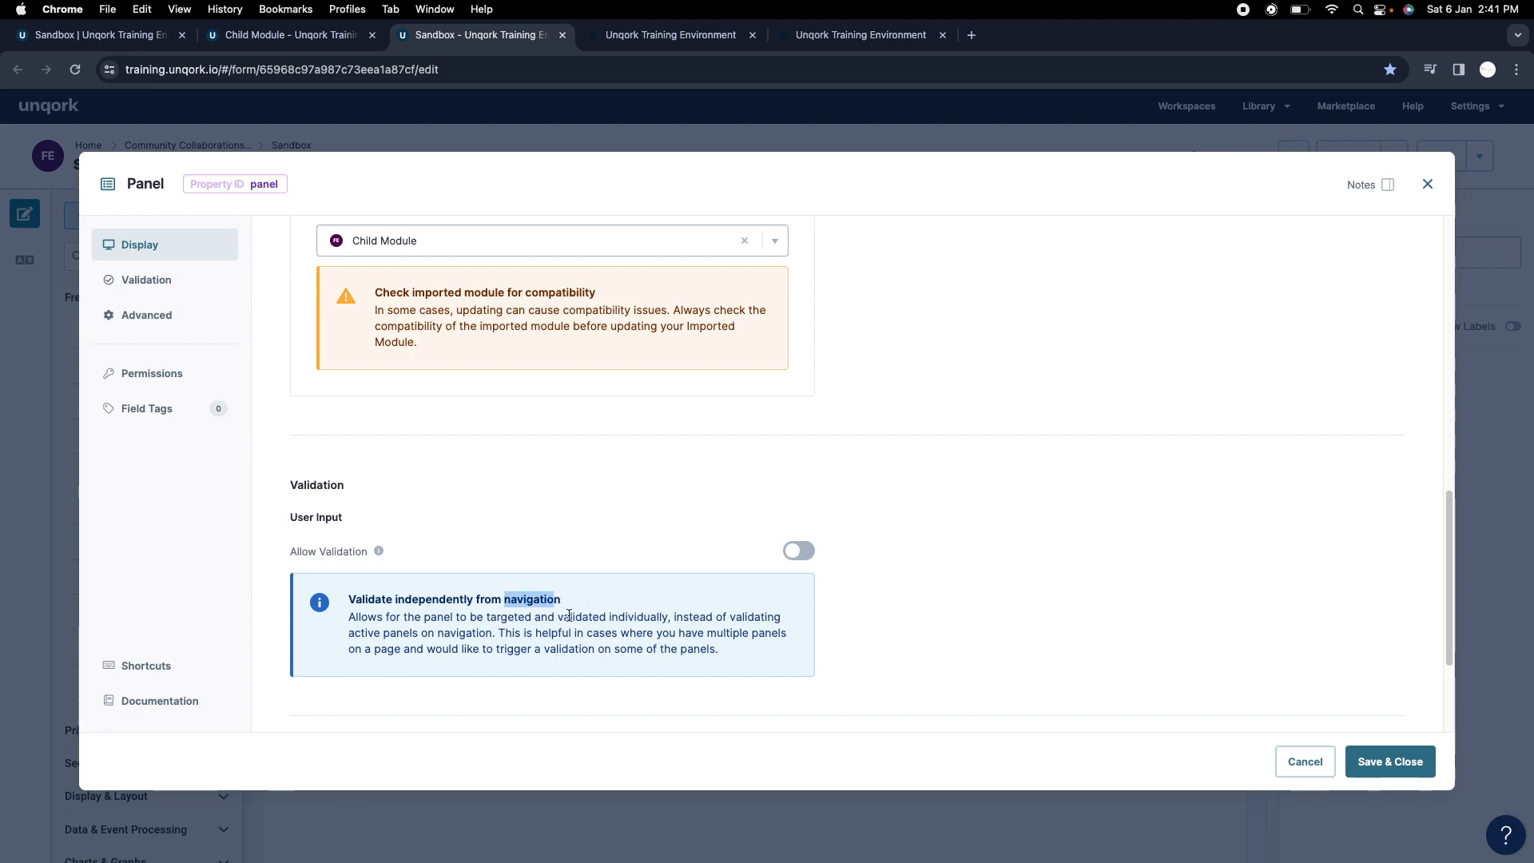
Enable Scrollspy for the panelTest panel without entering a vertical offset, and save both the panel and the Sandbox module.
scroll(558, 567, "up", 5)
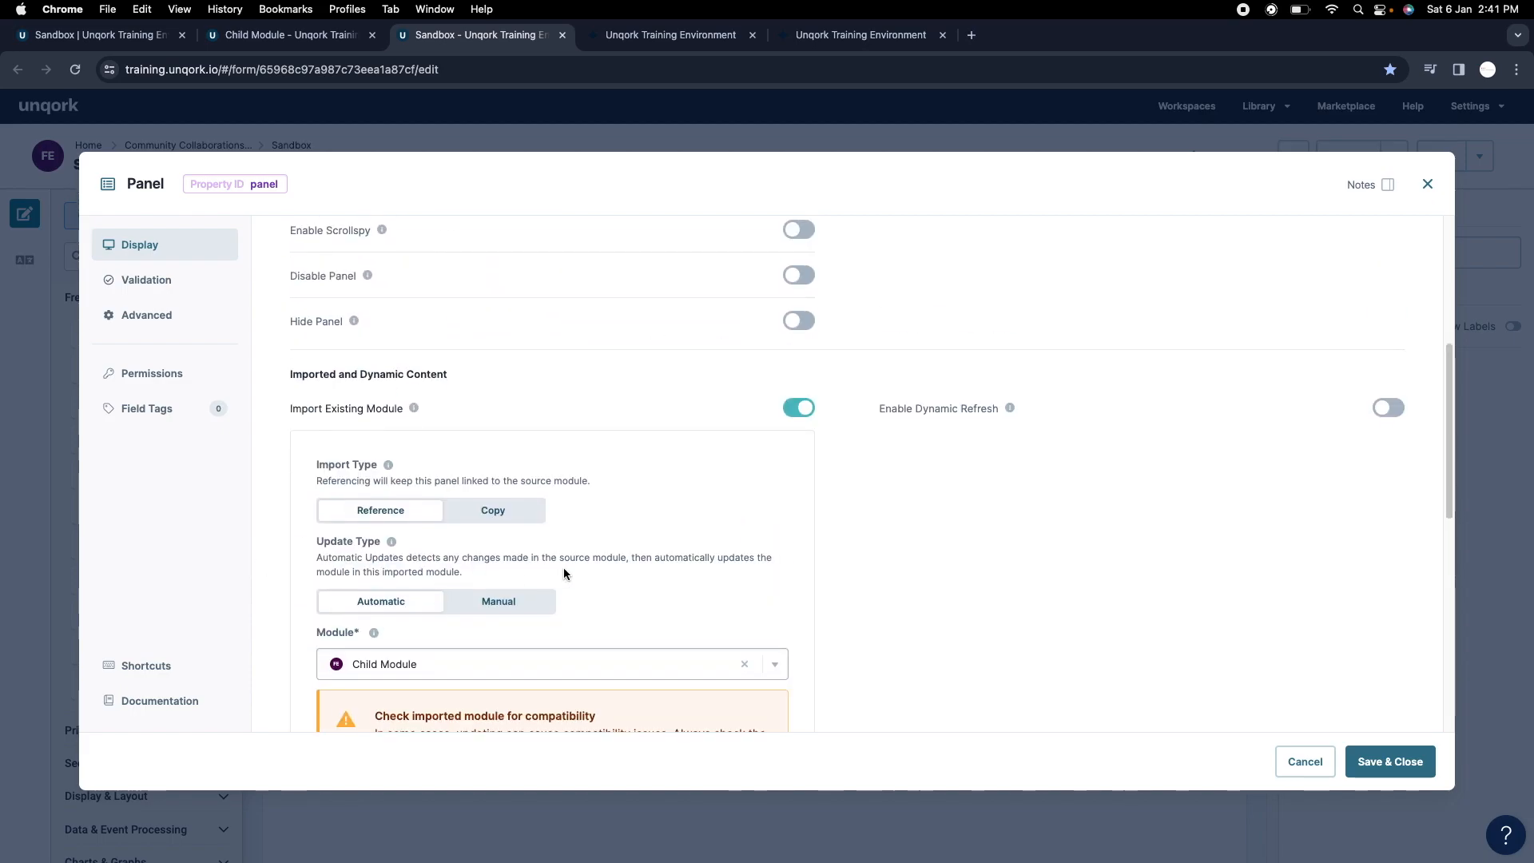
scroll(763, 560, "up", 1)
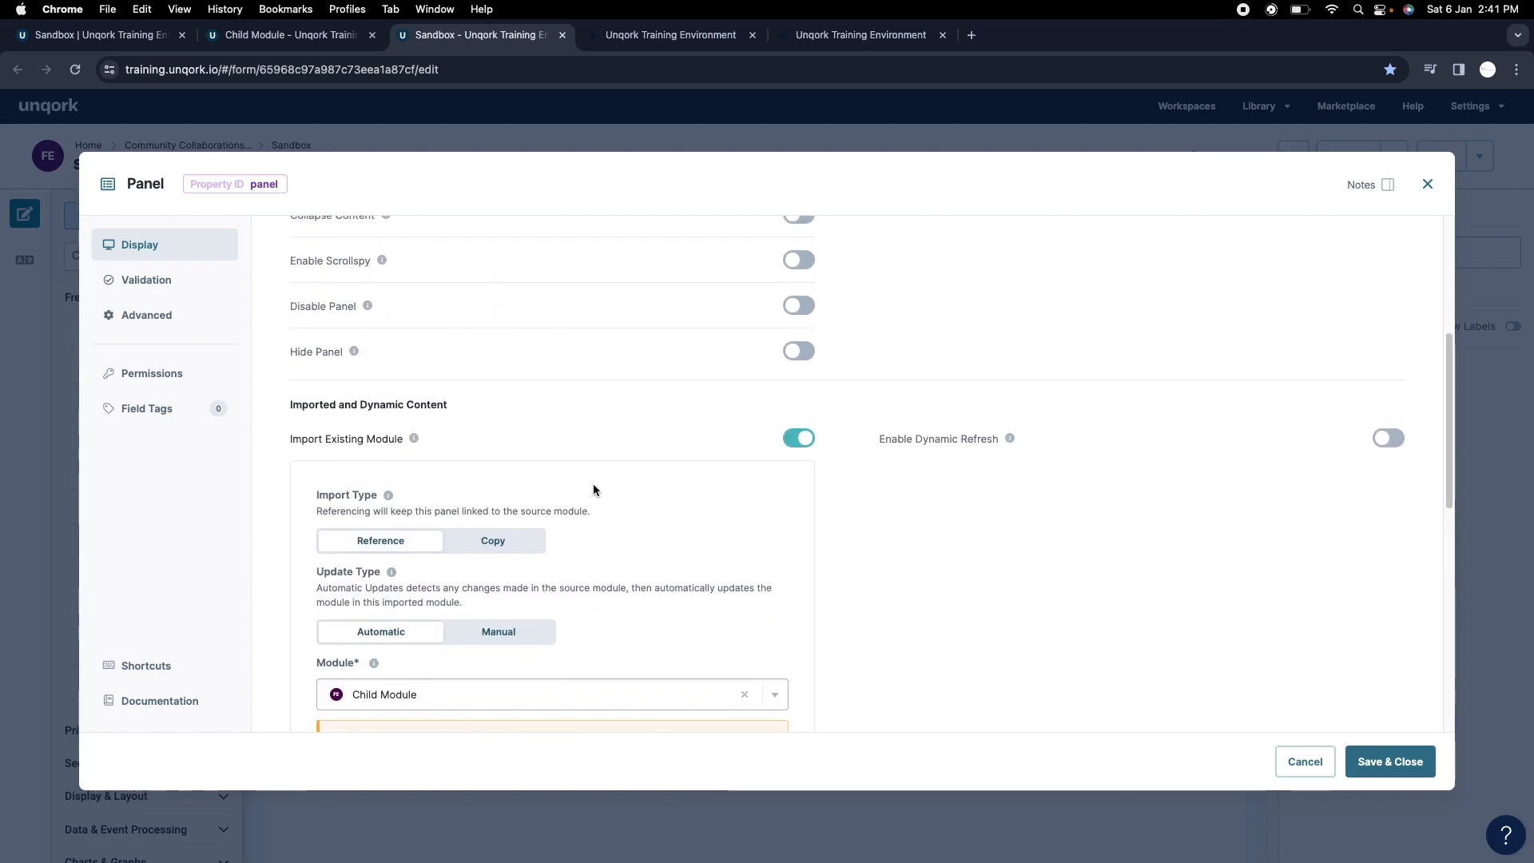
scroll(593, 483, "up", 5)
scroll(771, 489, "down", 4)
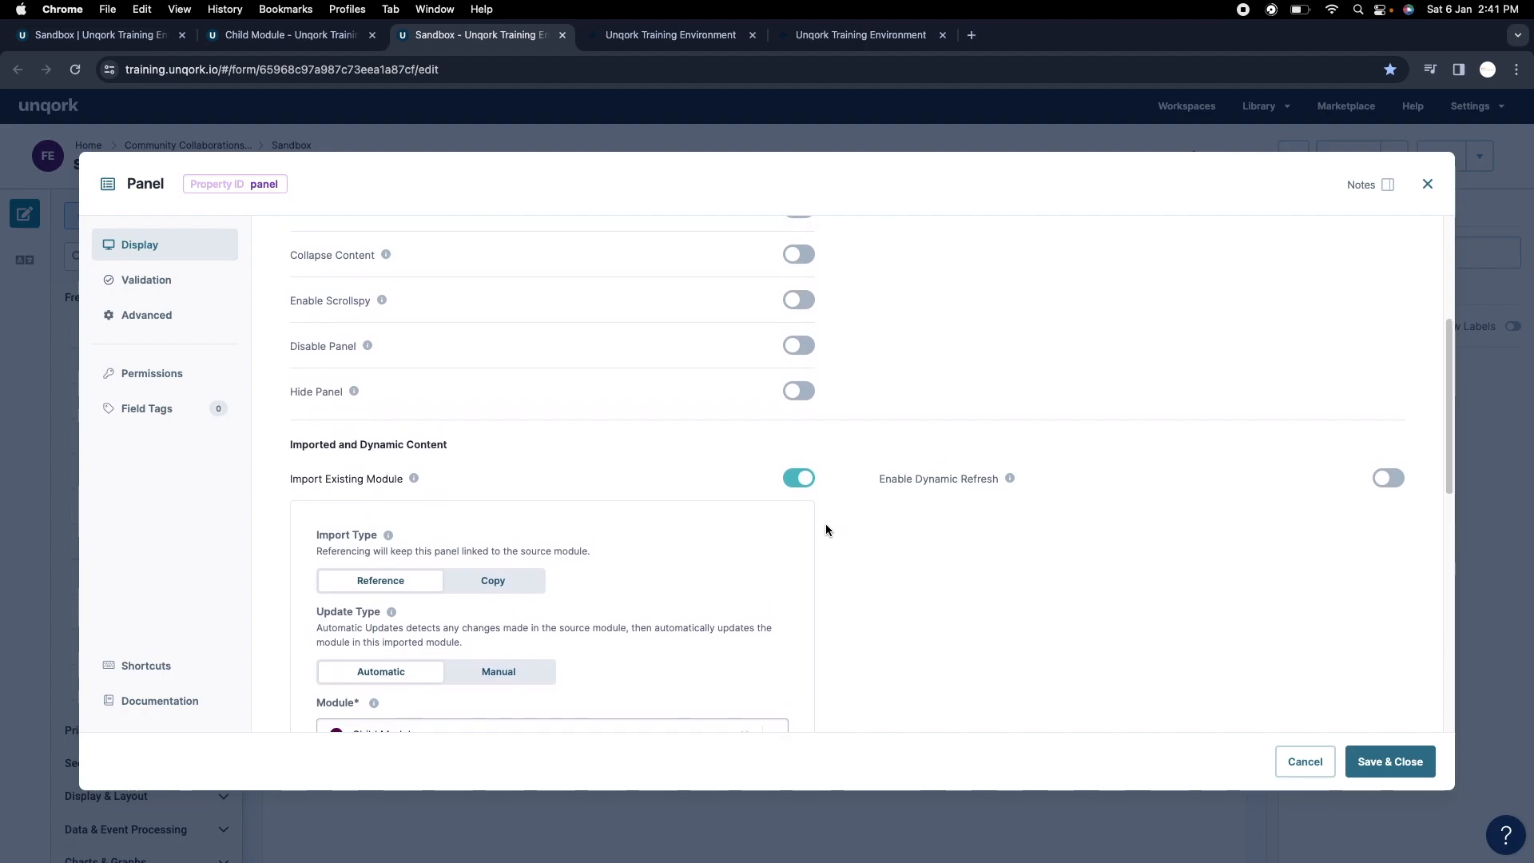
scroll(567, 464, "up", 2)
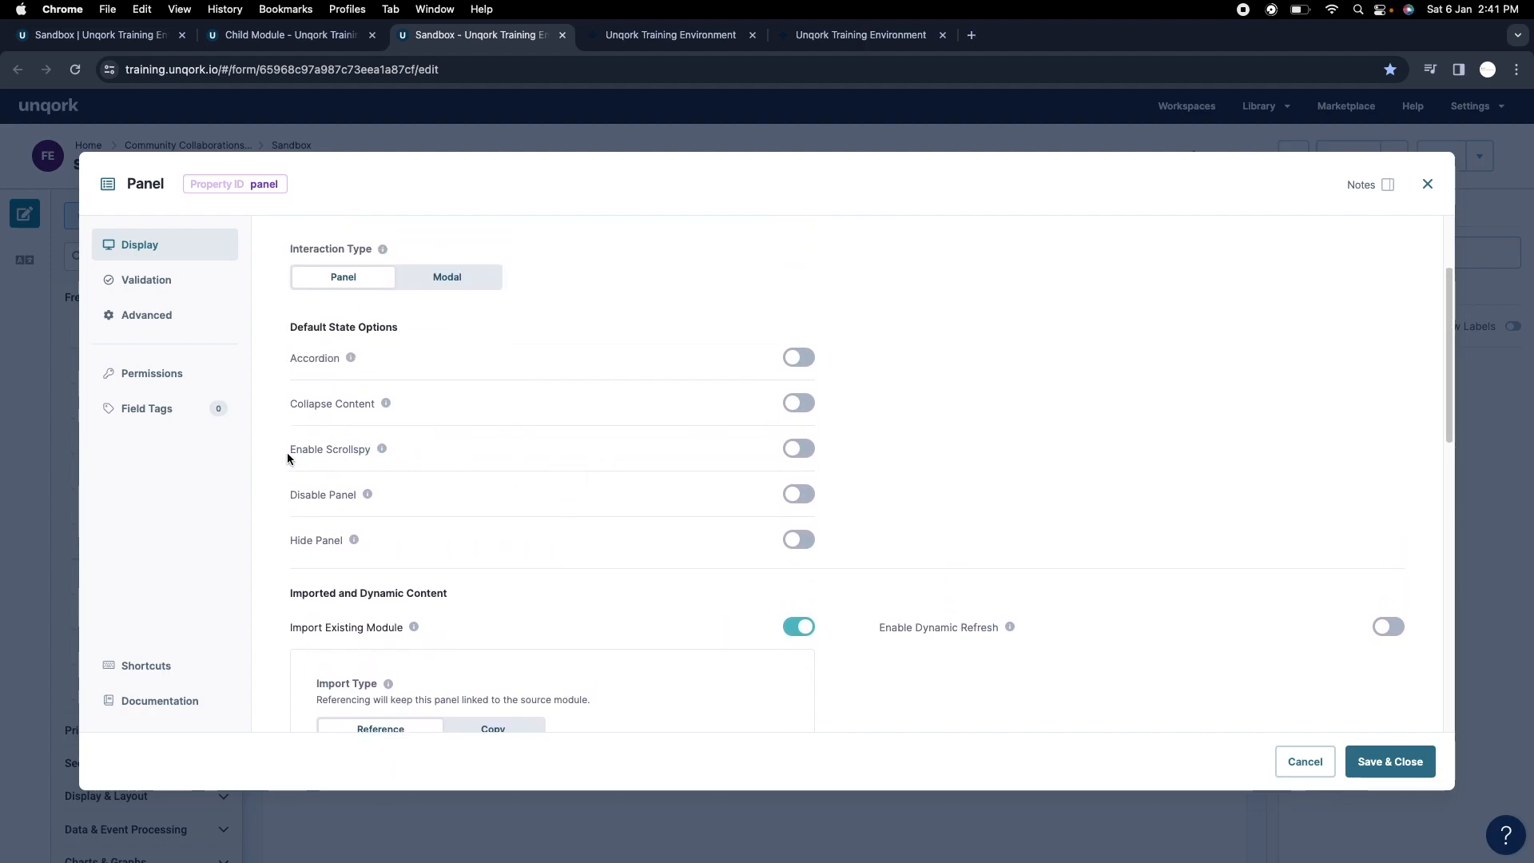
scroll(665, 516, "down", 1)
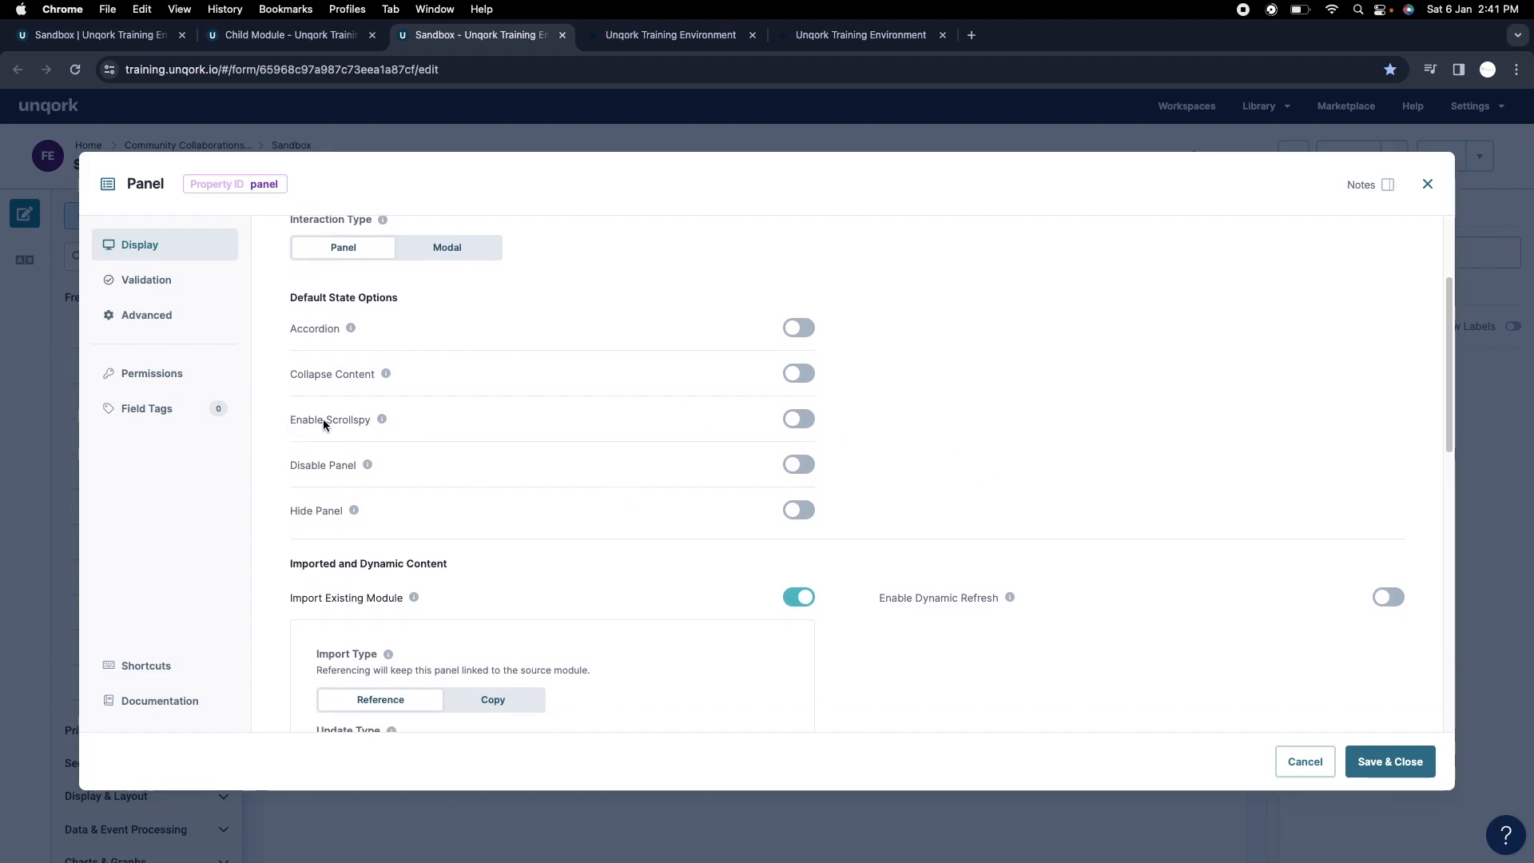
left_click(803, 426)
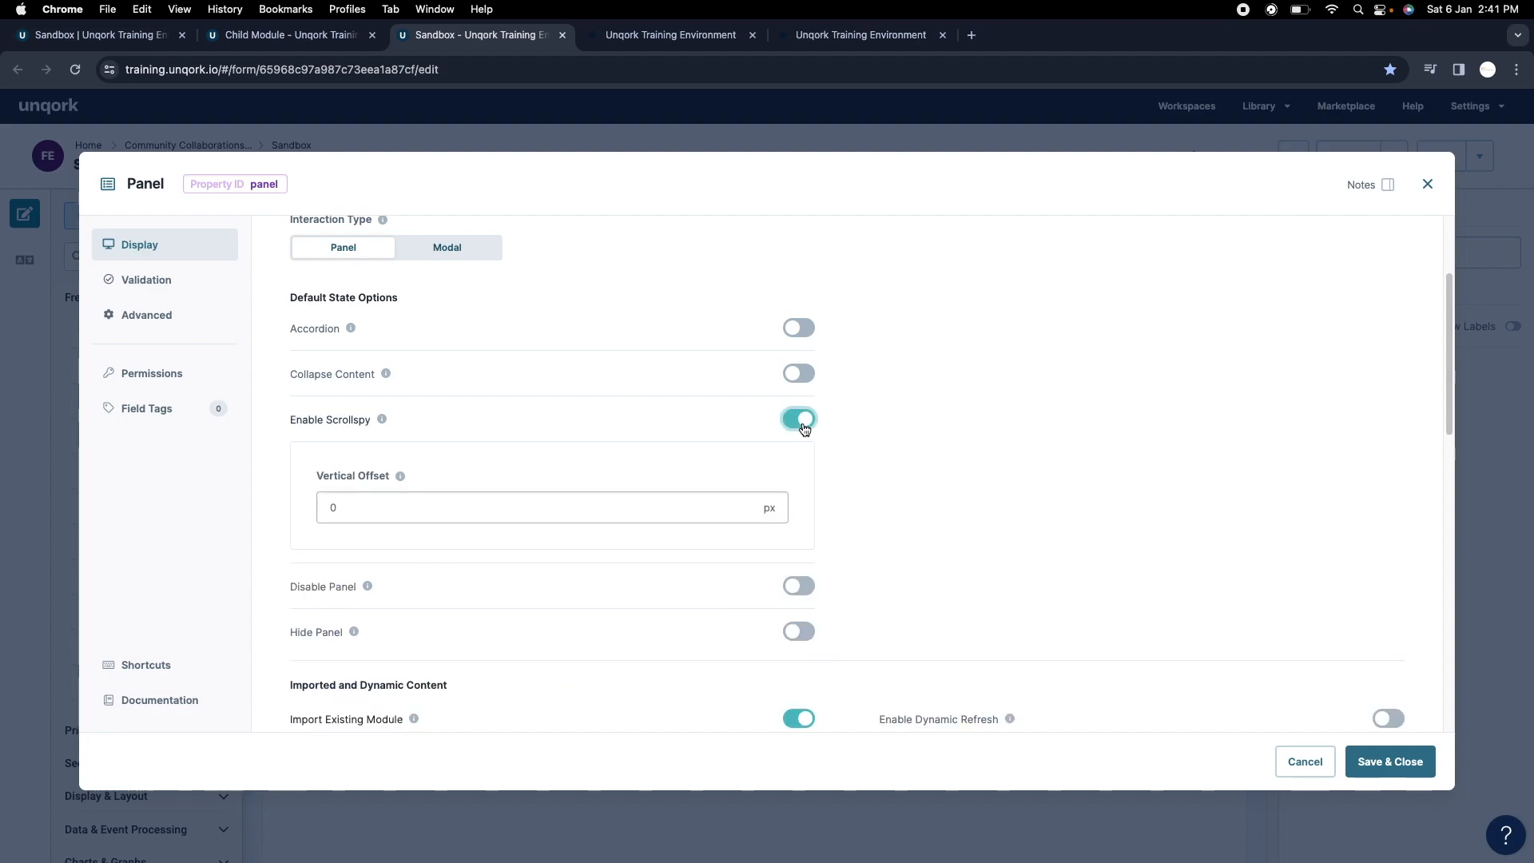
left_click(349, 499)
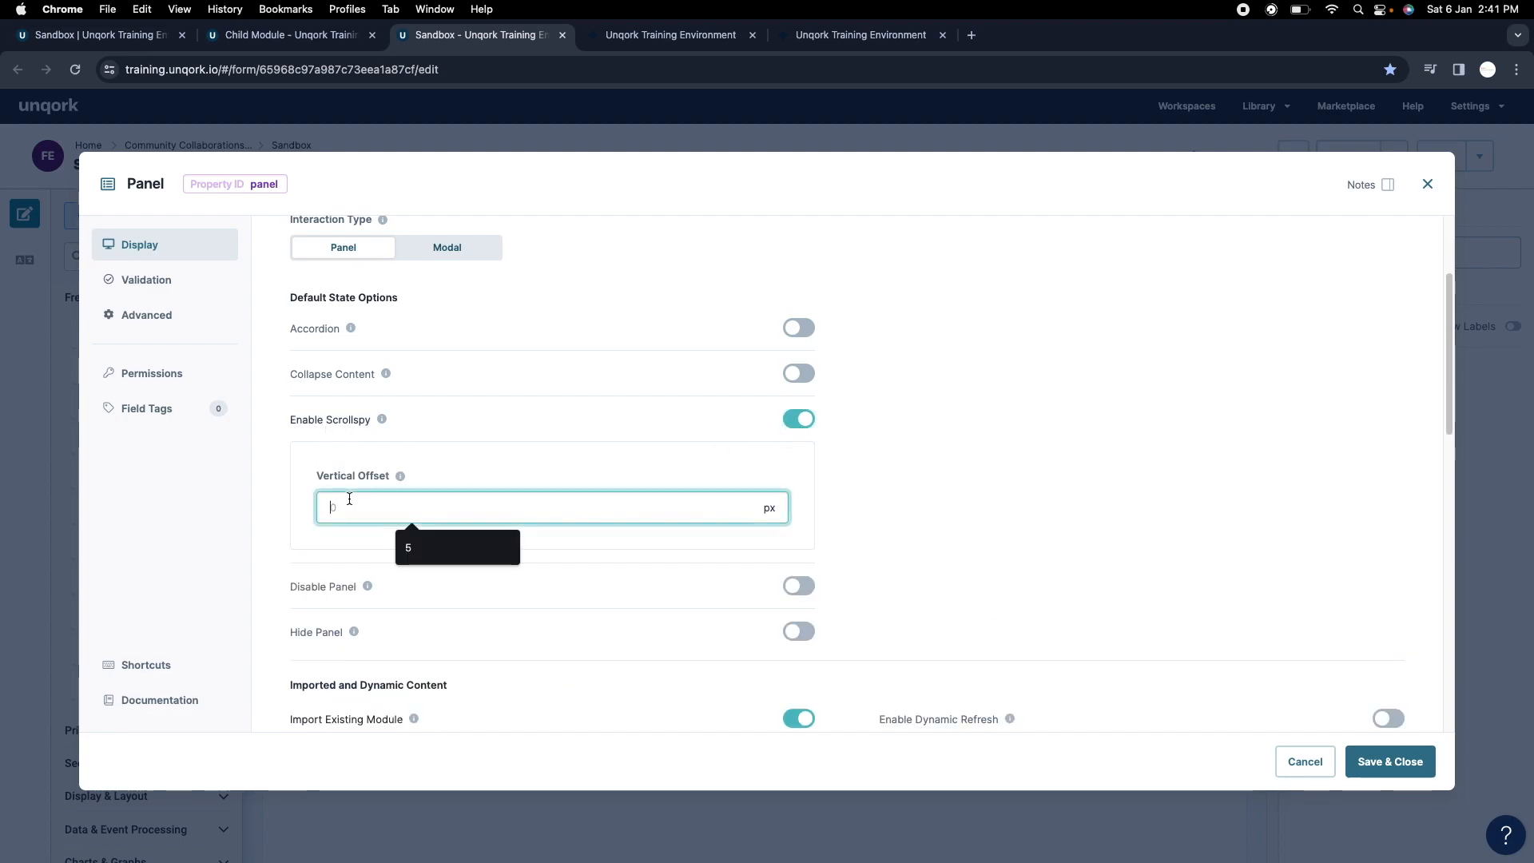
left_click(1036, 534)
left_click(1419, 761)
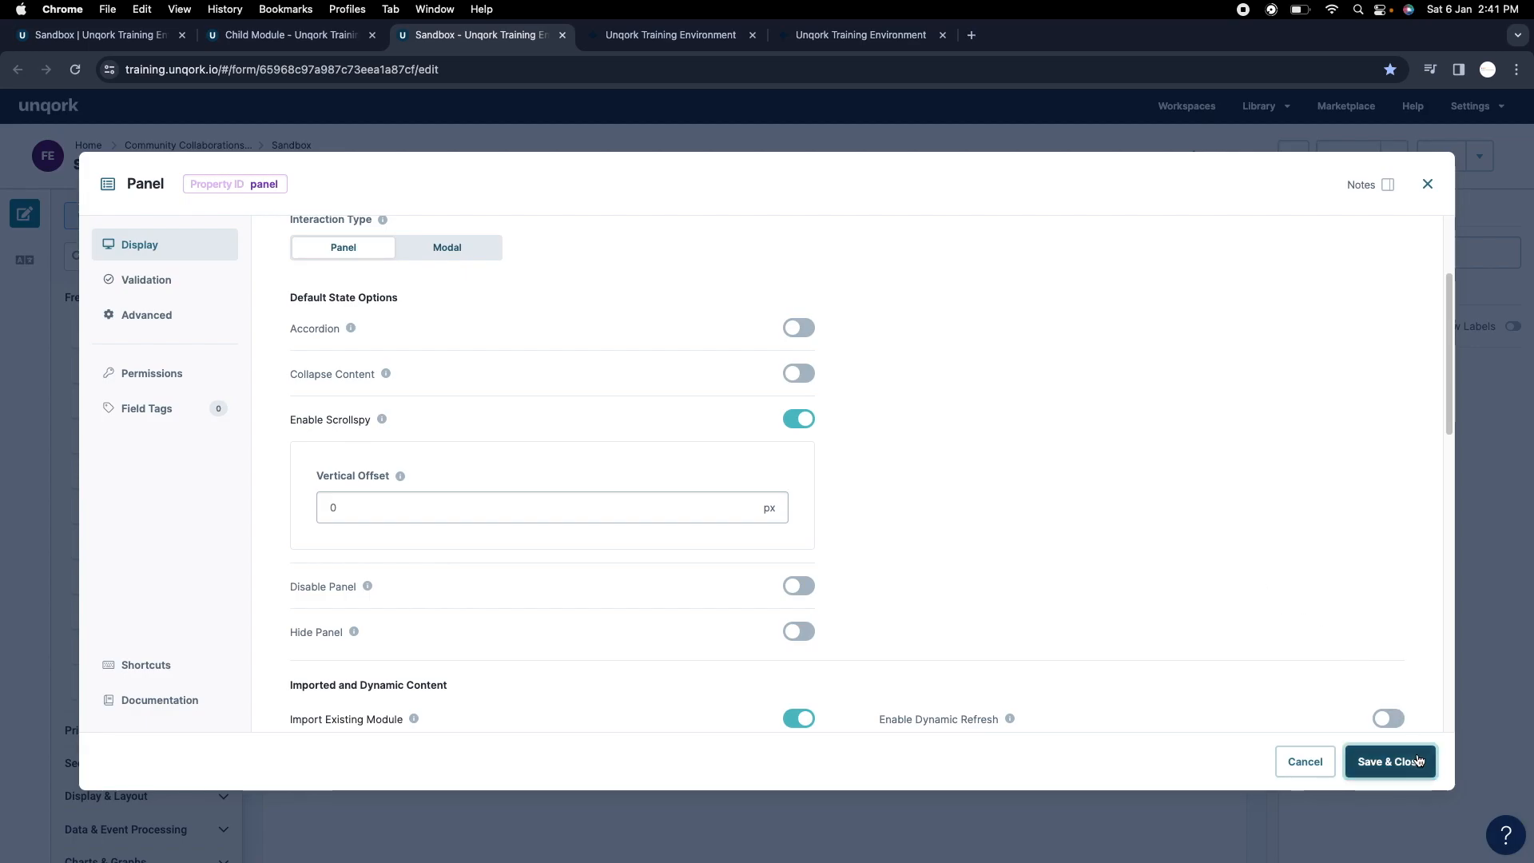
left_click(1429, 156)
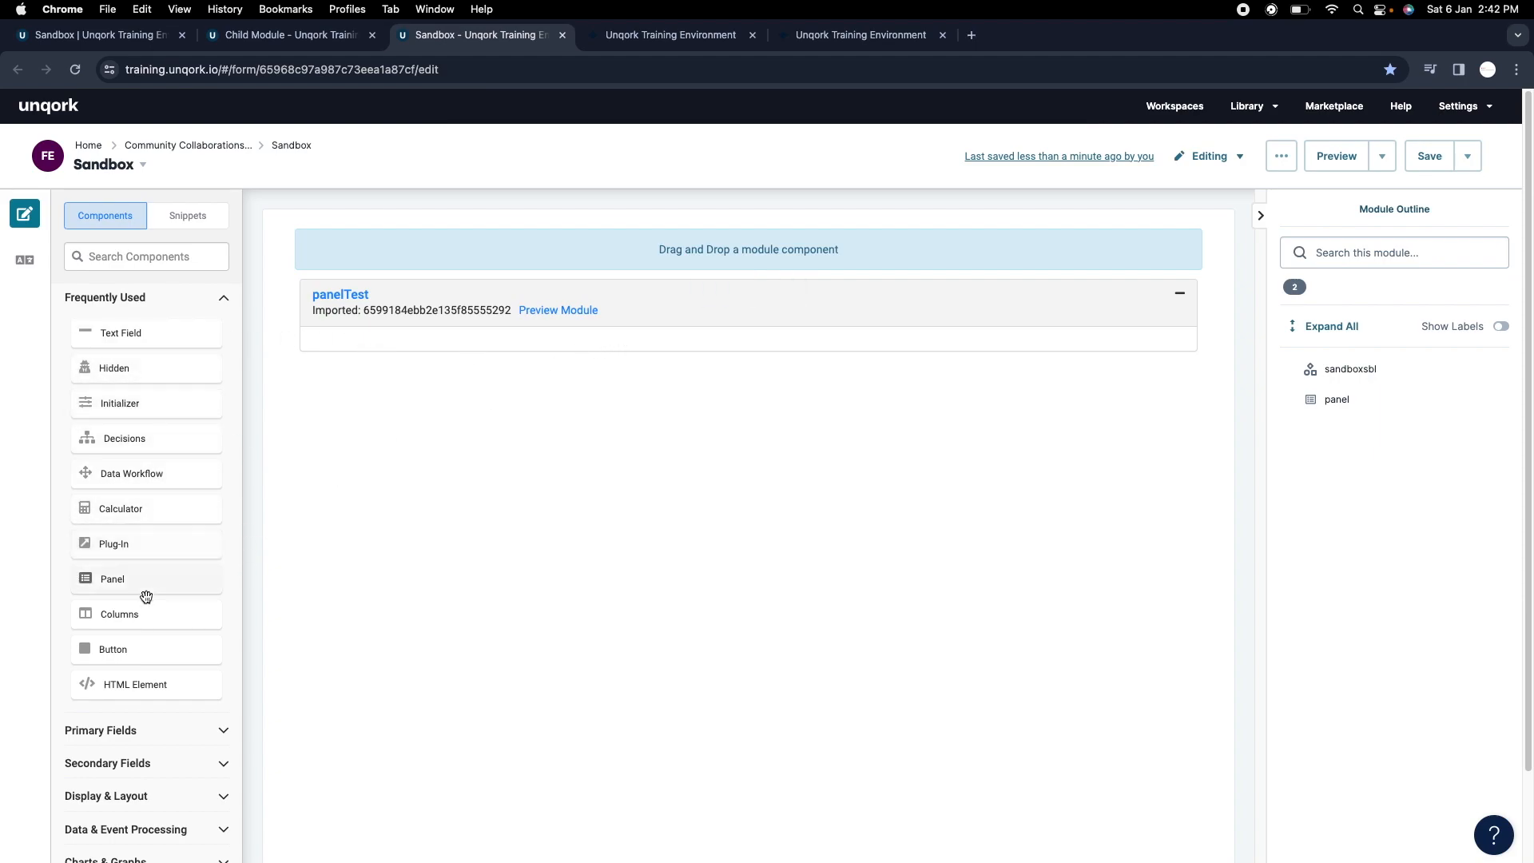
Find the Content component and add it below the panelTest panel, saving its settings.
left_click(143, 262)
type("co")
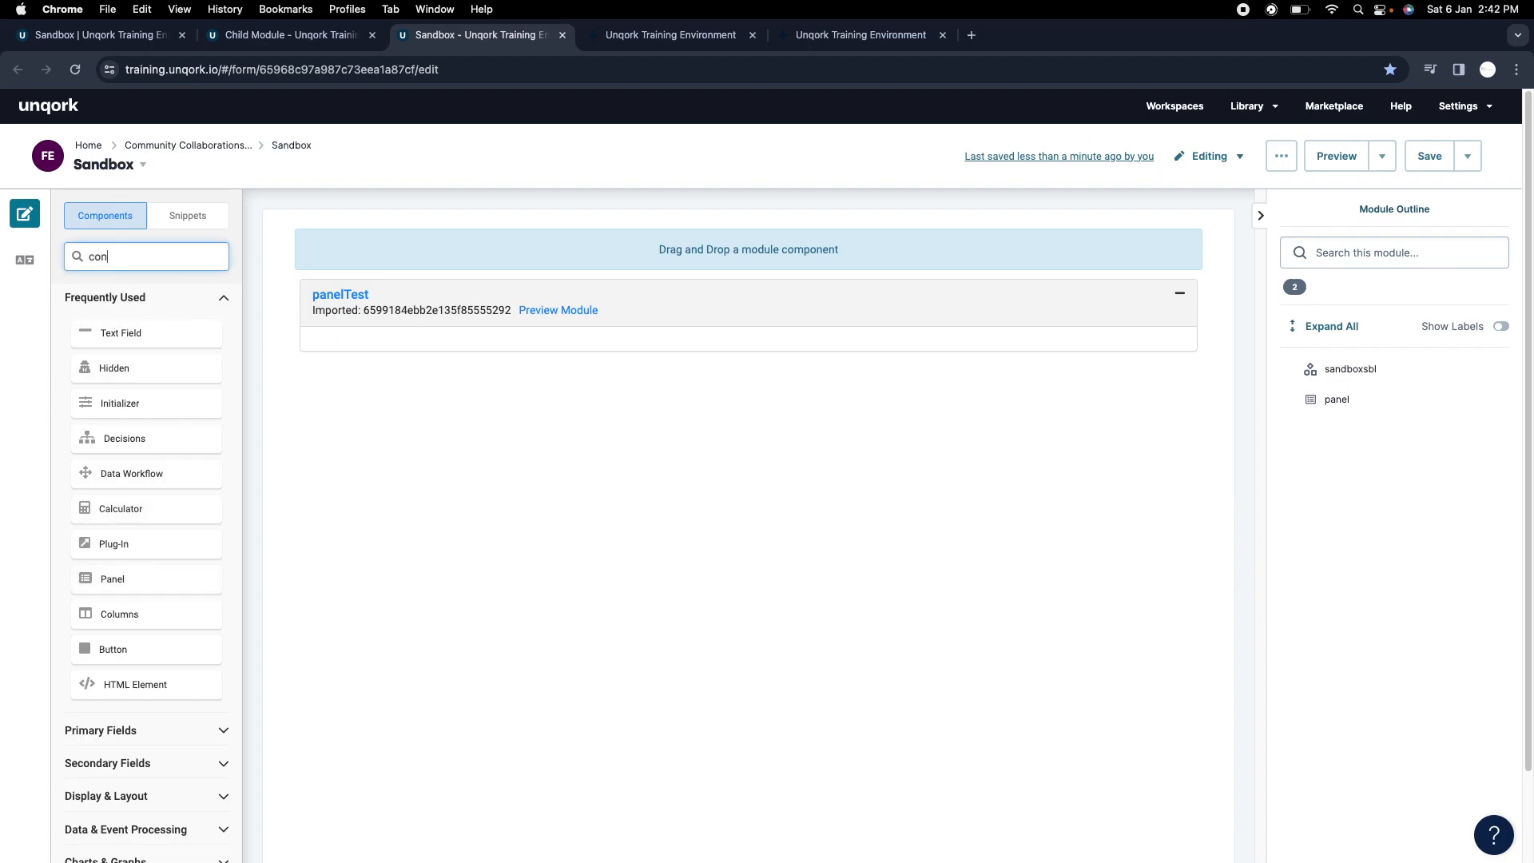
type("n")
left_click_drag(160, 336, 480, 297)
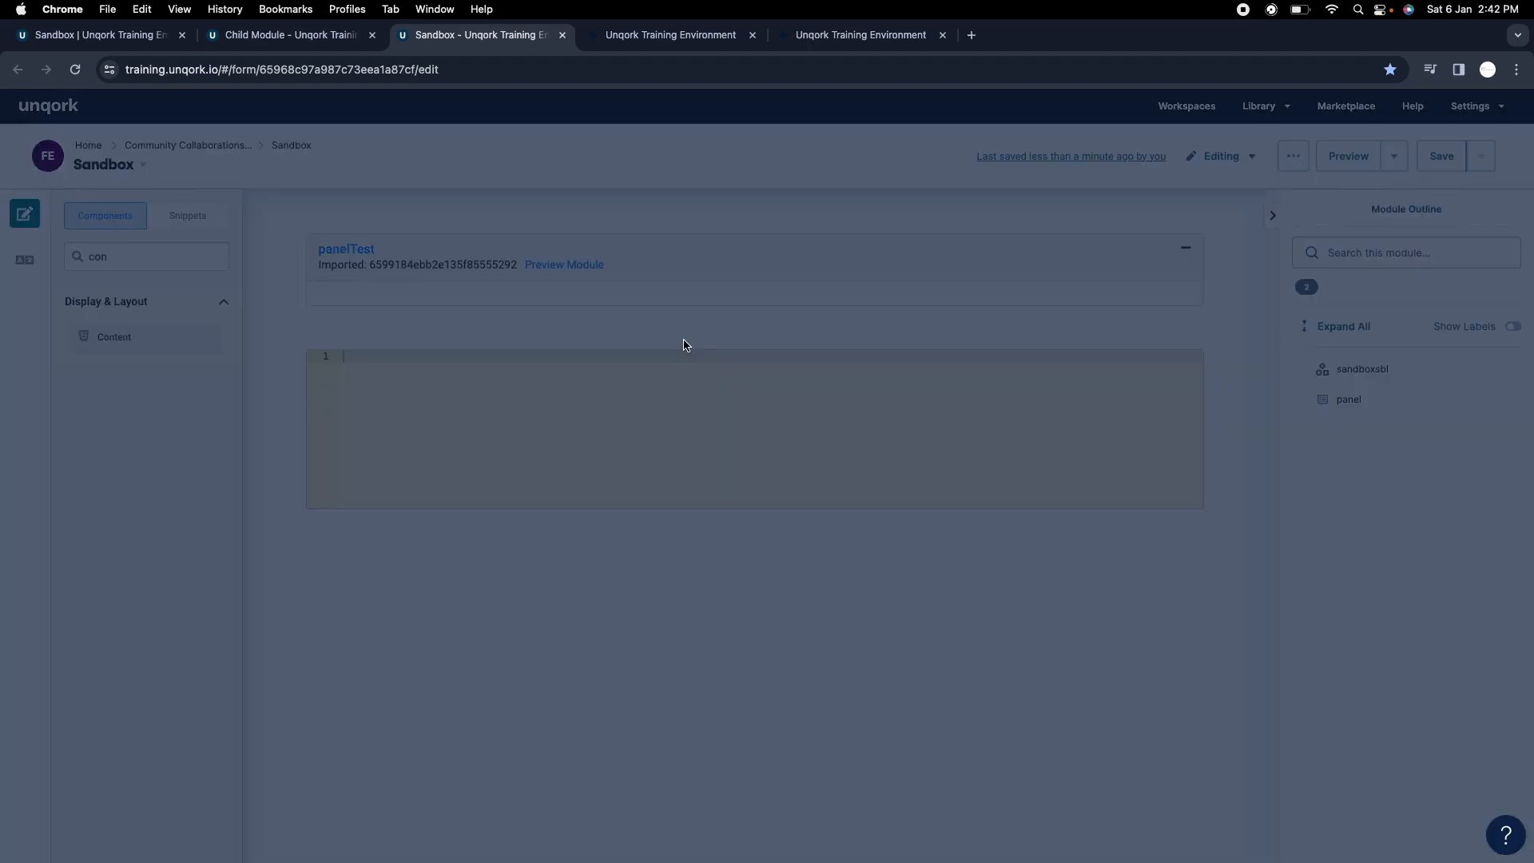
left_click(1388, 758)
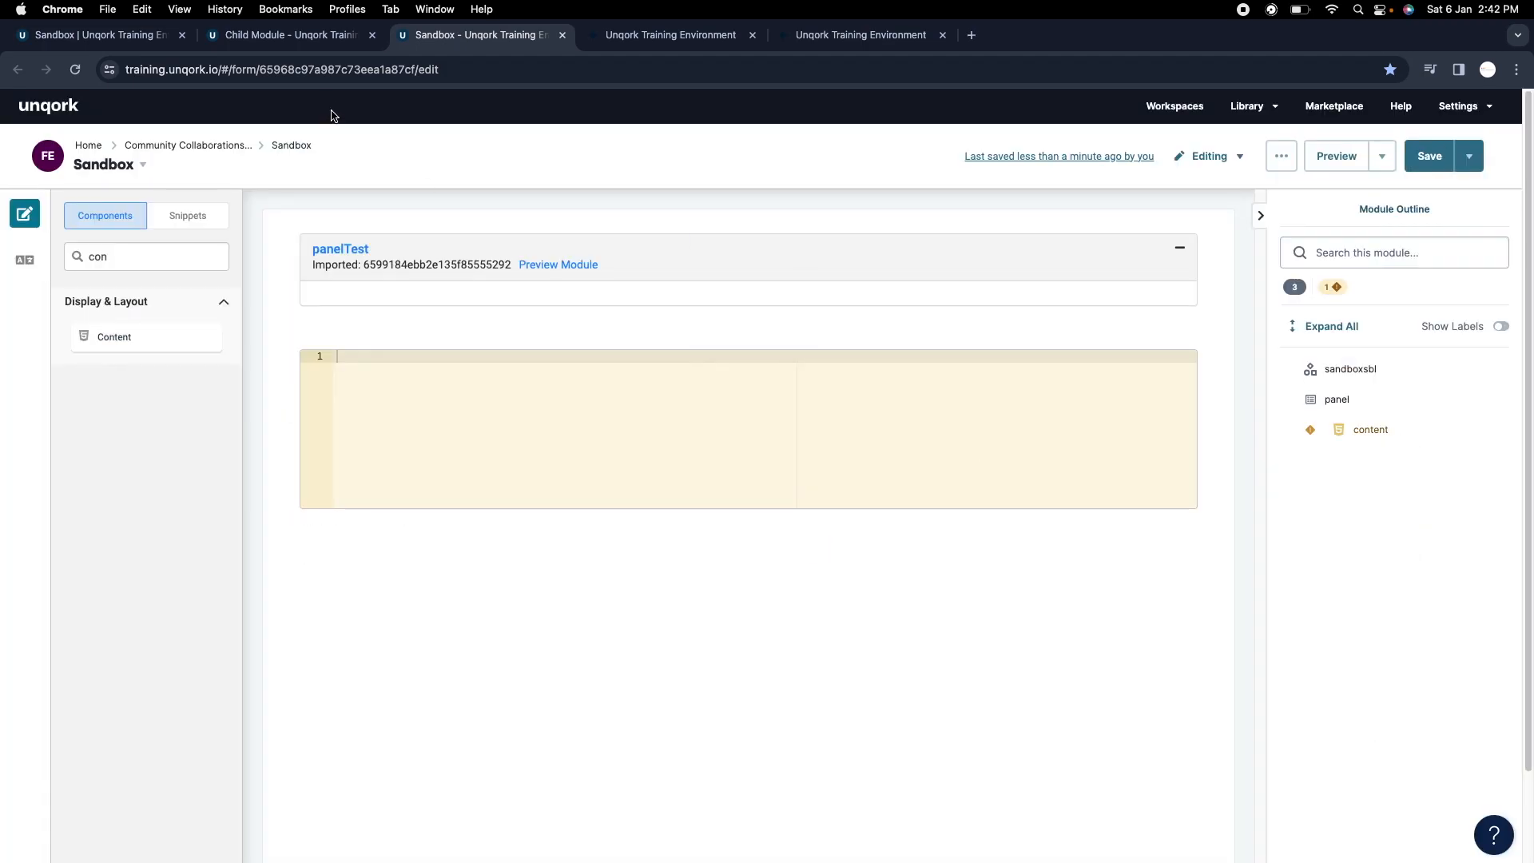
View the text field in Child Module and return to the Sandbox module.
left_click(331, 43)
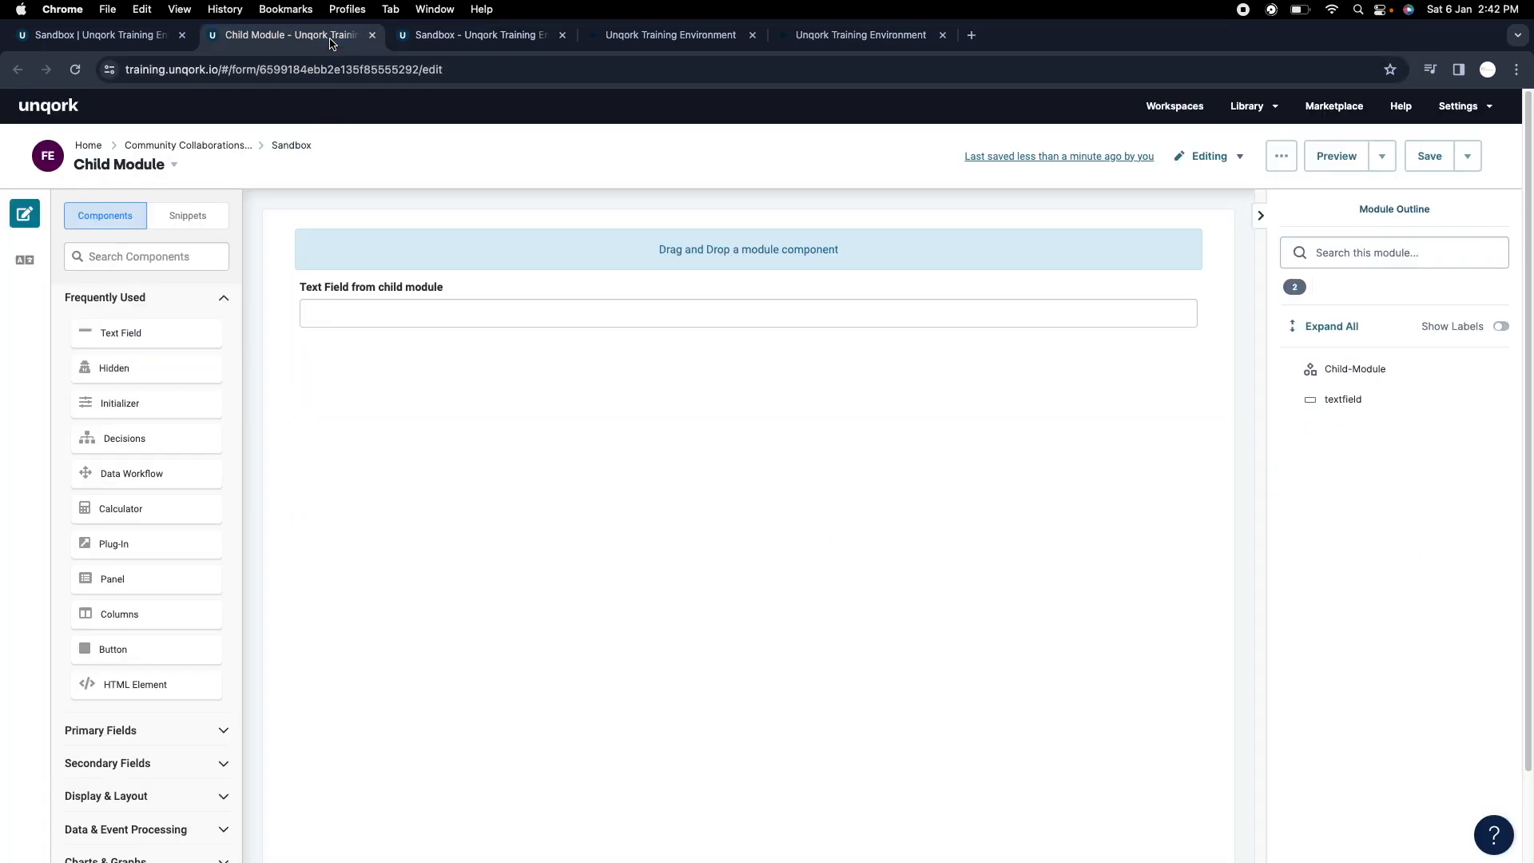
left_click(452, 44)
left_click(275, 48)
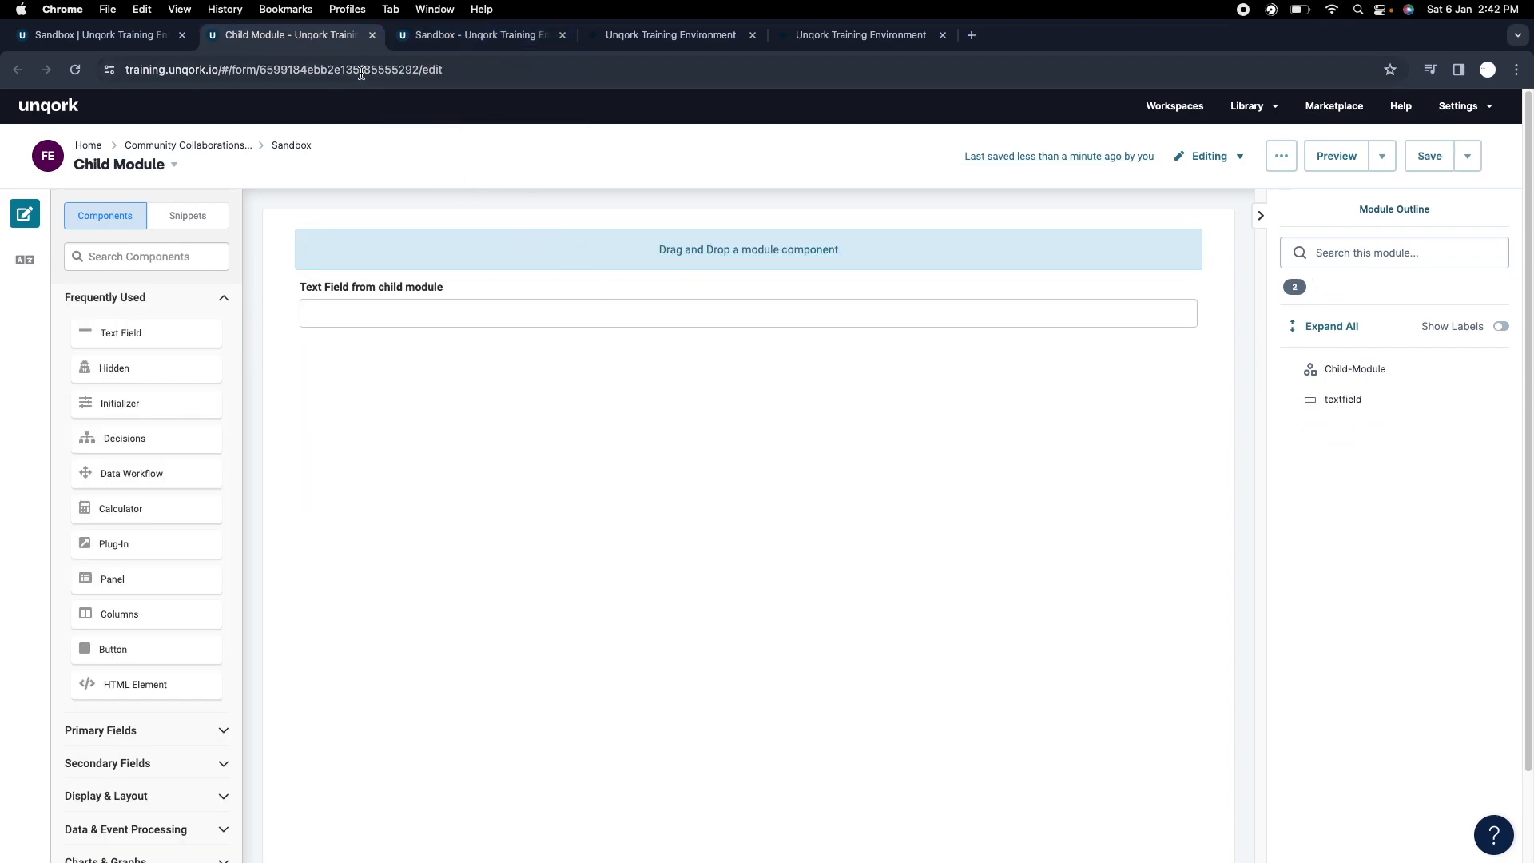
left_click(479, 35)
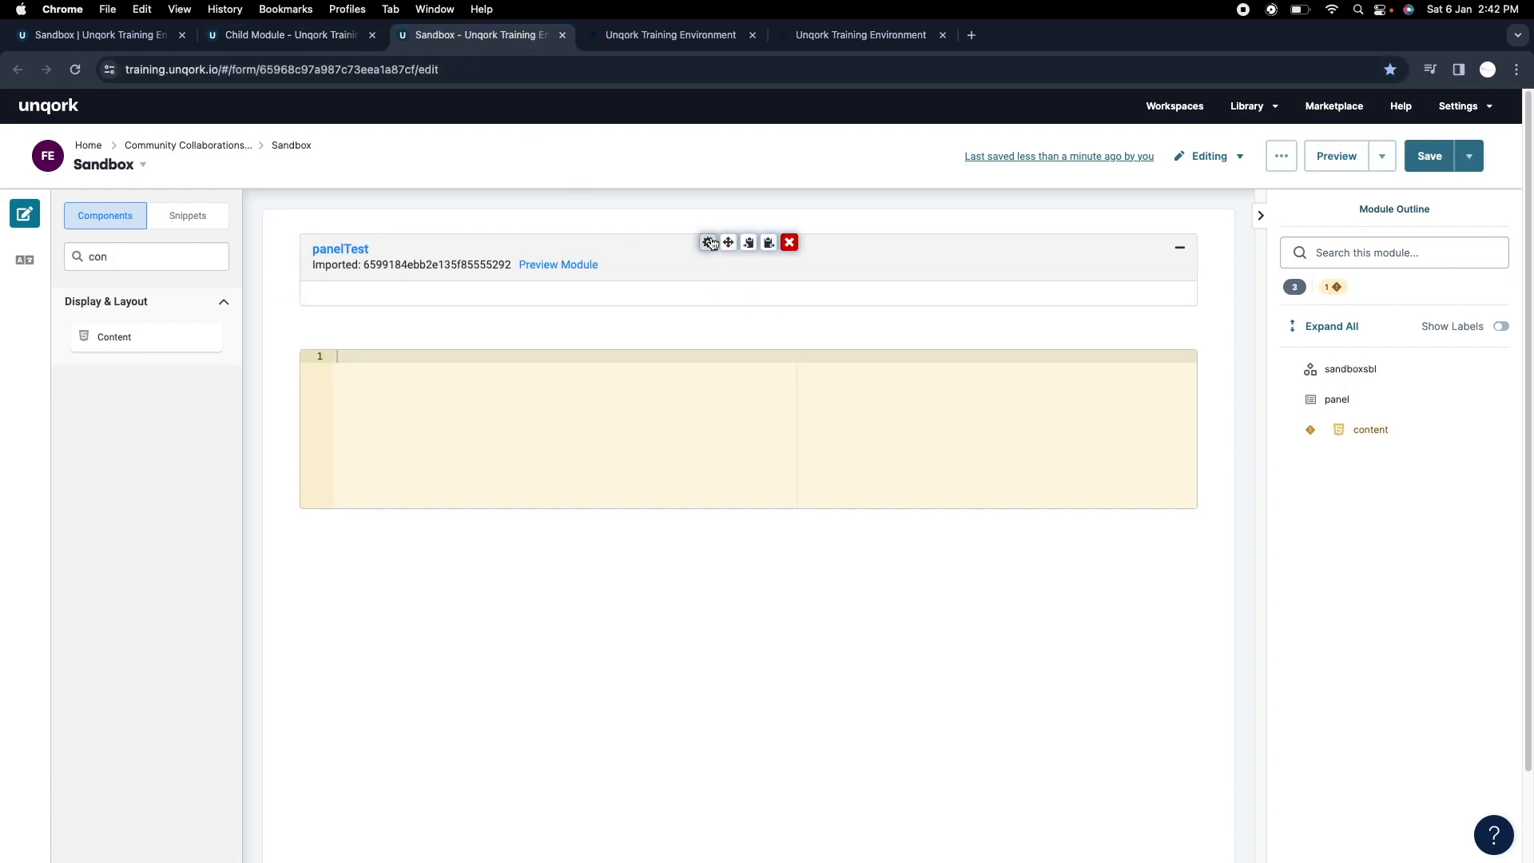
Open the Panel component's documentation from the panelTest panel's settings.
left_click(708, 242)
scroll(285, 611, "down", 5)
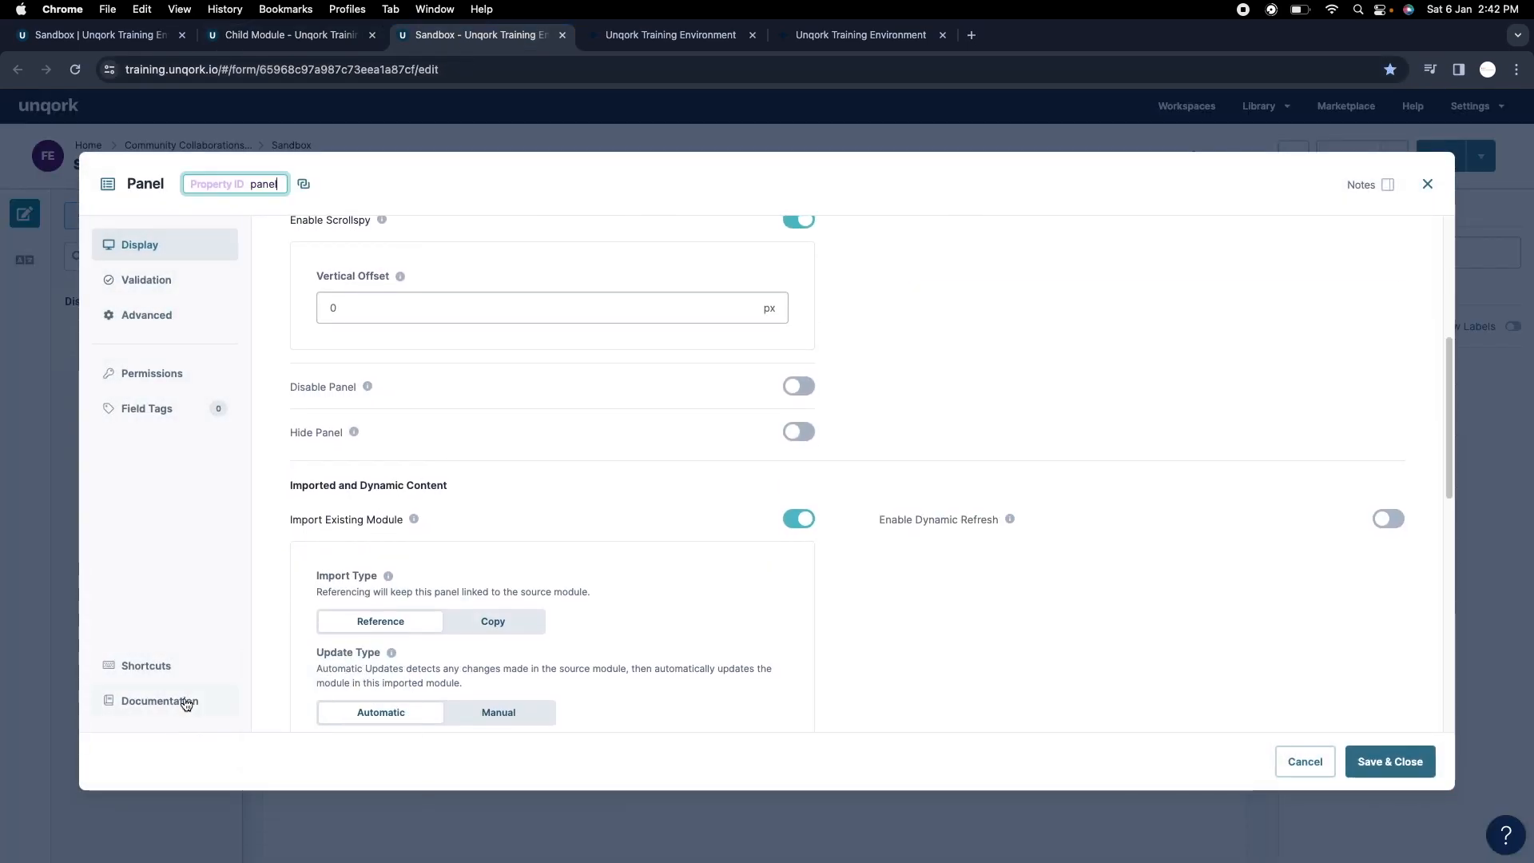
left_click(172, 700)
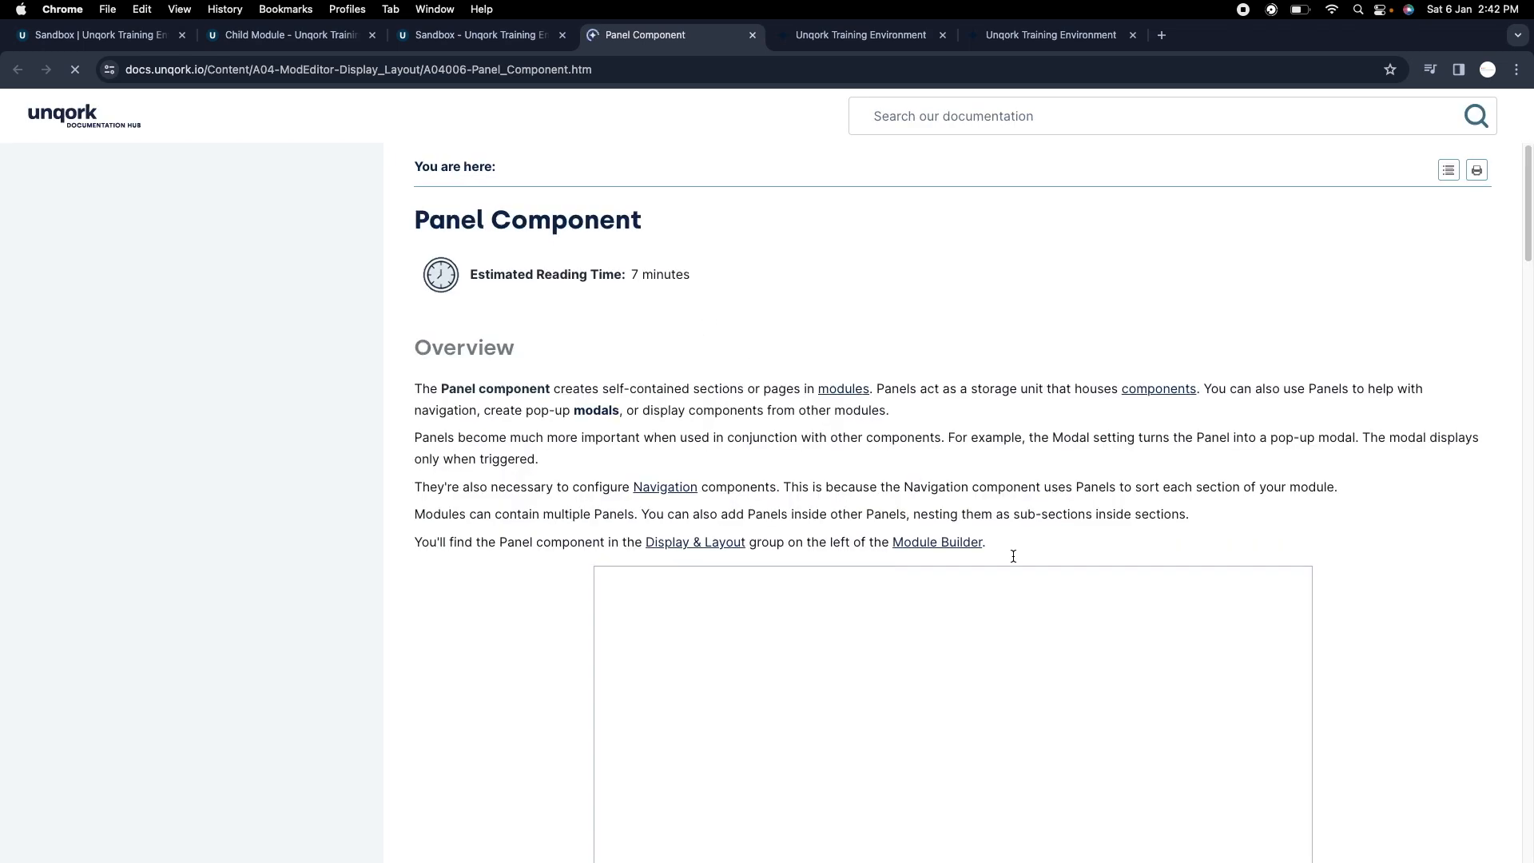
Copy the "Back to Top" scroll-spy-link div snippet from the documentation's Enable Scrollspy description.
scroll(980, 554, "down", 6)
scroll(865, 565, "up", 5)
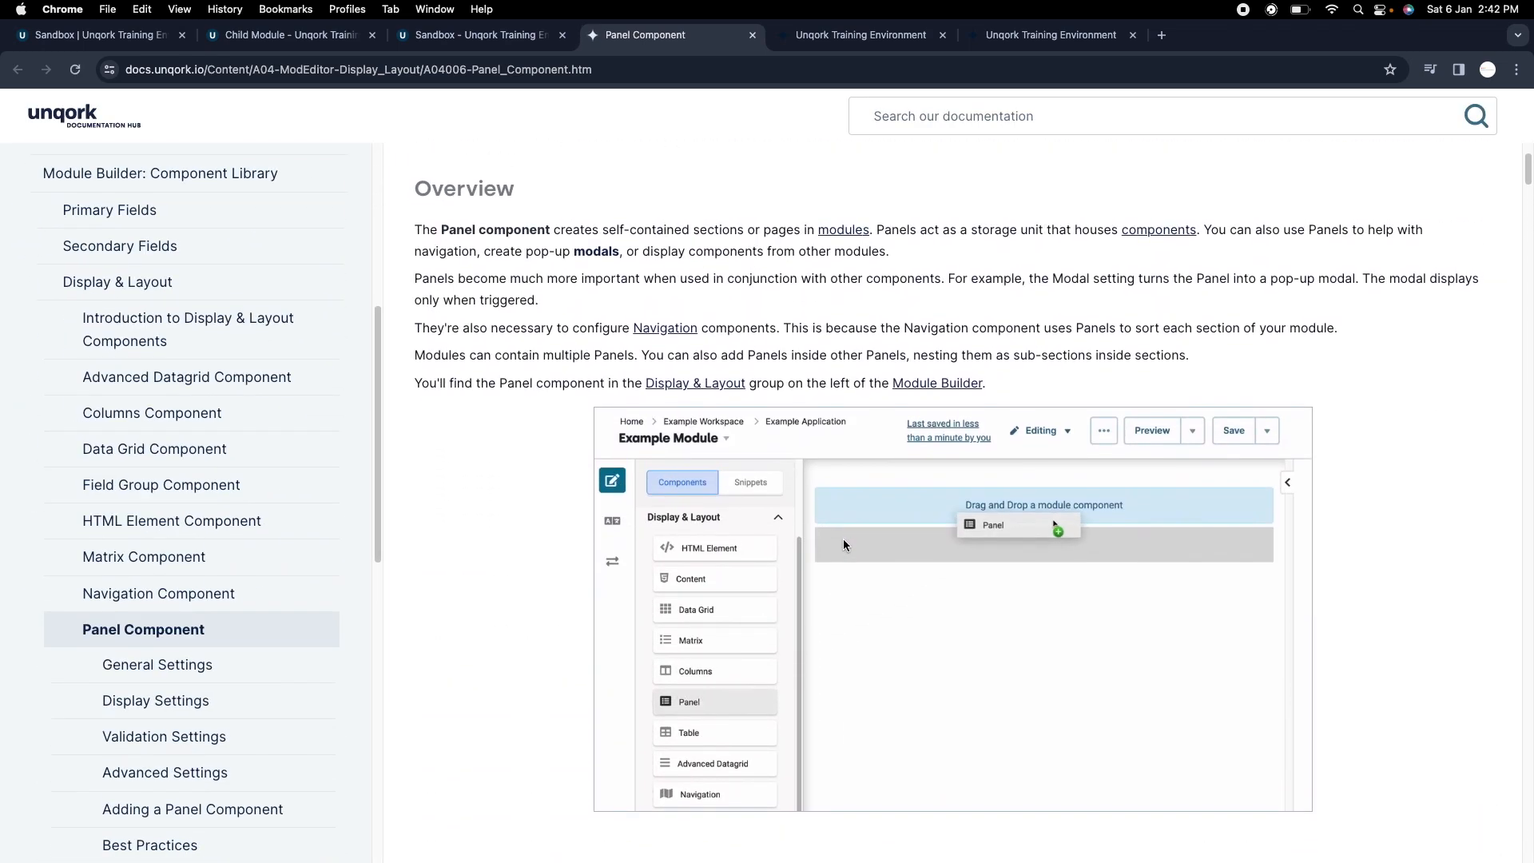
scroll(842, 539, "down", 5)
scroll(301, 661, "down", 1)
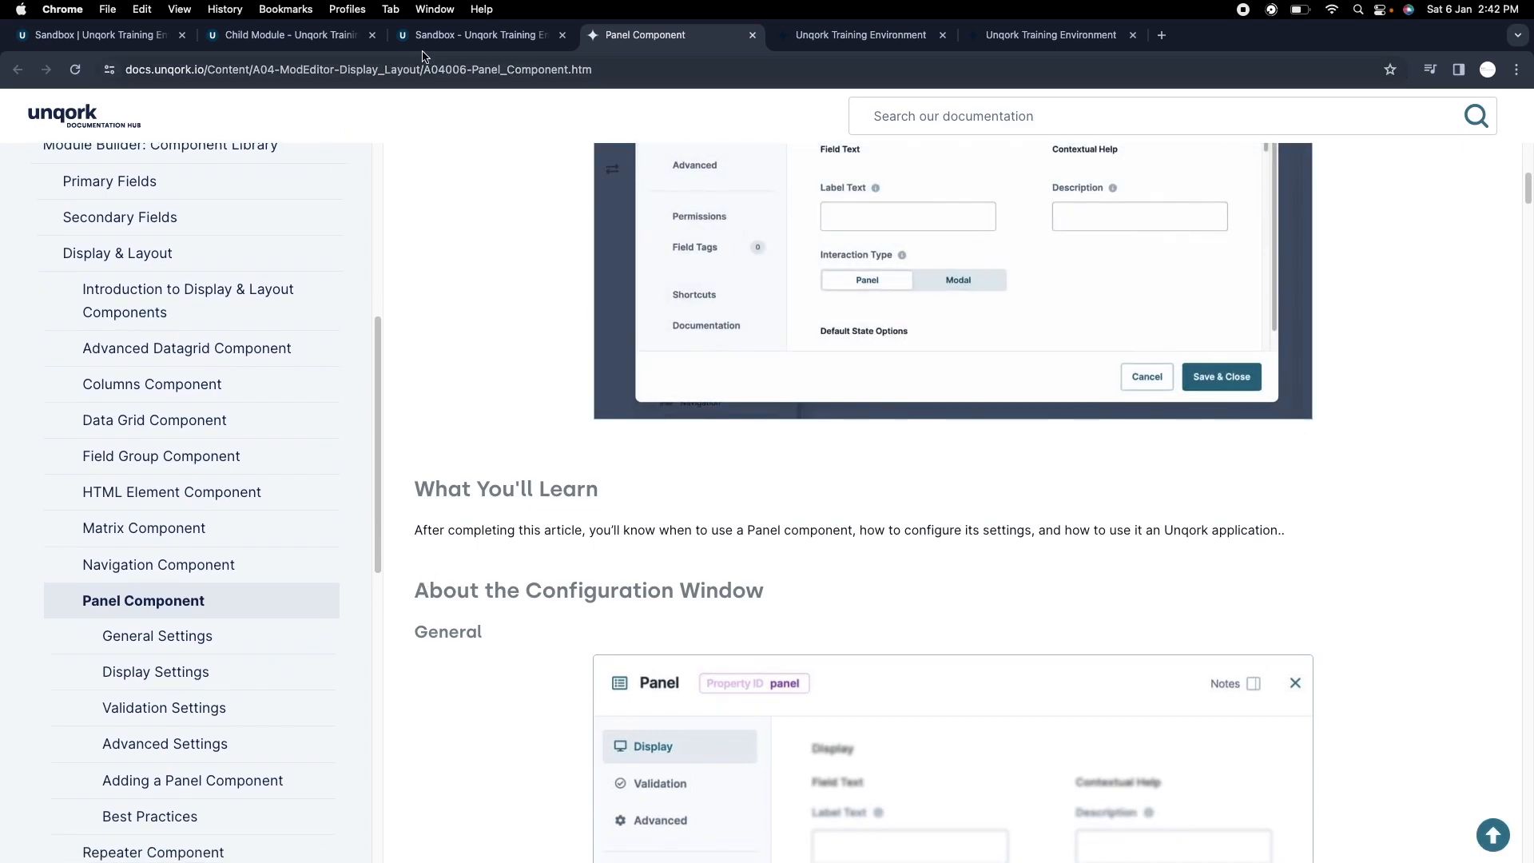
scroll(208, 648, "down", 3)
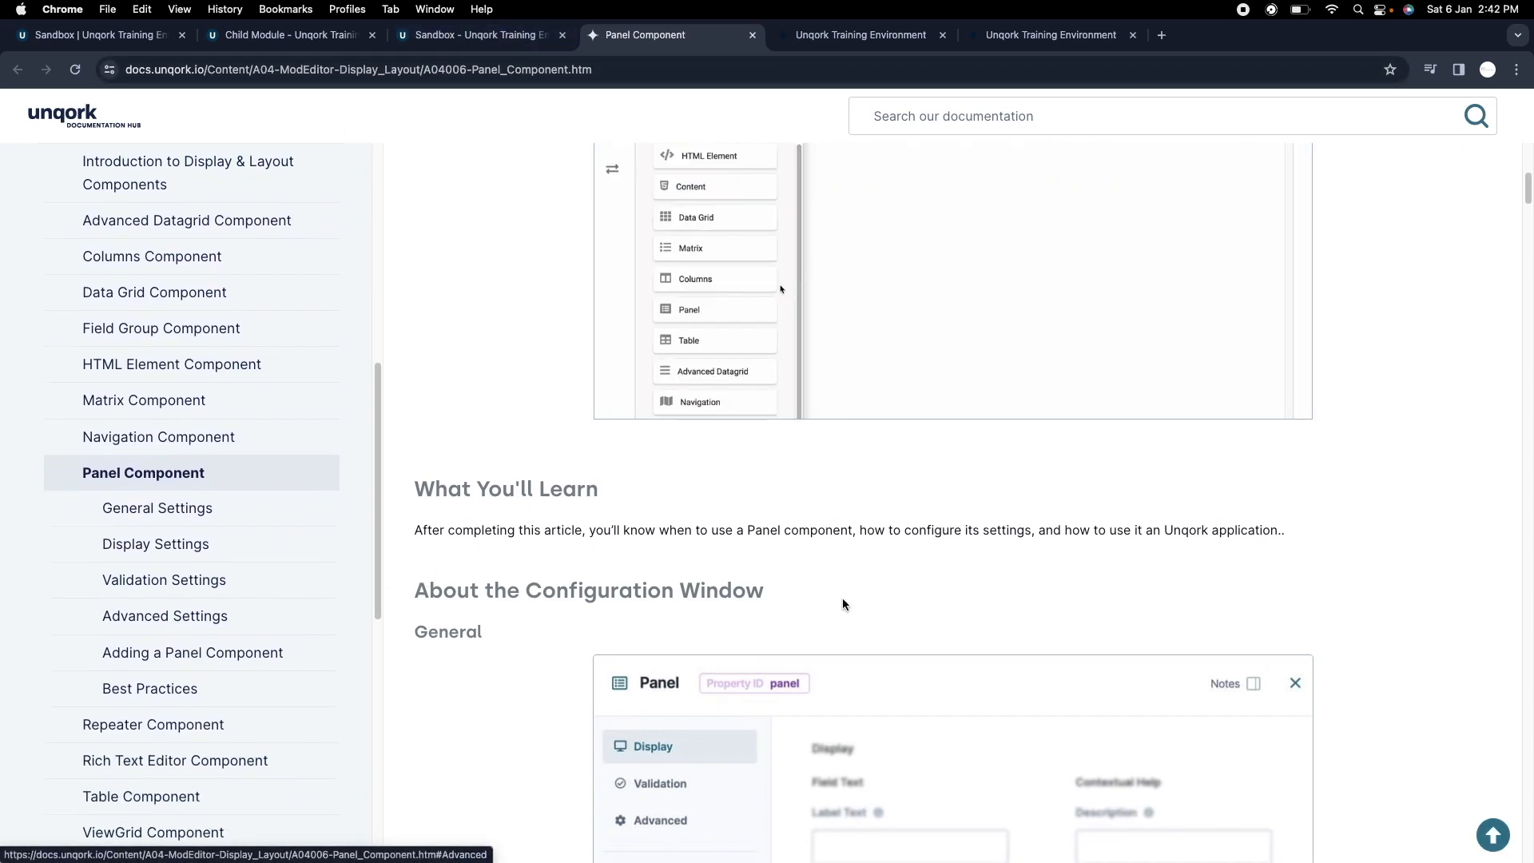
scroll(829, 600, "down", 12)
scroll(803, 569, "down", 10)
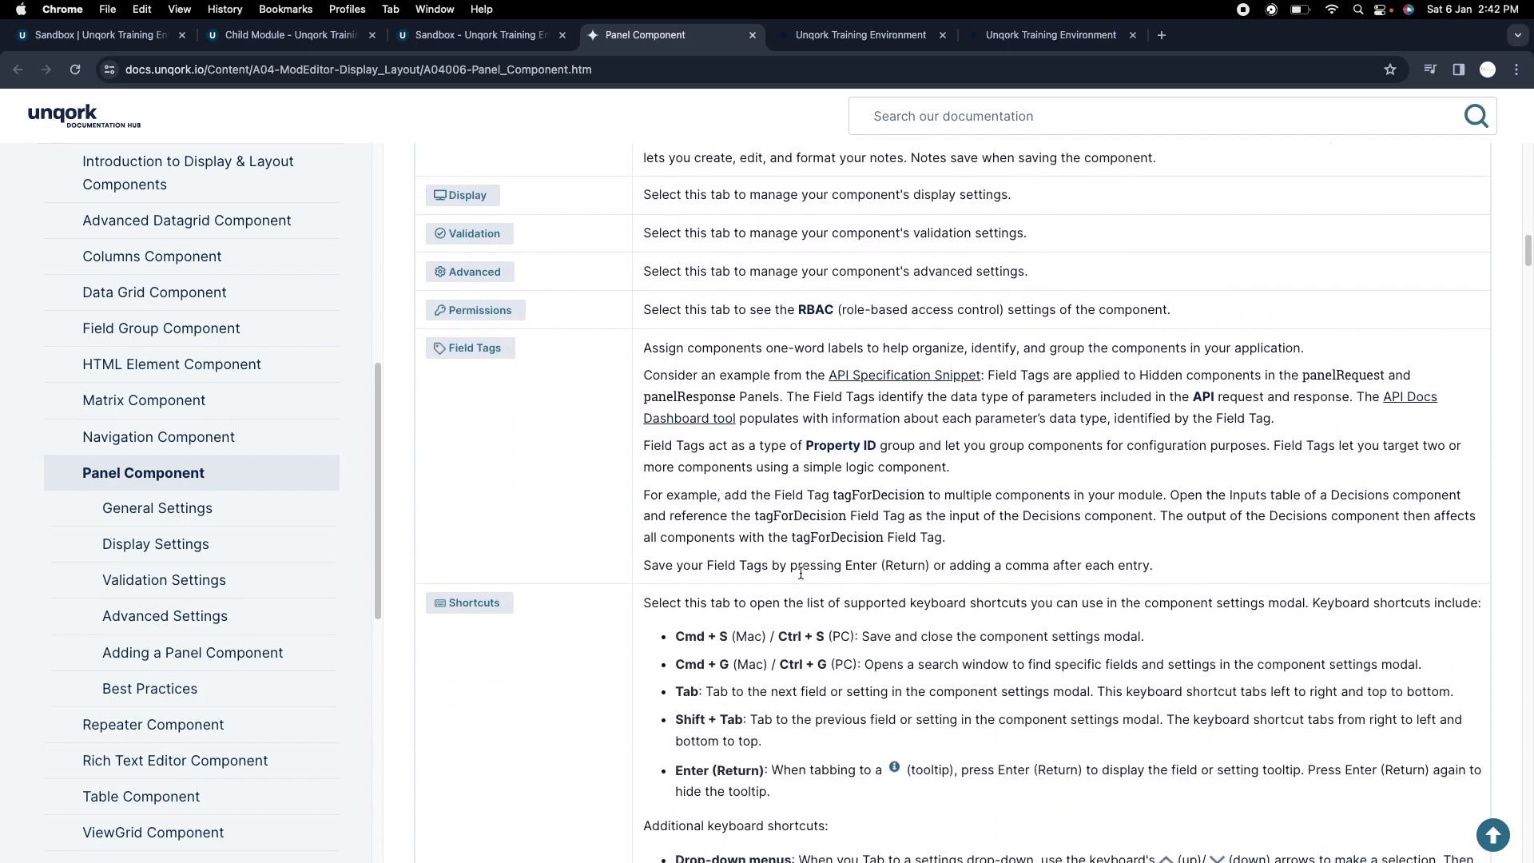
scroll(789, 572, "down", 15)
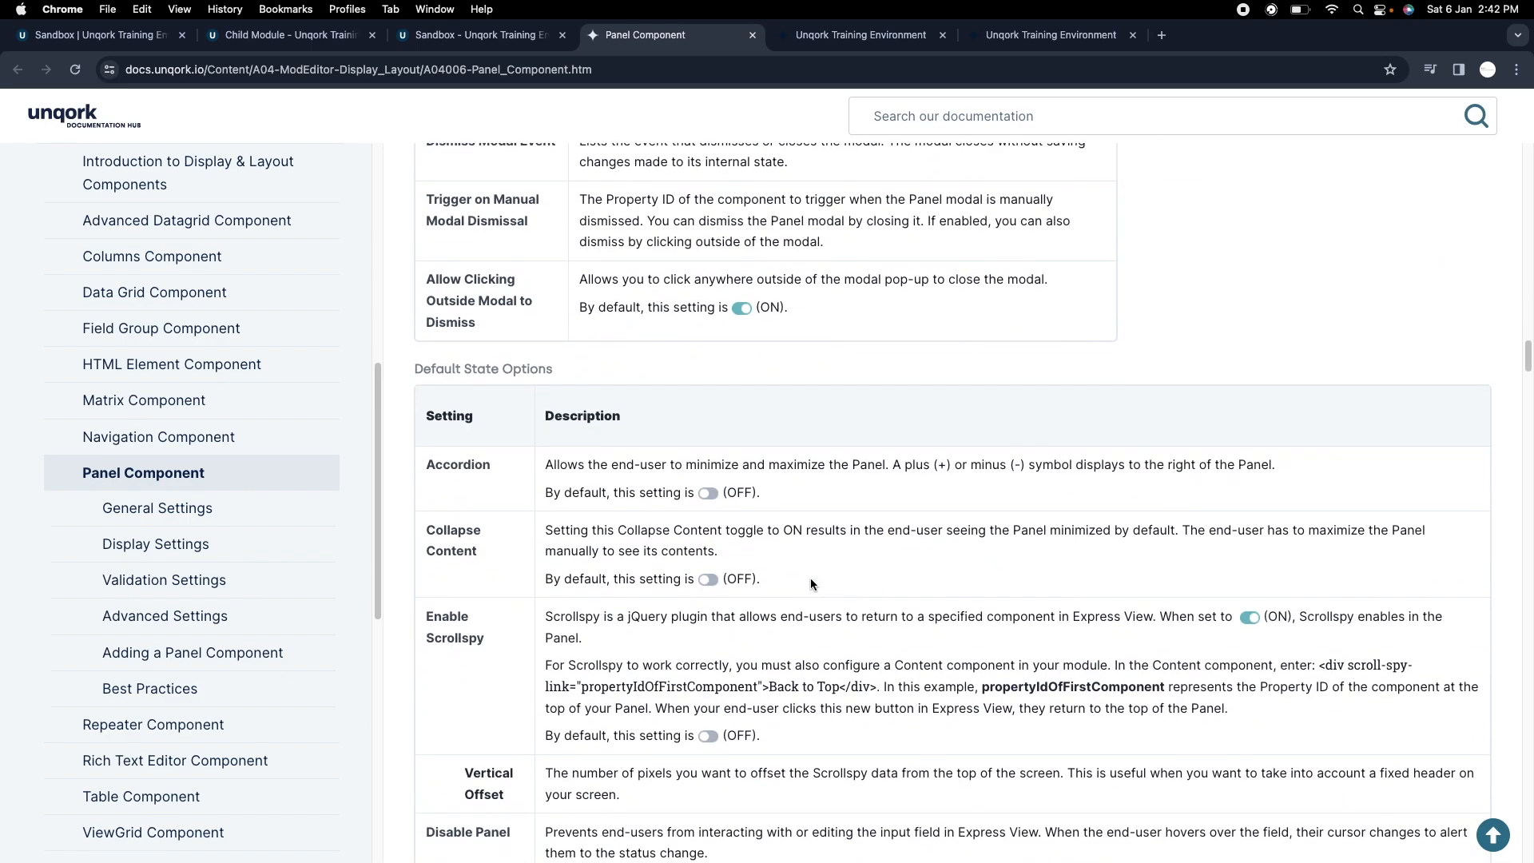
scroll(809, 578, "down", 3)
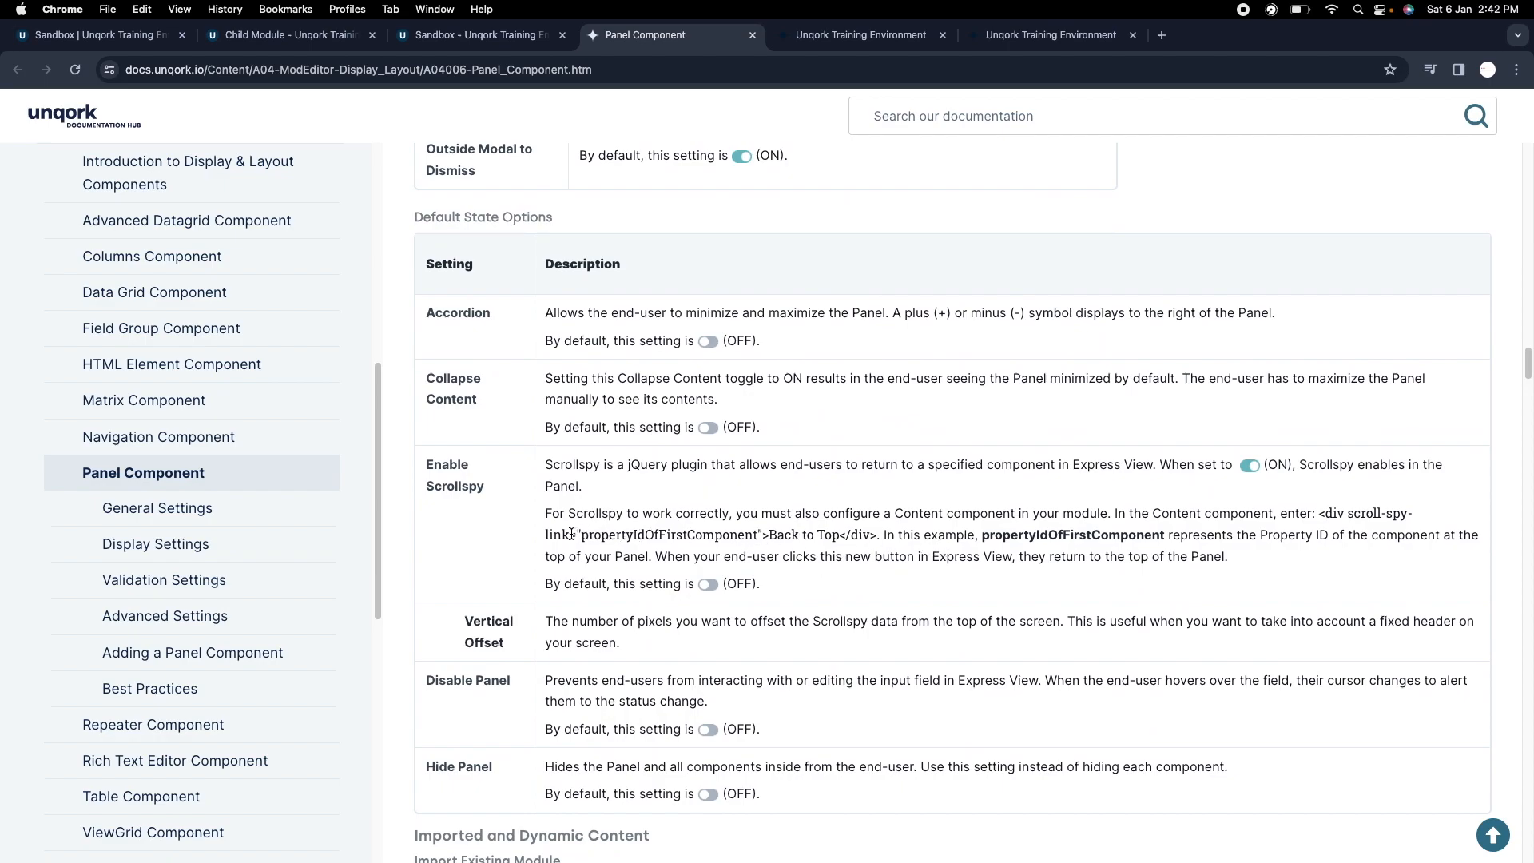
left_click_drag(1323, 514, 876, 531)
key("super+c")
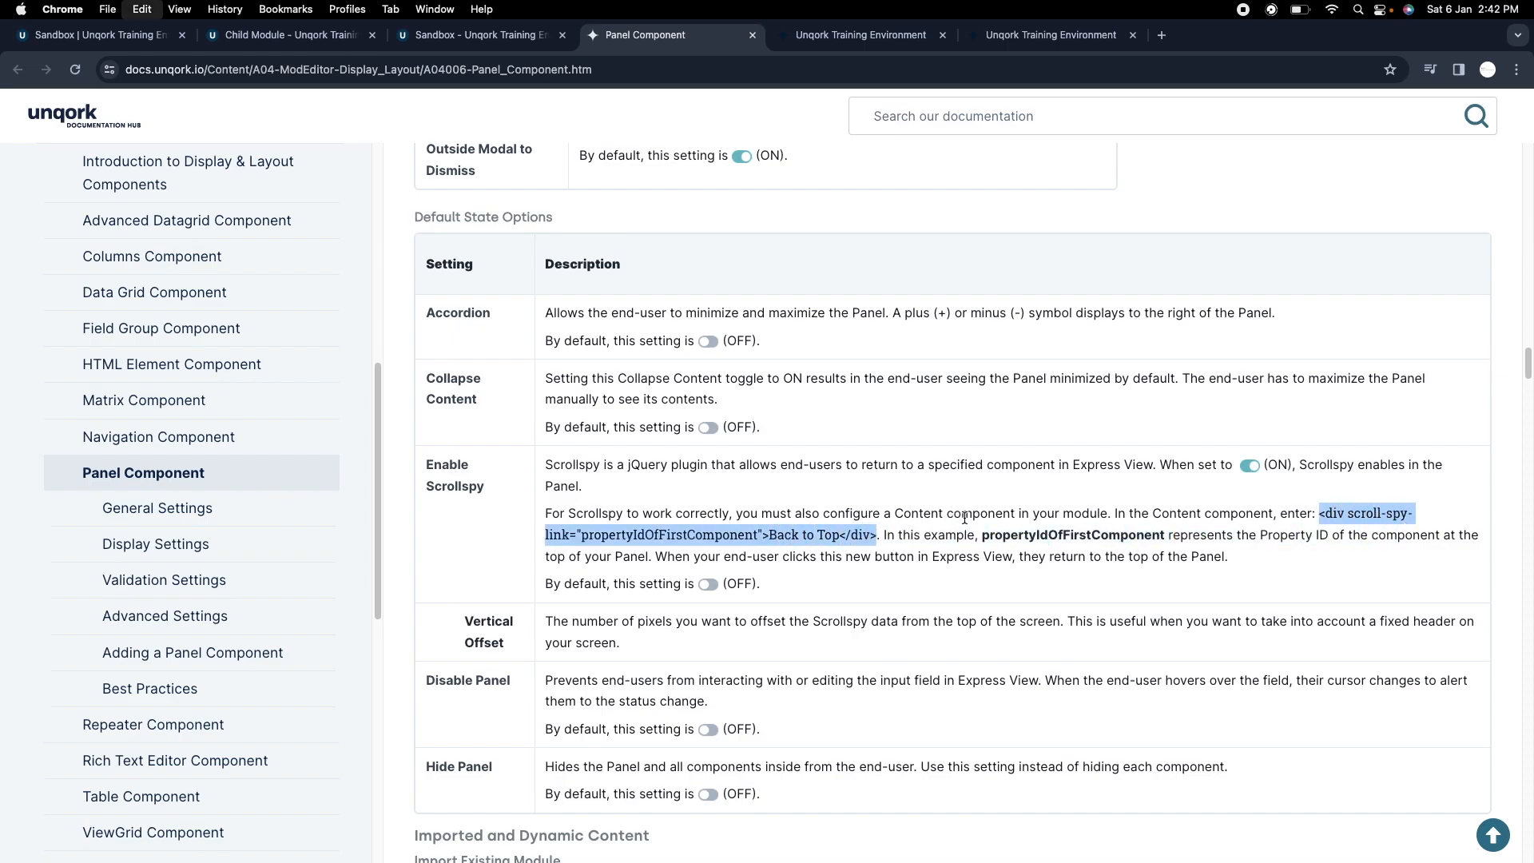
Save the panelTest settings in Sandbox and paste the copied scroll-spy-link snippet into the Content component.
left_click(470, 36)
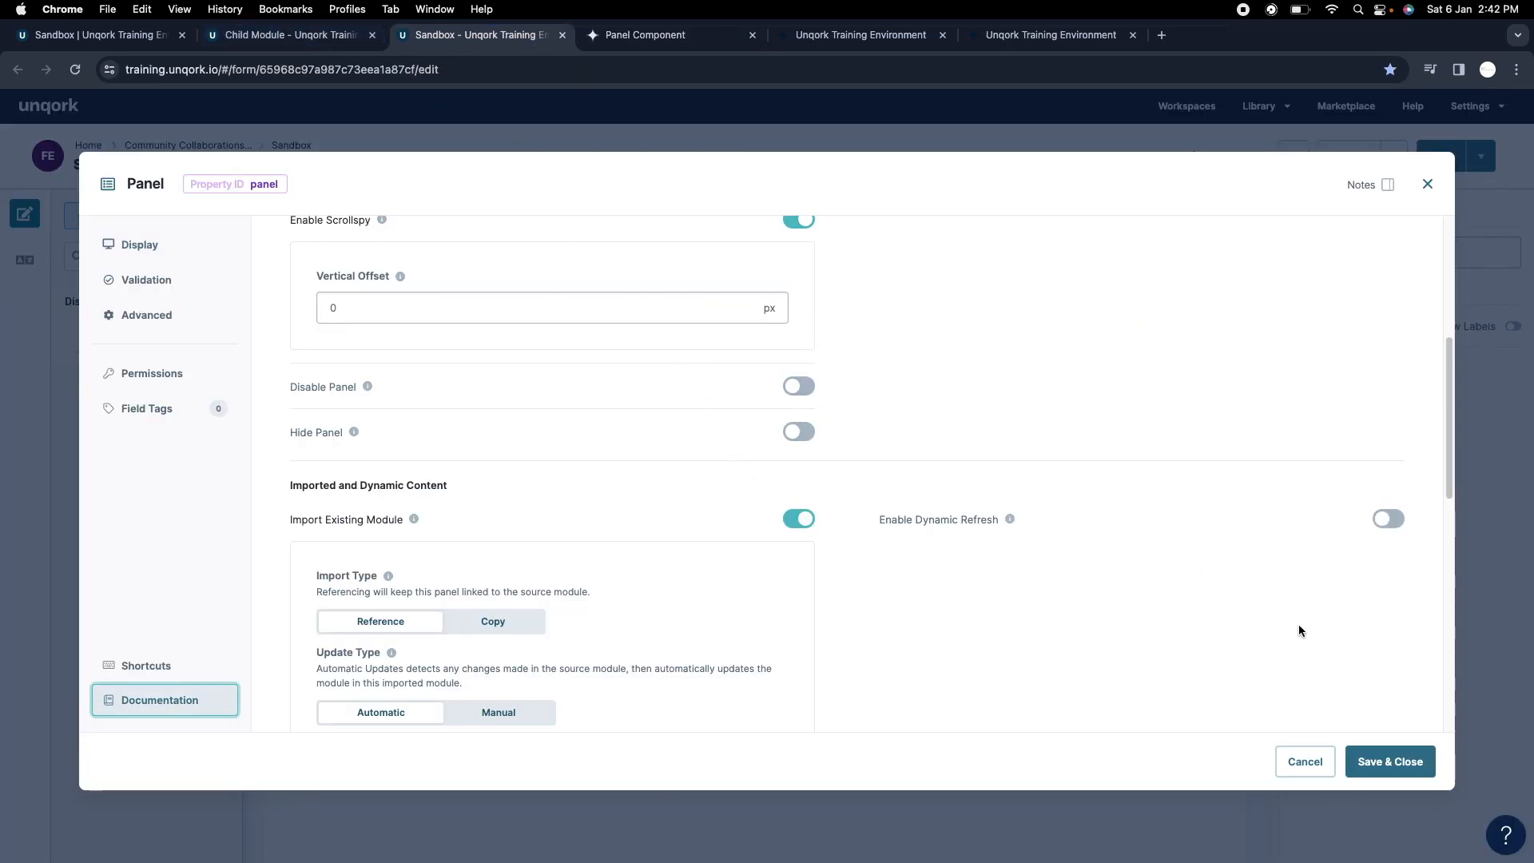
left_click(1390, 761)
key("super+v")
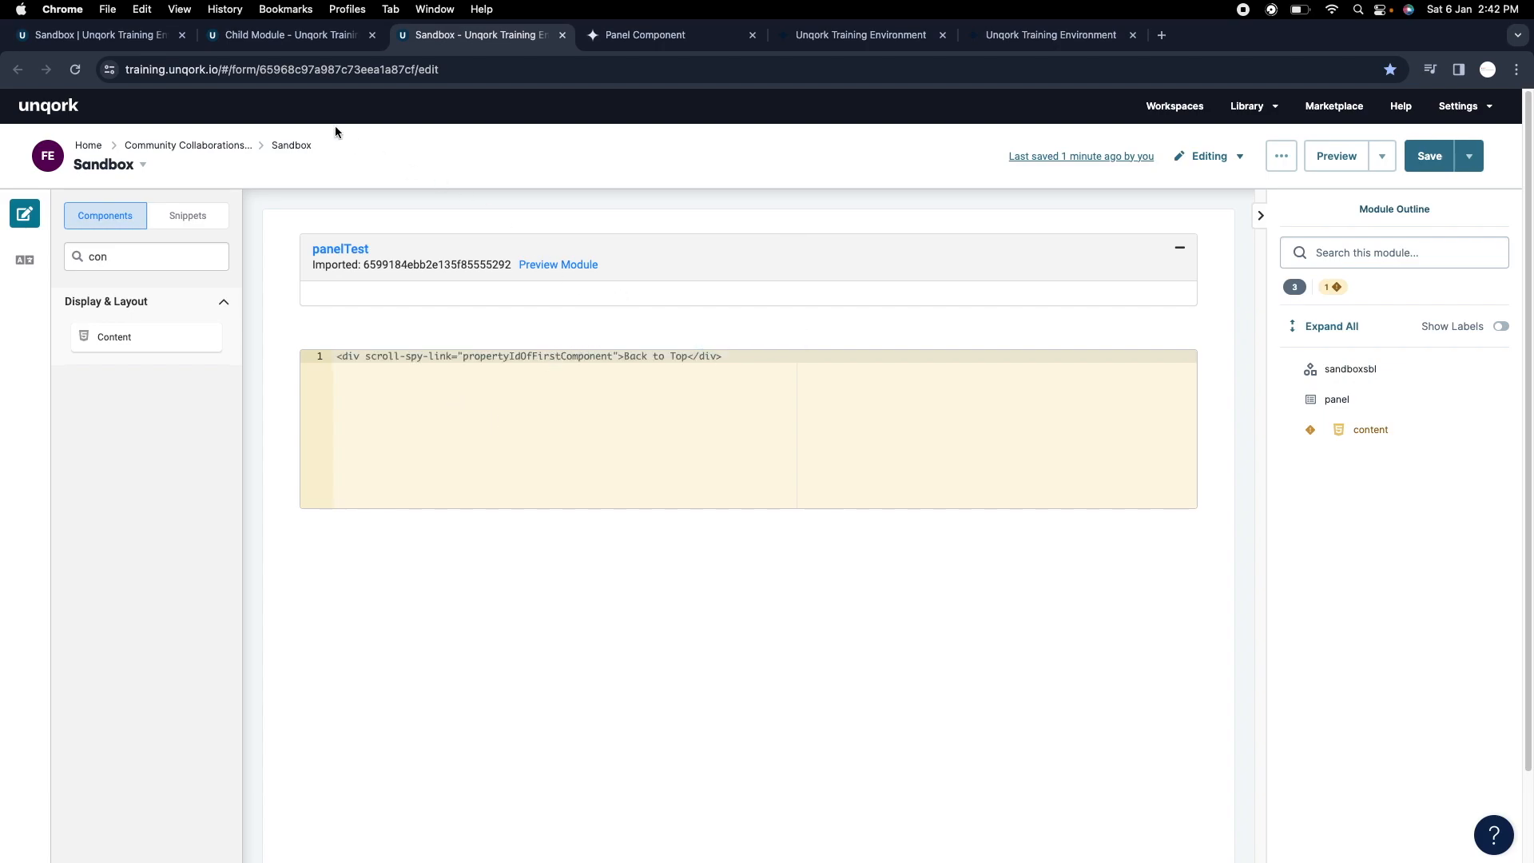
Duplicate the text field in Child Module until the module holds 19 text fields, and save the module.
left_click(291, 38)
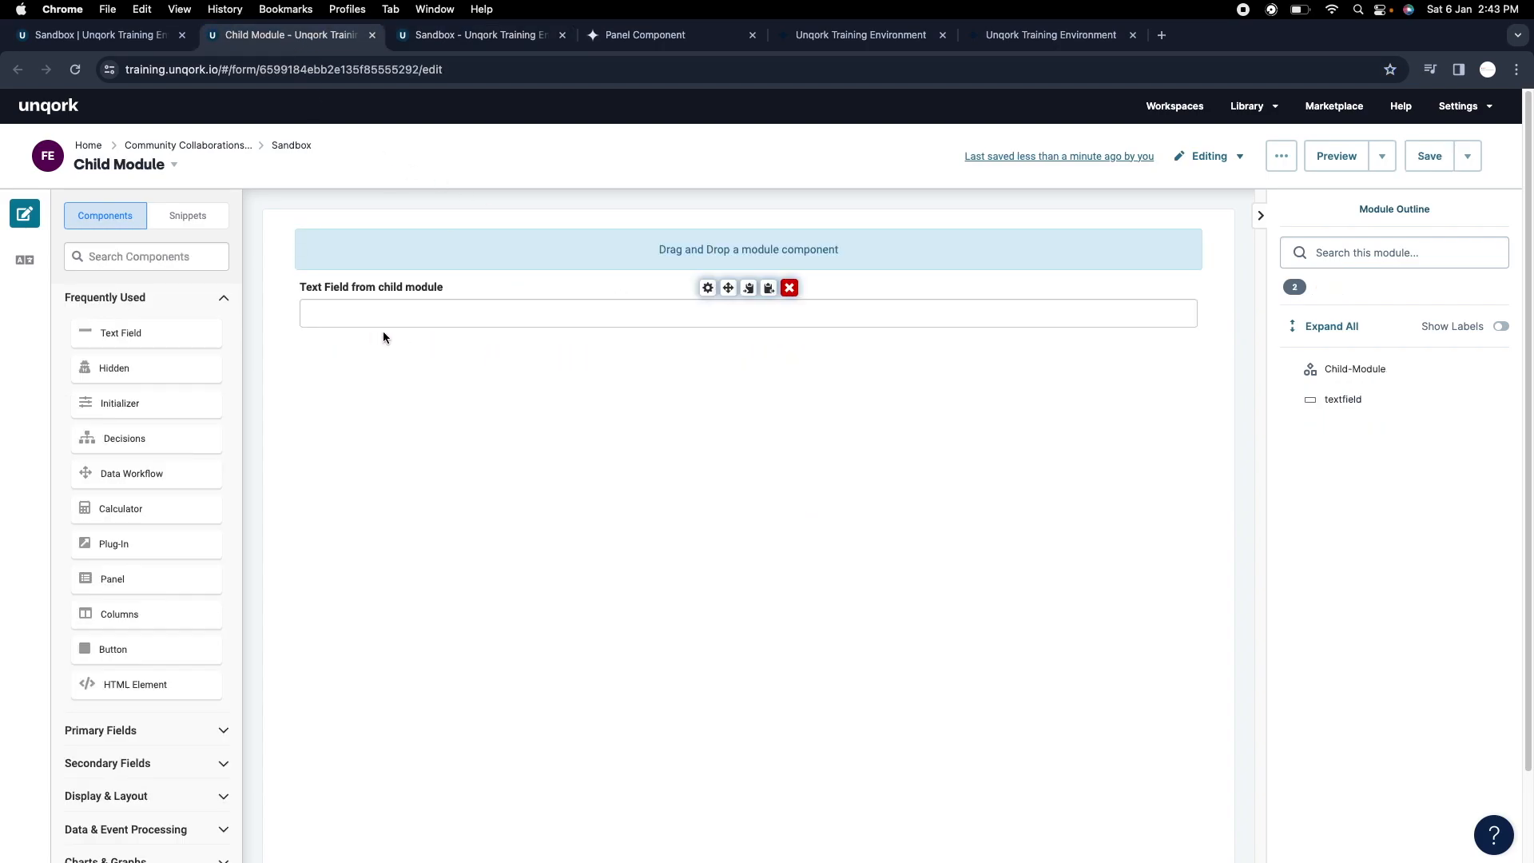
left_click(769, 289)
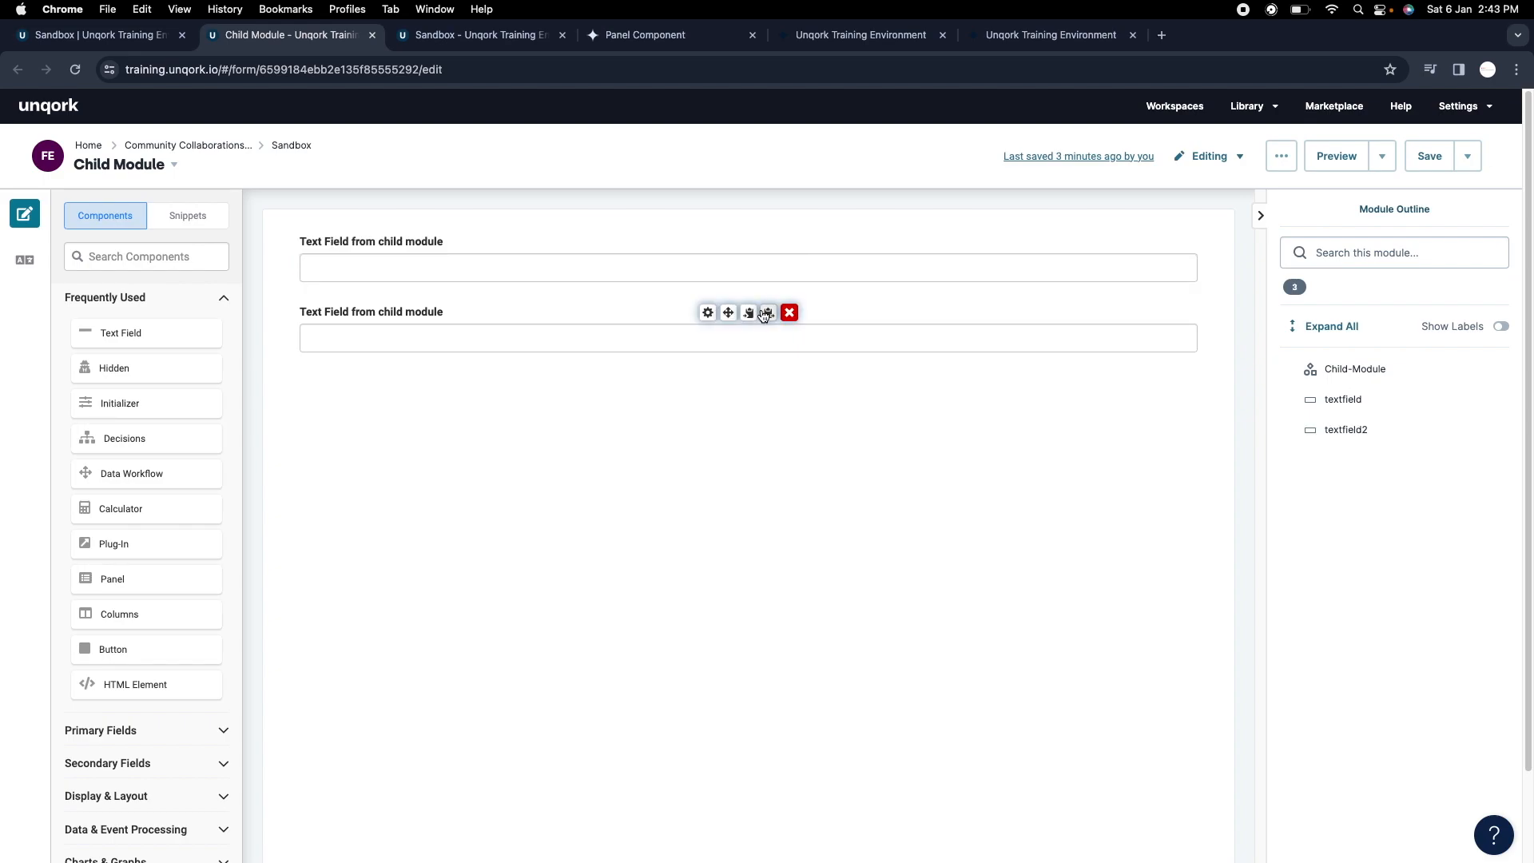
left_click(769, 313)
left_click(768, 314)
left_click(769, 313)
left_click(769, 313)
left_click(769, 313)
left_click(769, 314)
left_click(769, 313)
left_click(769, 313)
left_click(769, 314)
left_click(769, 314)
left_click(769, 313)
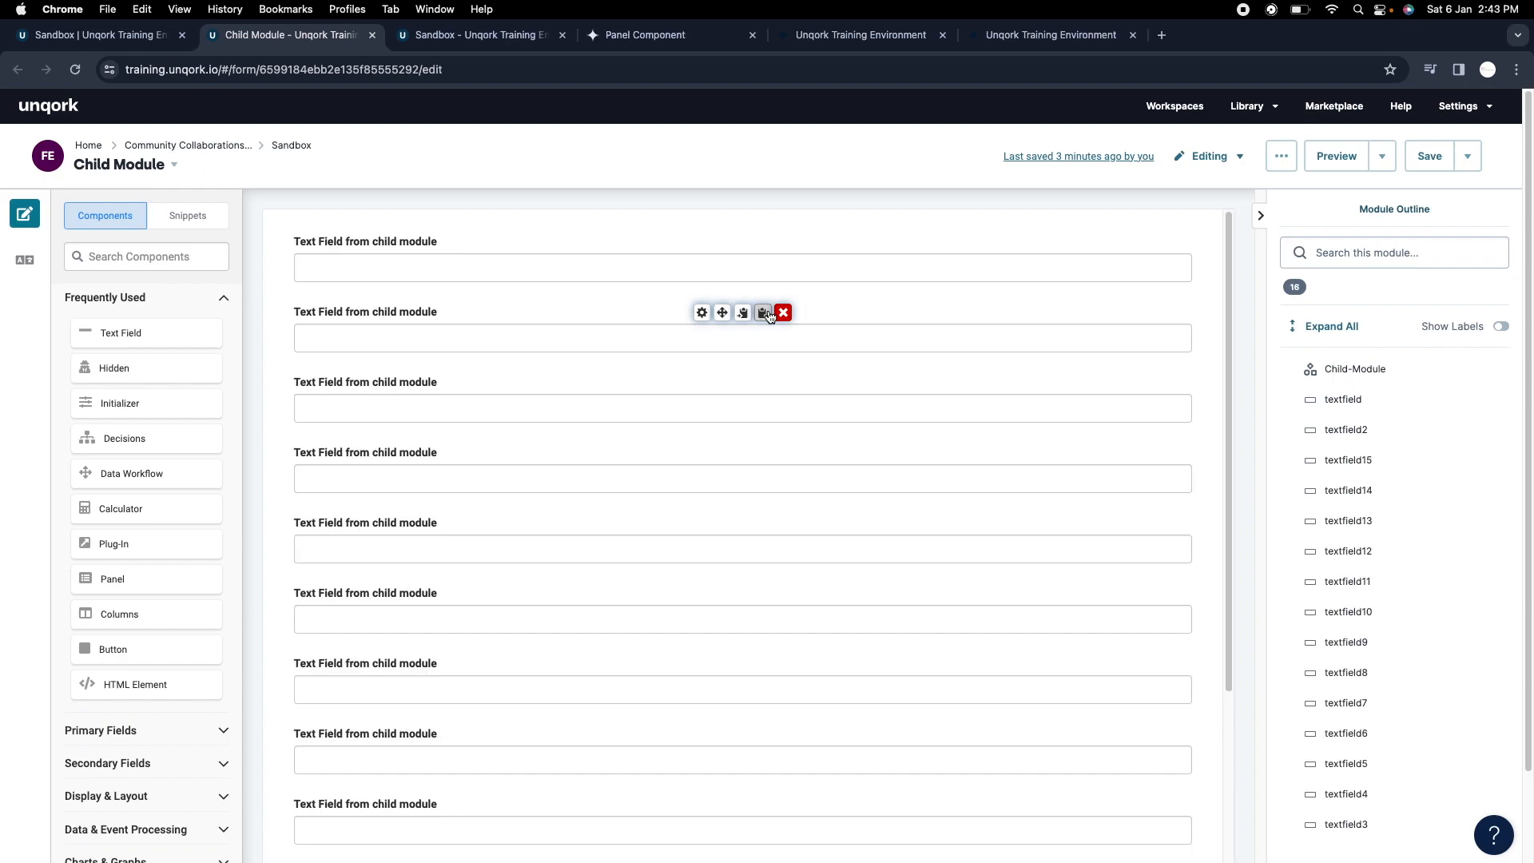
left_click(768, 313)
left_click(769, 314)
scroll(764, 462, "down", 3)
scroll(750, 474, "down", 2)
left_click(762, 771)
left_click(762, 771)
left_click(762, 772)
scroll(986, 519, "up", 10)
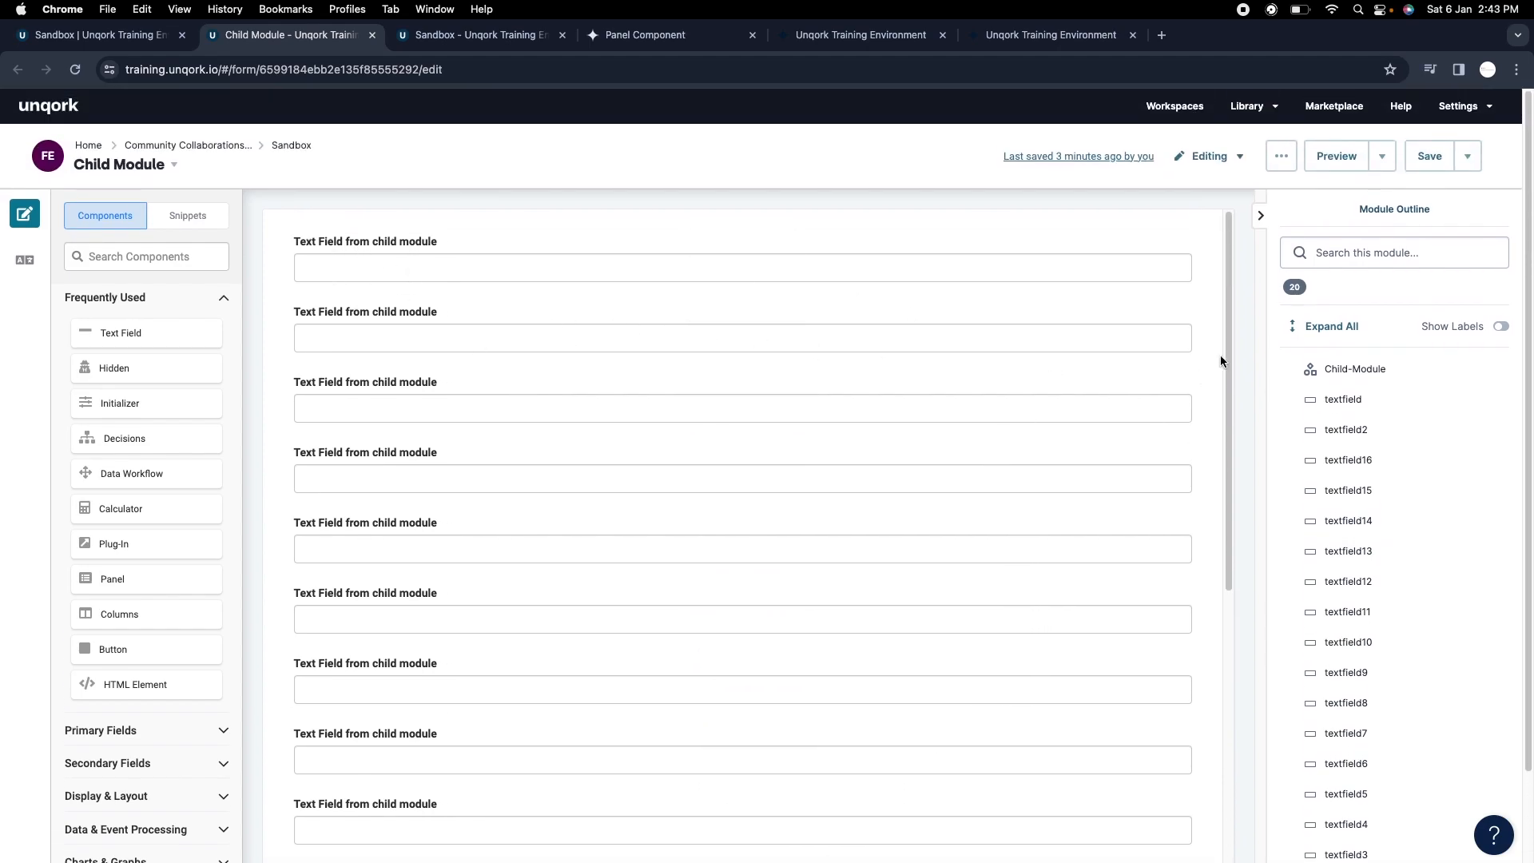
left_click(1424, 171)
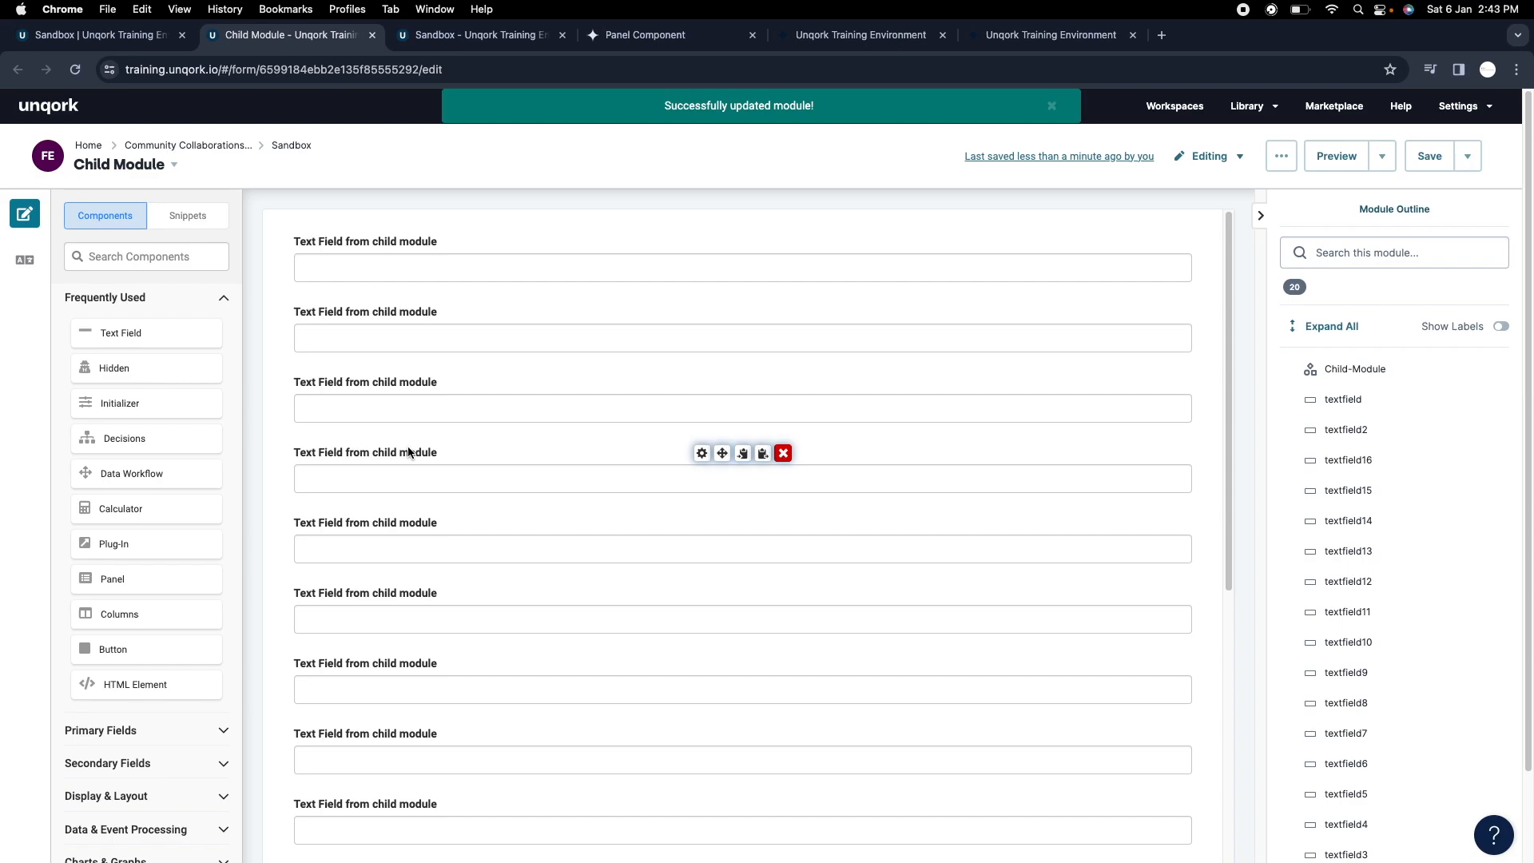
Return to the Sandbox module's preview and reload it with the updated Child Module.
left_click(683, 37)
key("ctrl+shift+Tab")
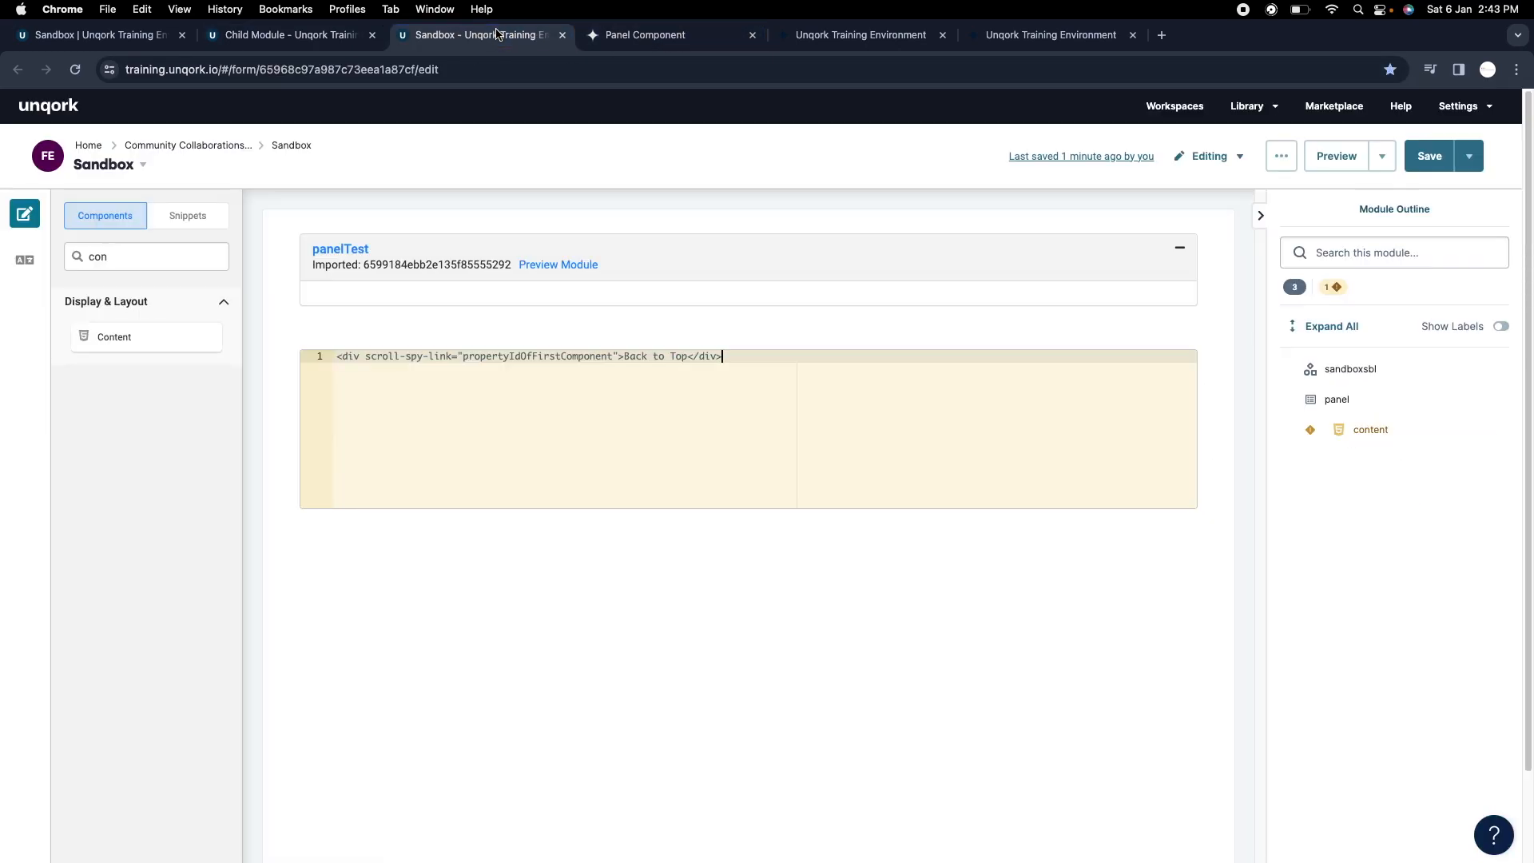
left_click(697, 46)
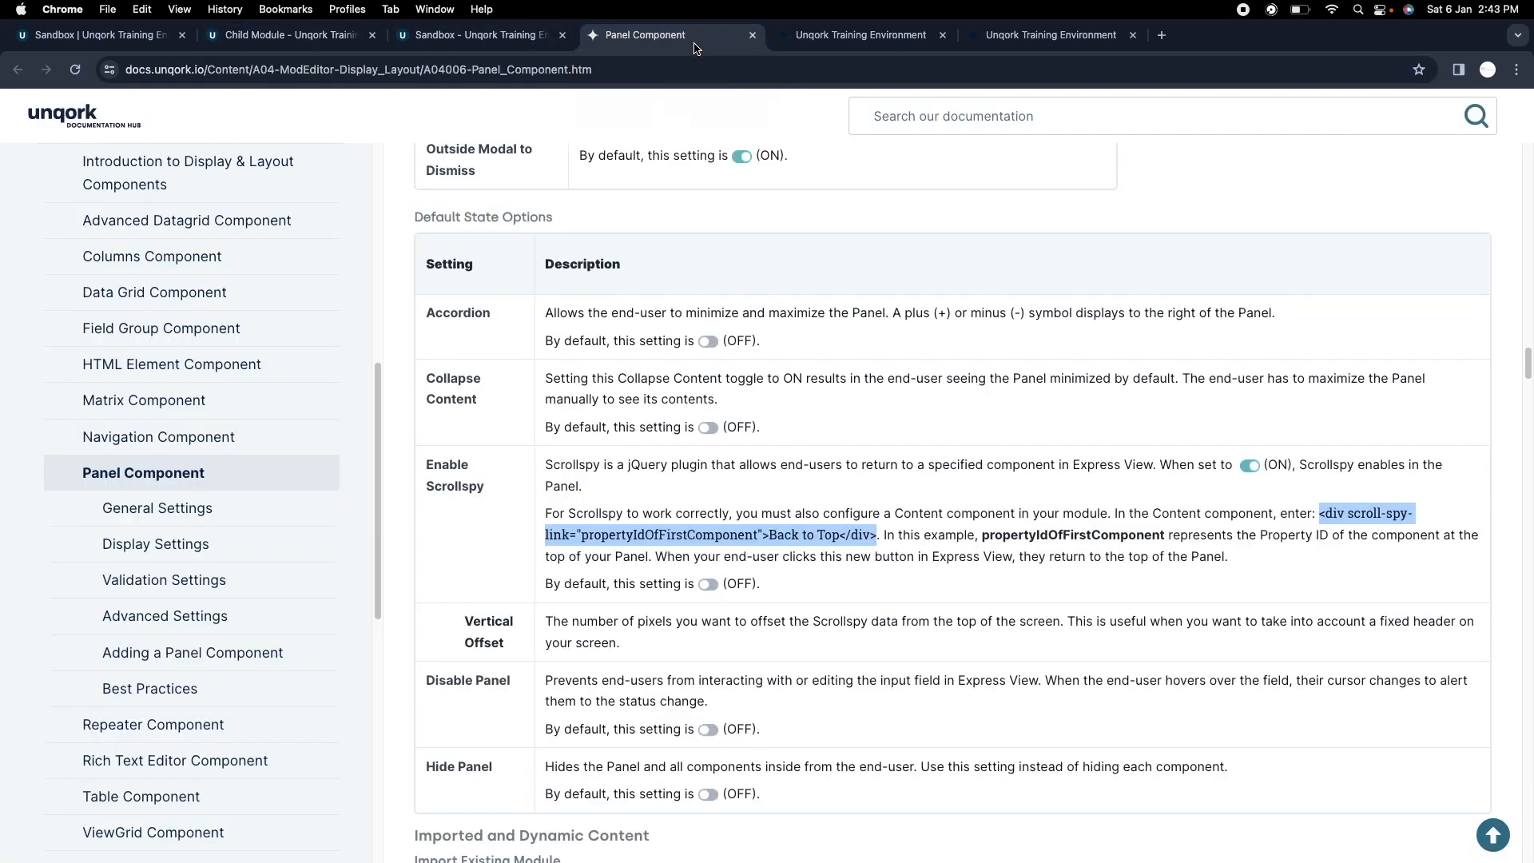
left_click(1017, 41)
left_click(75, 69)
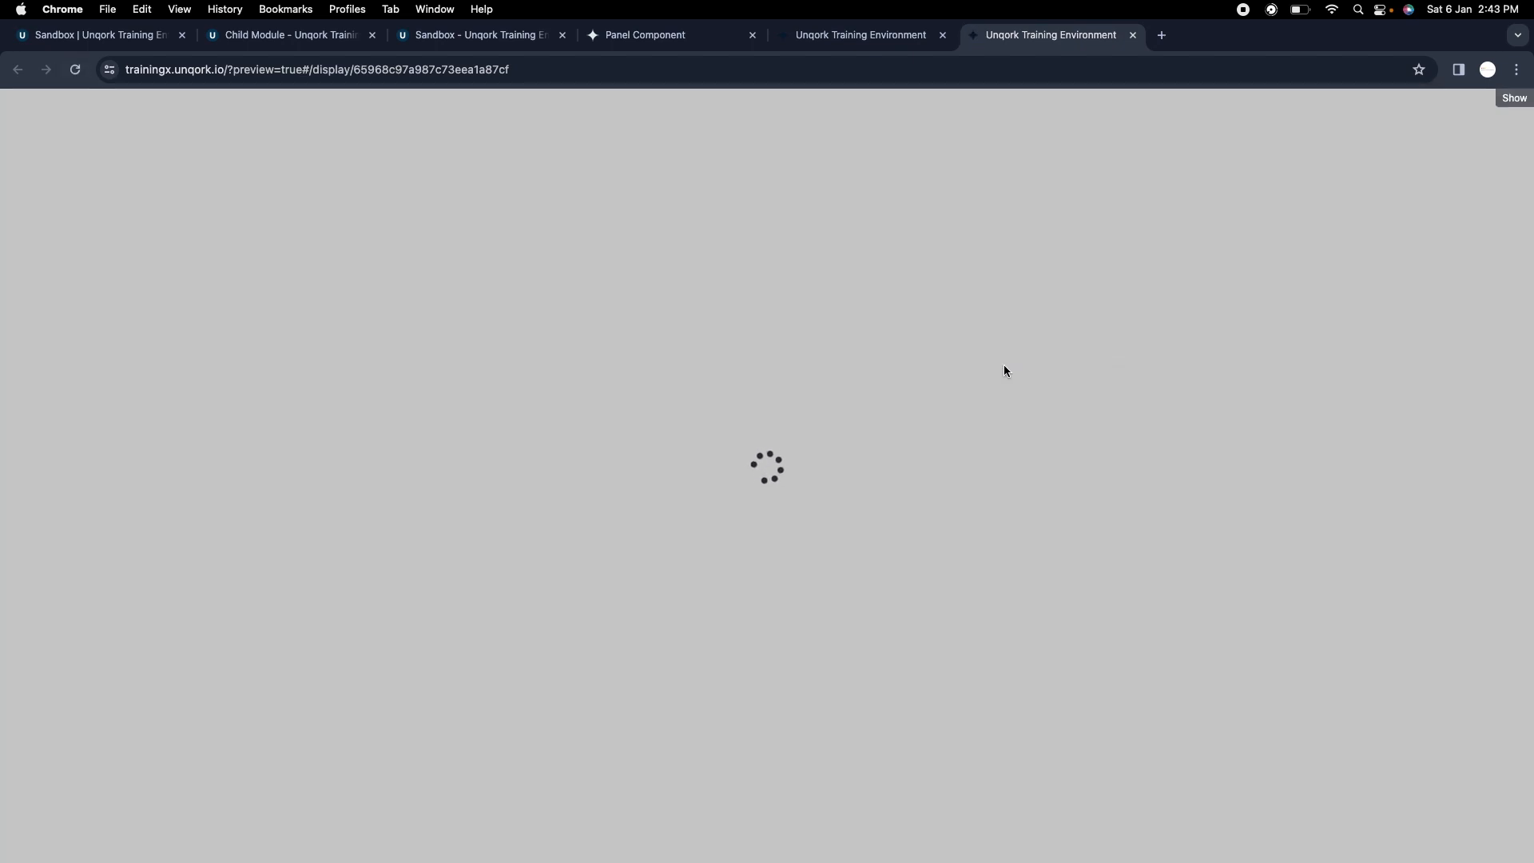
Examine the previewed panelTest panel from its first to its last Child Module text field and back.
scroll(993, 370, "down", 10)
scroll(756, 591, "up", 10)
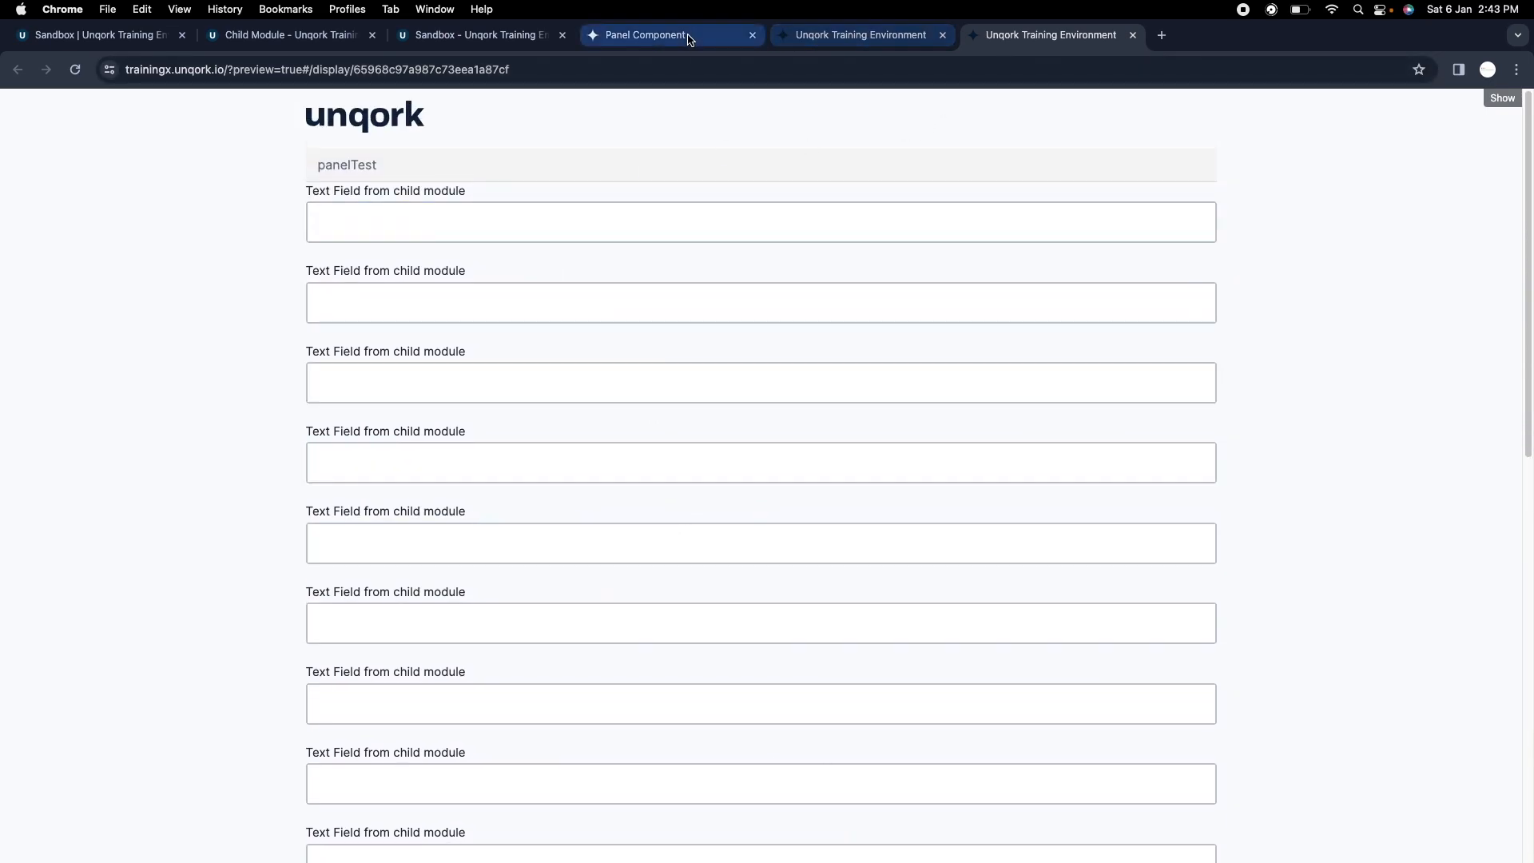
scroll(874, 383, "down", 10)
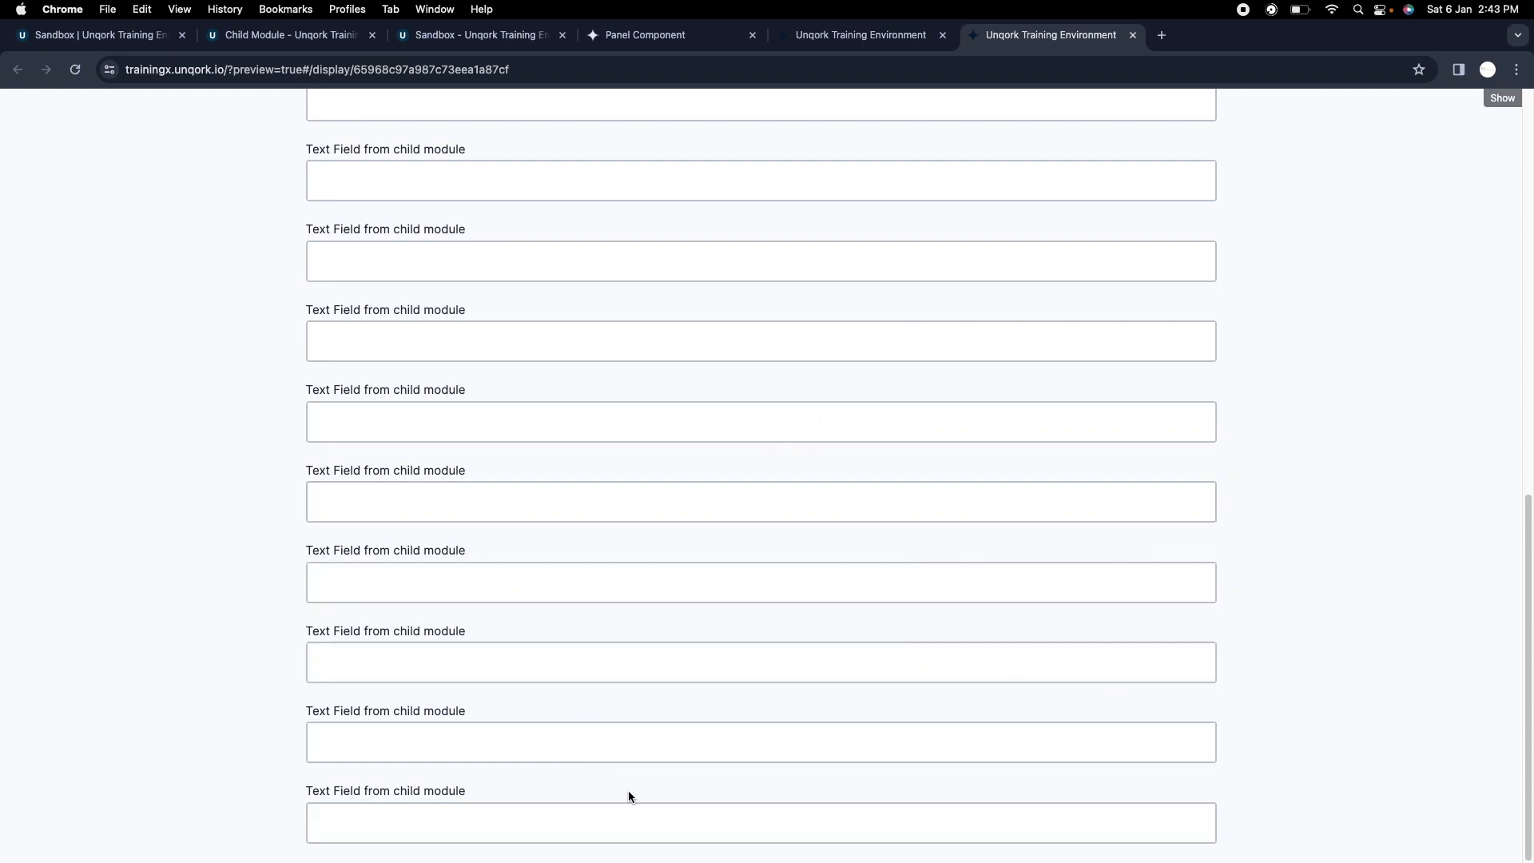
scroll(620, 653, "up", 10)
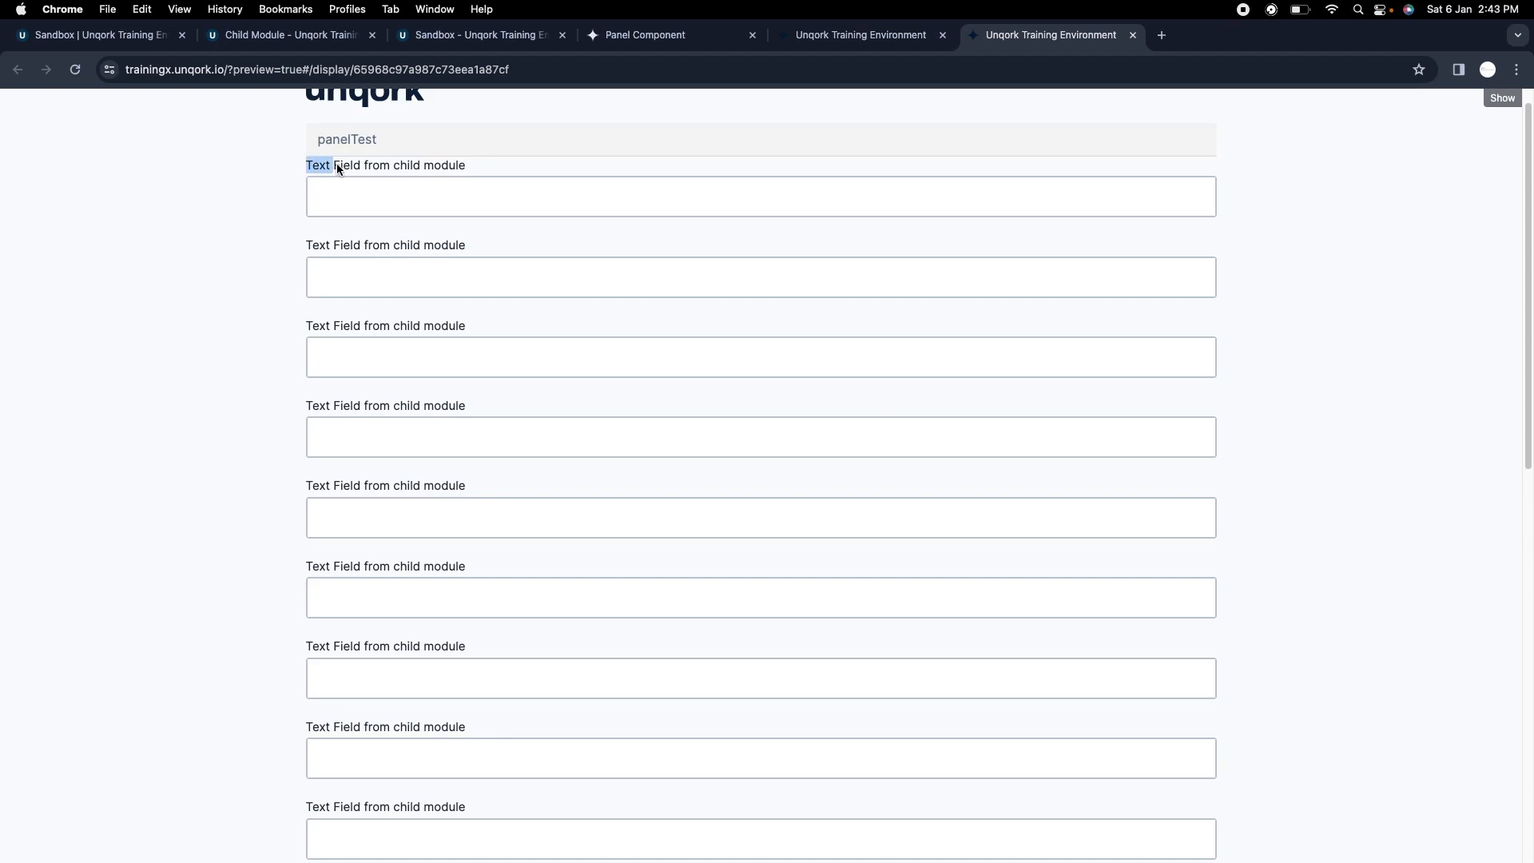
left_click(698, 168)
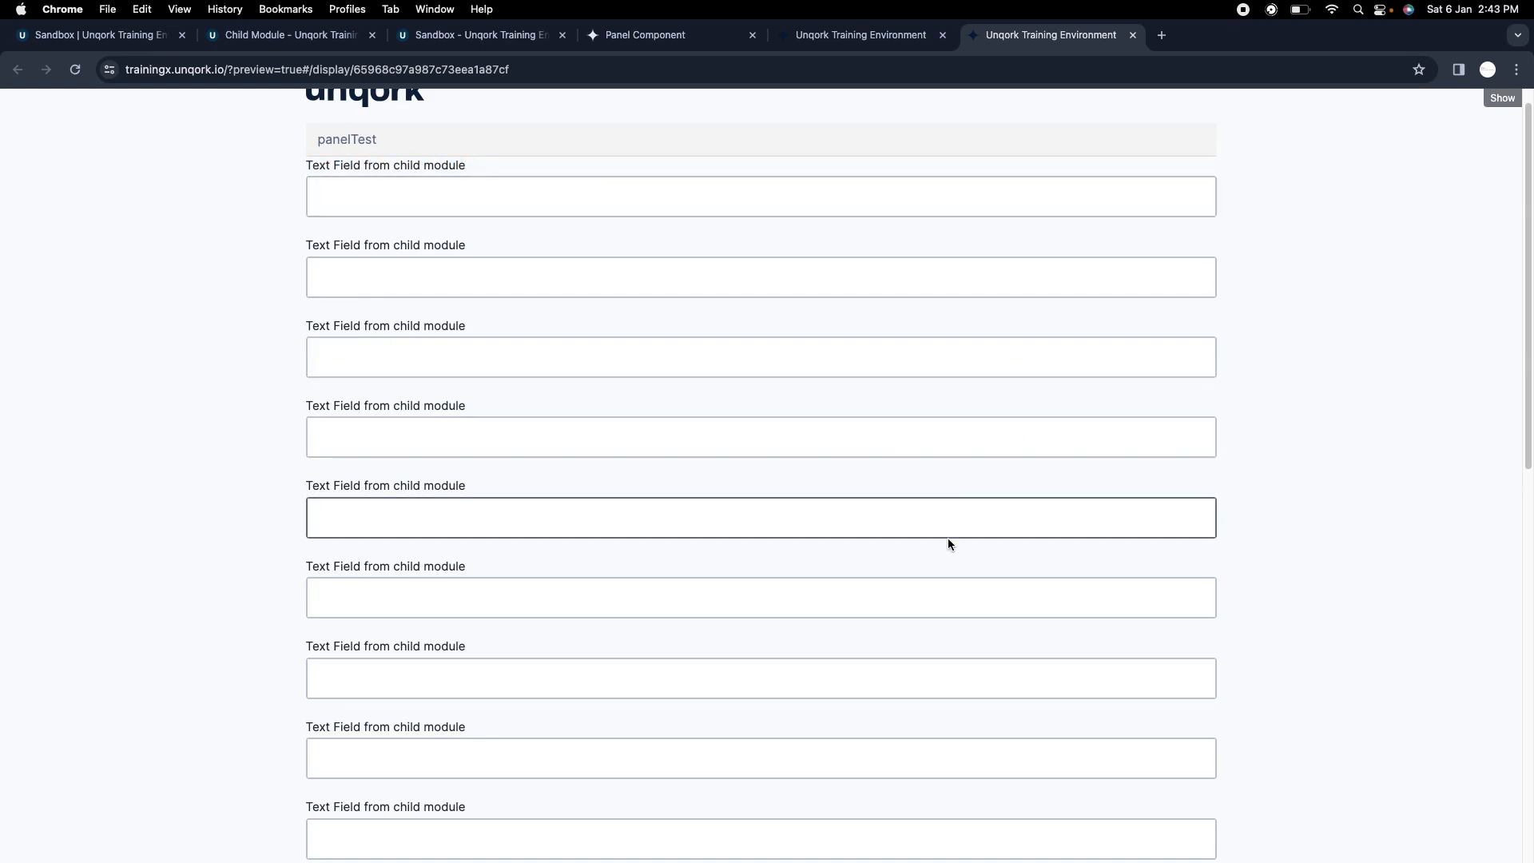
scroll(943, 544, "down", 5)
scroll(795, 593, "up", 6)
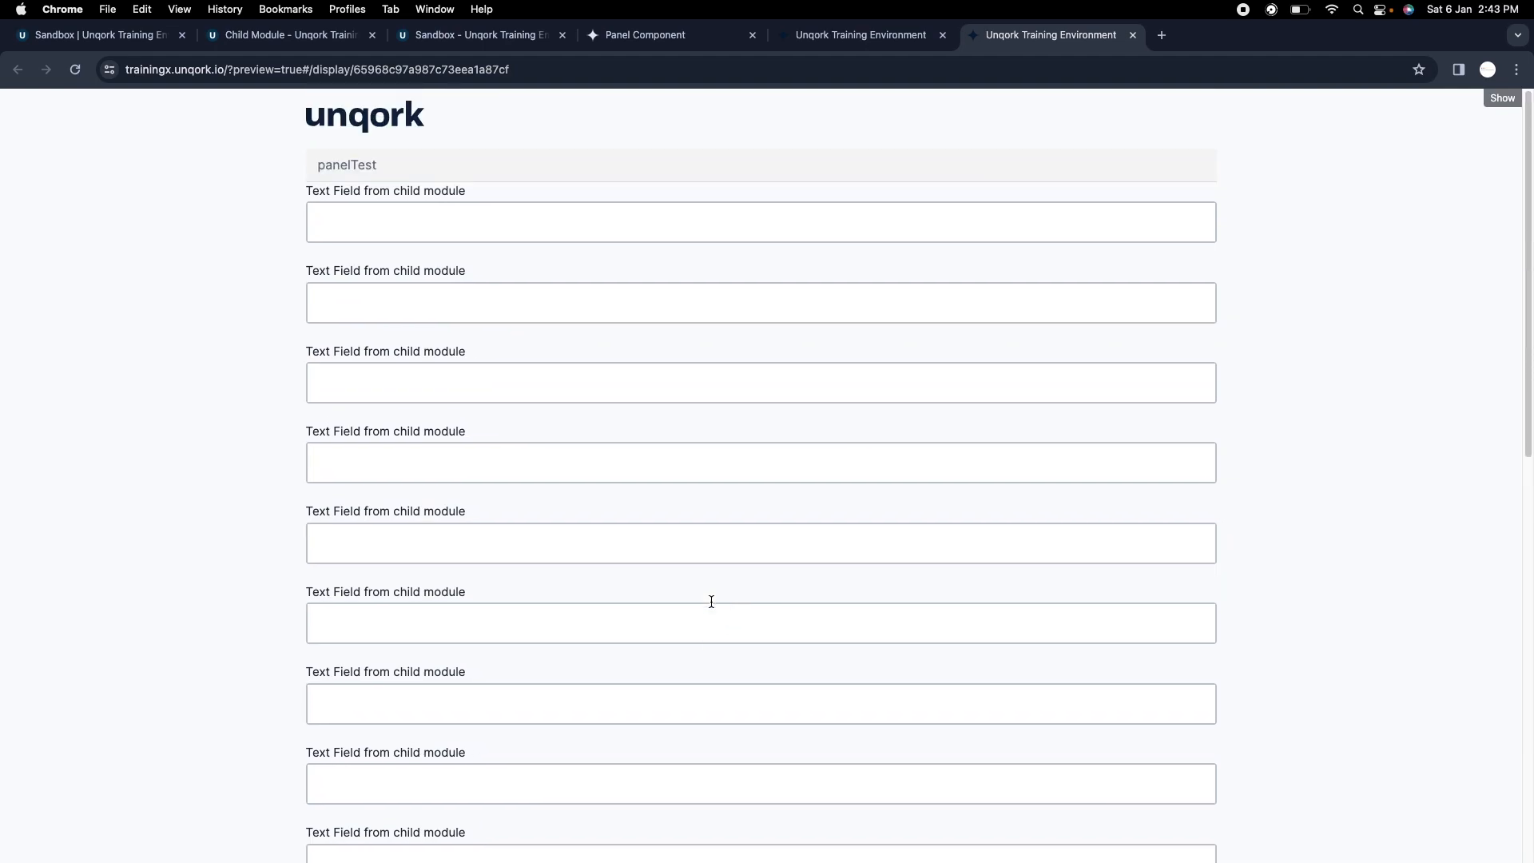
scroll(685, 495, "down", 5)
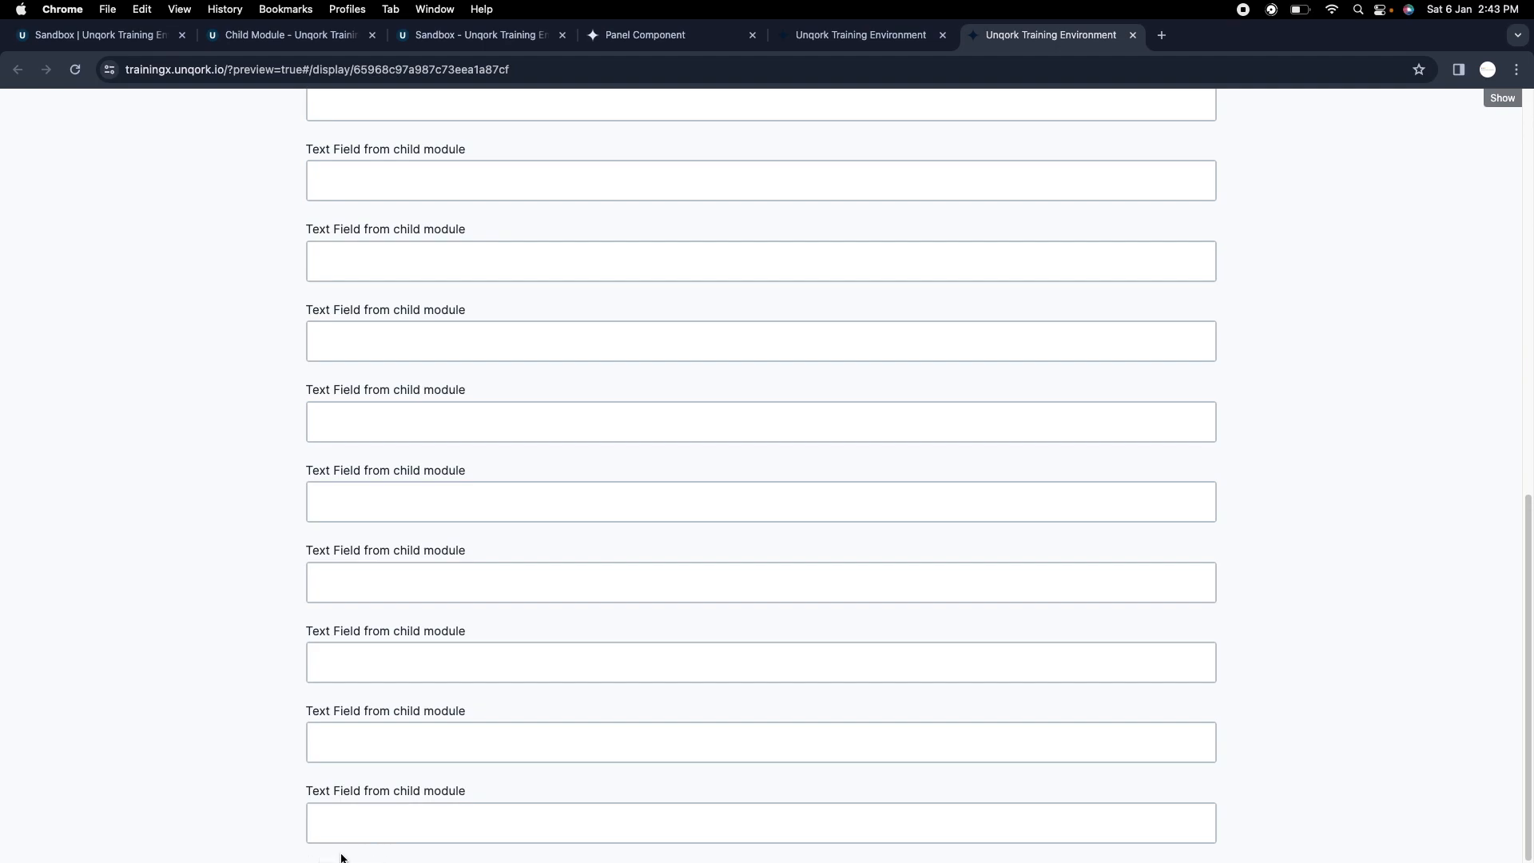
scroll(435, 647, "up", 5)
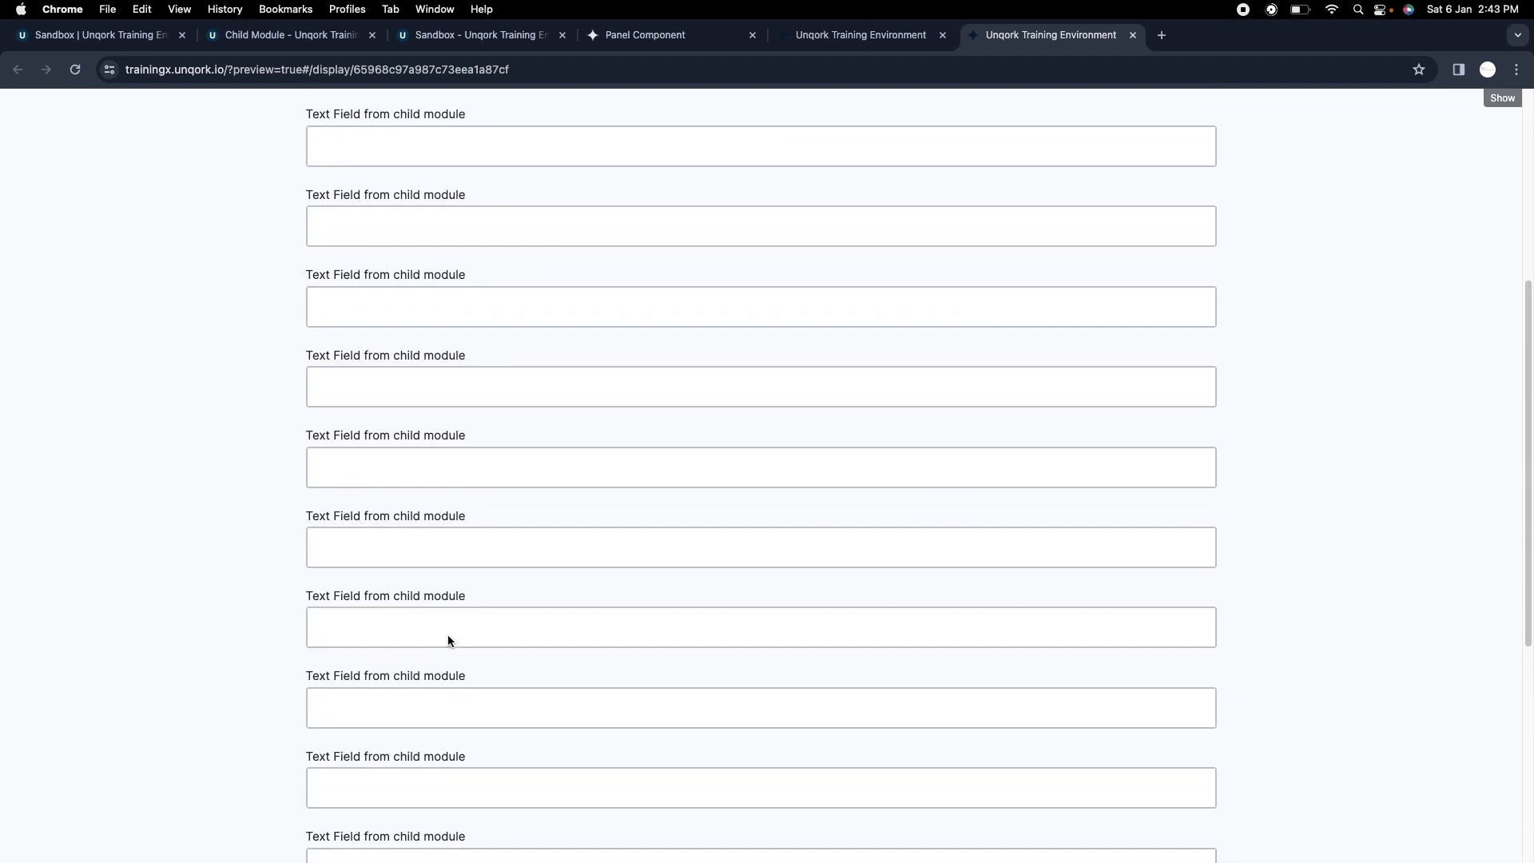
scroll(513, 574, "up", 5)
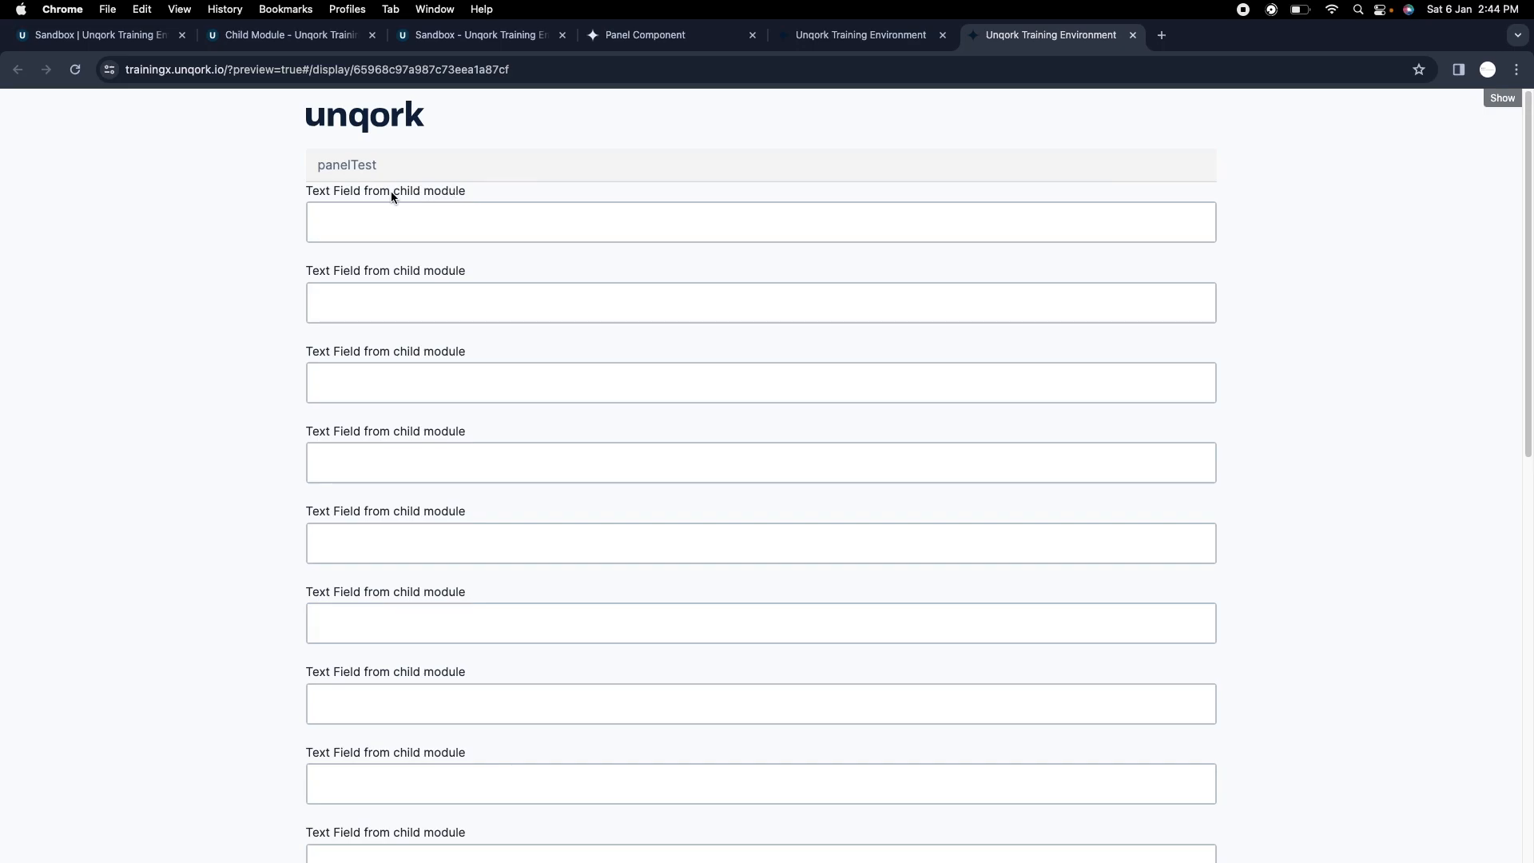
Review the propertyIdOfFirstComponent placeholder and Back to Top text in Sandbox's Content snippet against the Panel documentation.
left_click(653, 42)
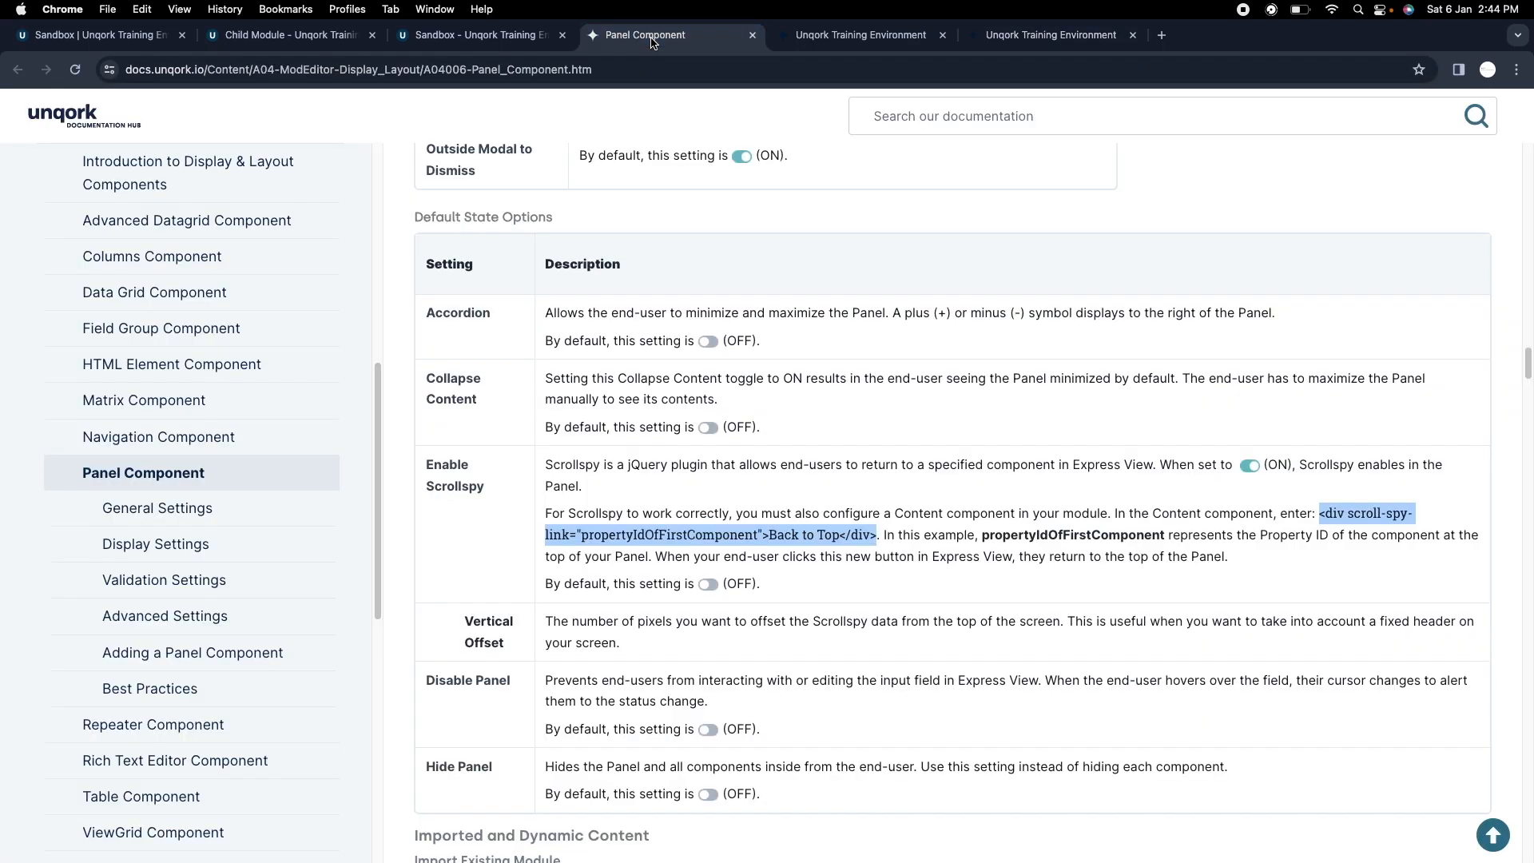
left_click(479, 35)
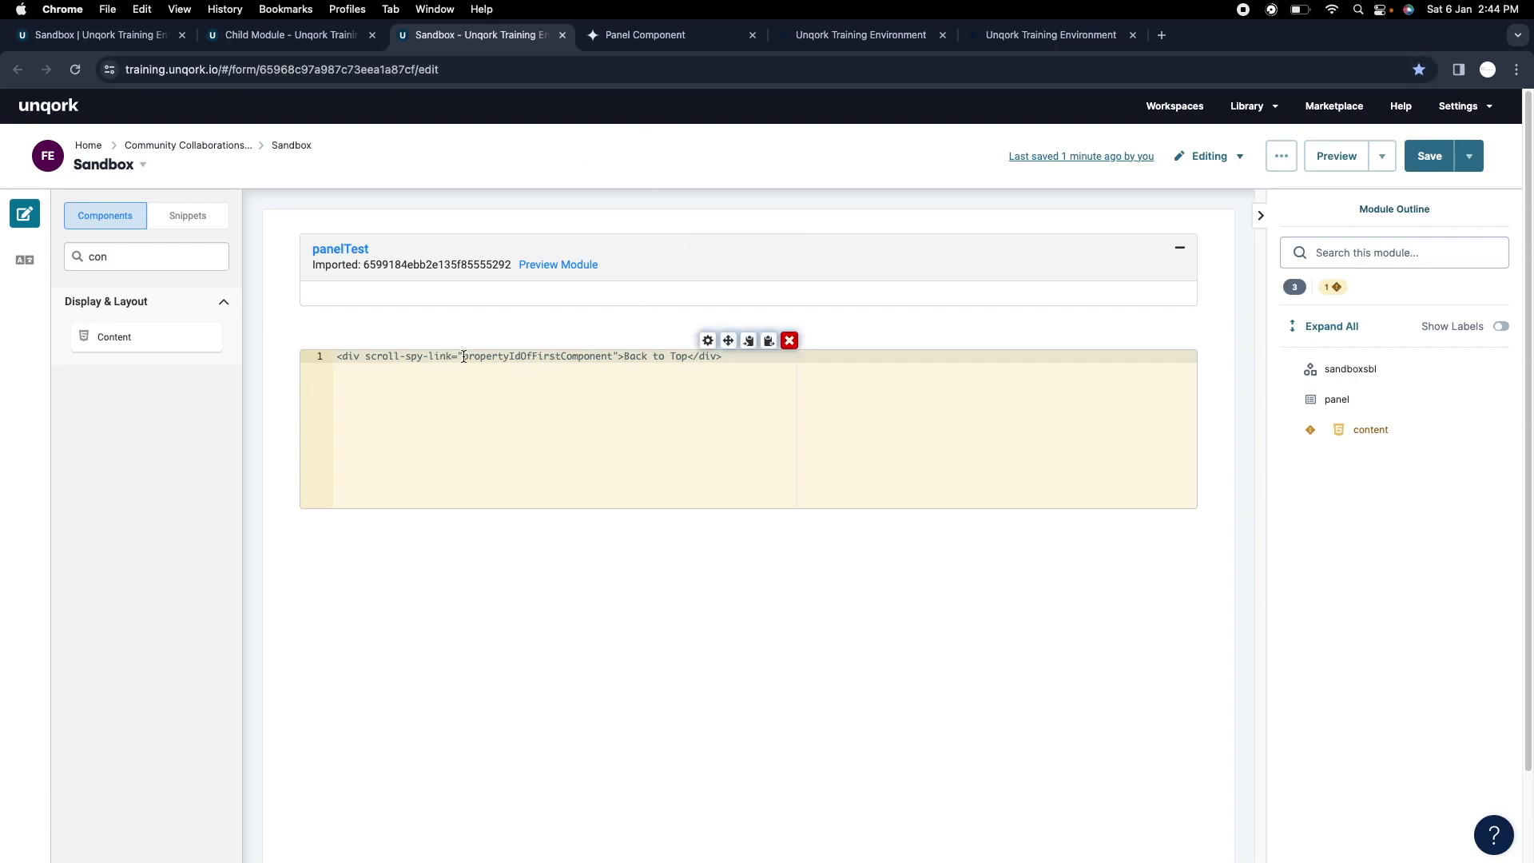
double_click(509, 356)
left_click(672, 357)
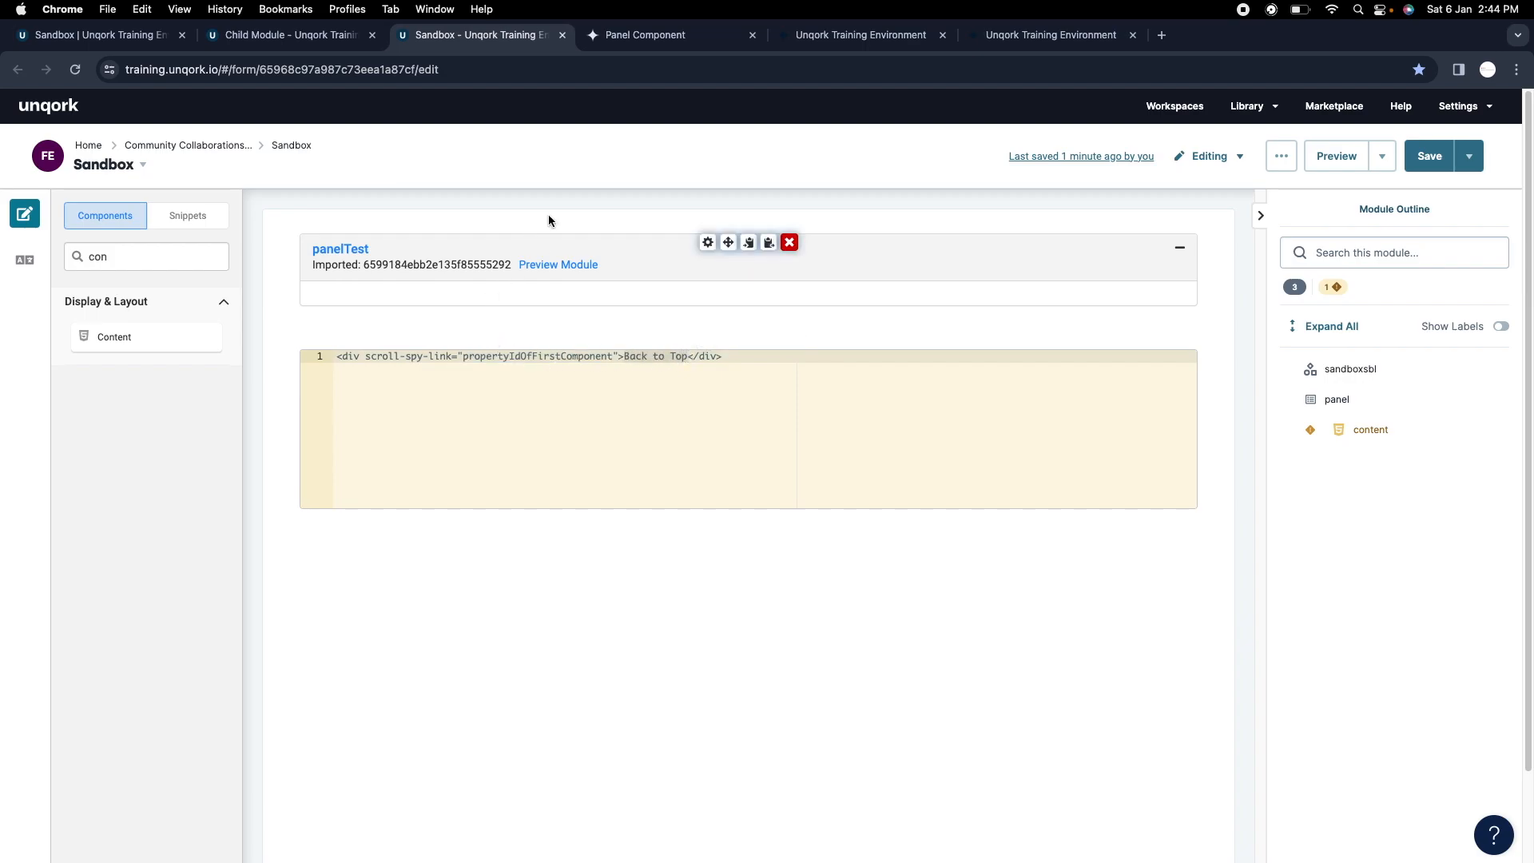
left_click(653, 37)
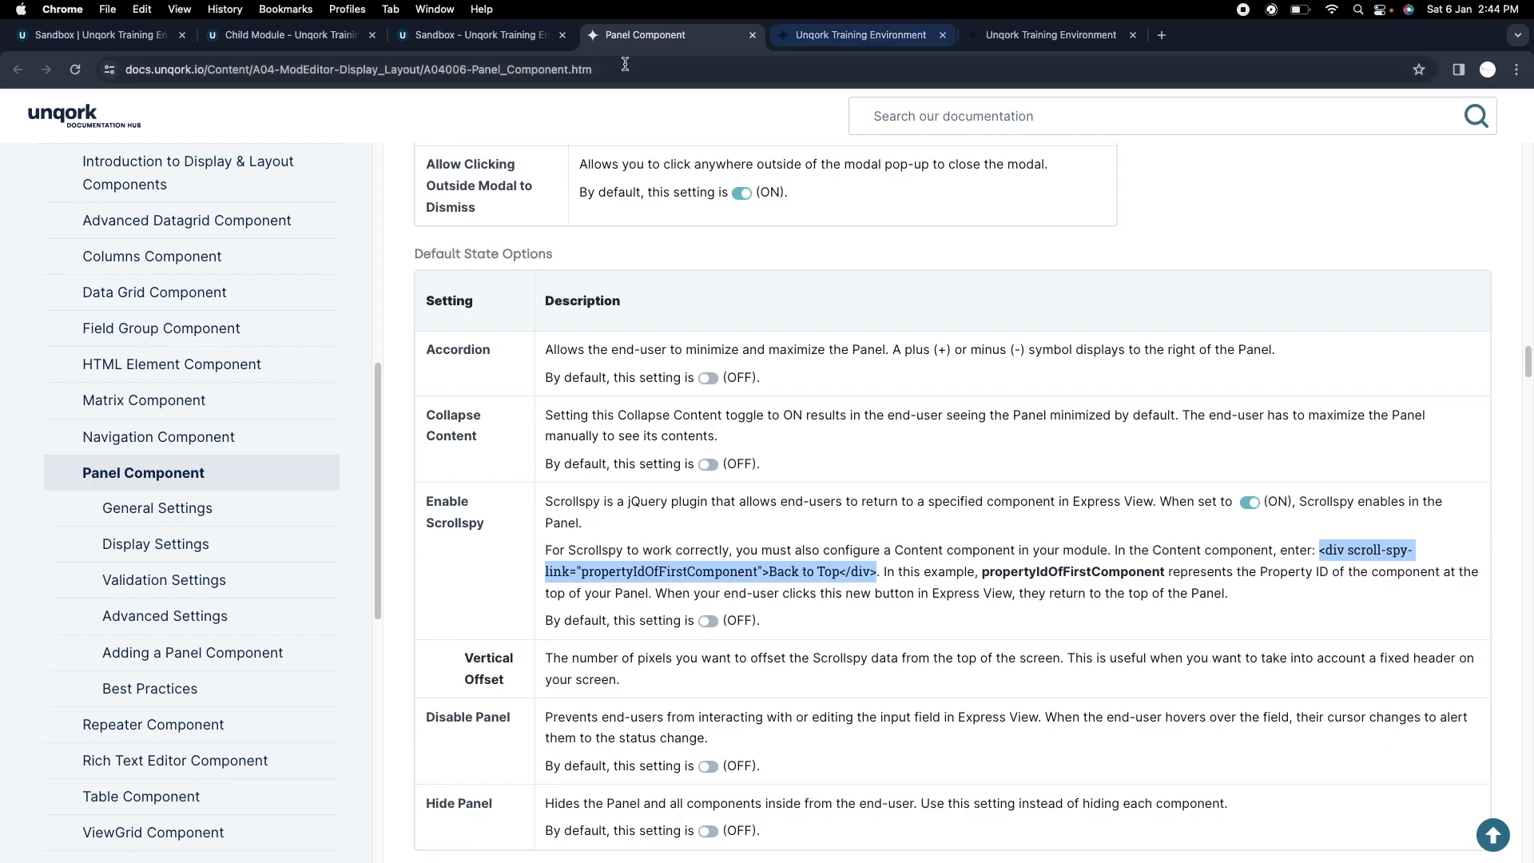
Check the Property IDs of the first two text fields in Child Module.
left_click(288, 35)
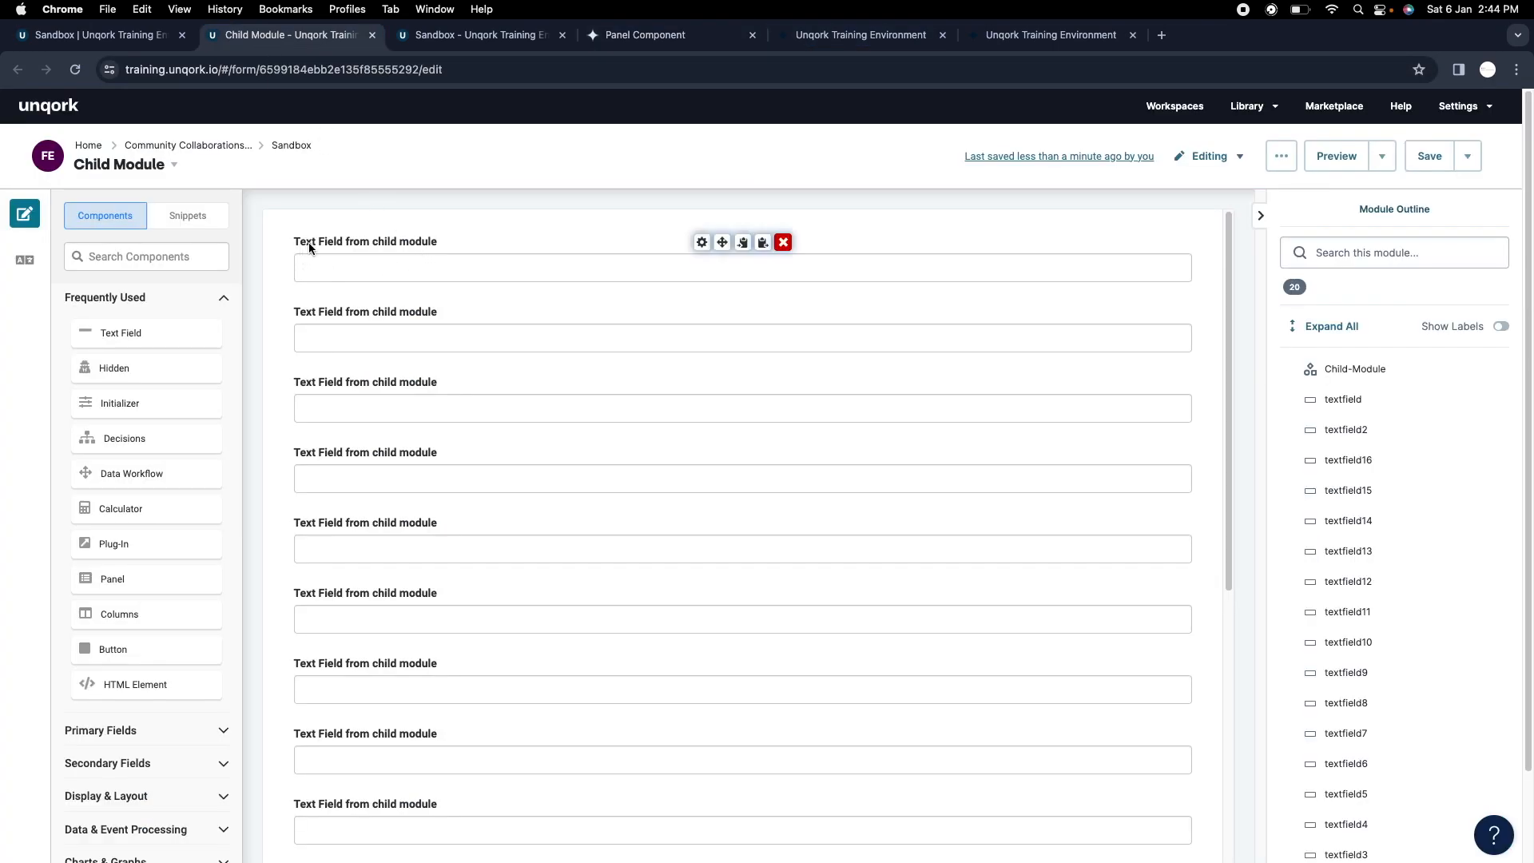
left_click(701, 248)
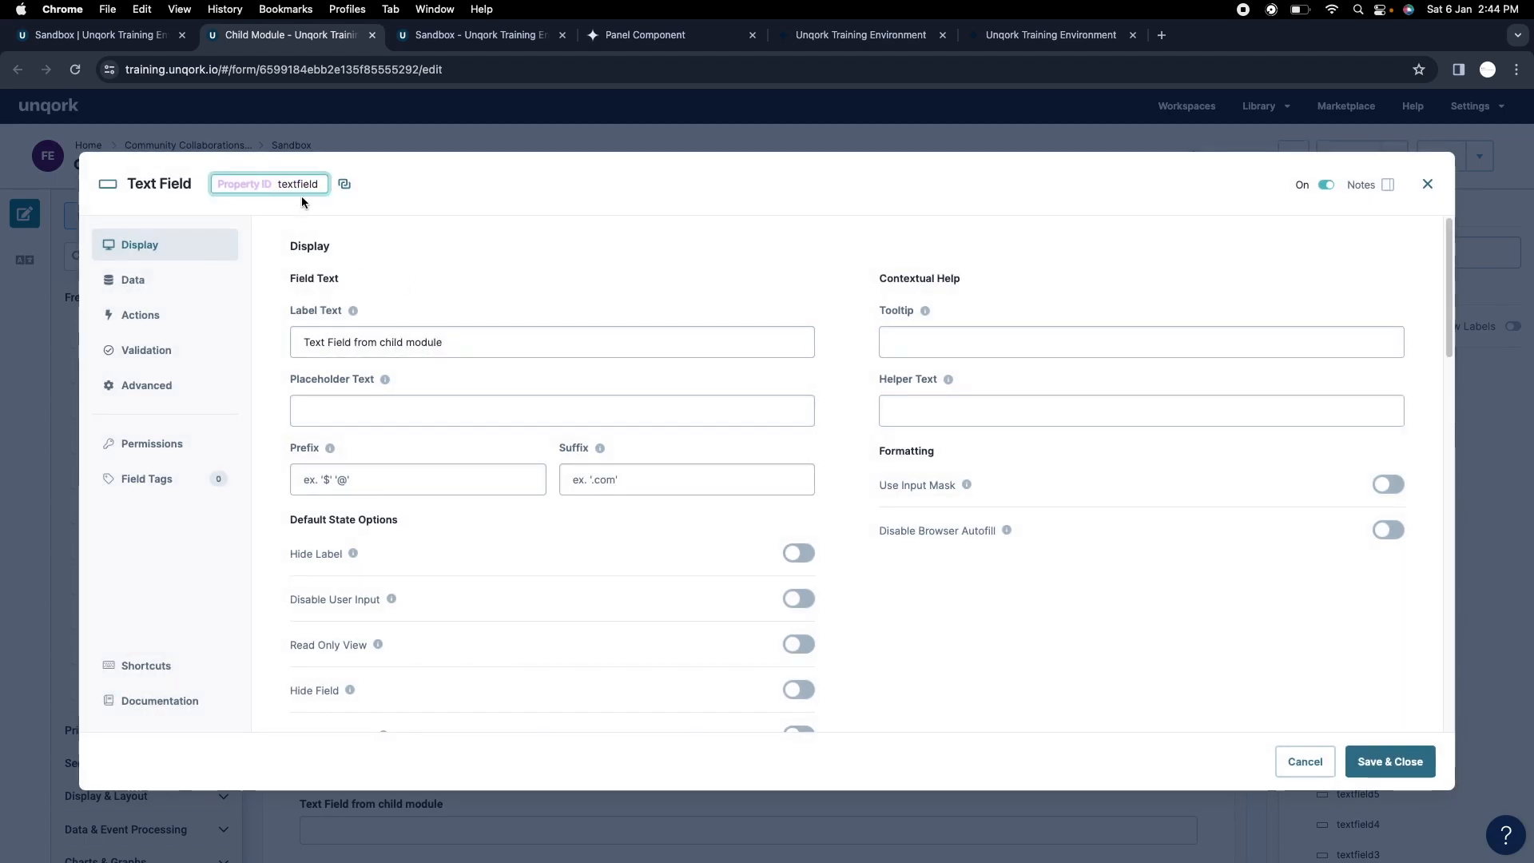
double_click(298, 184)
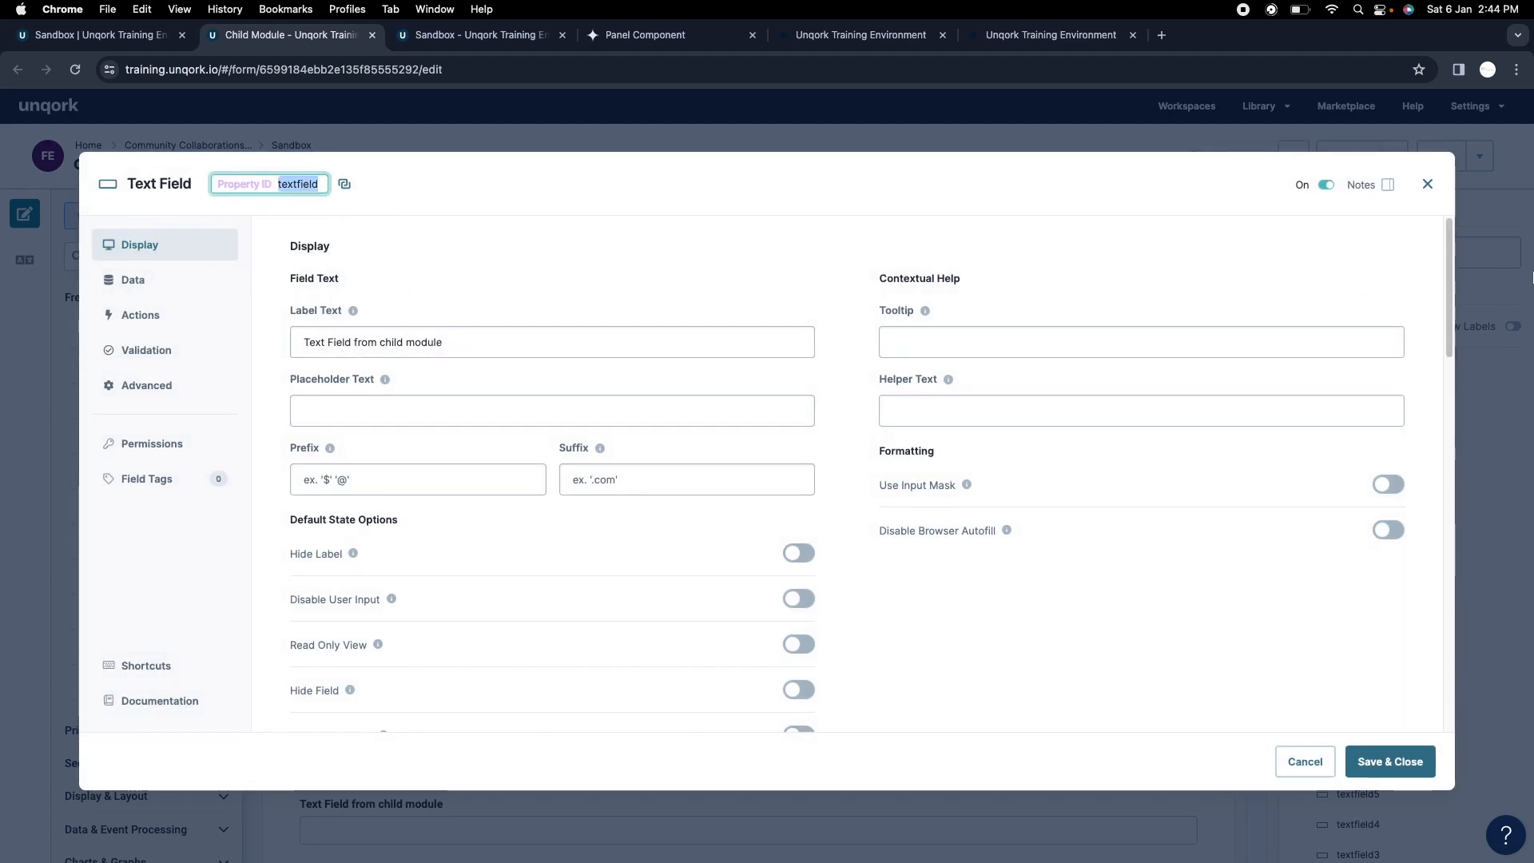
left_click(1427, 185)
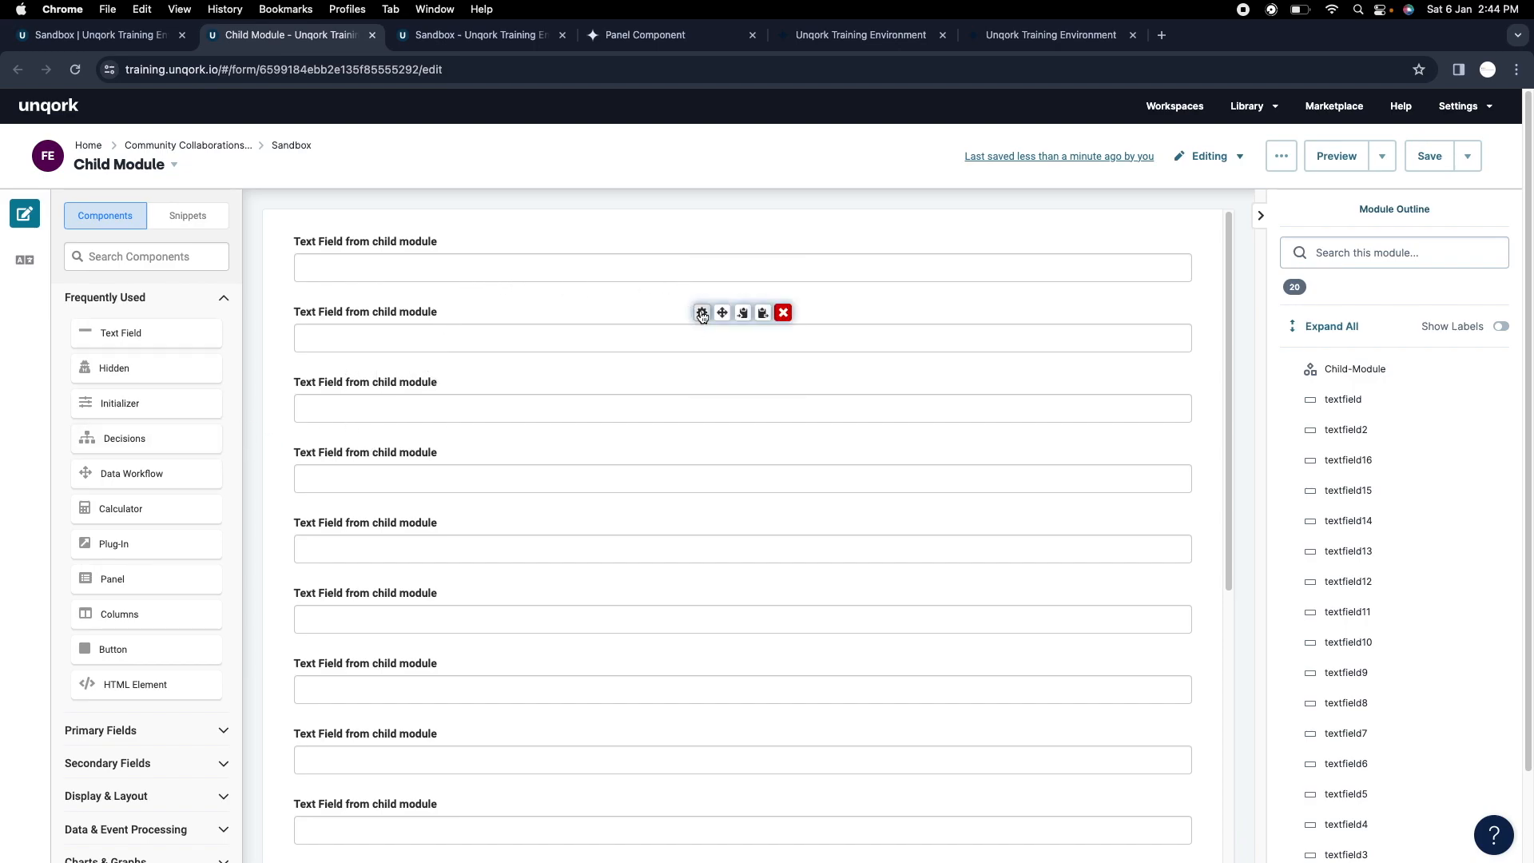
left_click(701, 312)
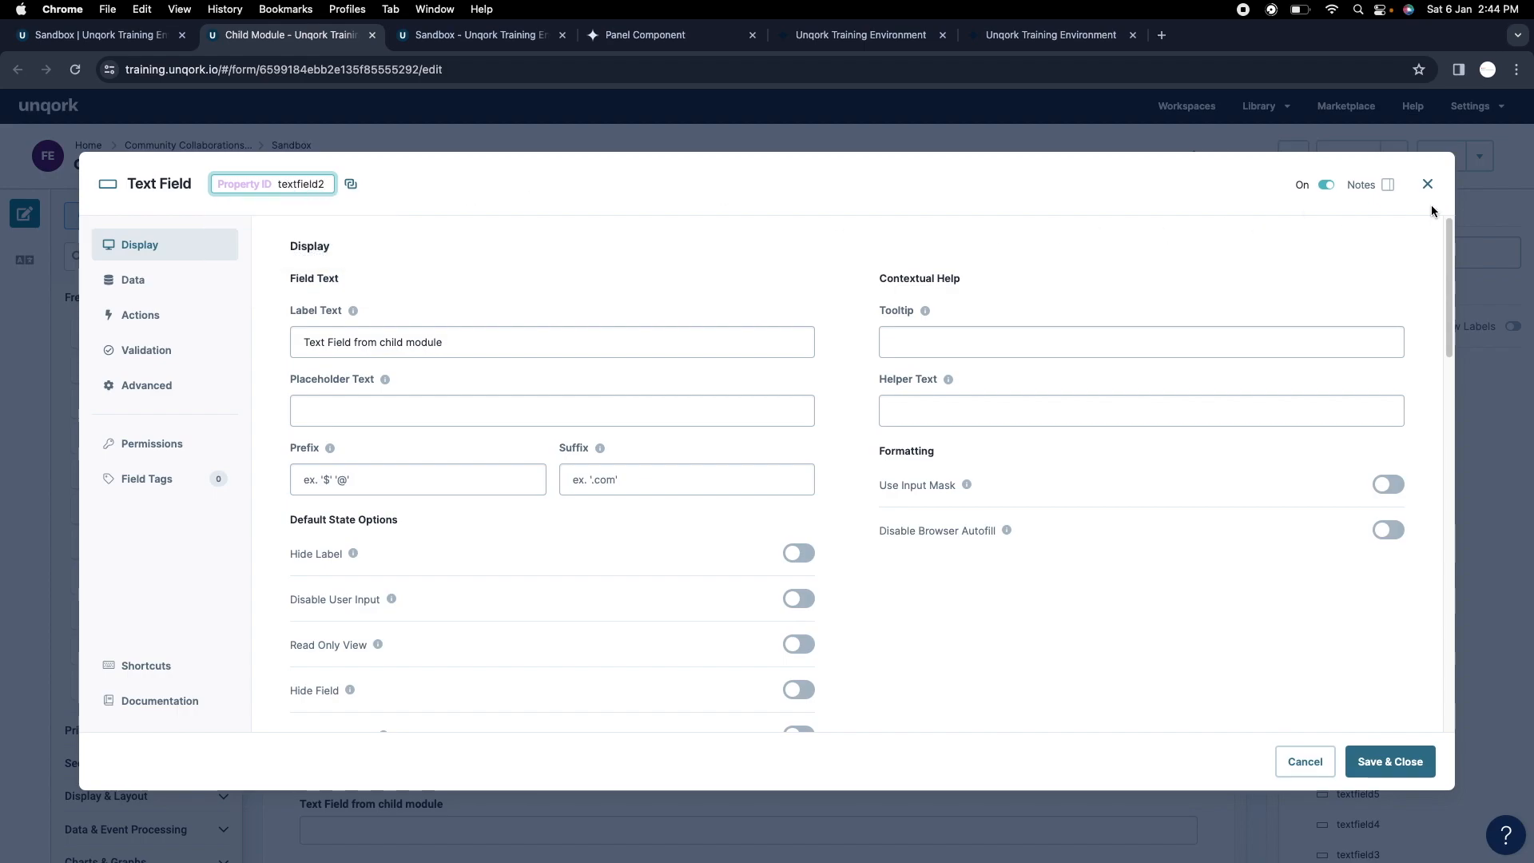
mouse_move(270, 185)
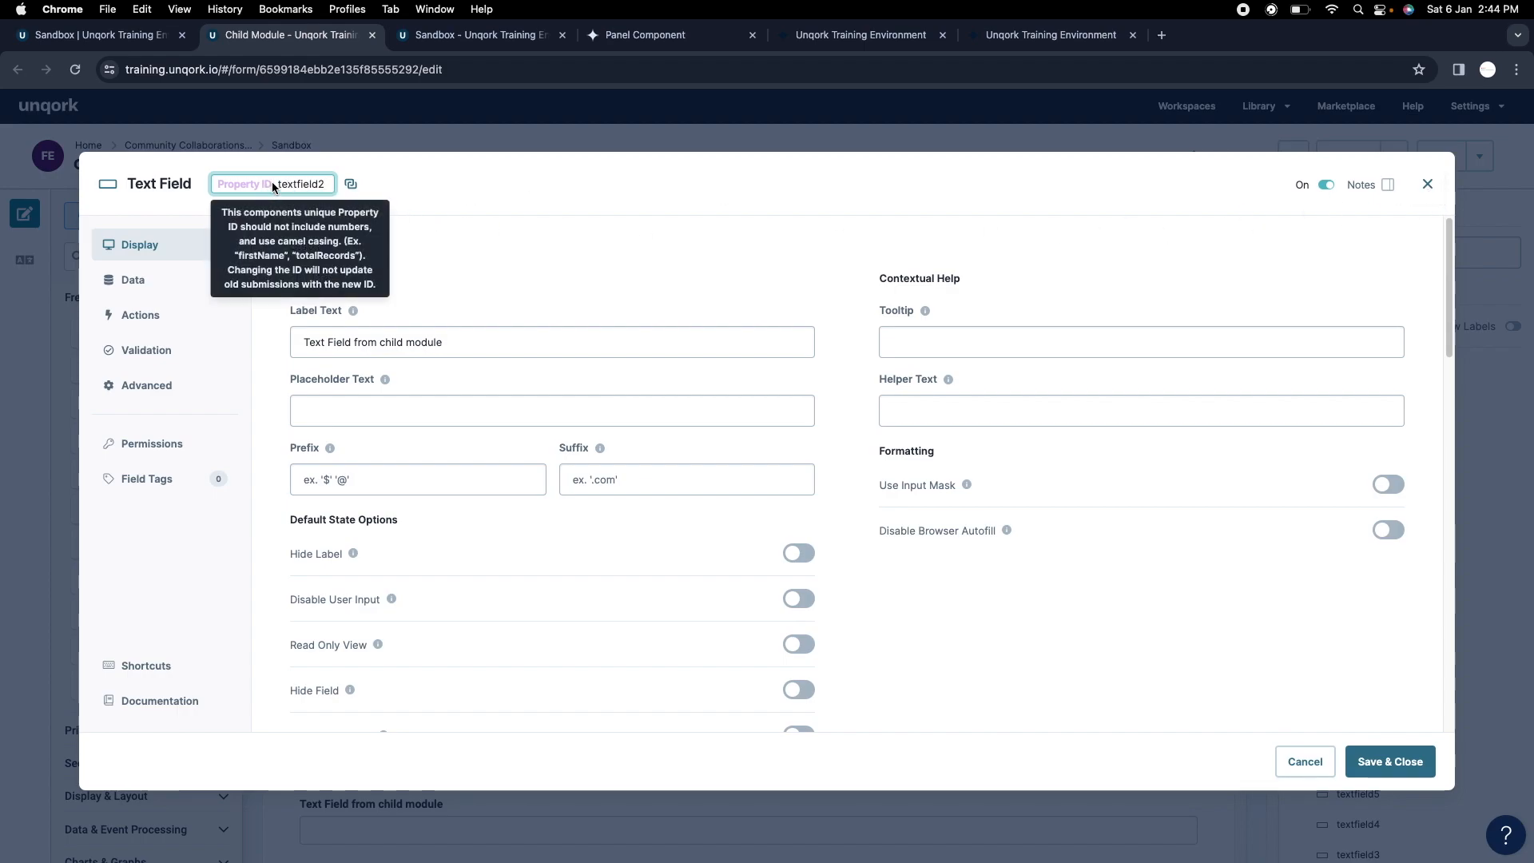
left_click(1427, 185)
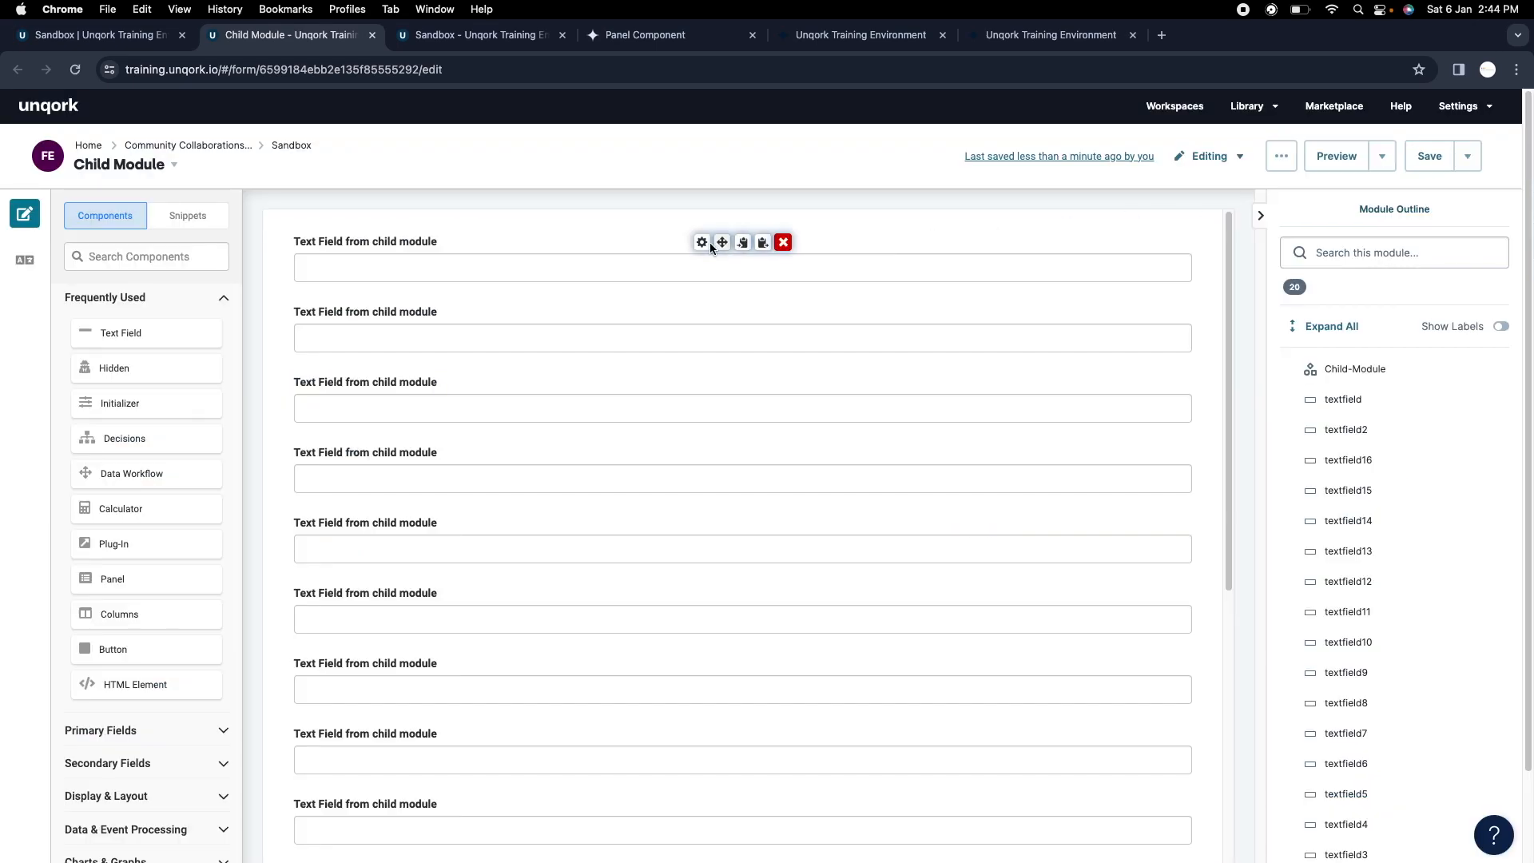
Copy the Property ID of the first text field in Child Module and close its settings.
left_click(707, 244)
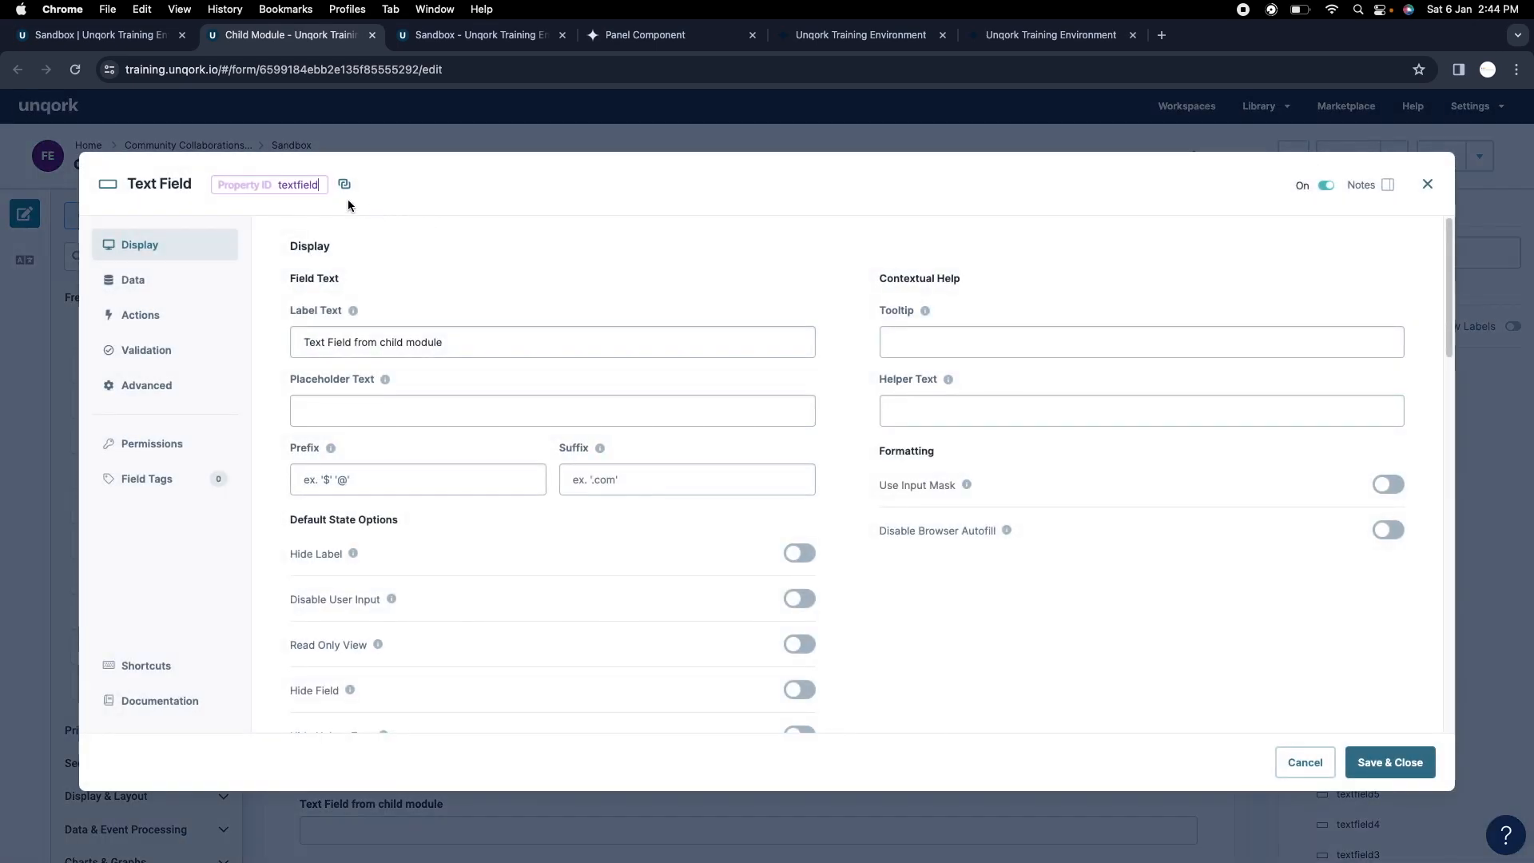
double_click(307, 186)
key("super+c")
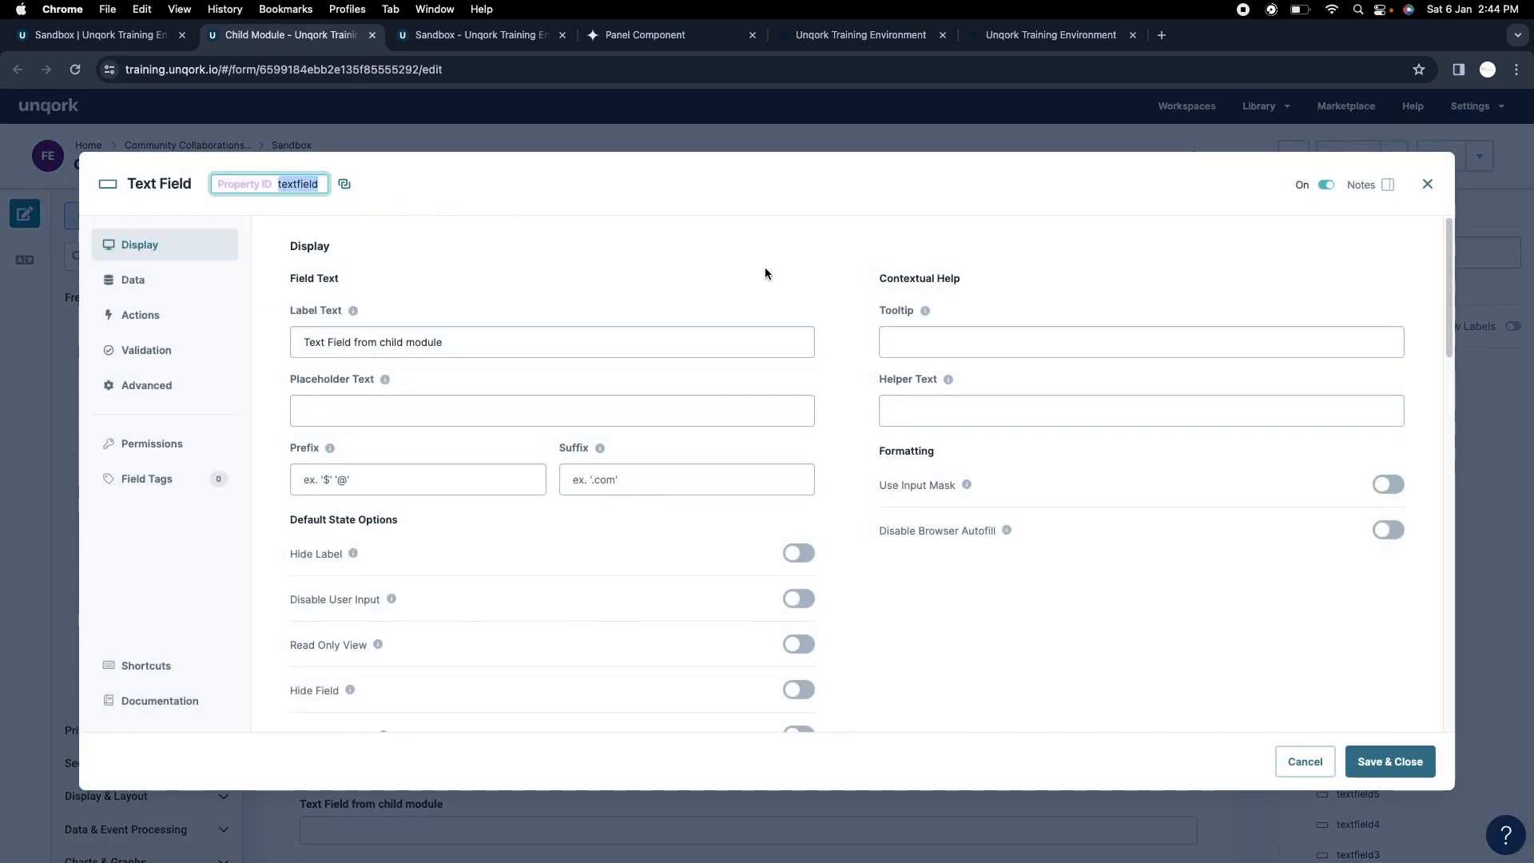
left_click(1427, 185)
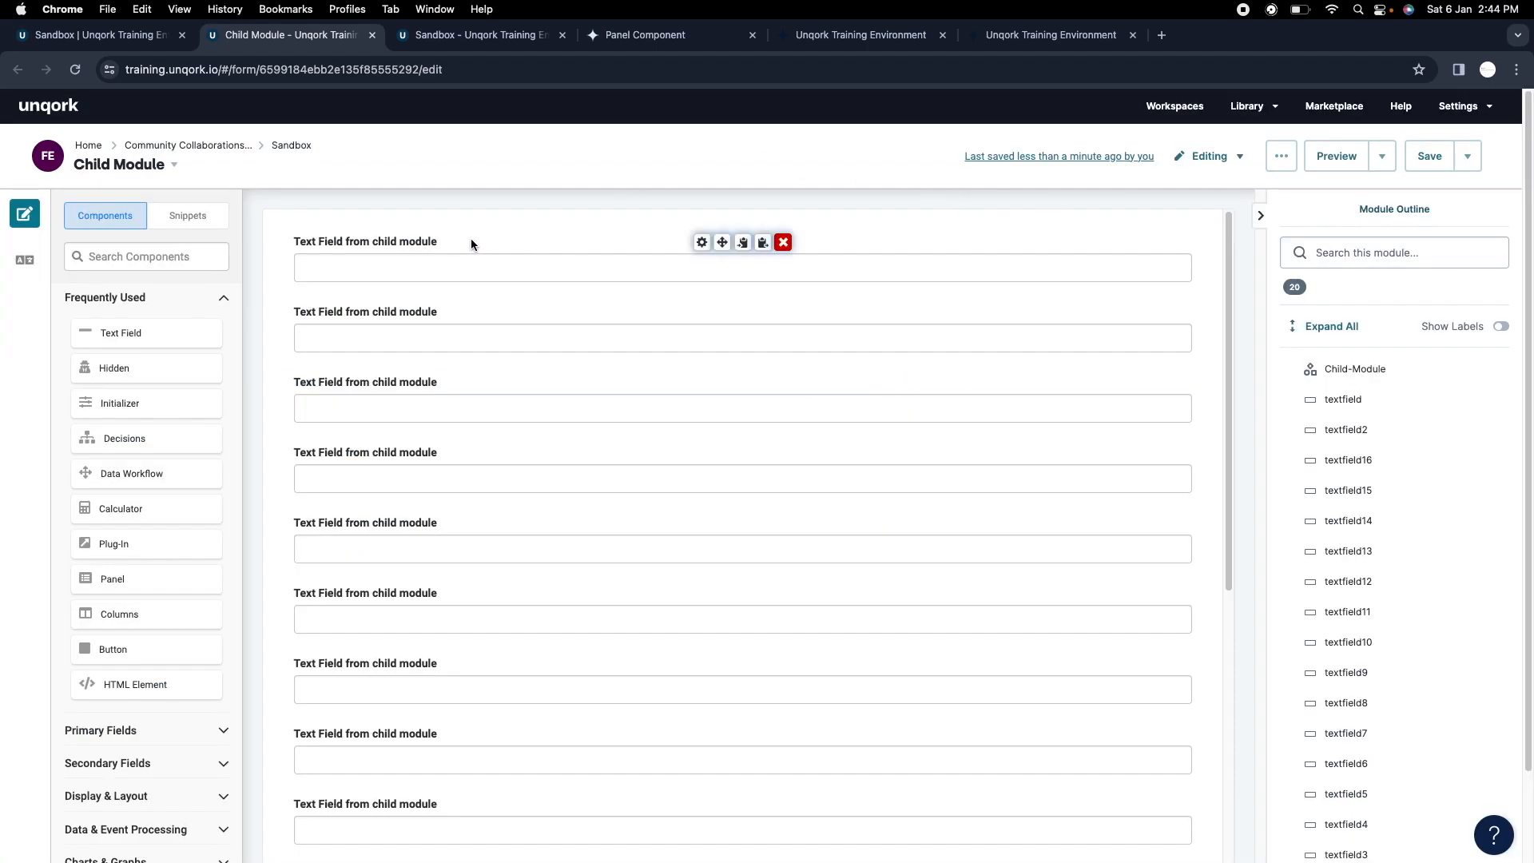
Replace propertyIdOfFirstComponent with textfield in Sandbox's Content snippet and save the module.
left_click(872, 44)
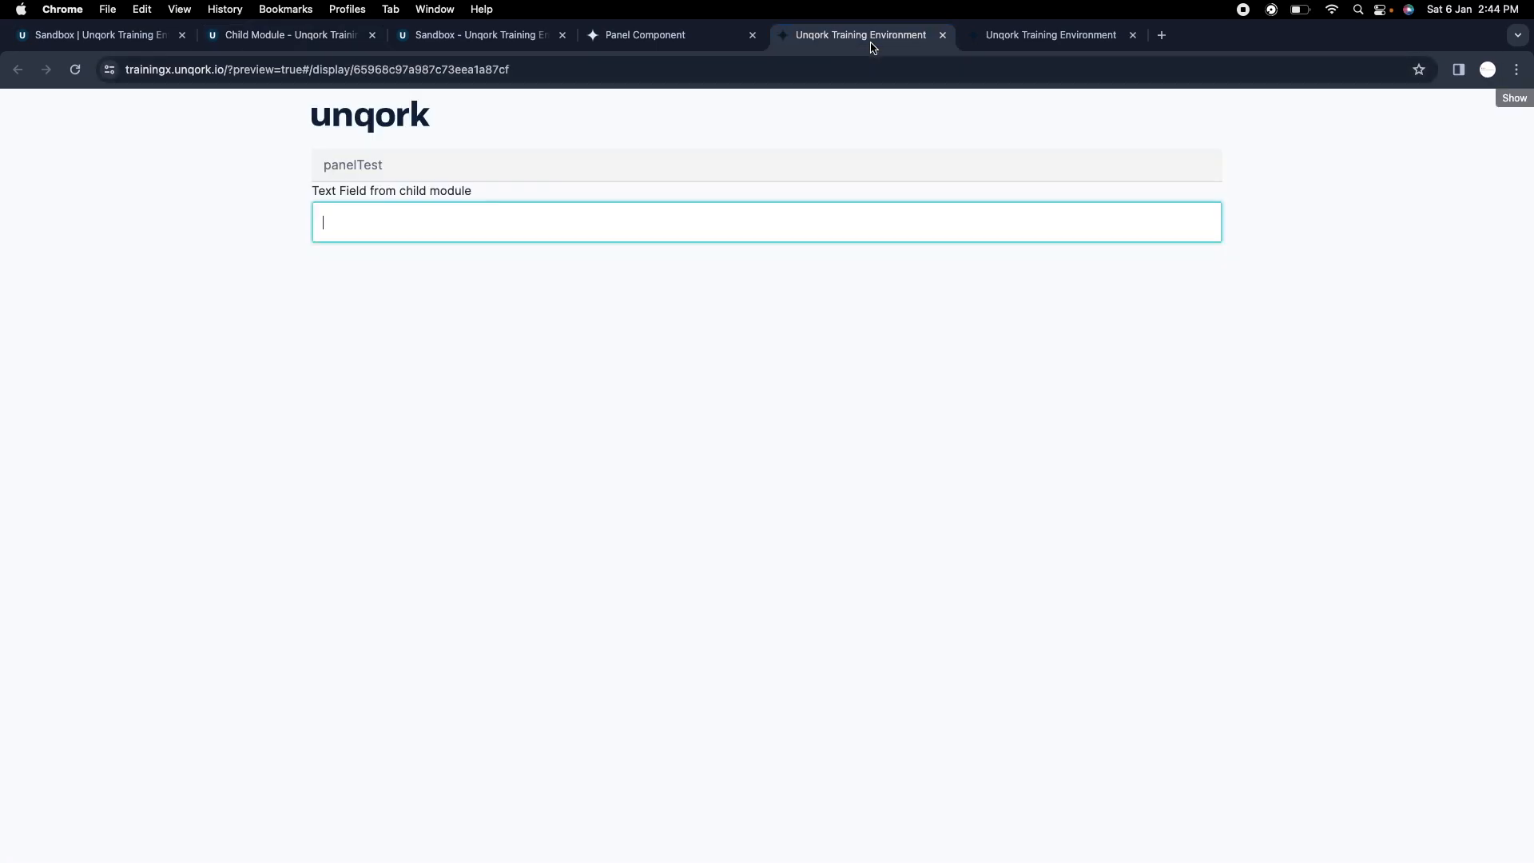
left_click(644, 36)
left_click(464, 36)
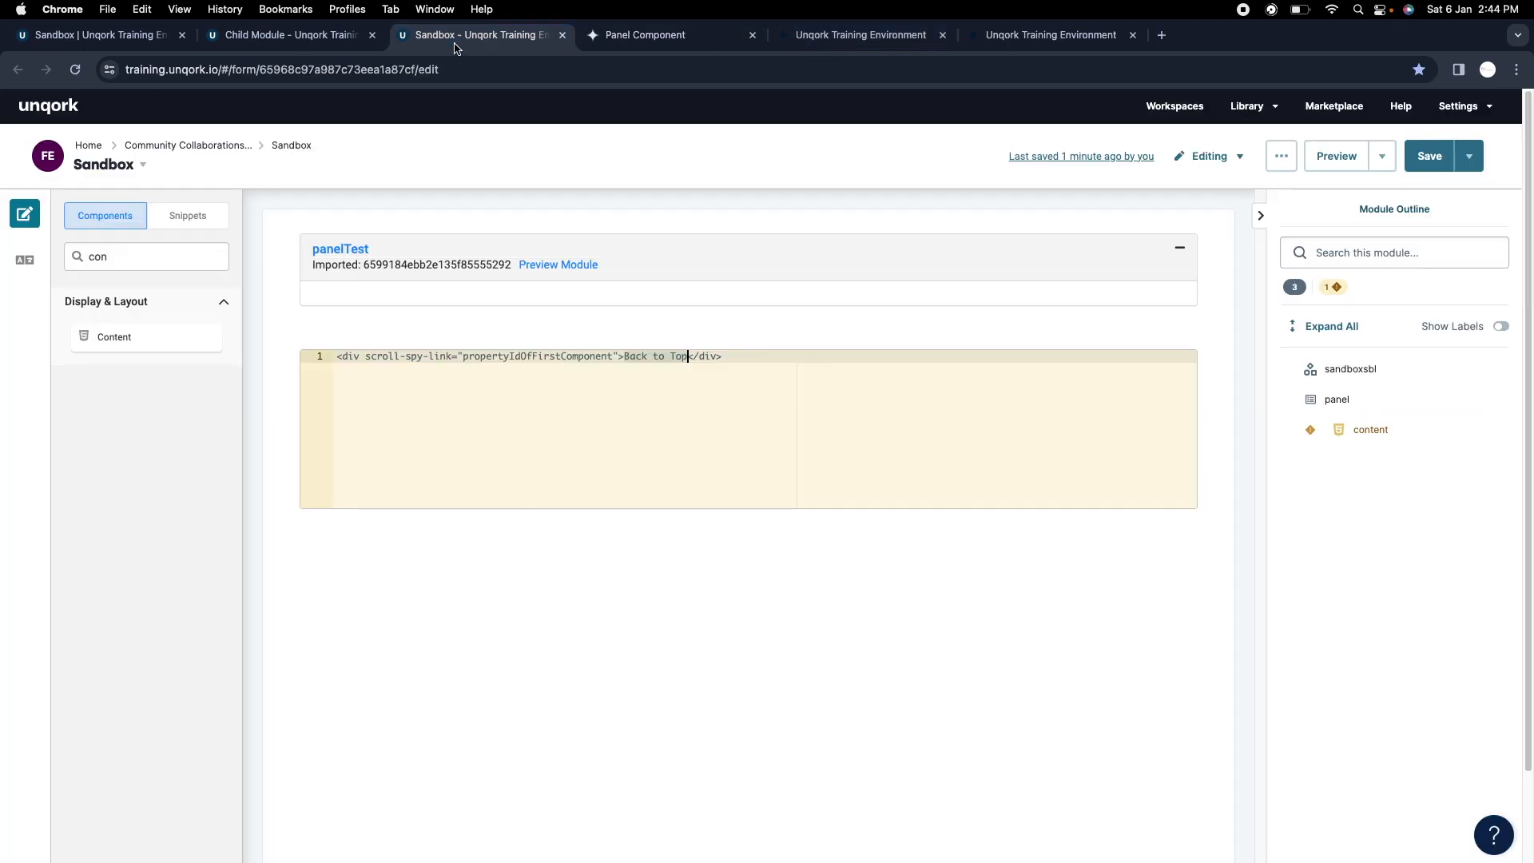
double_click(559, 357)
key("super+v")
left_click(1430, 156)
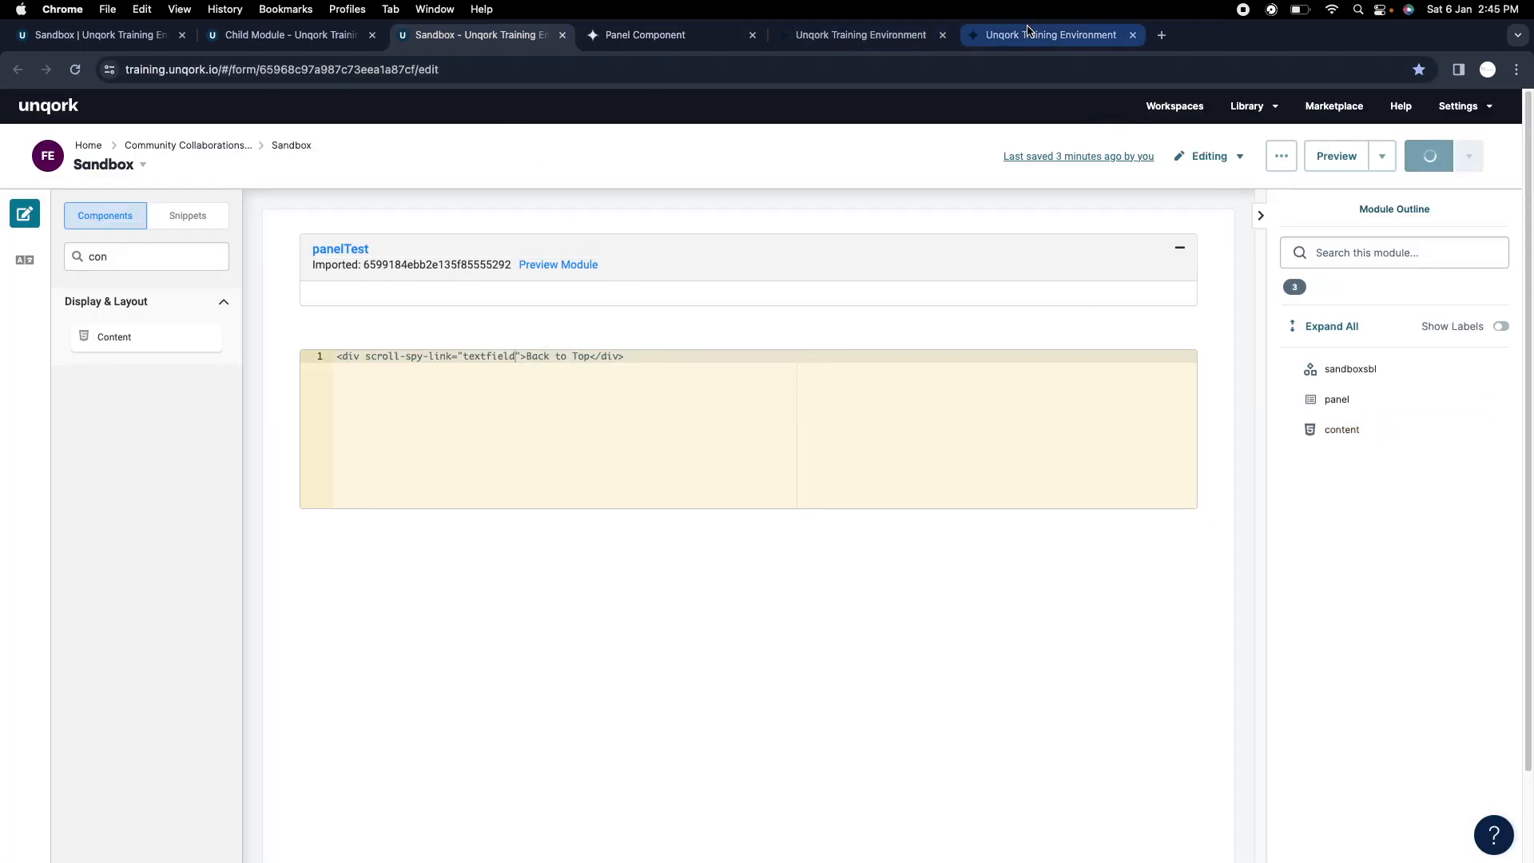
Reload the Sandbox preview and test the Back to Top link twice from the end of the form.
left_click(1031, 33)
left_click(74, 71)
left_click(847, 297)
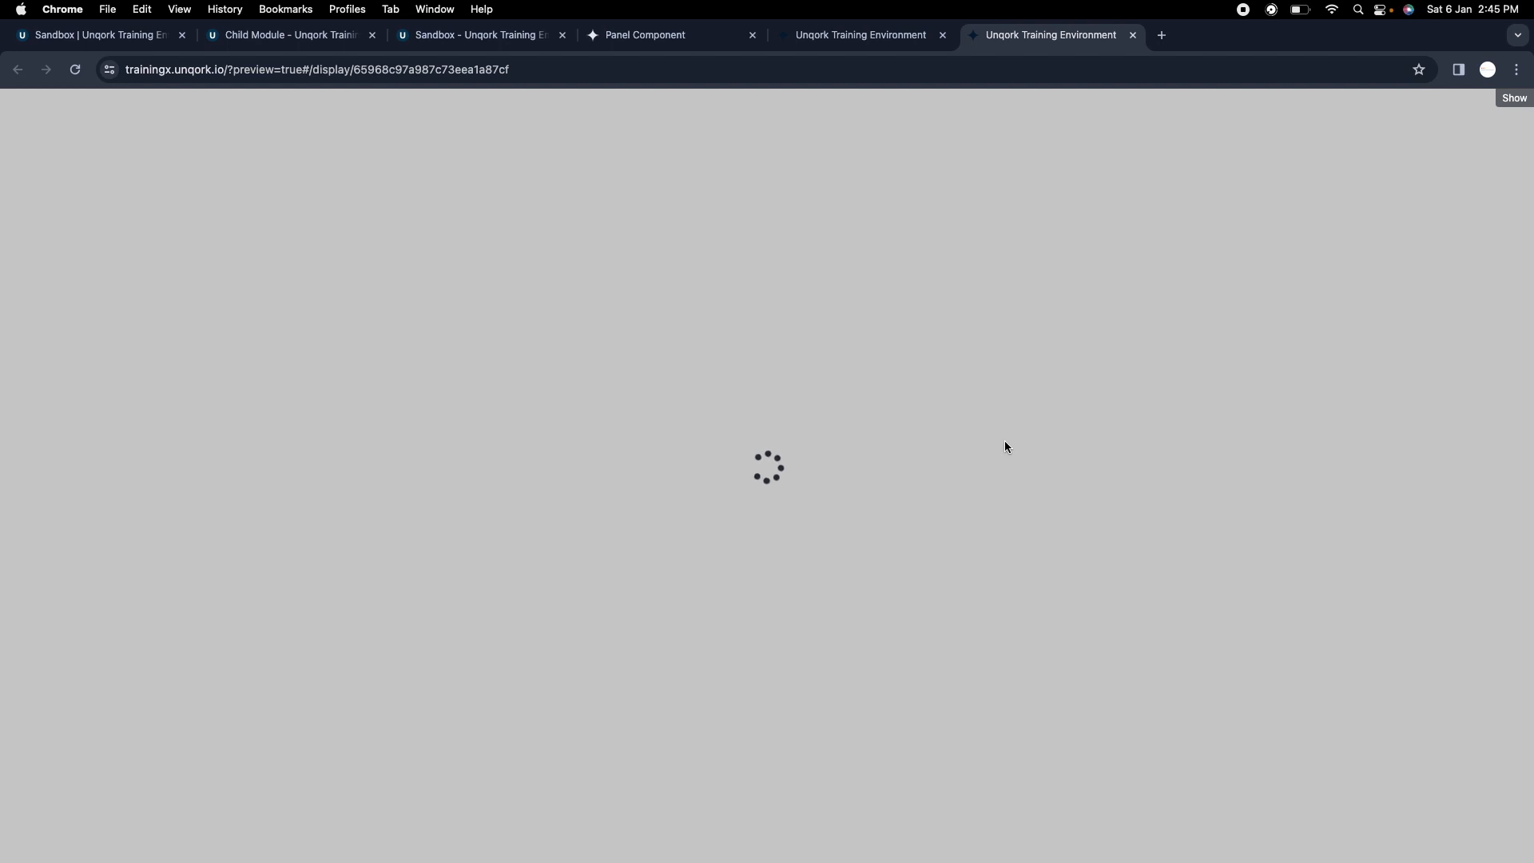
scroll(980, 456, "down", 10)
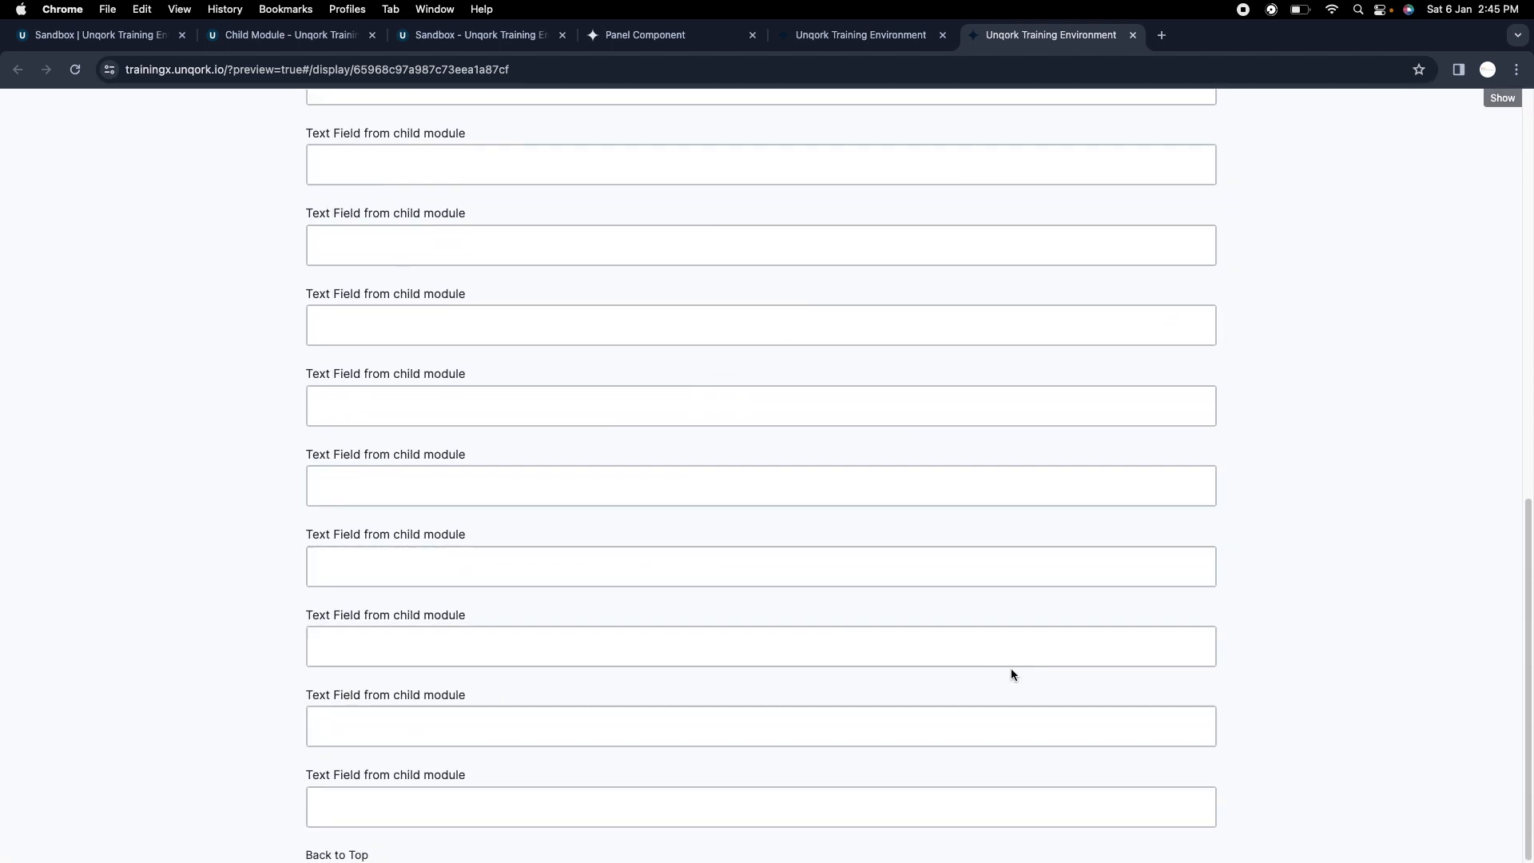
left_click(327, 855)
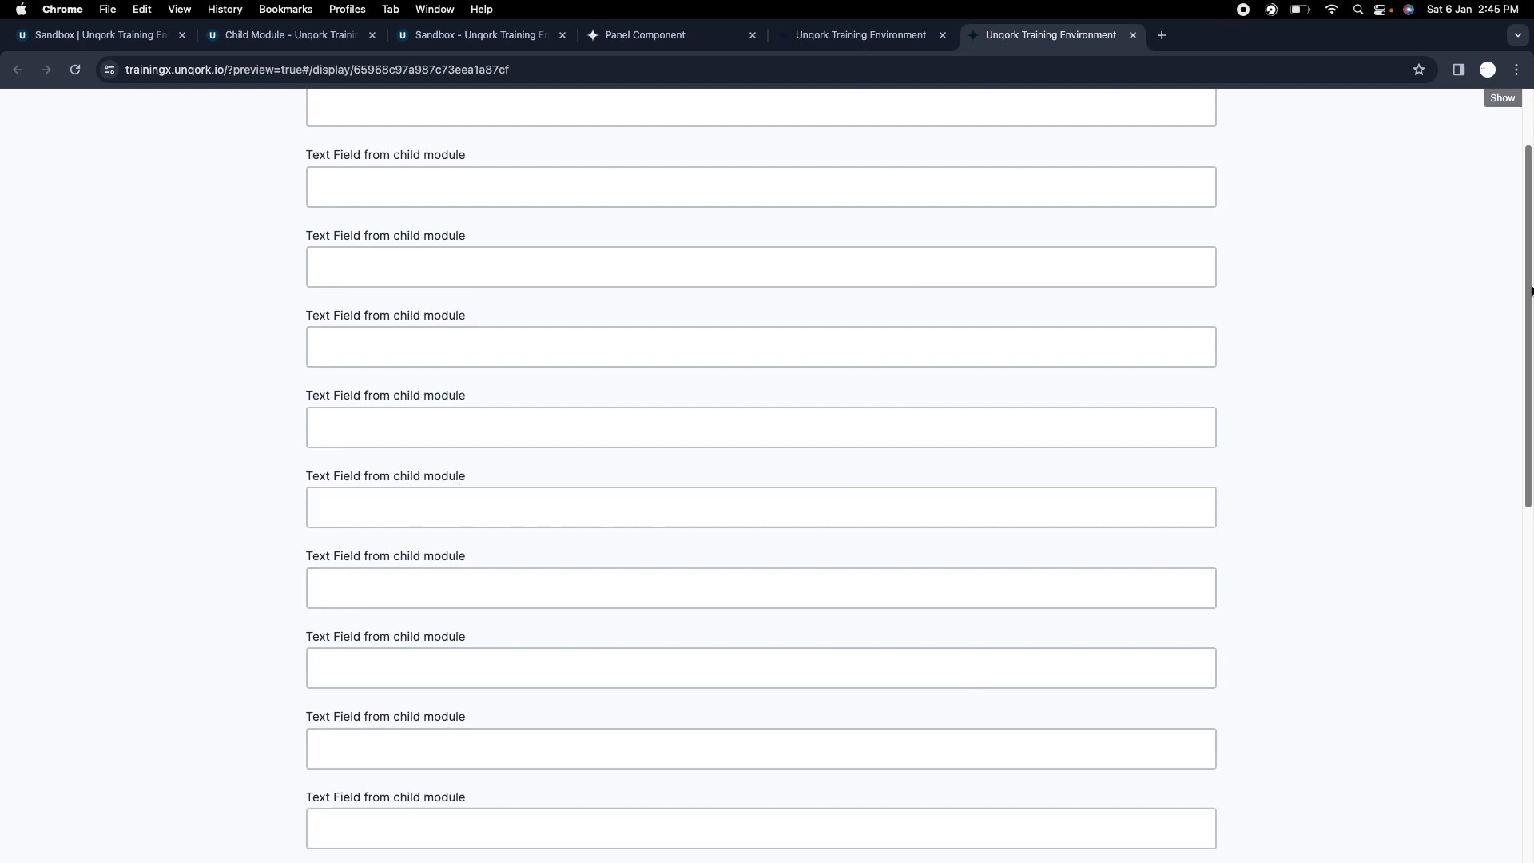
scroll(1346, 322, "up", 5)
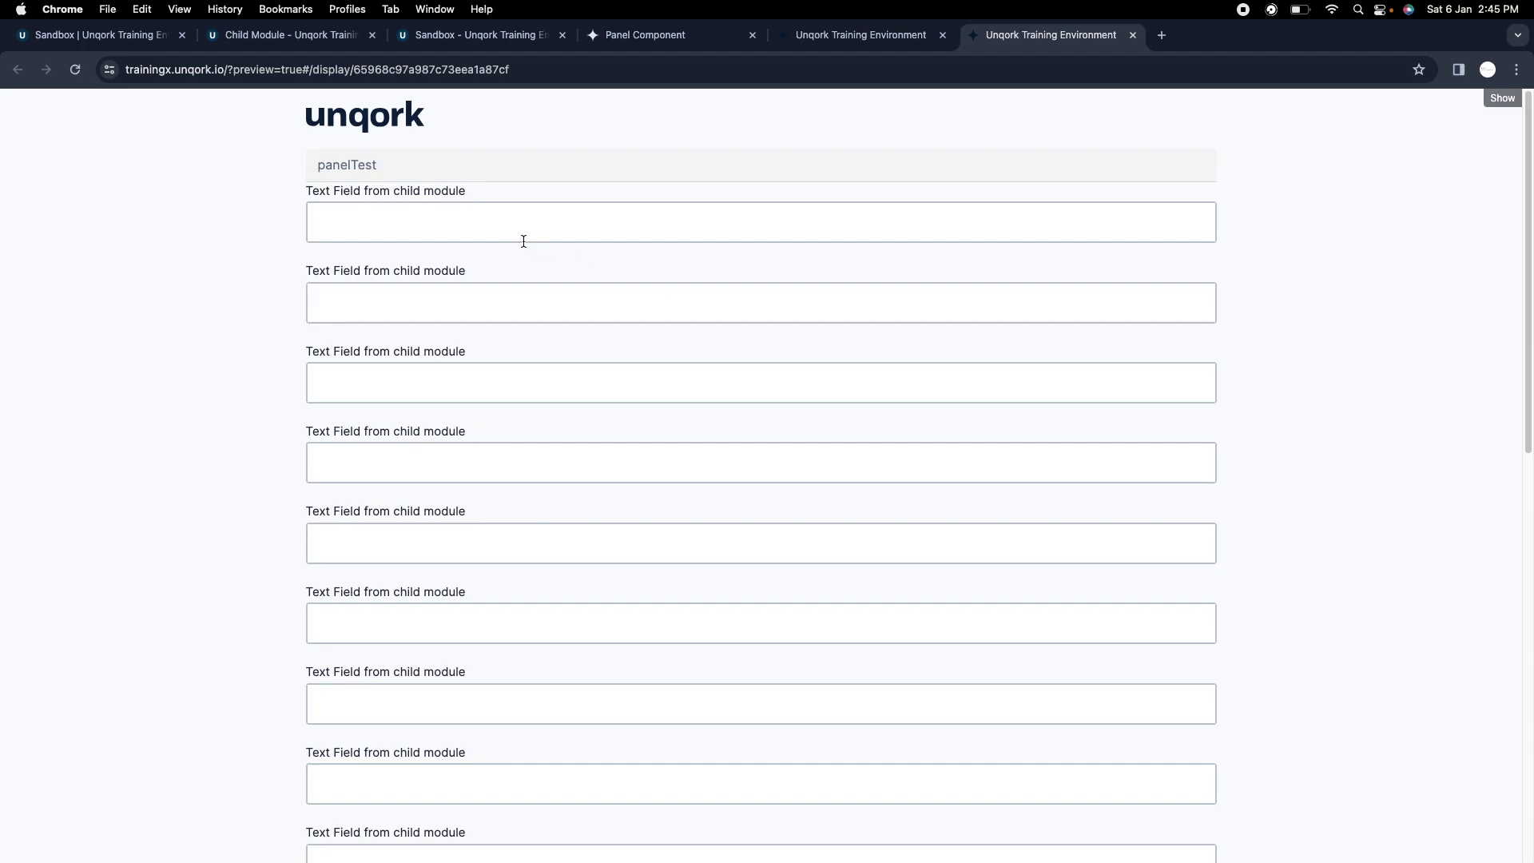
scroll(1283, 561, "down", 5)
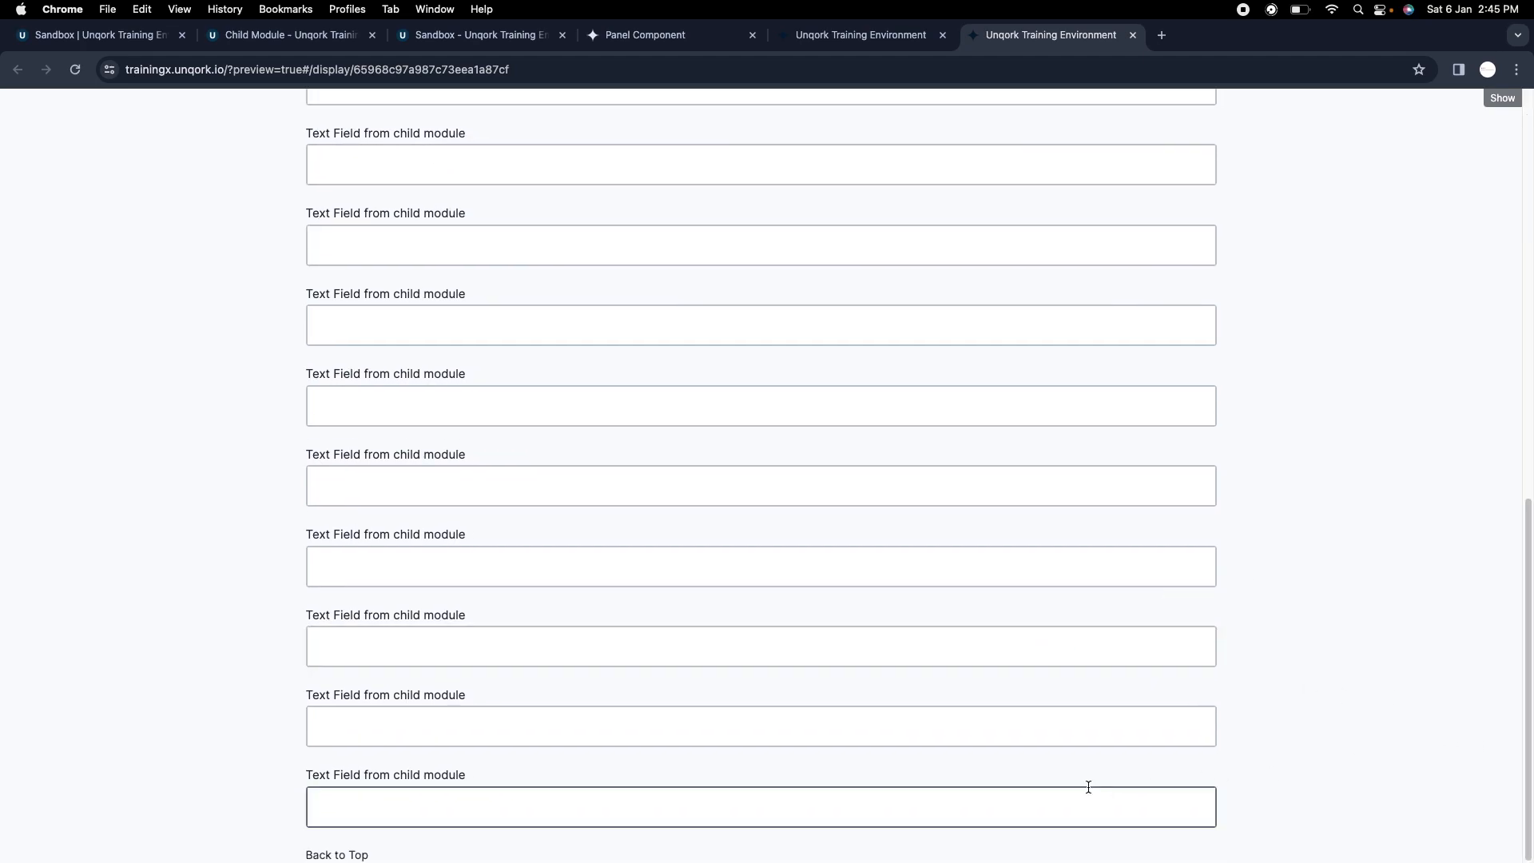
left_click(346, 851)
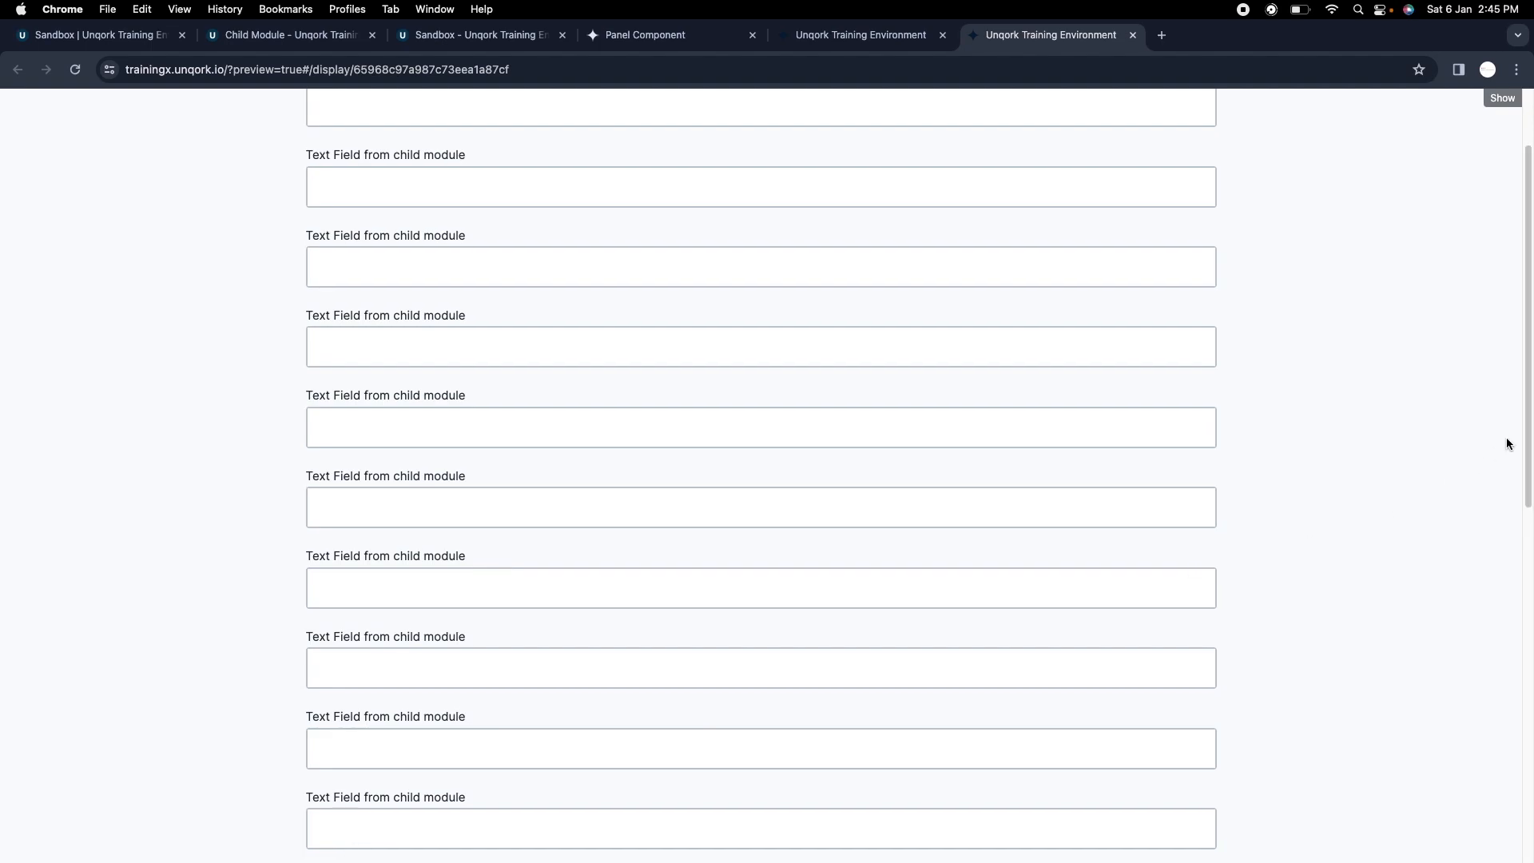
scroll(558, 292, "up", 5)
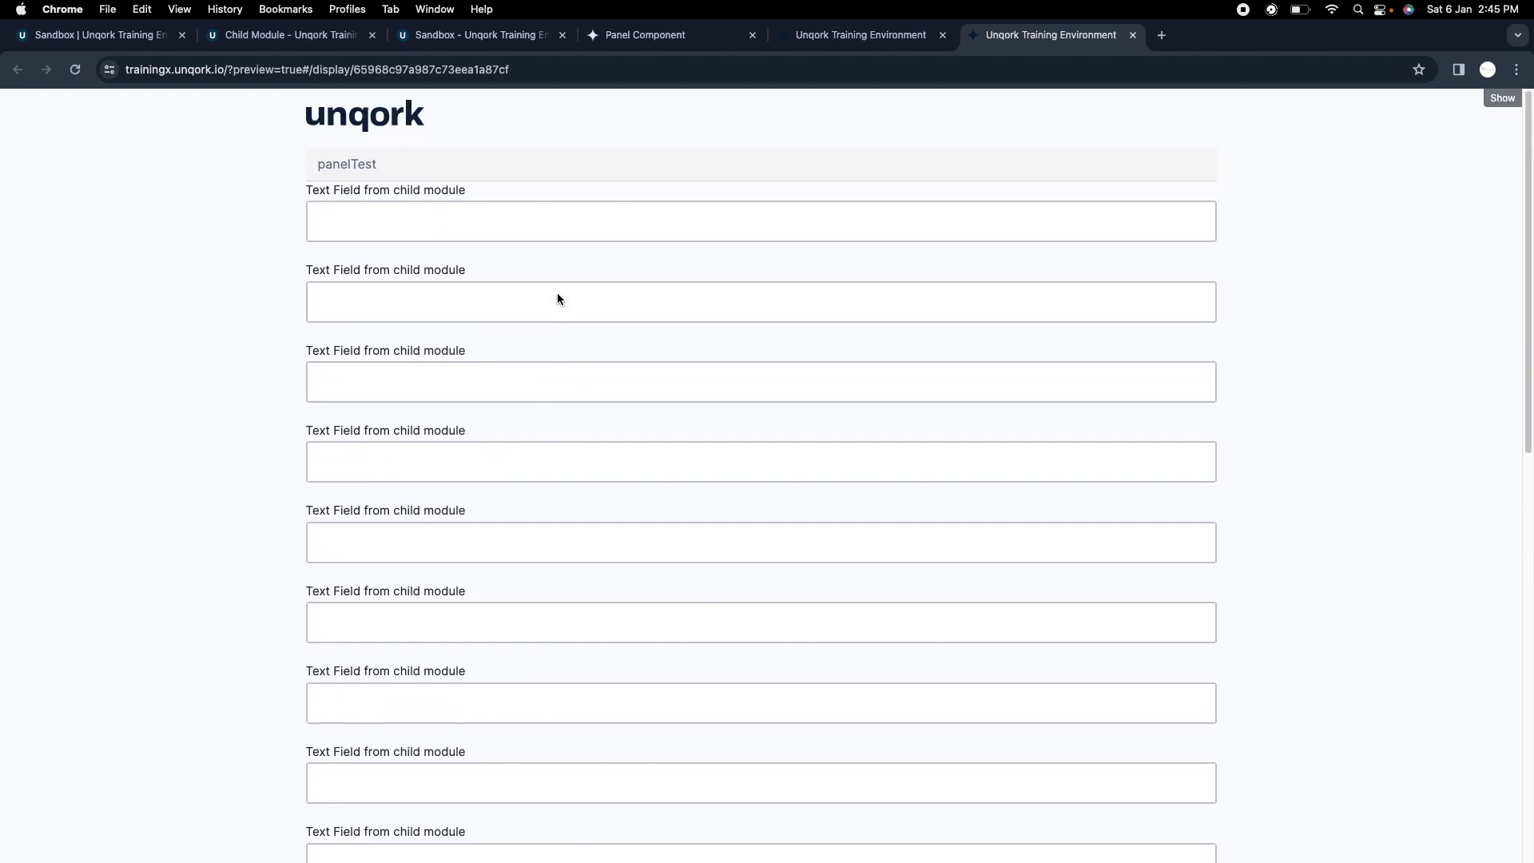
left_click(383, 220)
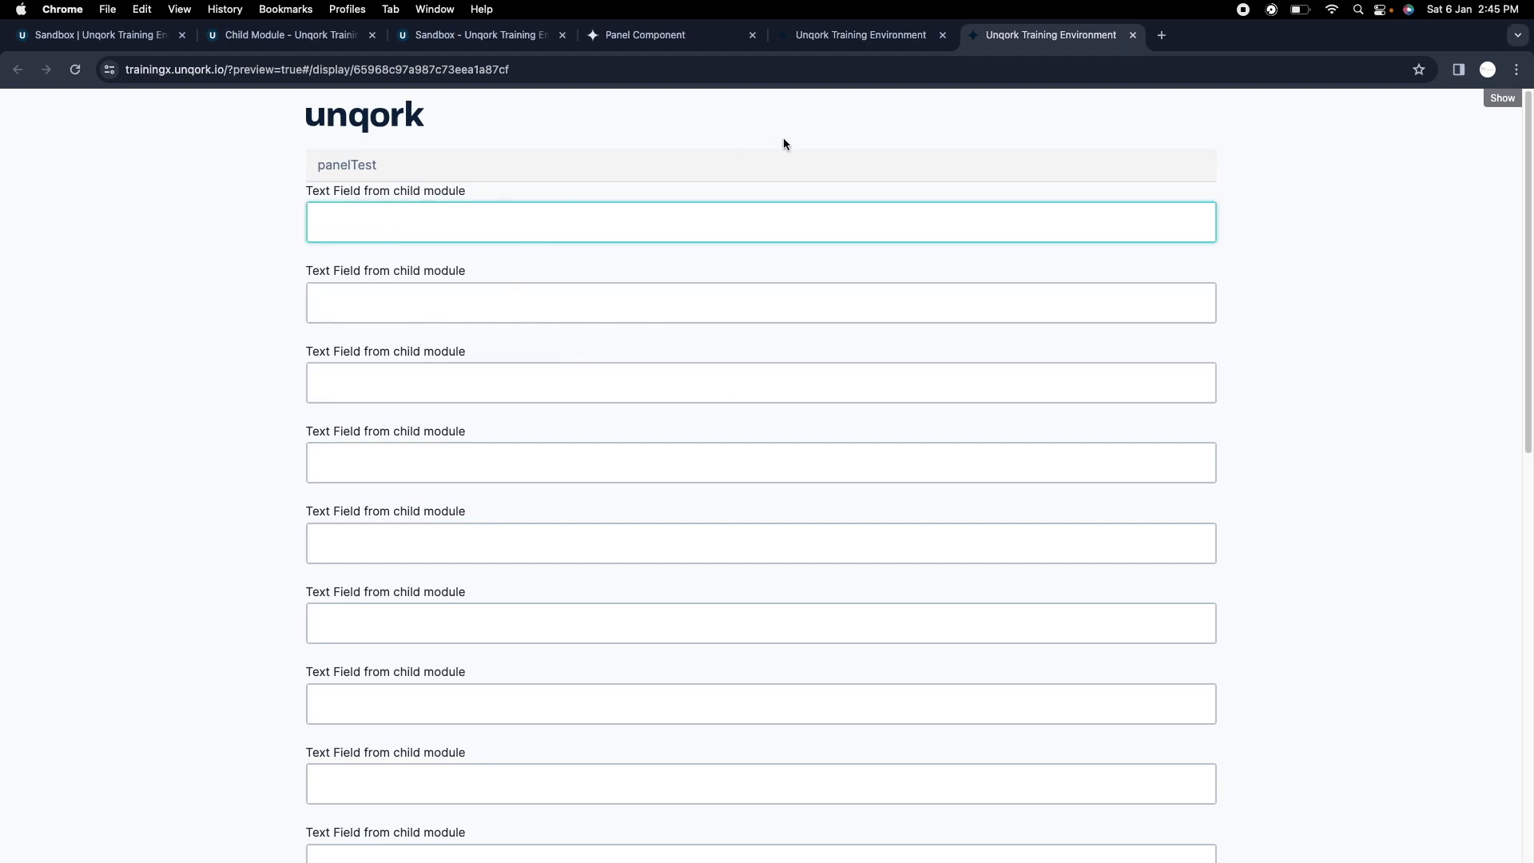
scroll(650, 421, "down", 10)
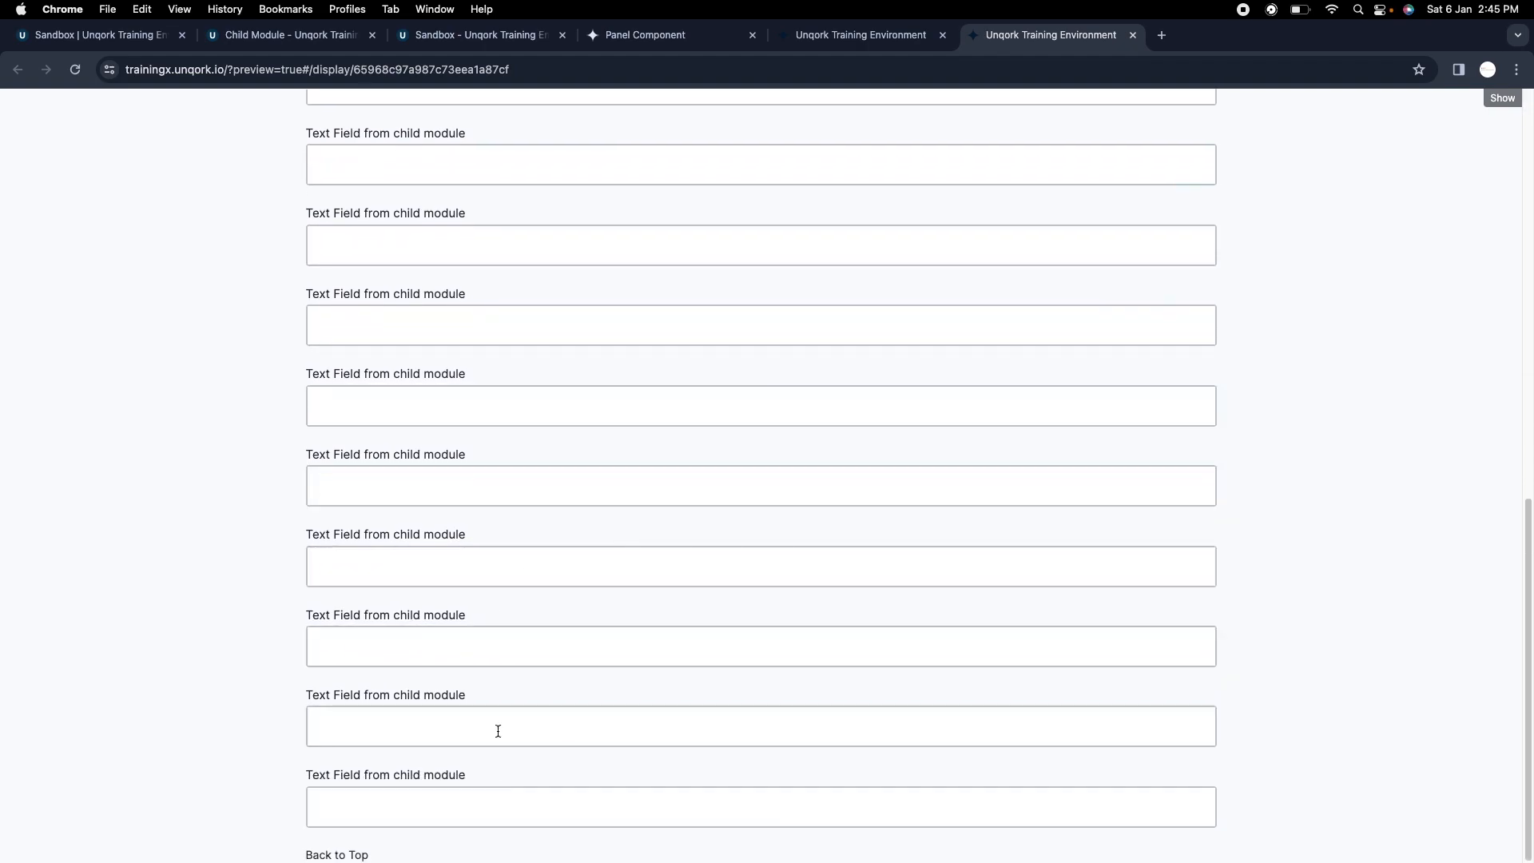
left_click(869, 36)
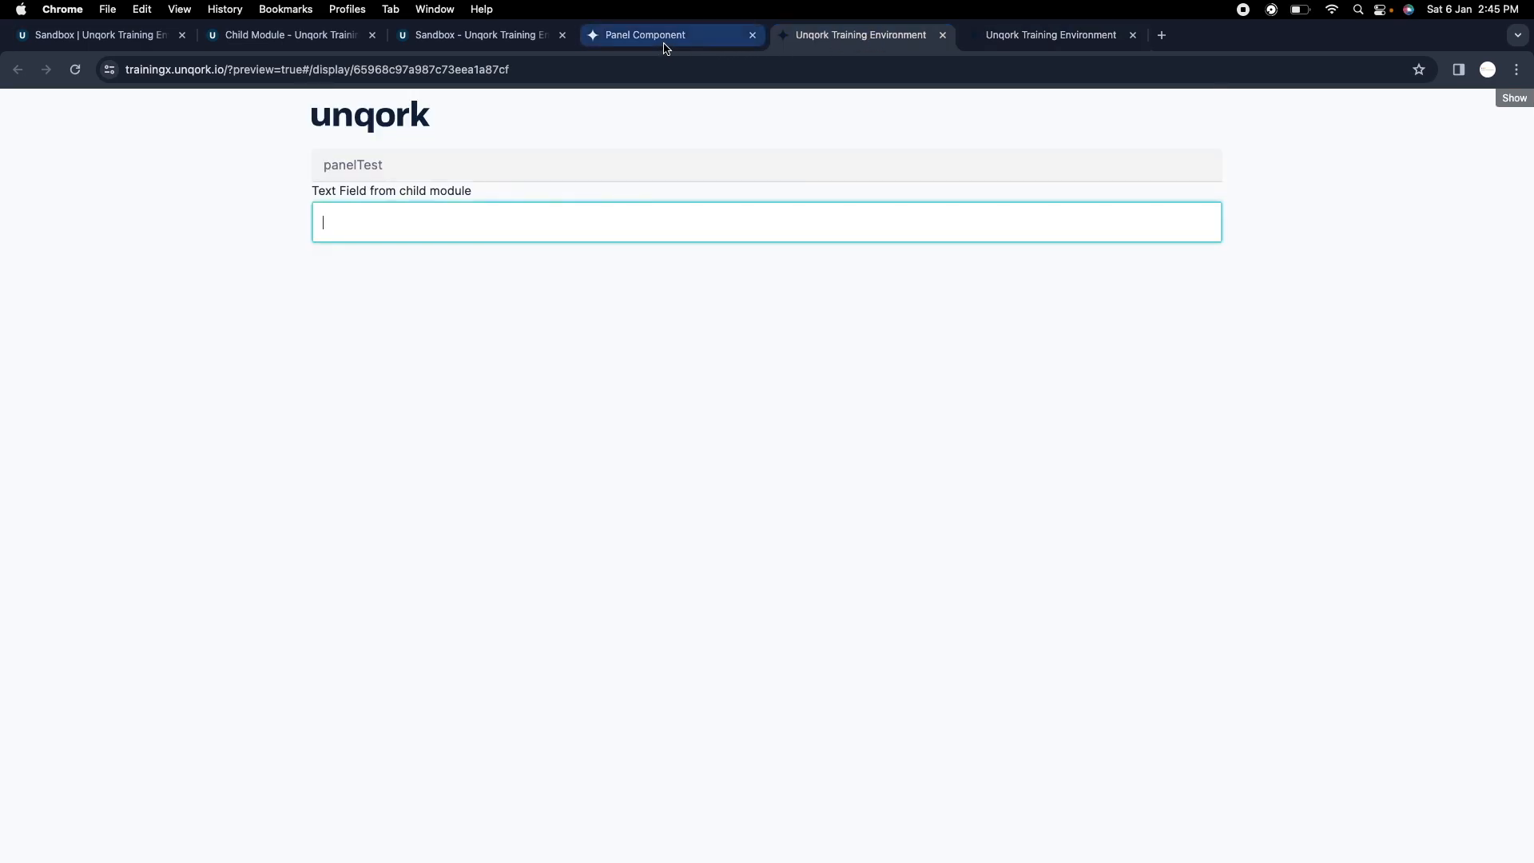
left_click(670, 37)
left_click(364, 38)
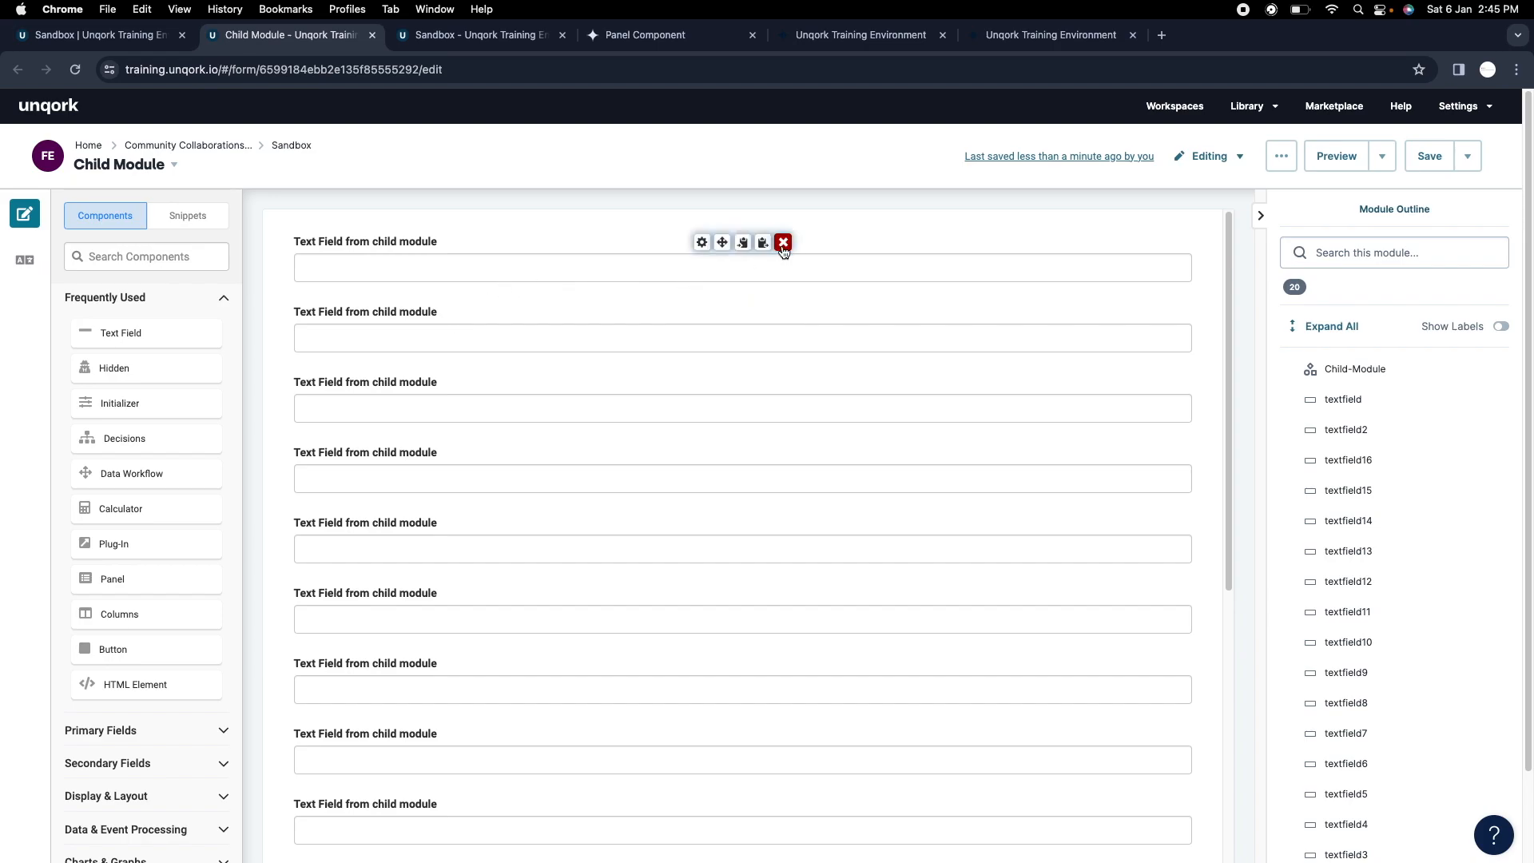
Return to the Sandbox editor, clear the component search and expand the Display & Layout components.
left_click(479, 35)
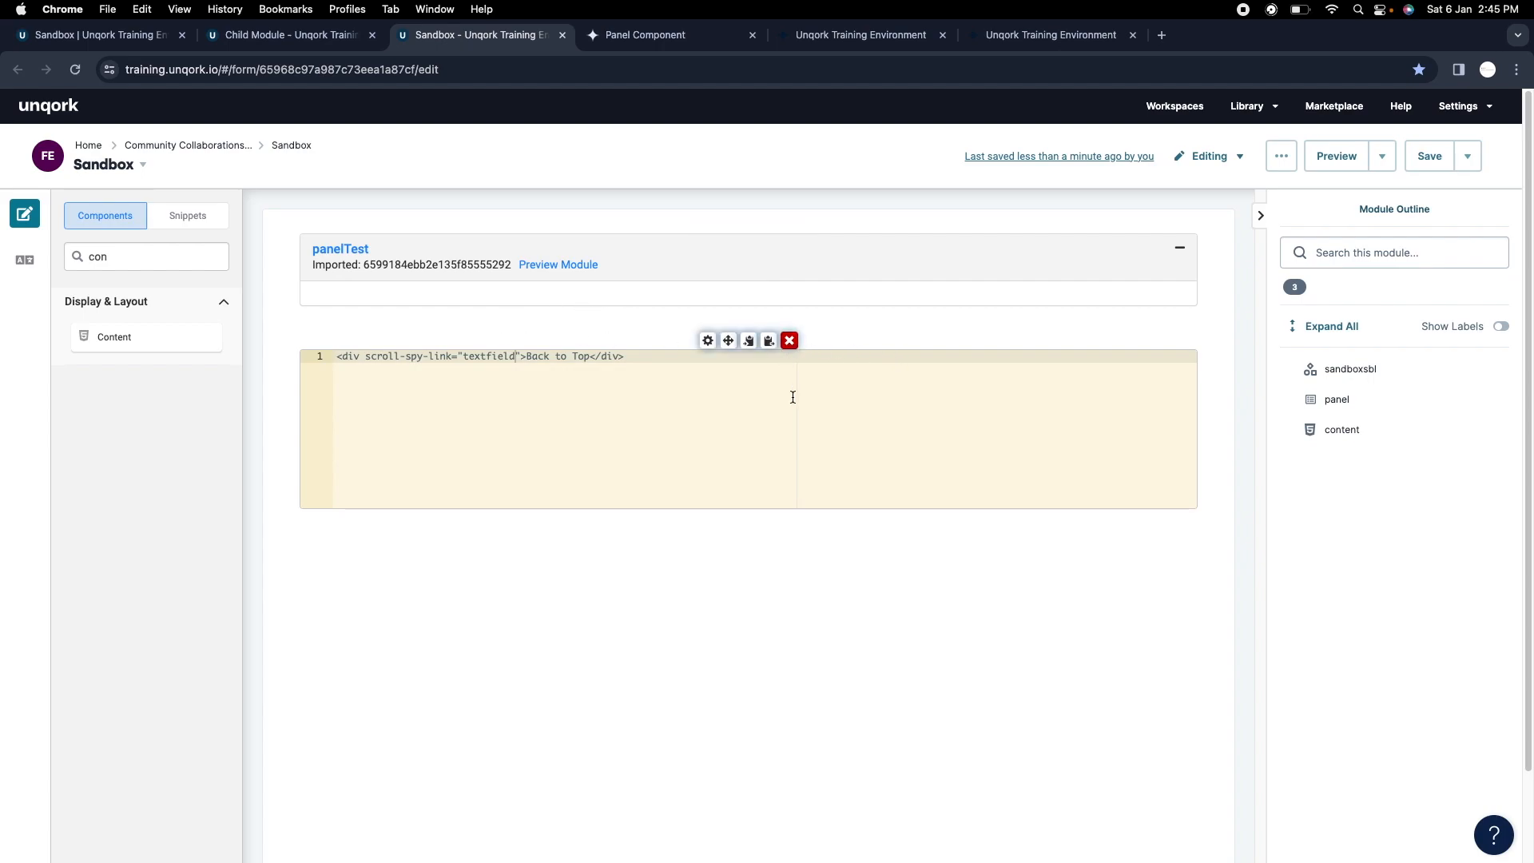
left_click(109, 257)
key("super+a")
key("BackSpace")
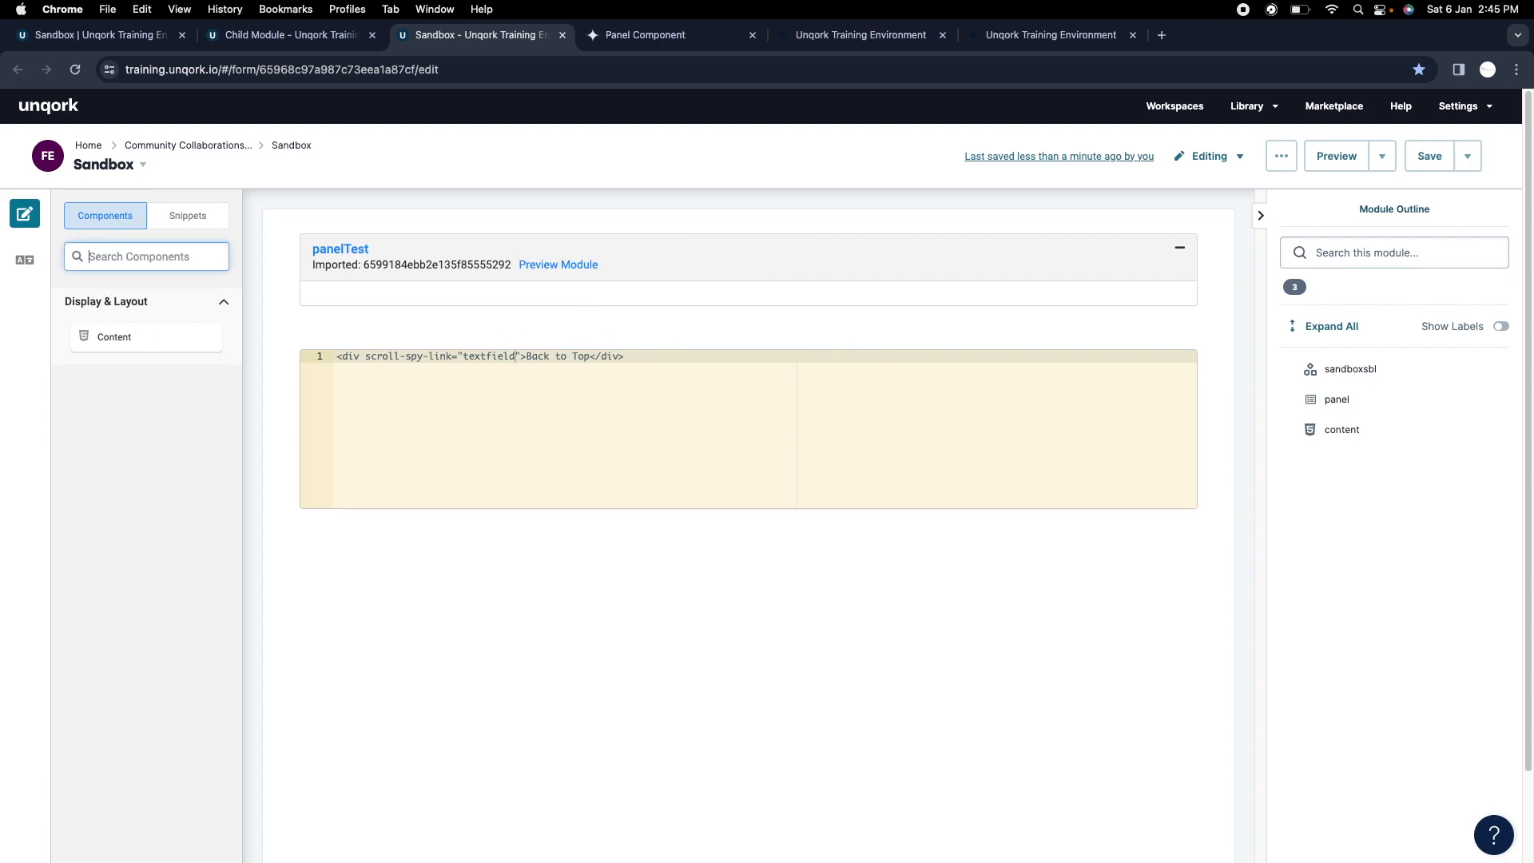
type("r")
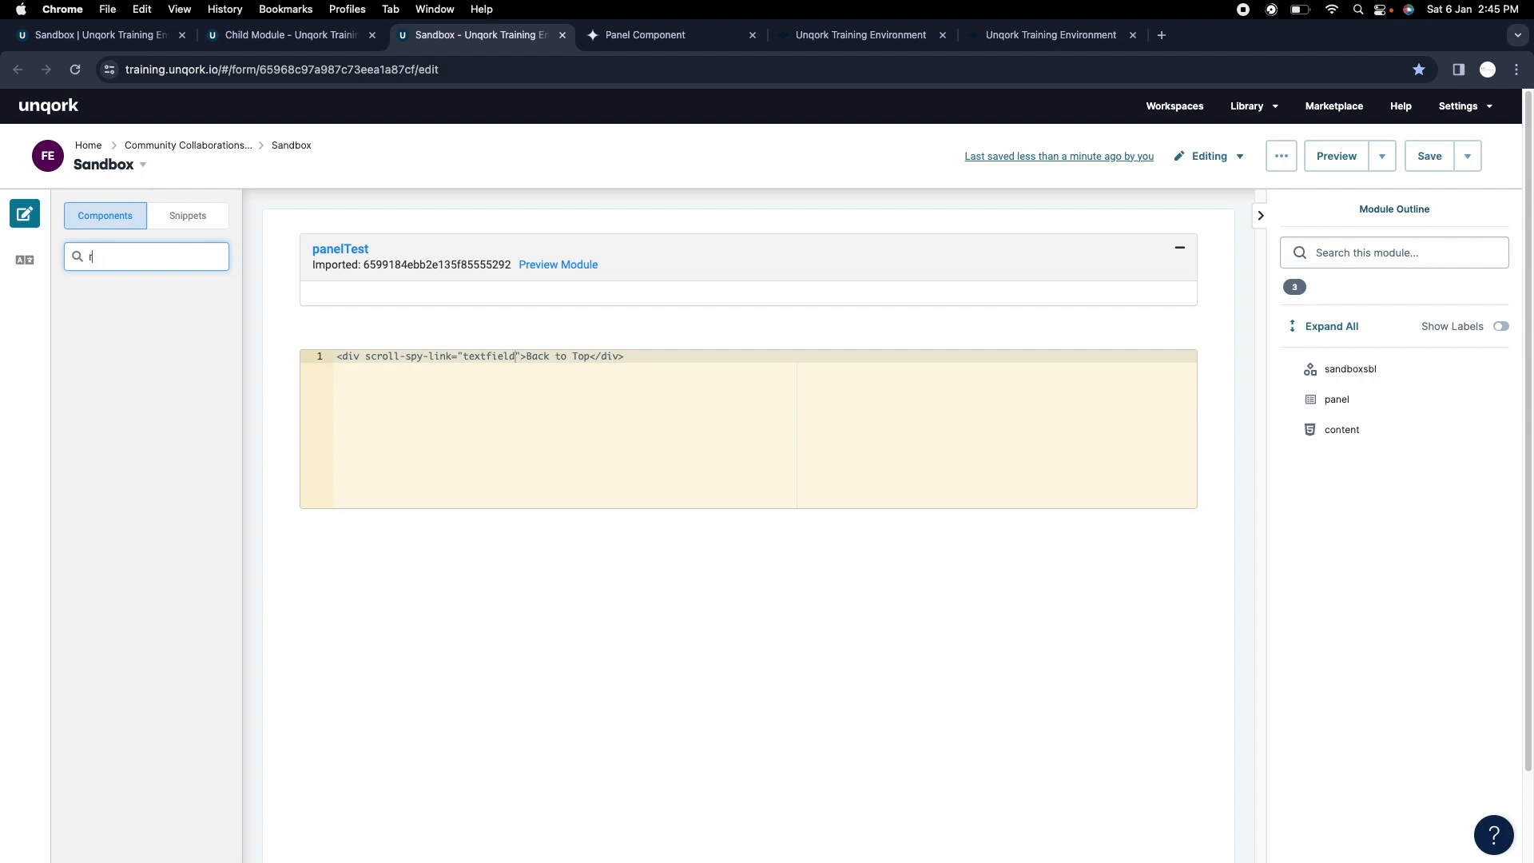
key("BackSpace")
scroll(192, 623, "down", 2)
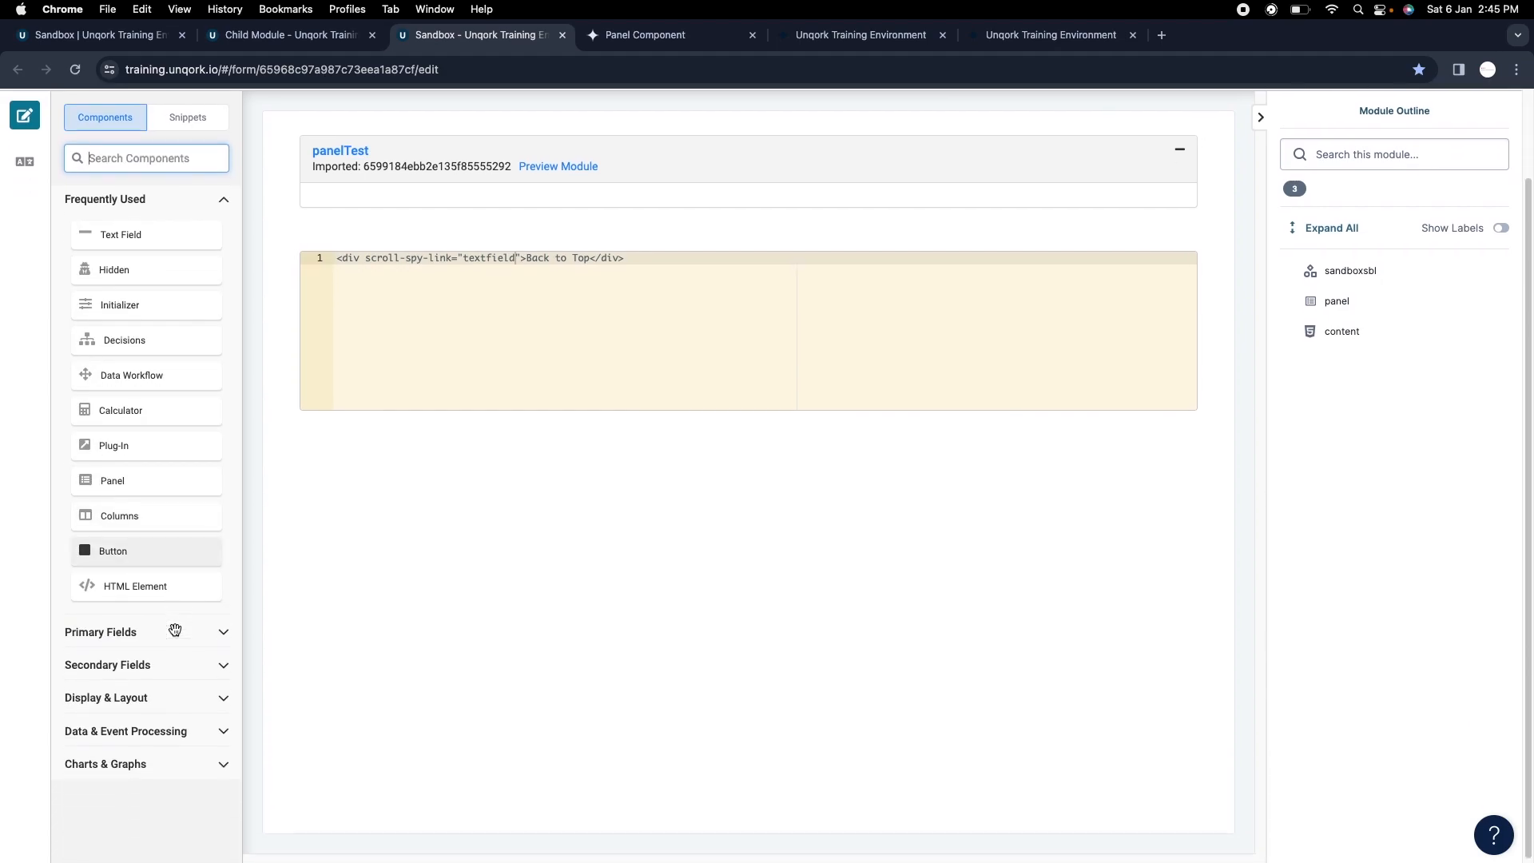
left_click(147, 695)
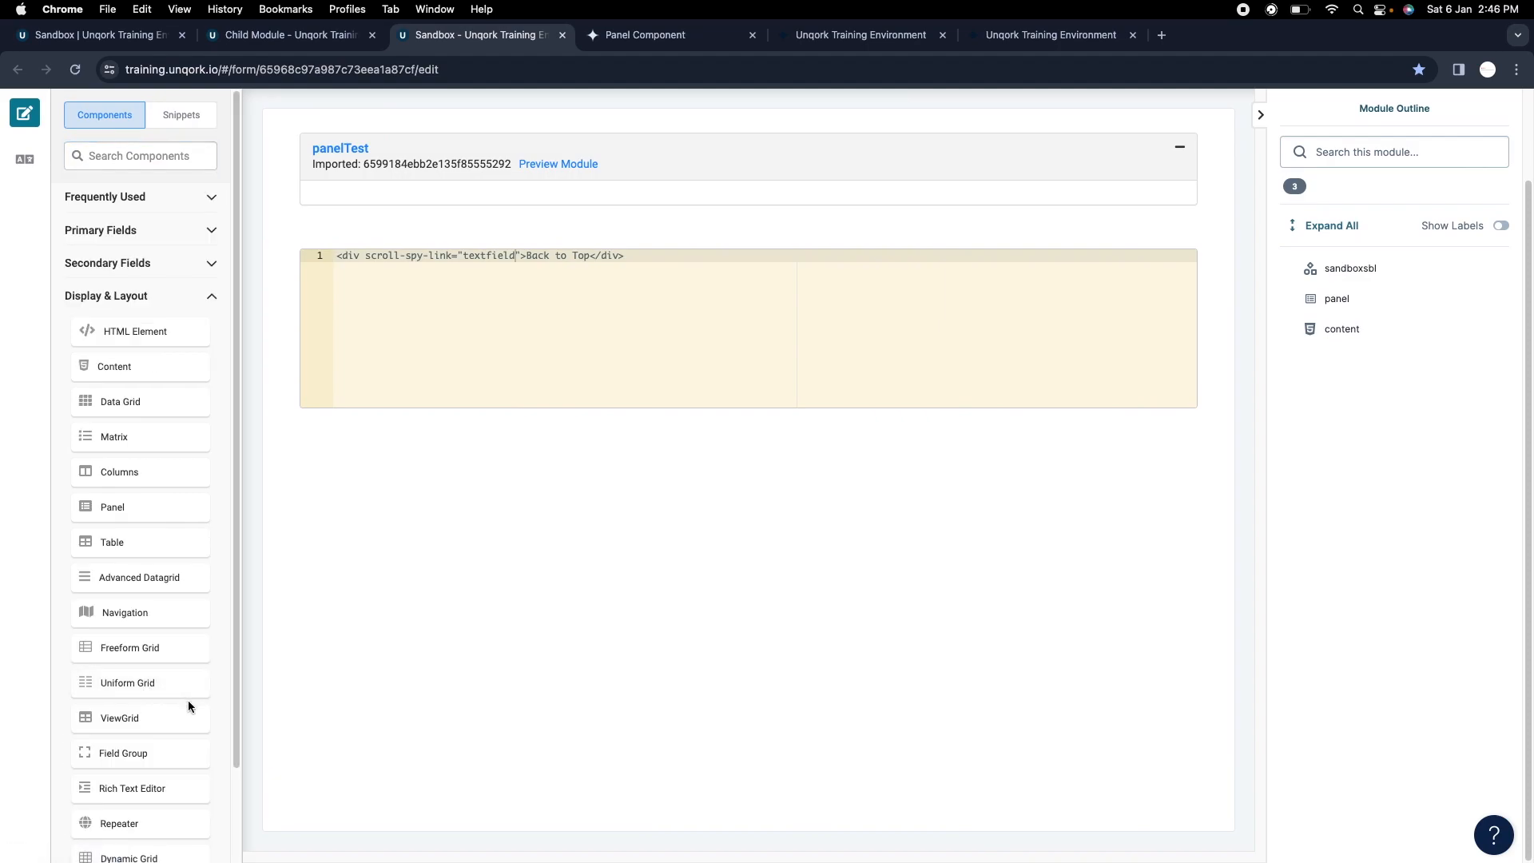
Add a Rich Text Editor with default settings between the panelTest panel and the Content component, and save the module.
left_click_drag(151, 778, 517, 252)
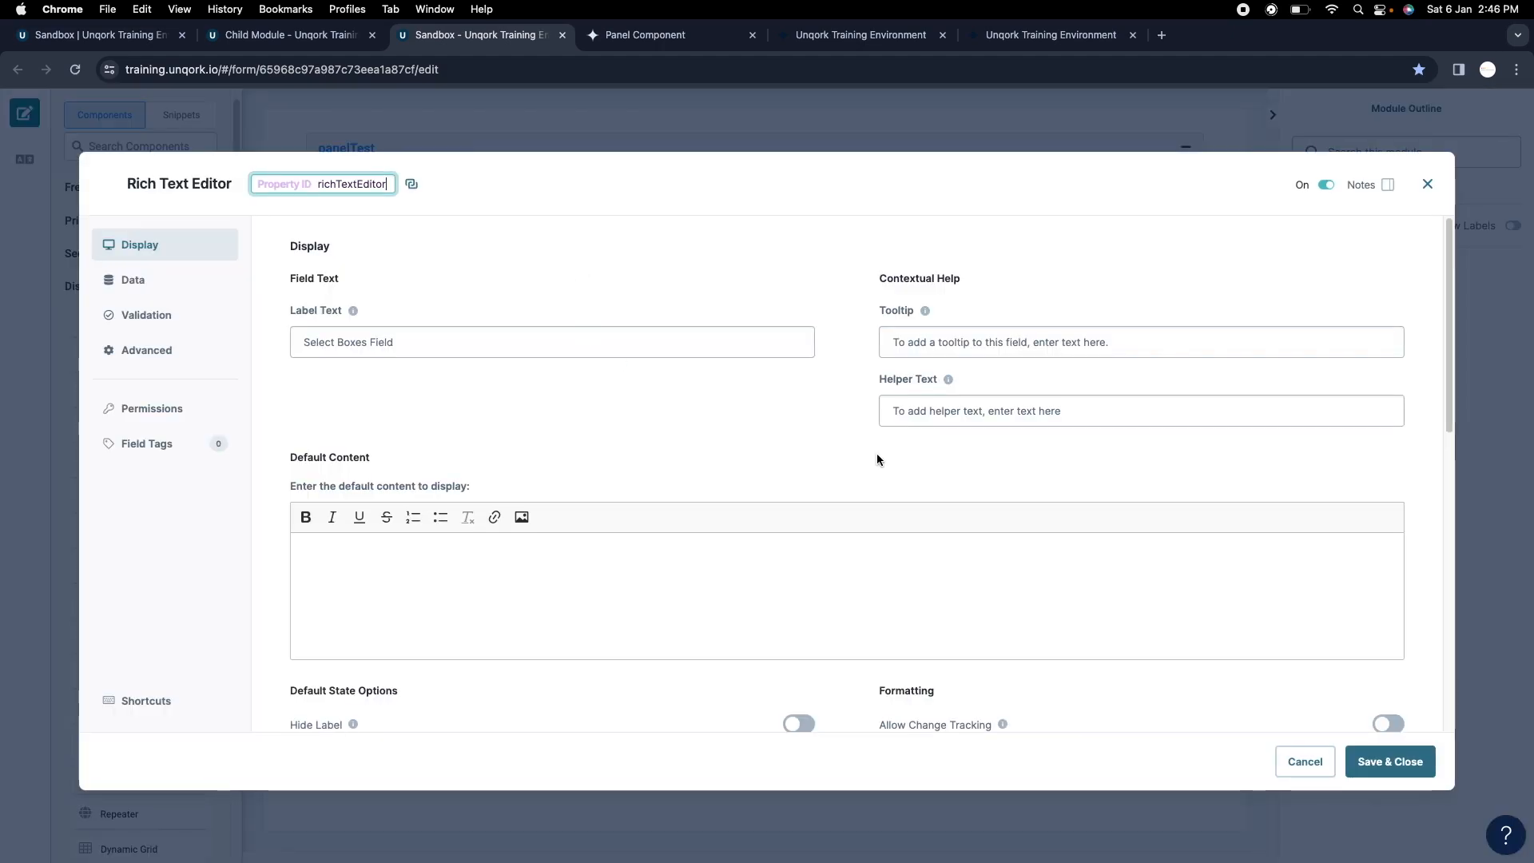
left_click(1390, 761)
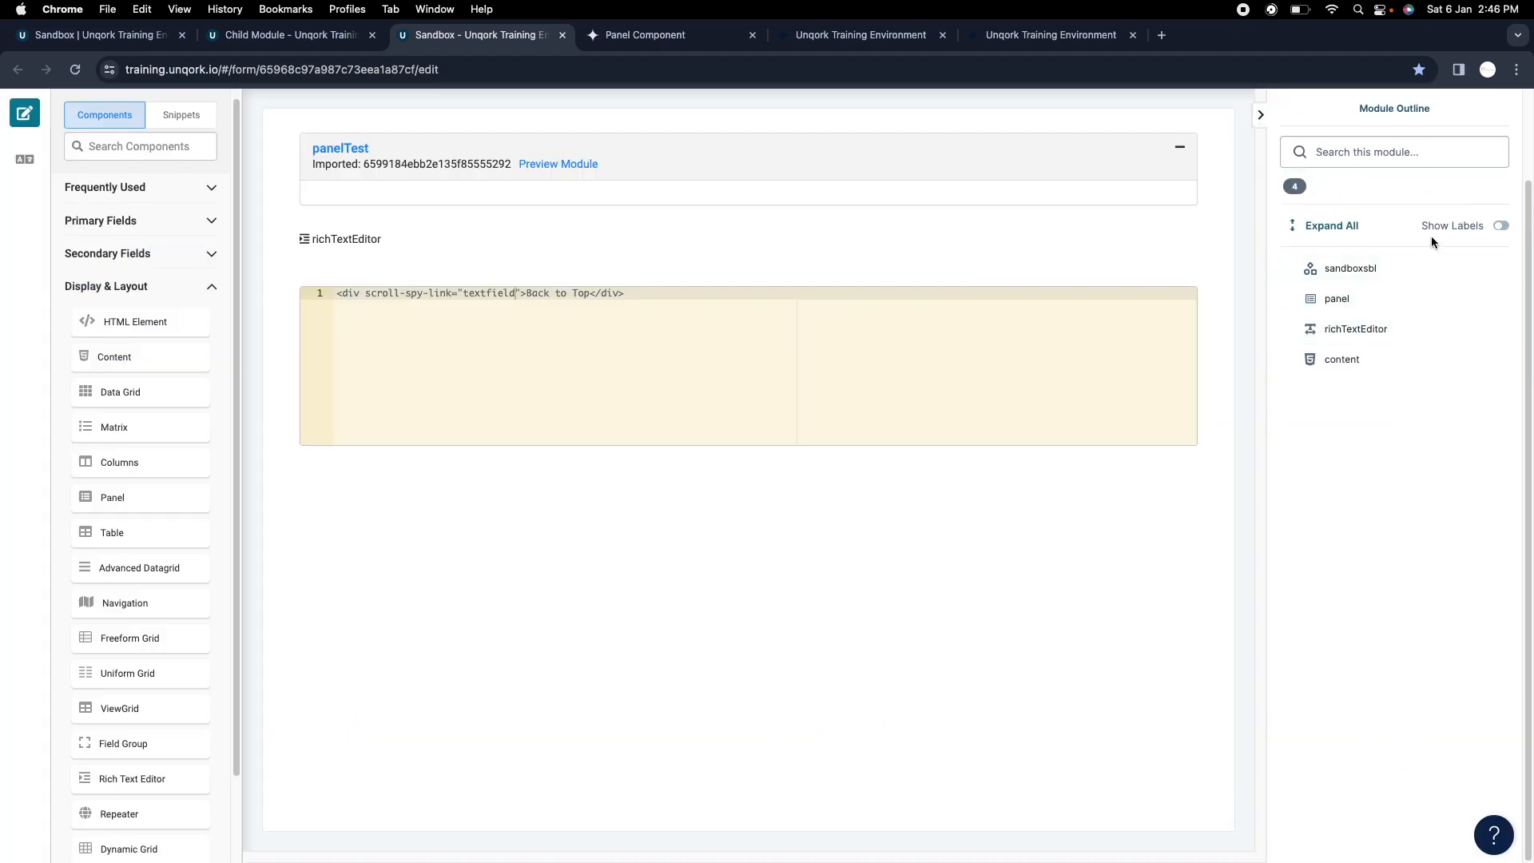
left_click(1440, 169)
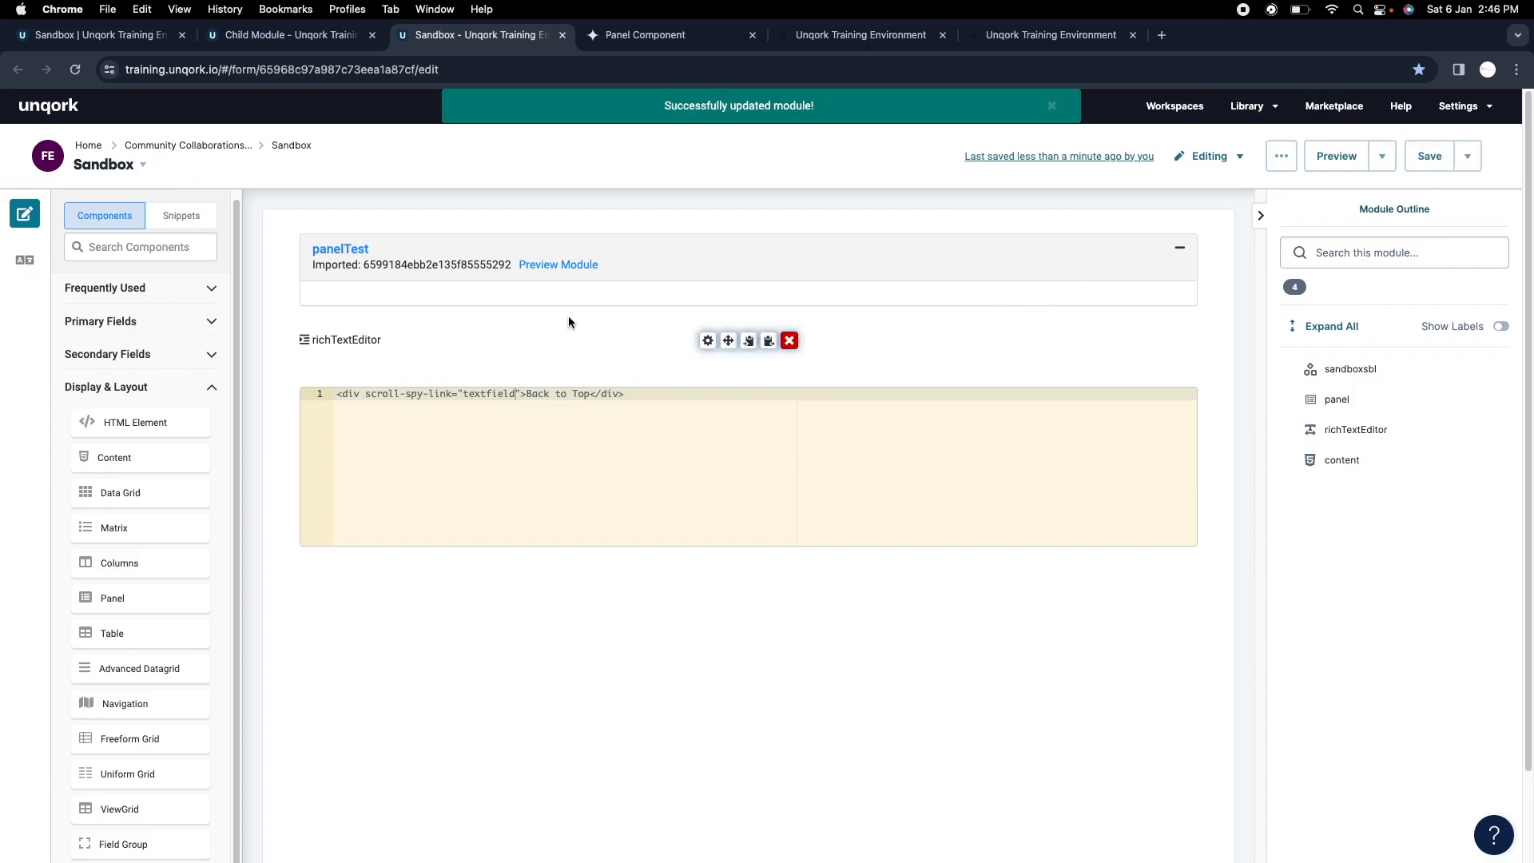
Reload the Sandbox preview and enter sdsdsdsdsd in the rich text editor at the end of the form.
left_click(647, 35)
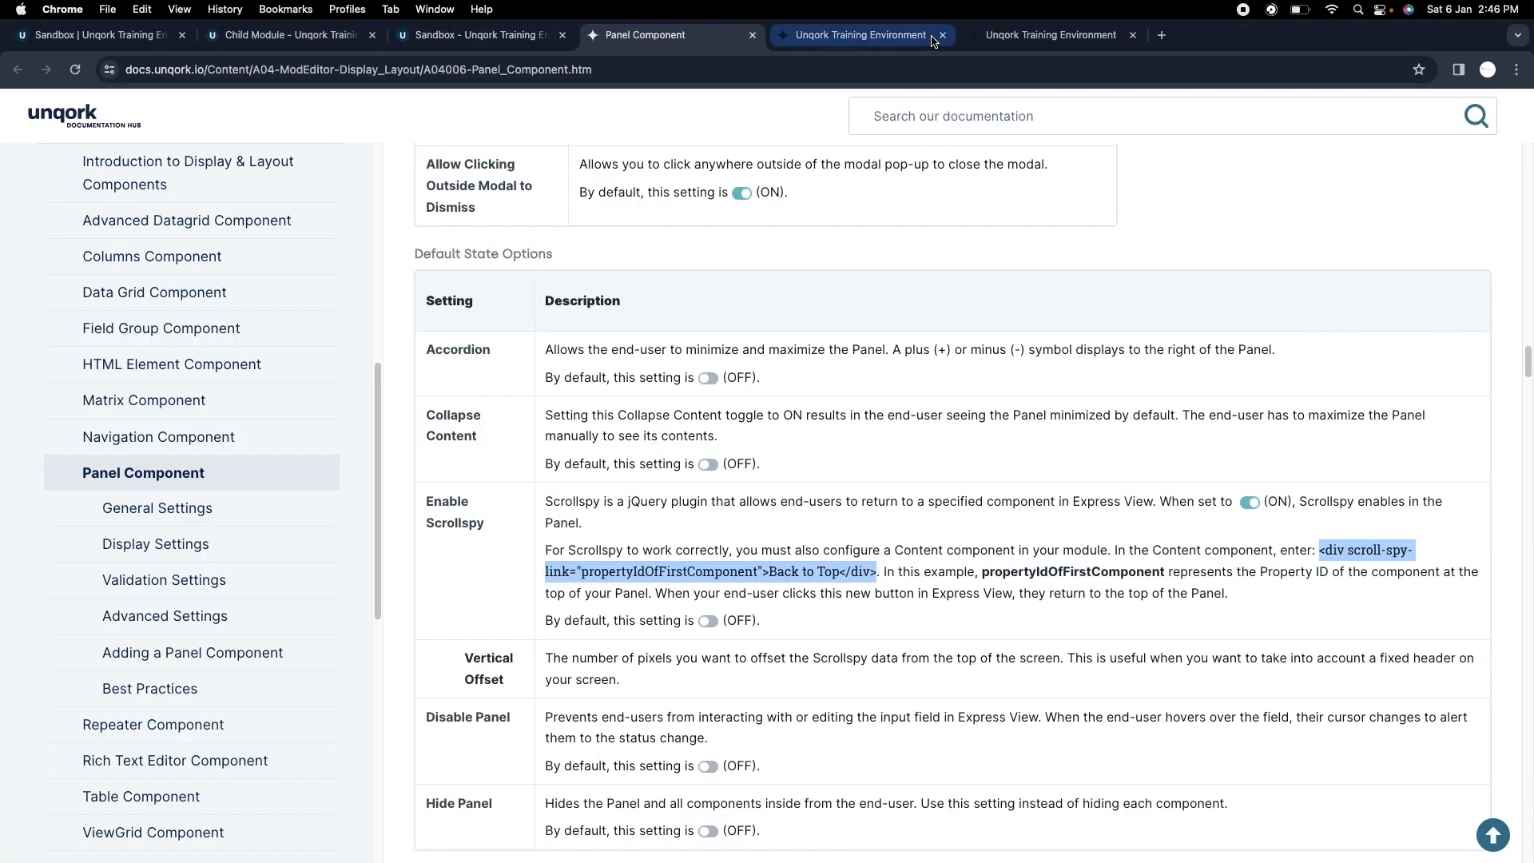
left_click(1031, 35)
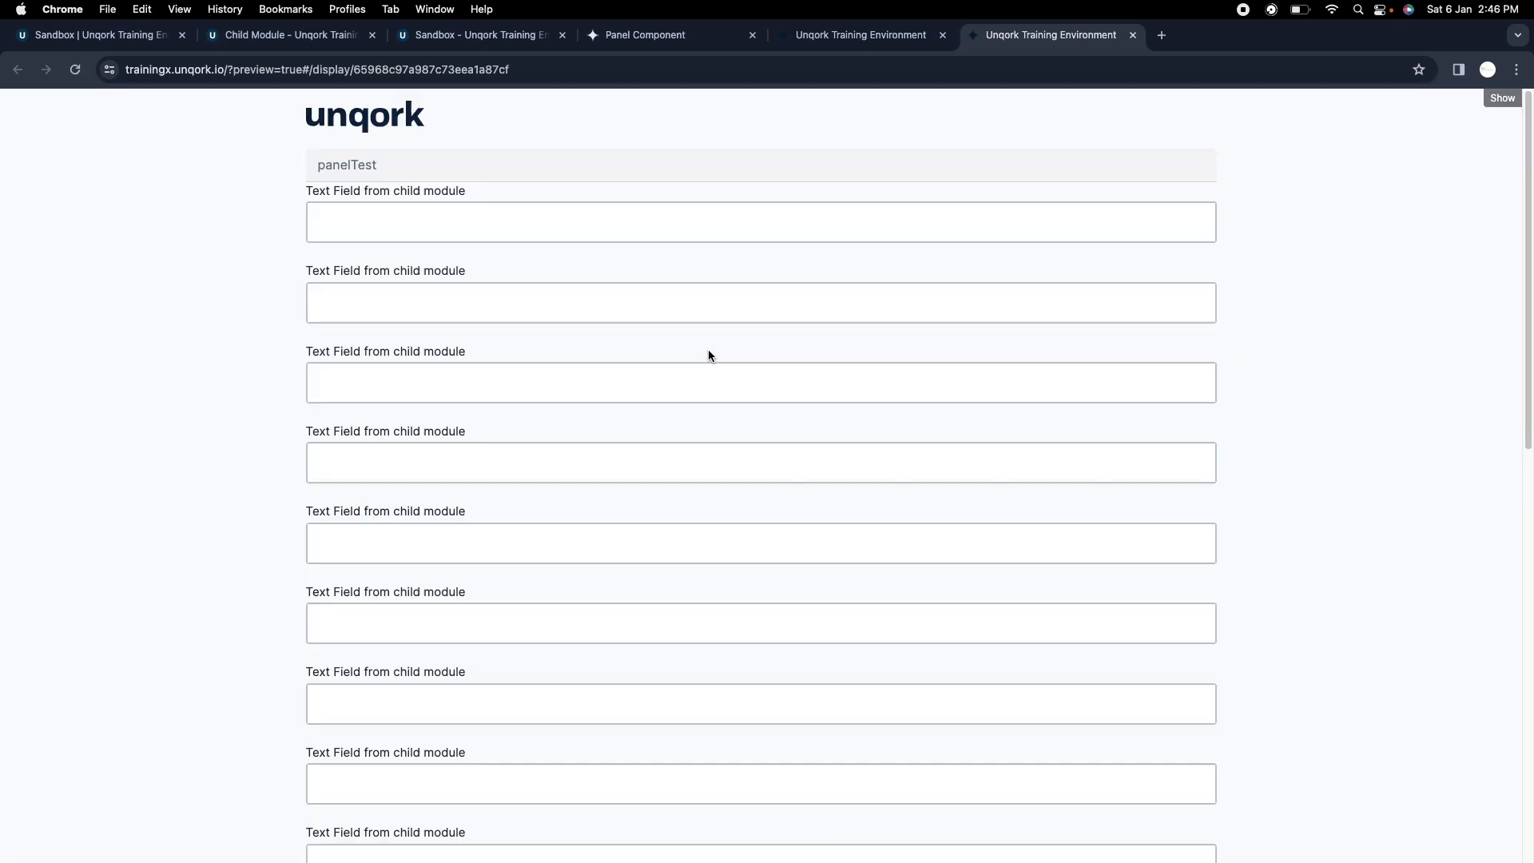
scroll(708, 366, "down", 10)
left_click(671, 432)
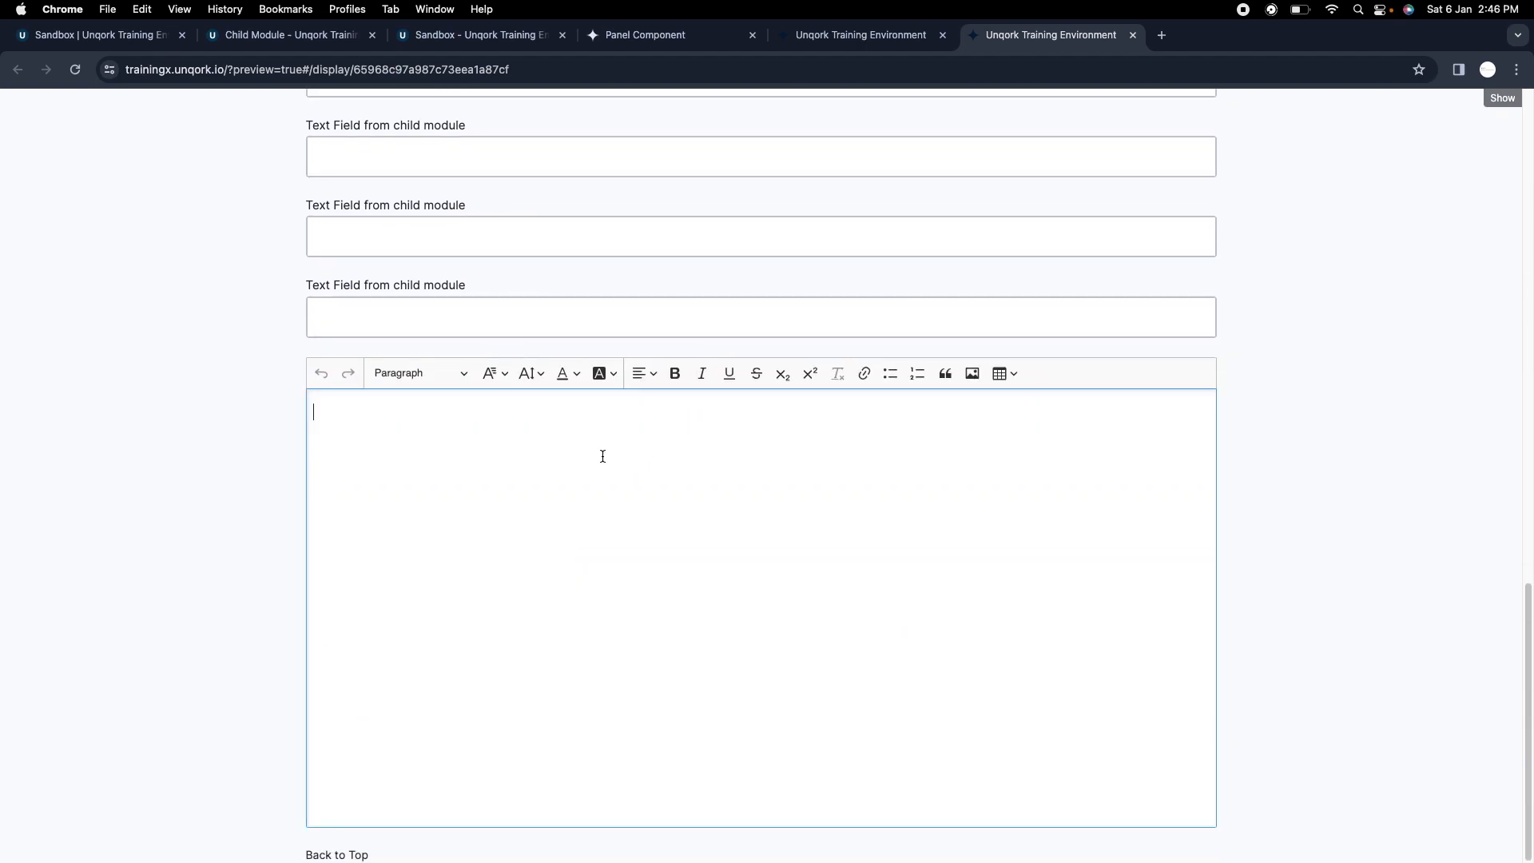
type("sdsdsdsdsd")
Format the text in the preview's rich text editor as bold, italic and underlined.
double_click(362, 413)
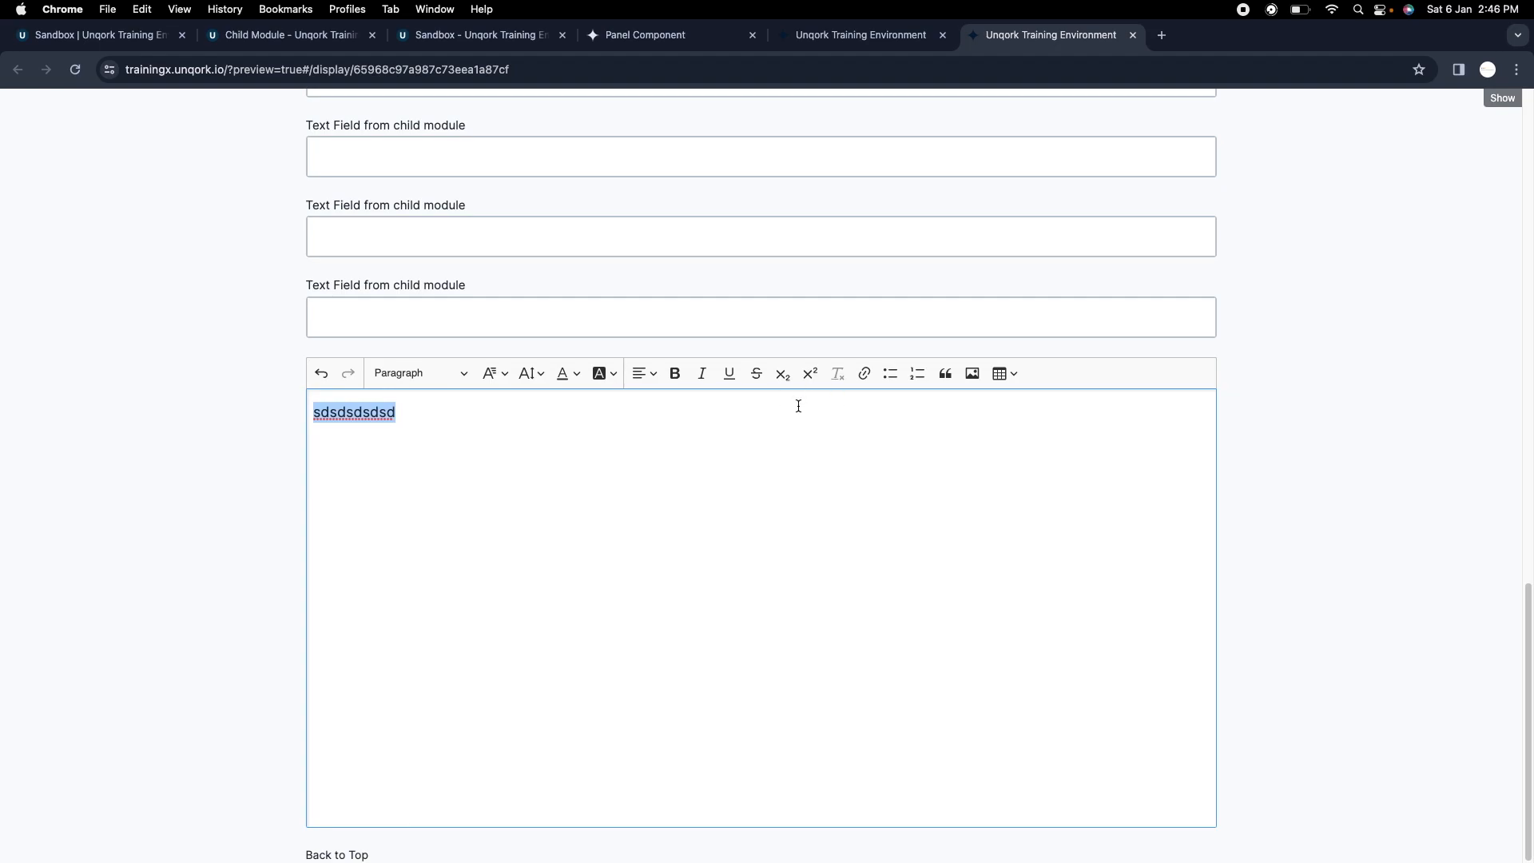
left_click(674, 375)
left_click(701, 374)
left_click(730, 374)
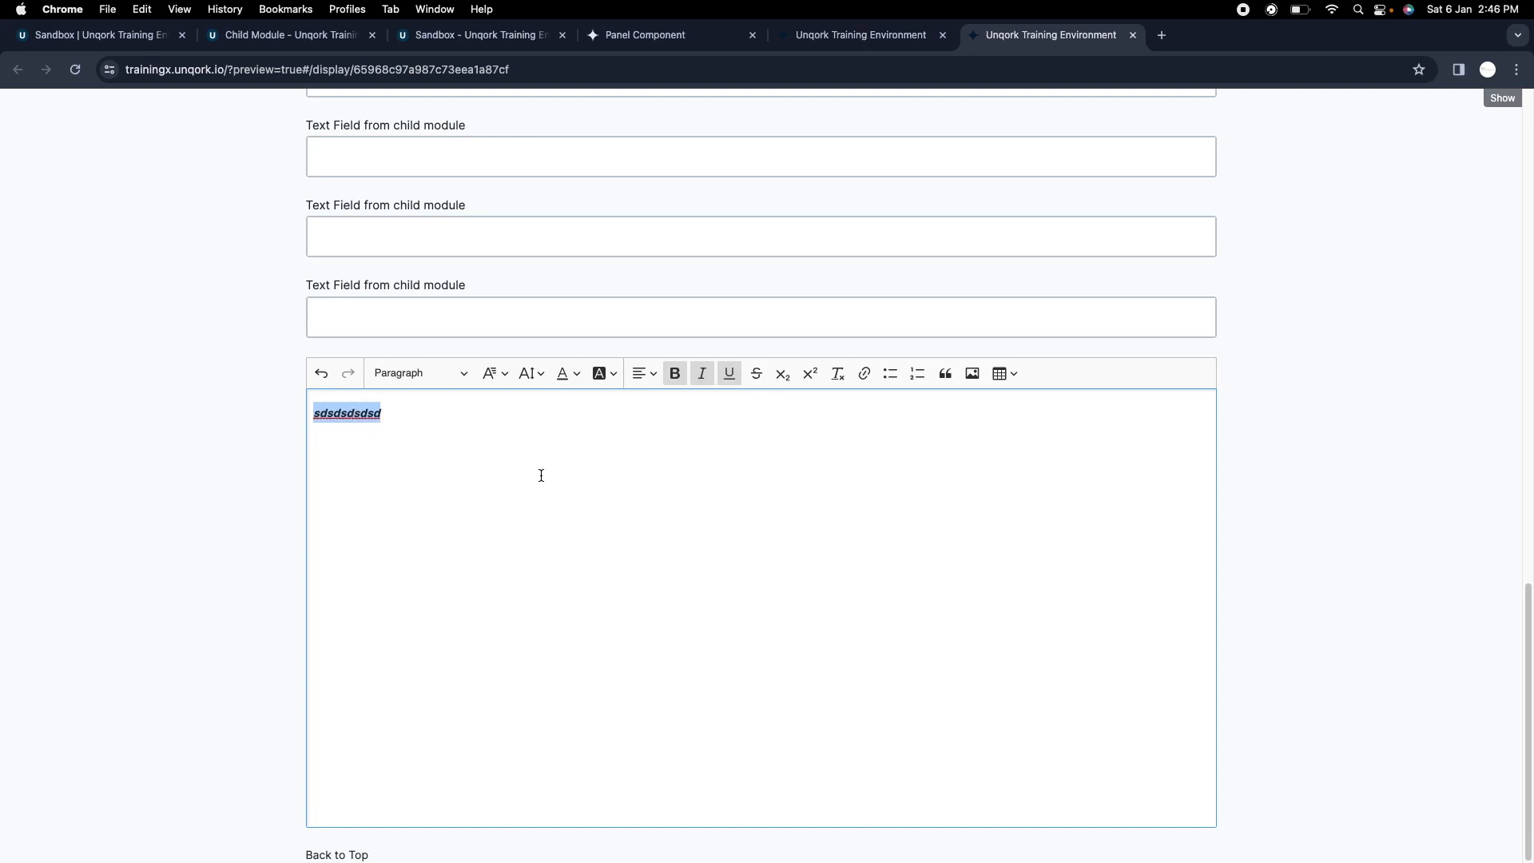
left_click(492, 446)
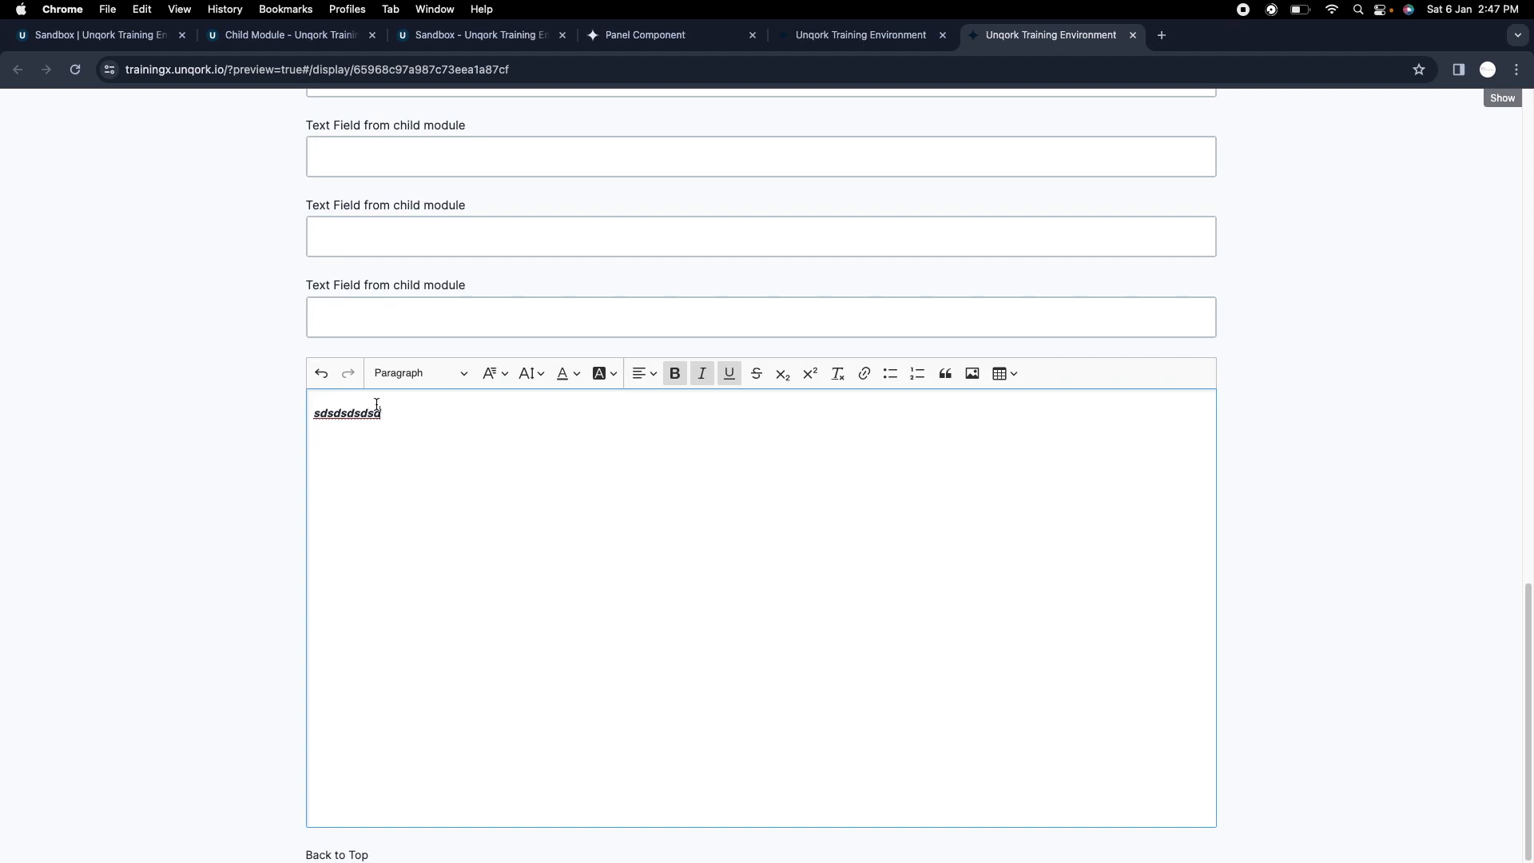
key("super+a")
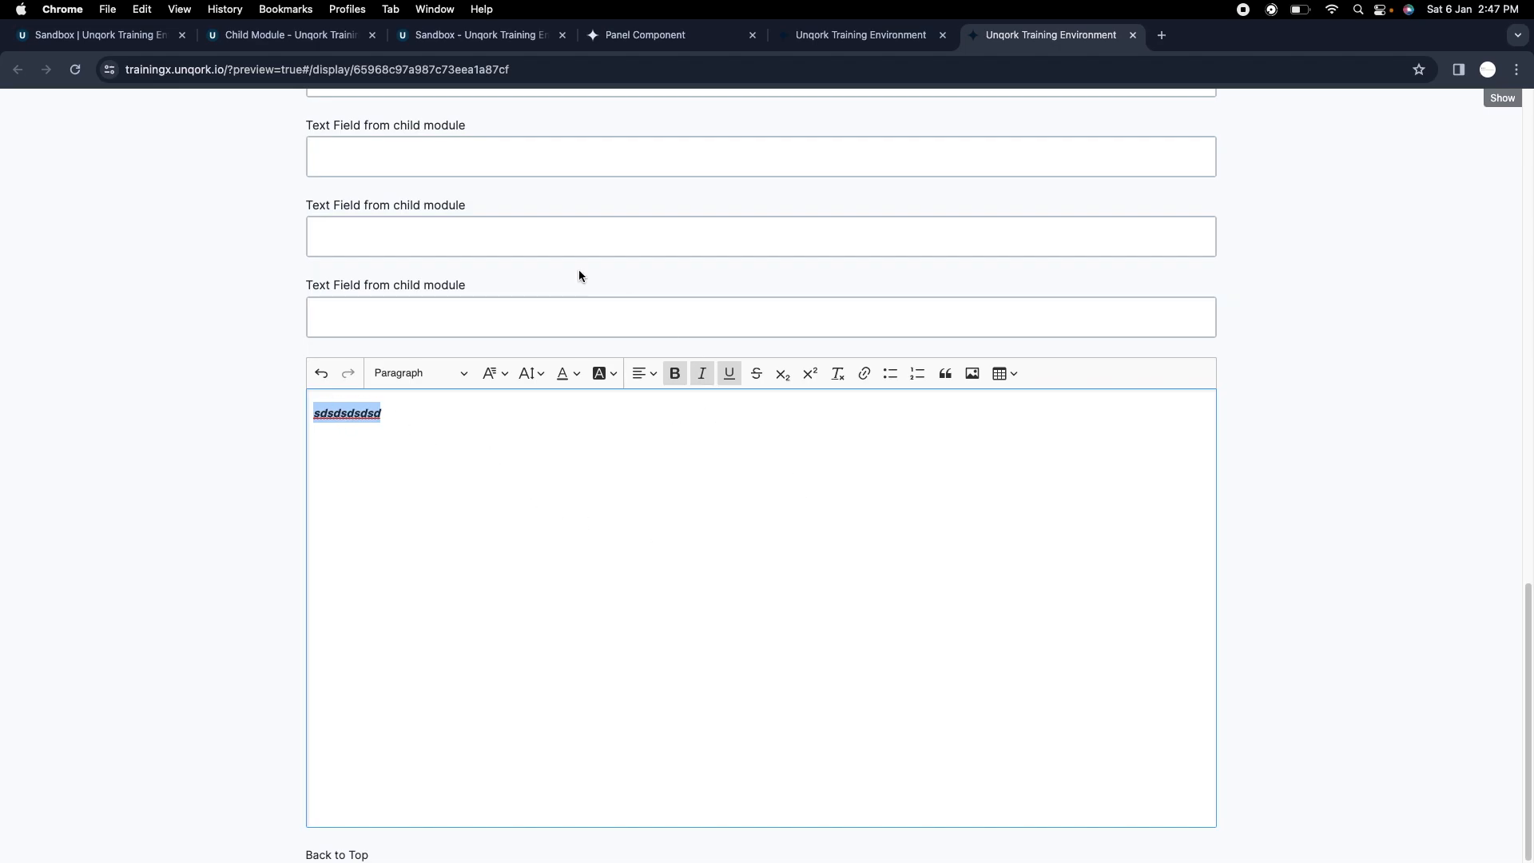
Enable Allow Change Tracking for Sandbox's Rich Text Editor and save the module.
left_click(291, 36)
left_click(428, 36)
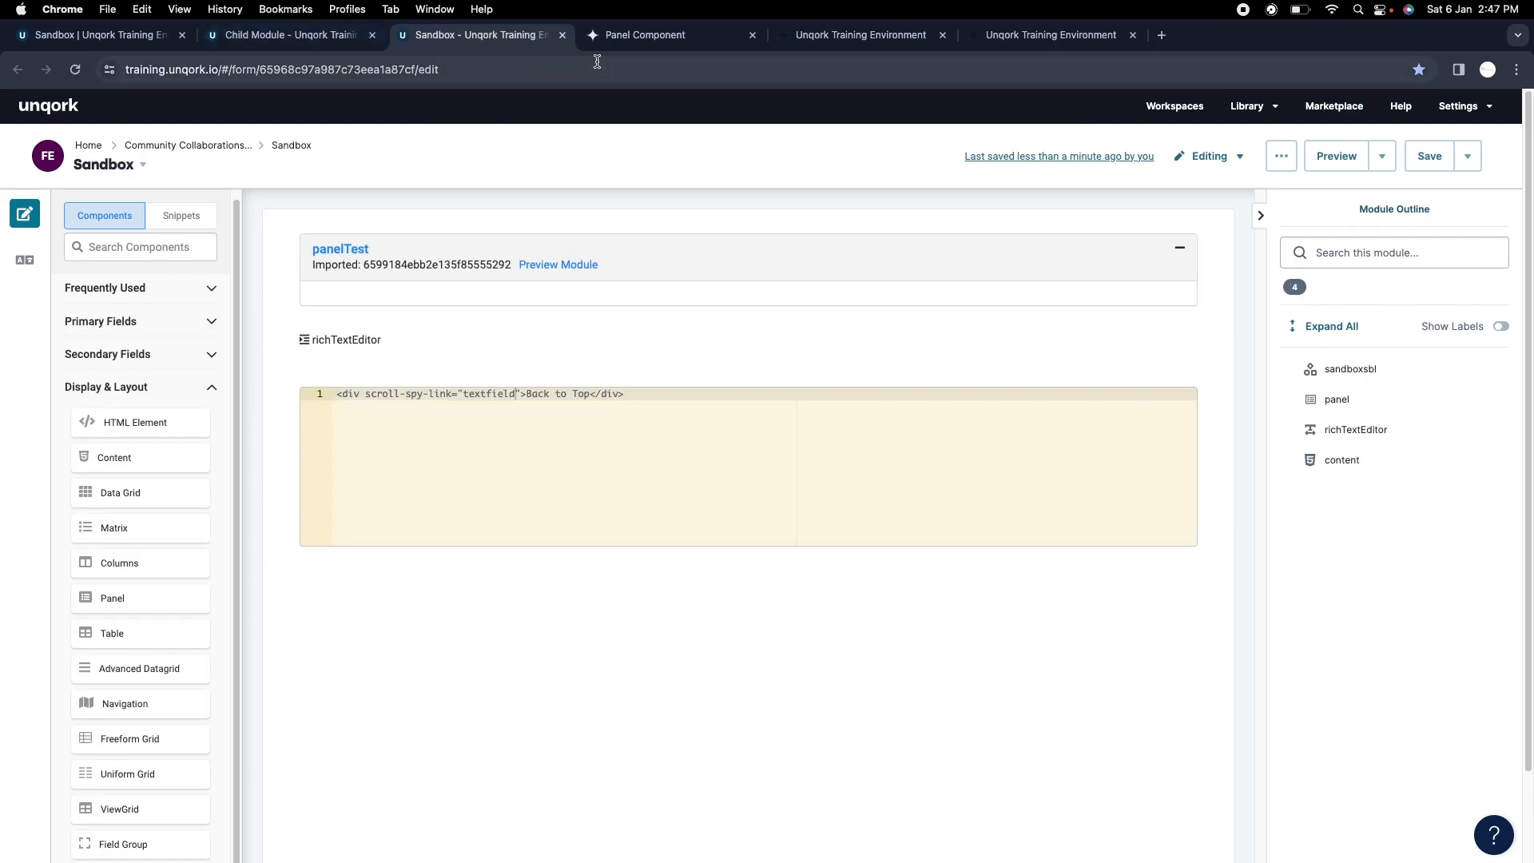
left_click(708, 341)
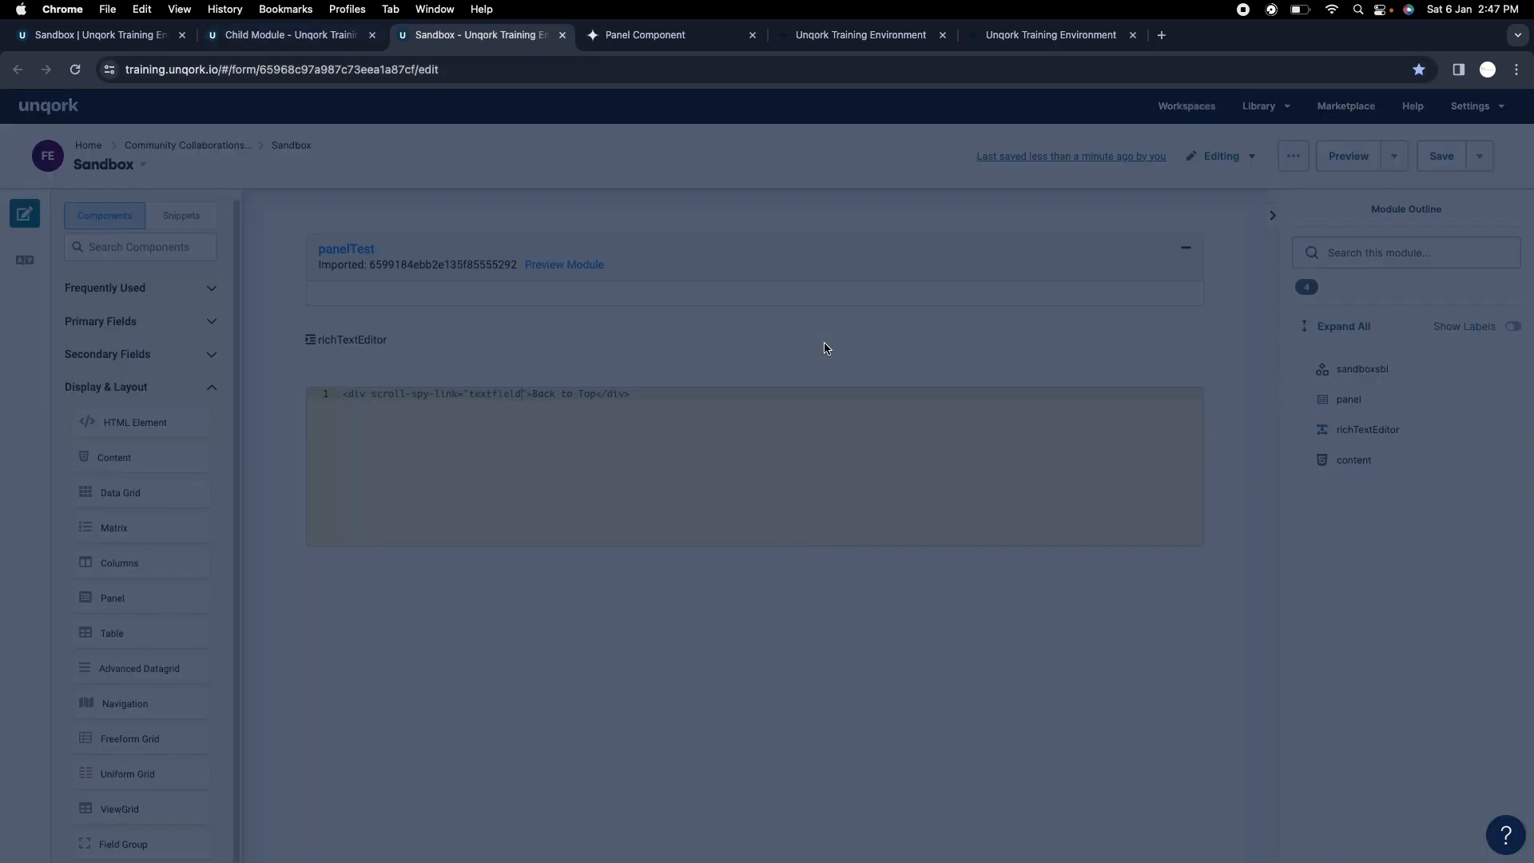
scroll(812, 439, "down", 3)
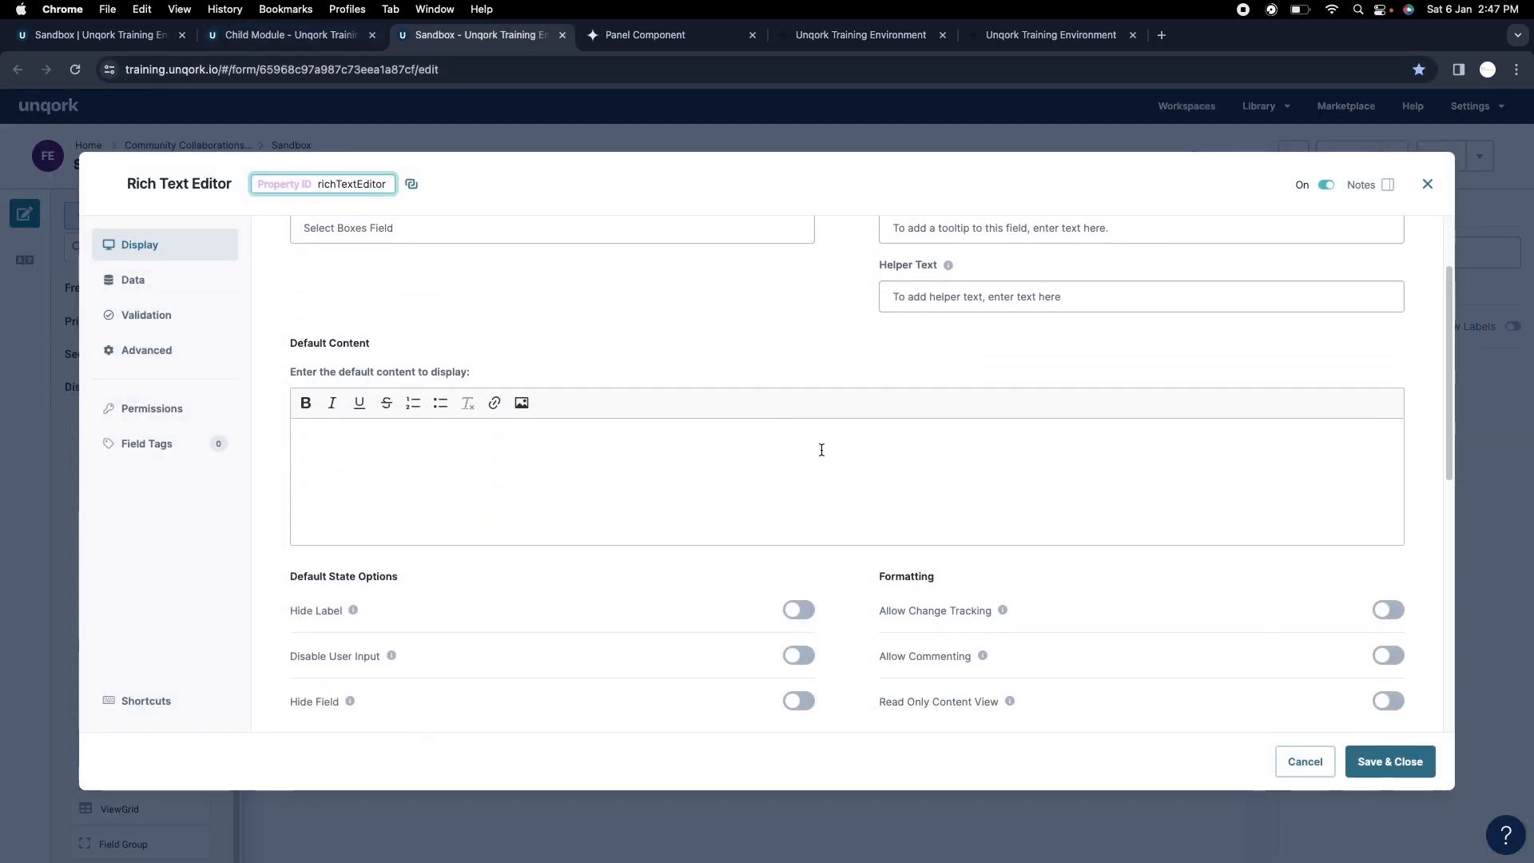
scroll(814, 448, "down", 5)
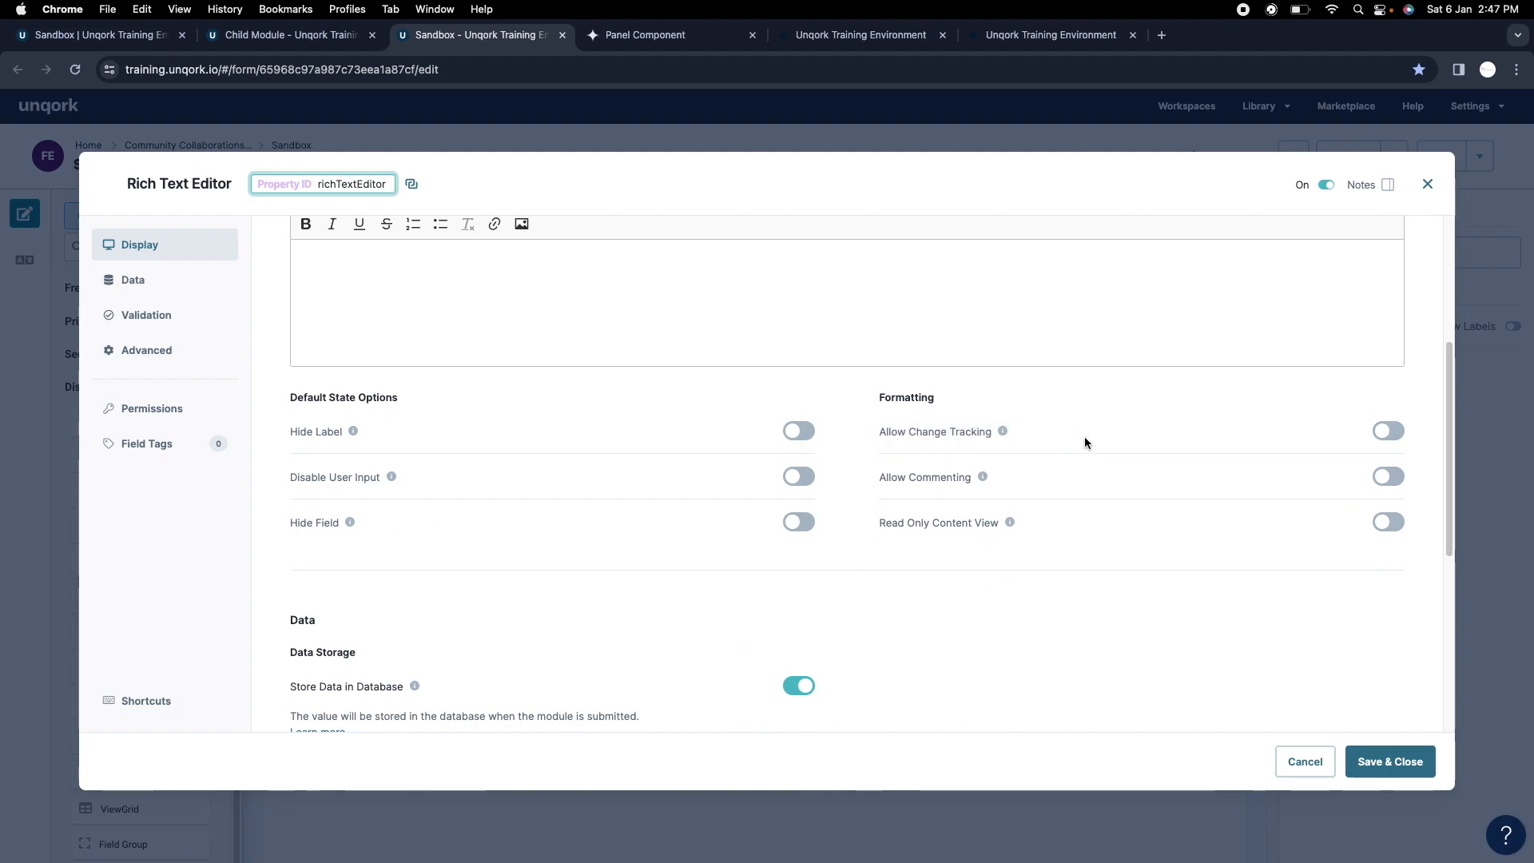
left_click(1397, 432)
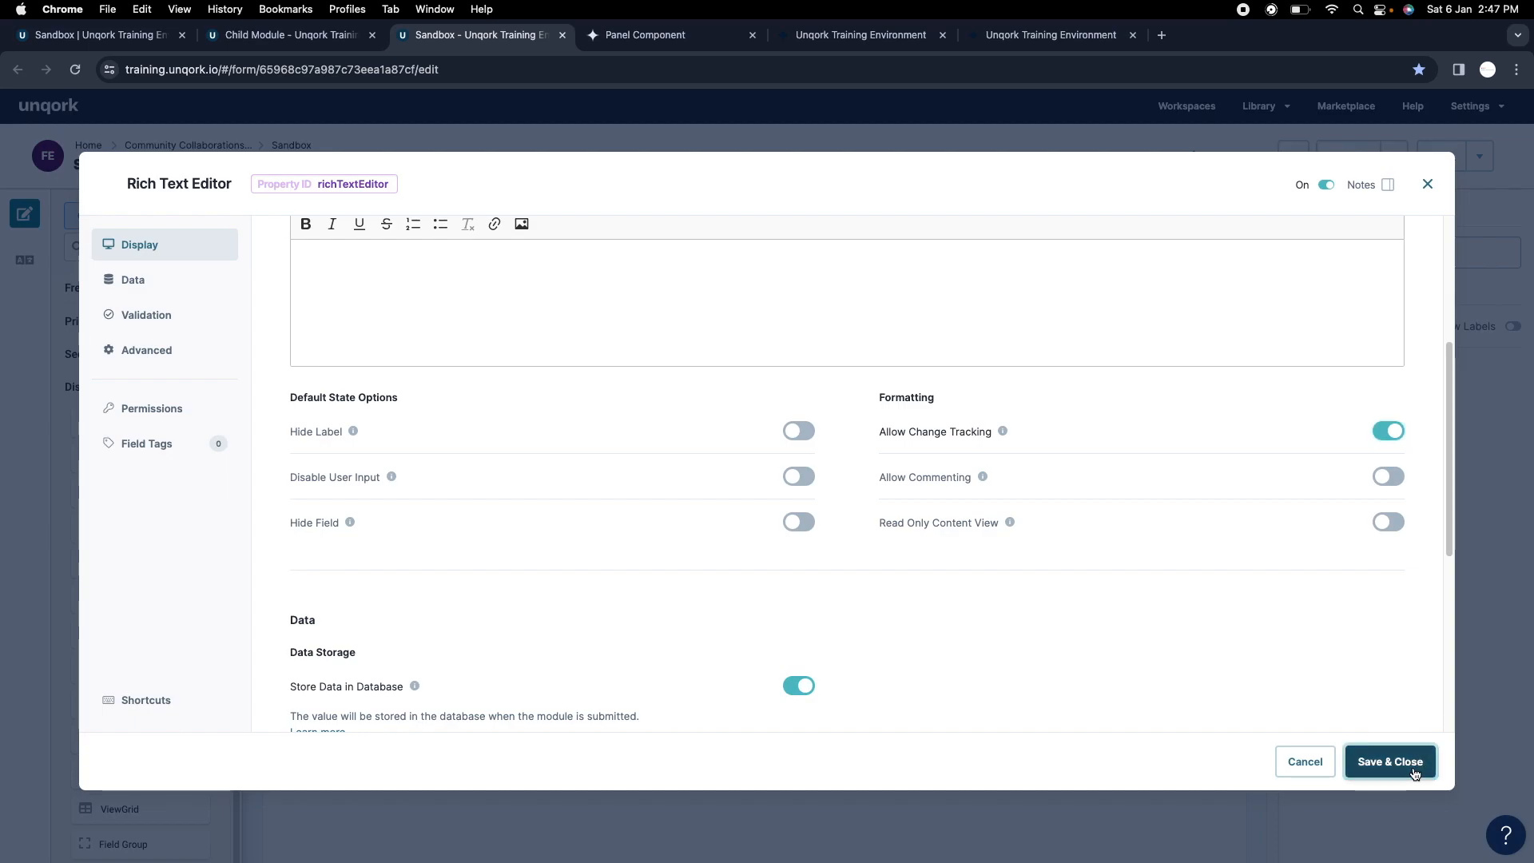
left_click(1391, 761)
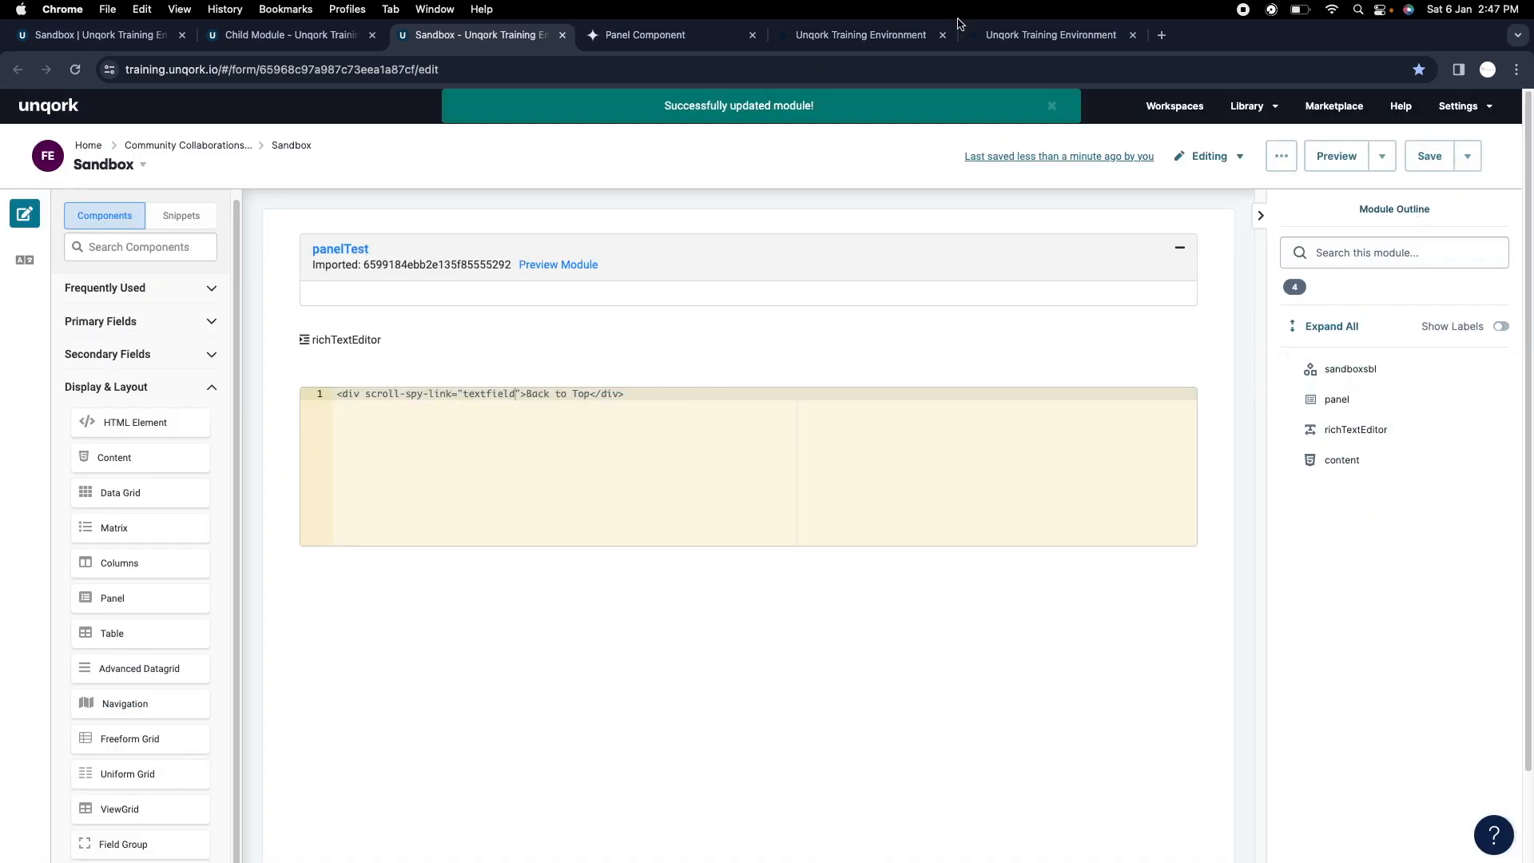
Reload the Sandbox preview, enter sdsdsdsdsd in the rich text editor and inspect its tracked change.
left_click(1015, 36)
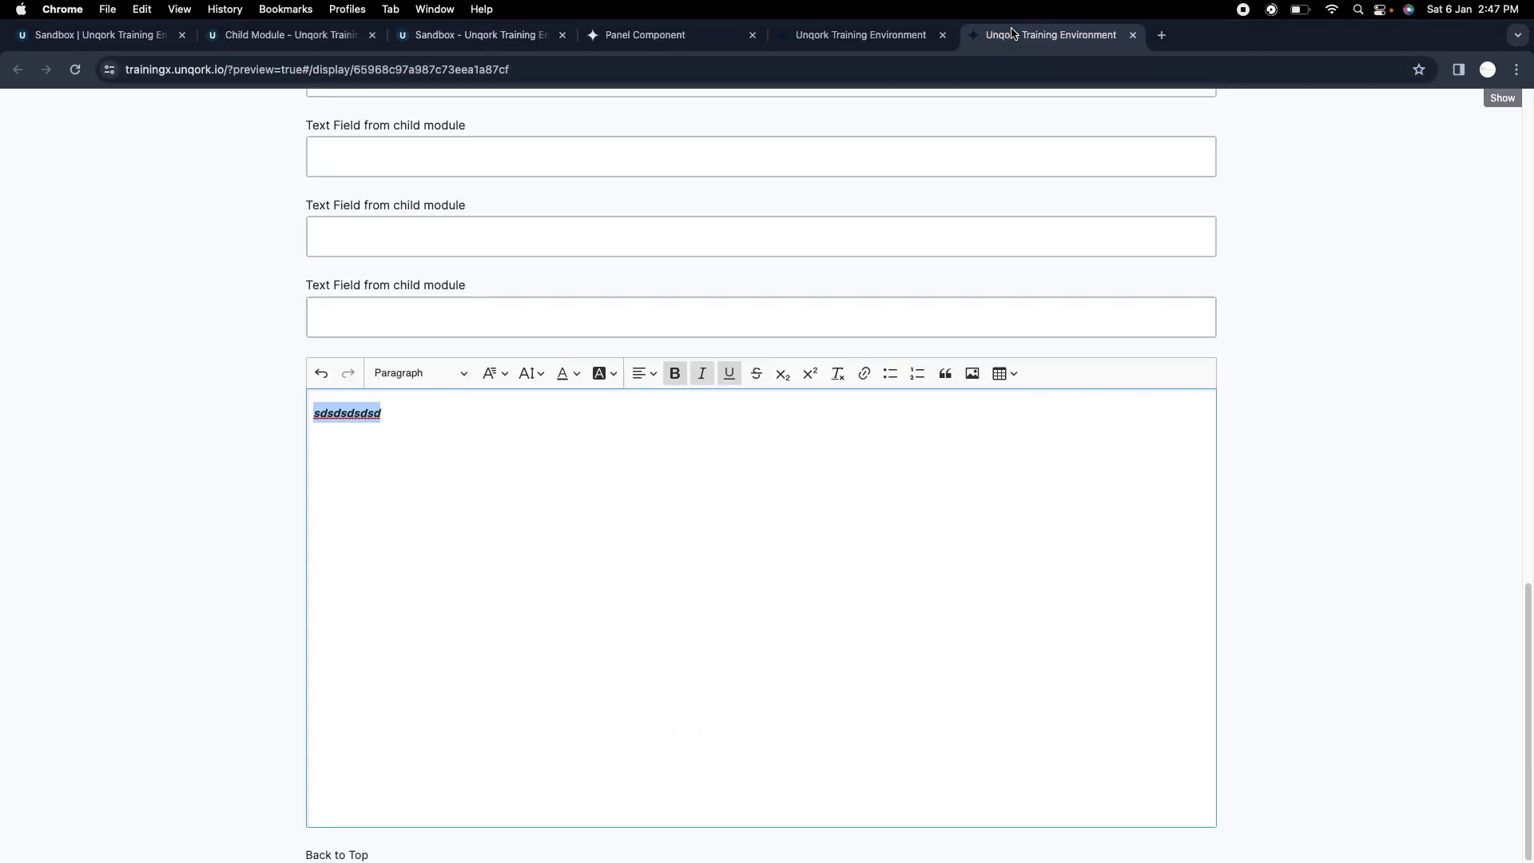
left_click(76, 71)
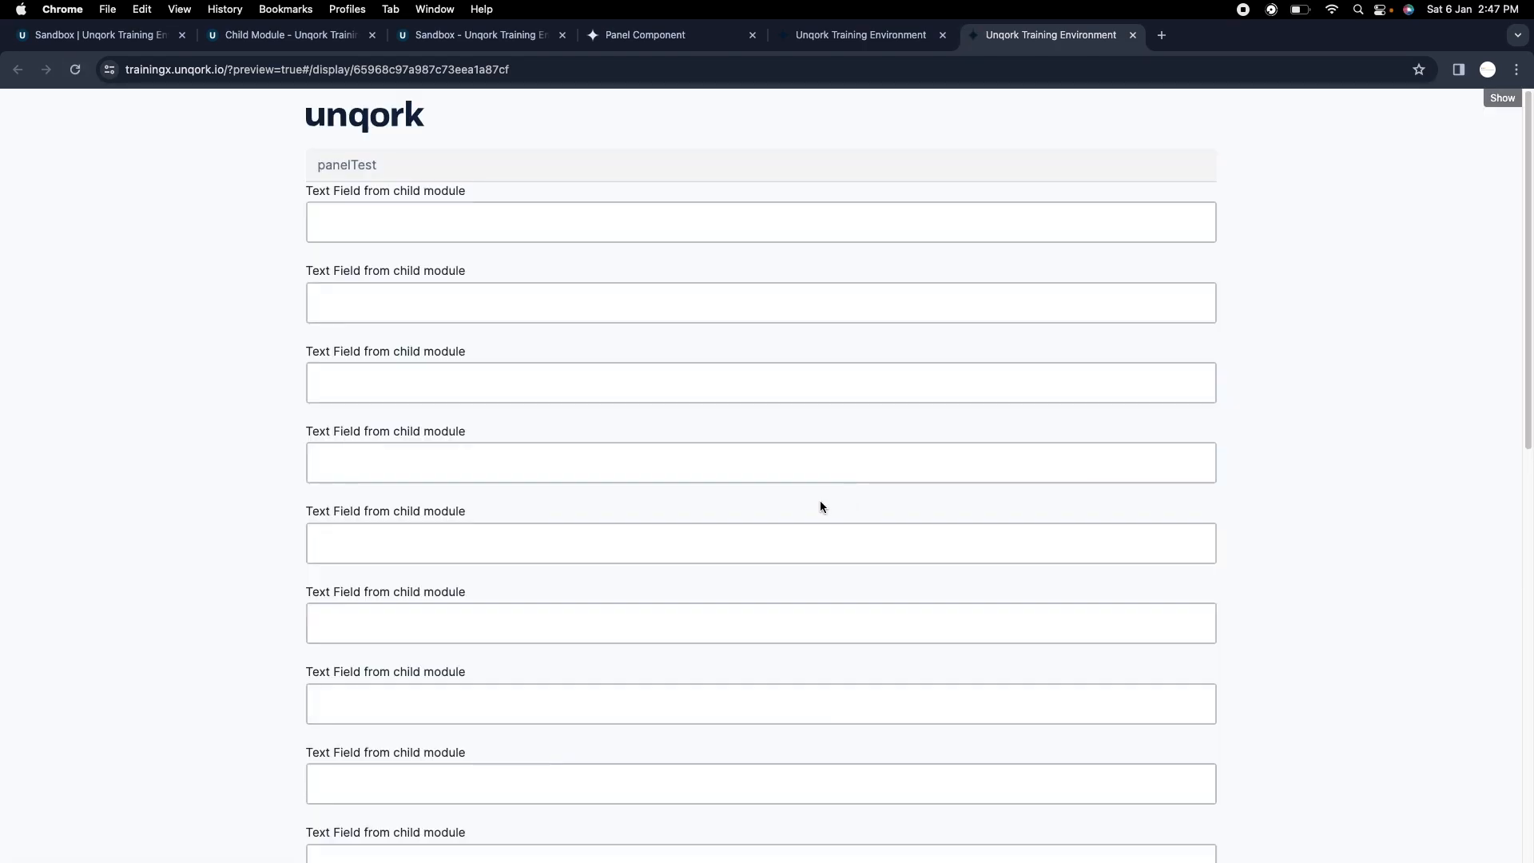
scroll(679, 472, "down", 15)
left_click(592, 511)
type("sdsdsdsdsd")
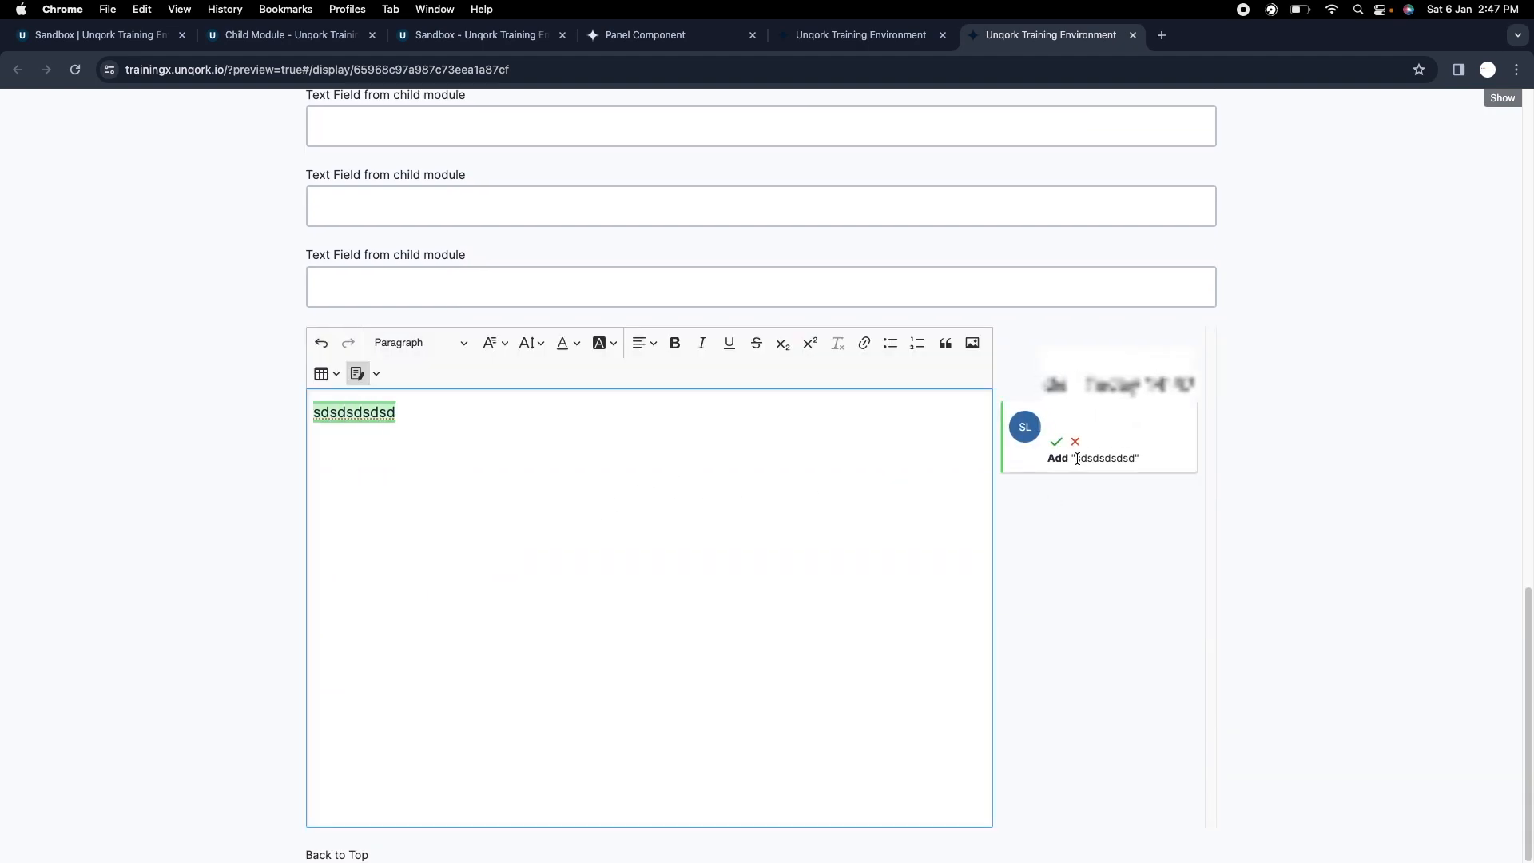
left_click_drag(1080, 457, 1132, 459)
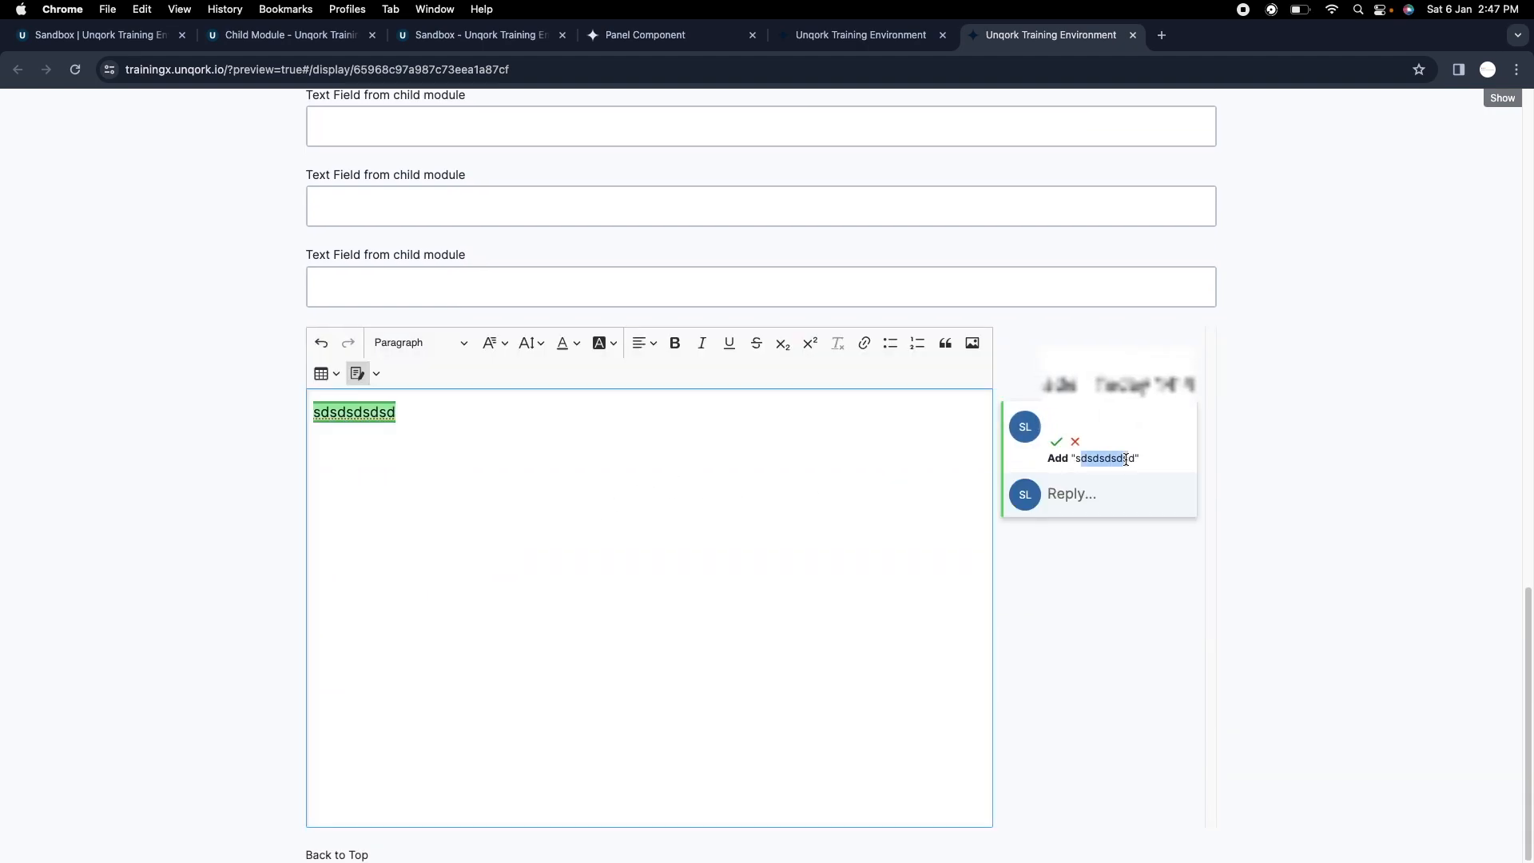
left_click(417, 483)
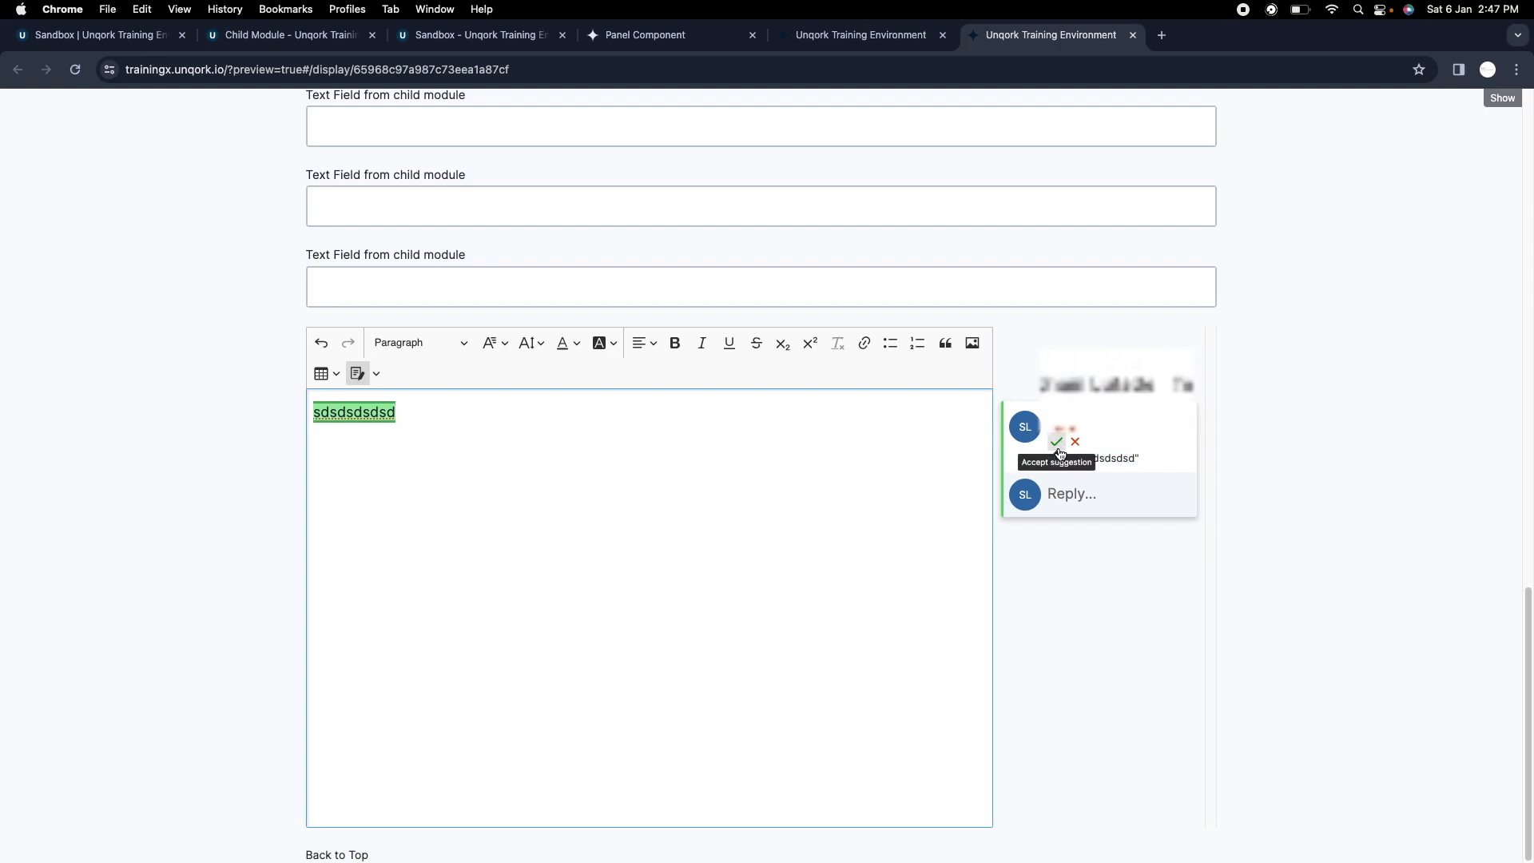
Reject the tracked suggestion, enter sdsd in the rich text editor and accept that suggestion.
left_click(1076, 442)
type("sdsd")
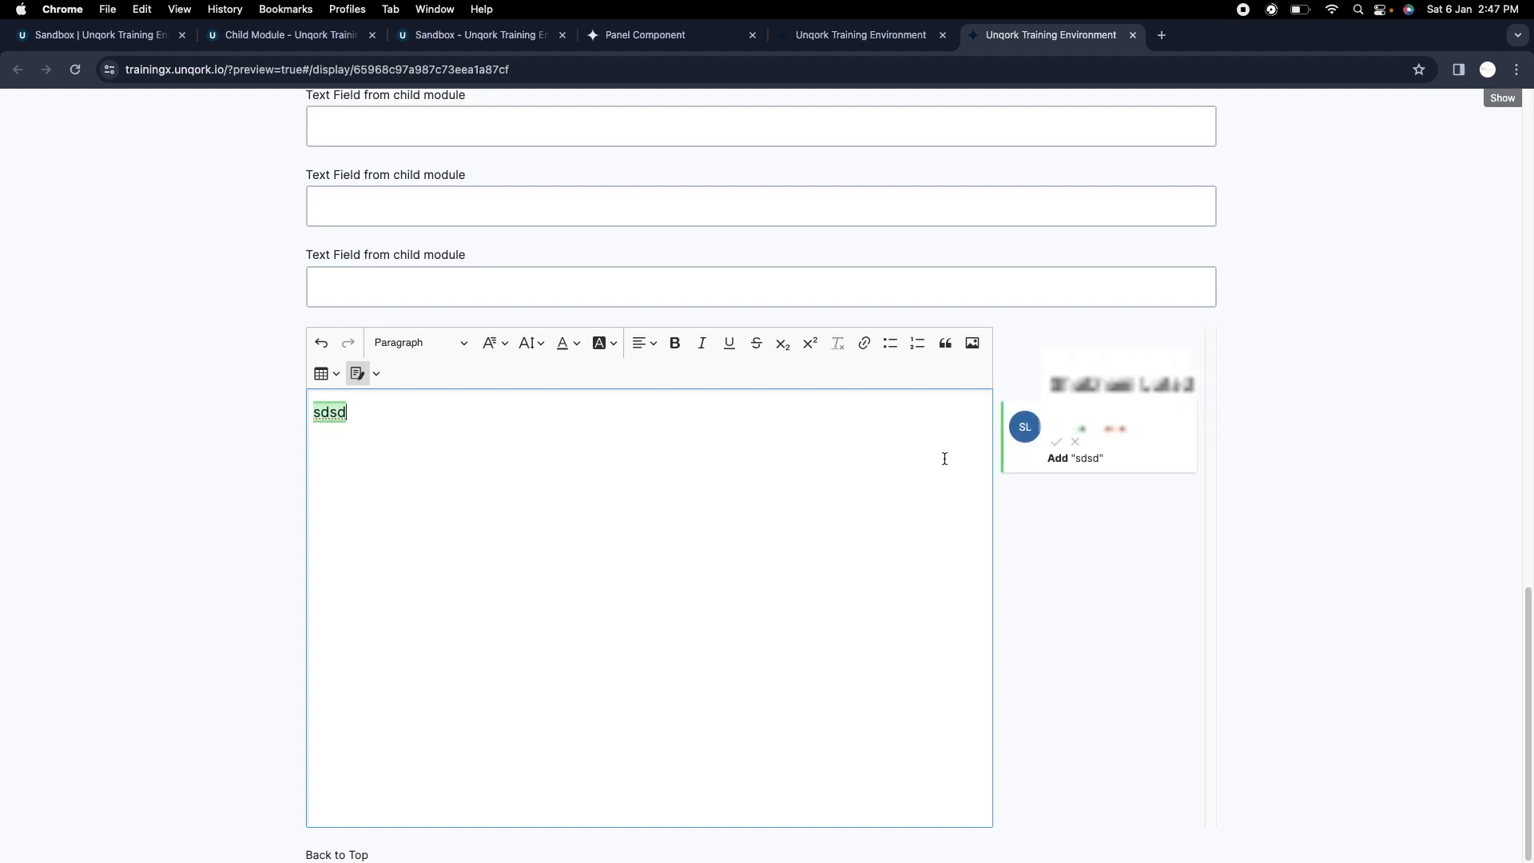
left_click(1051, 442)
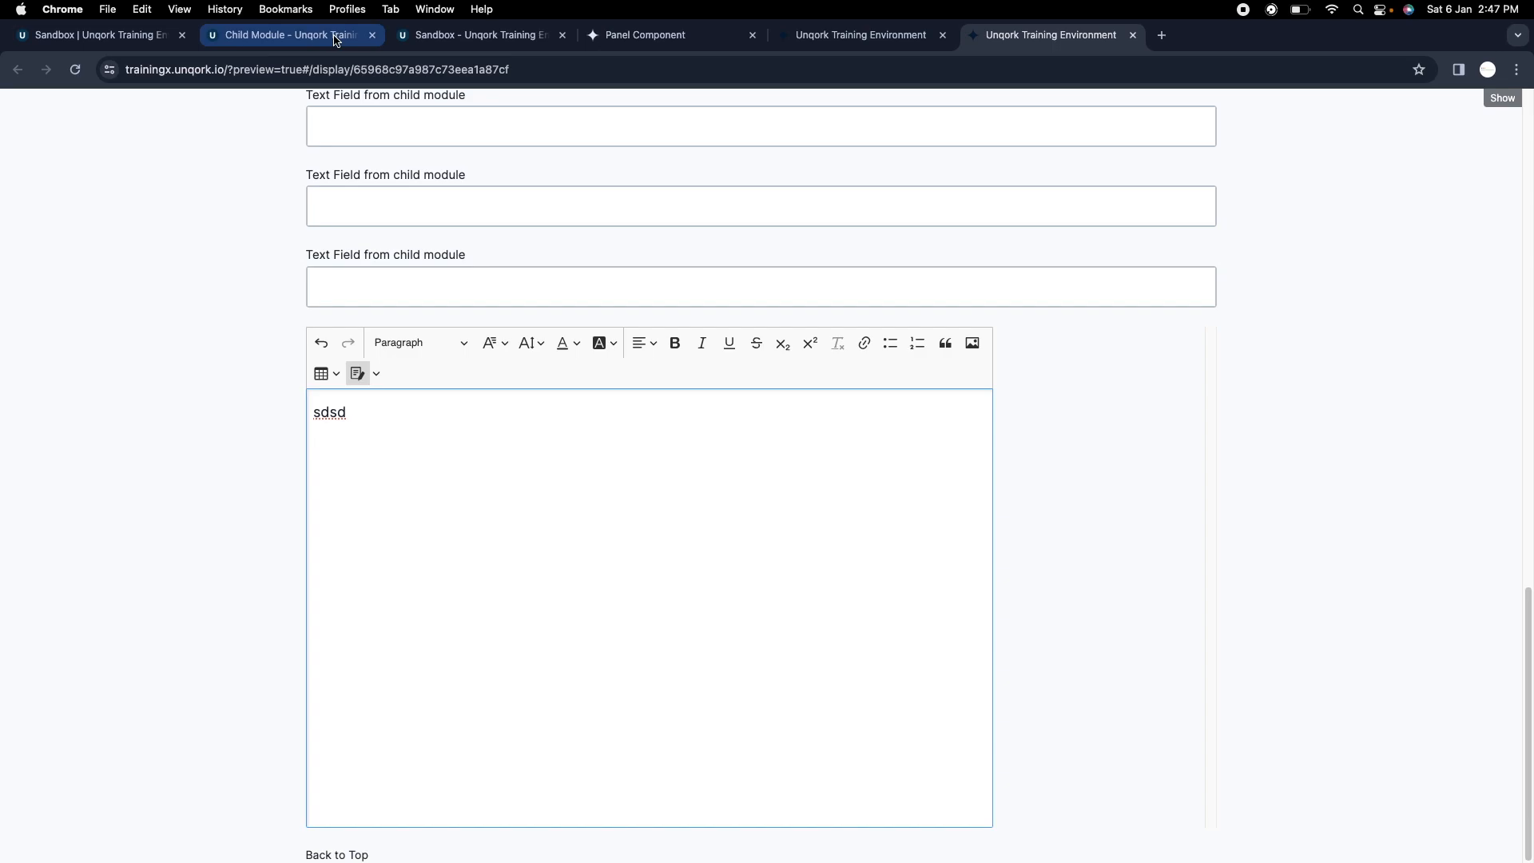
Enable Allow Commenting for Sandbox's Rich Text Editor and save the component settings.
left_click(812, 36)
left_click(692, 36)
left_click(565, 40)
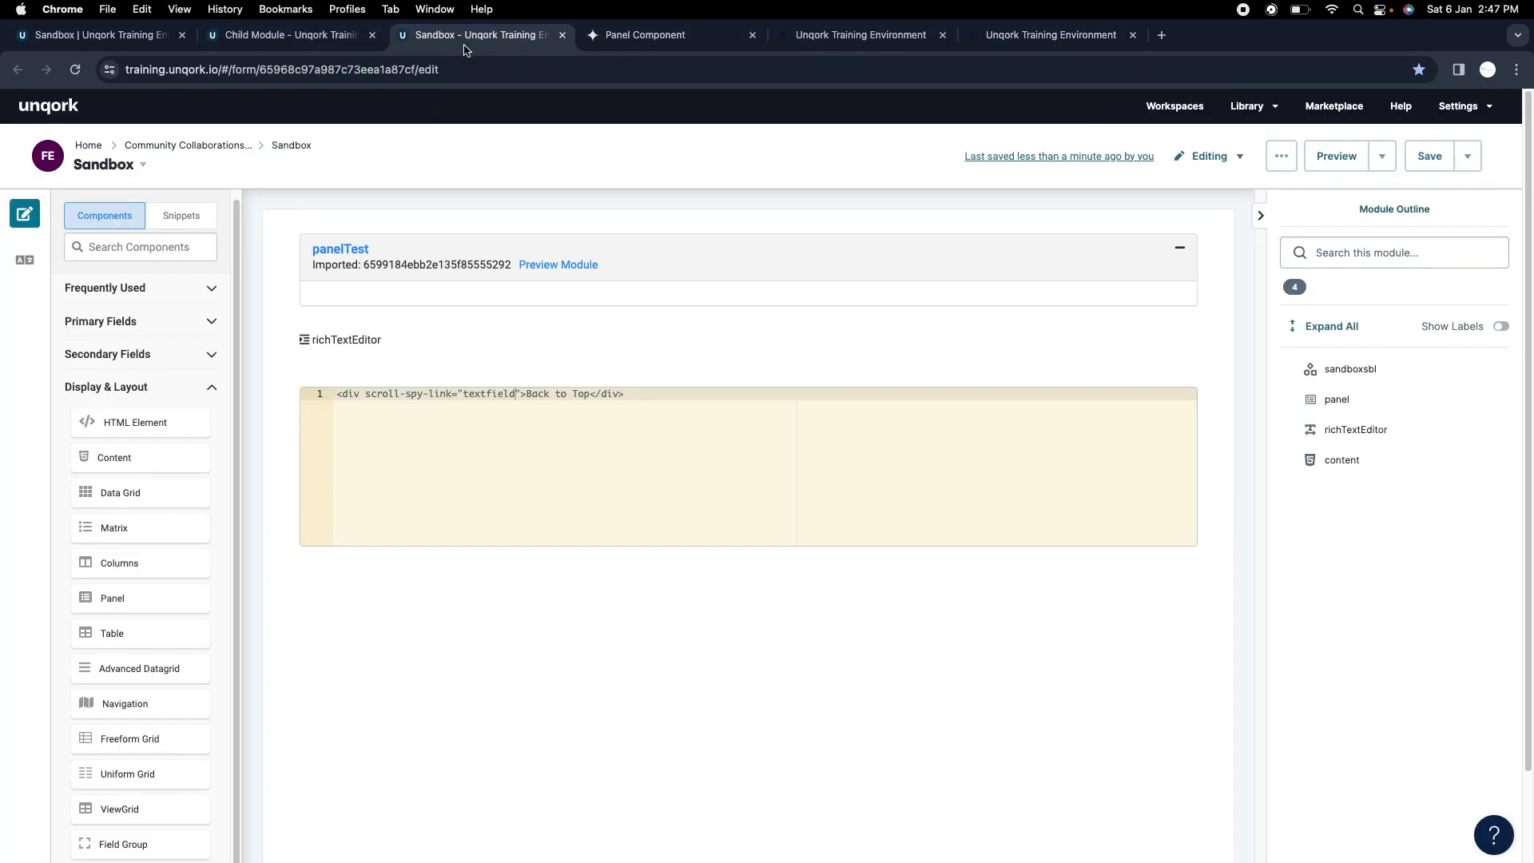
left_click(709, 341)
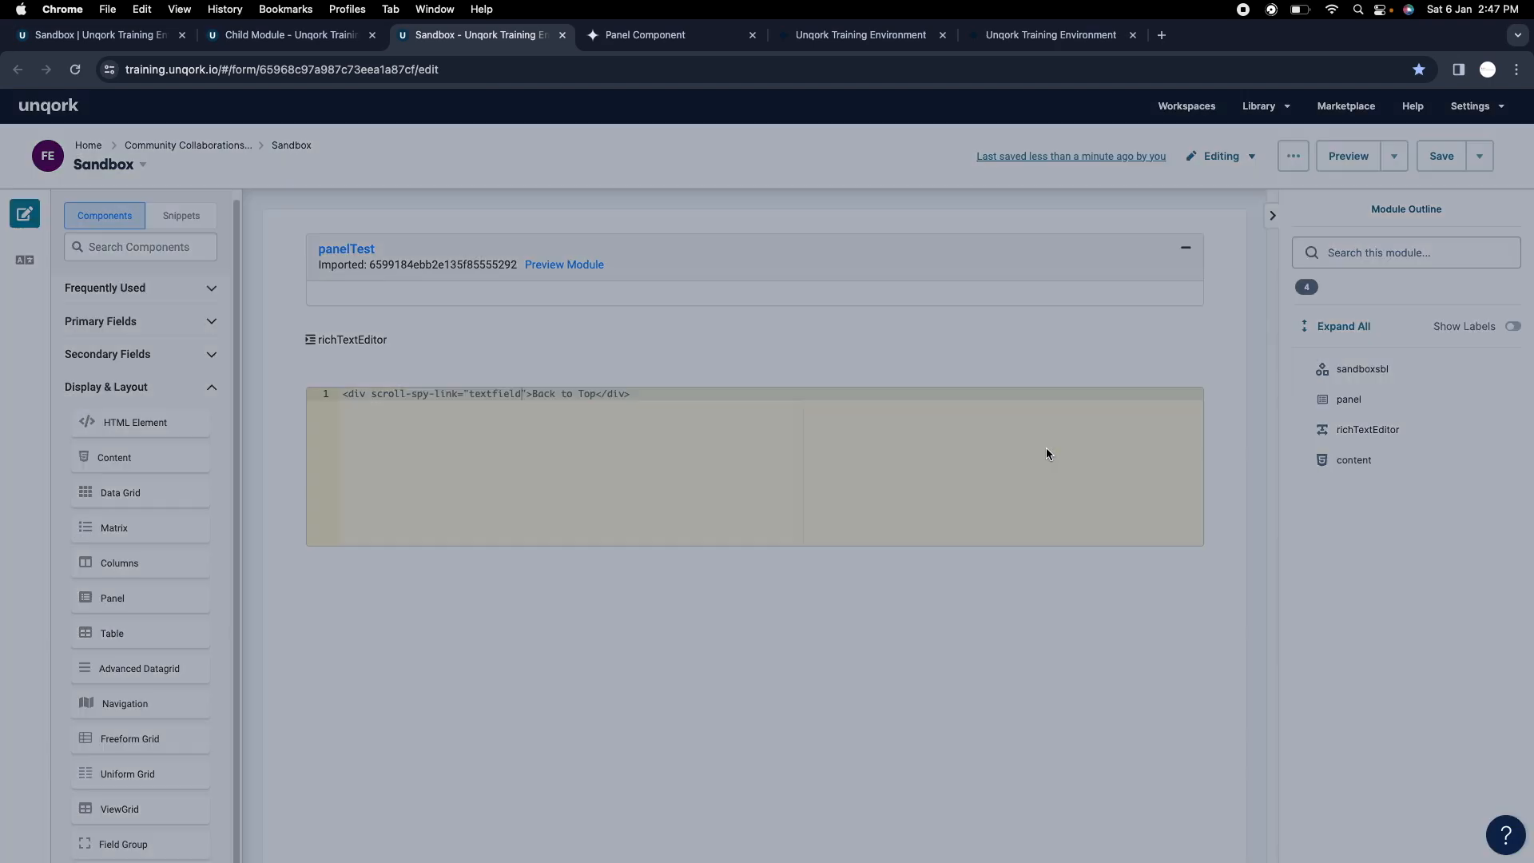
scroll(1143, 484, "down", 4)
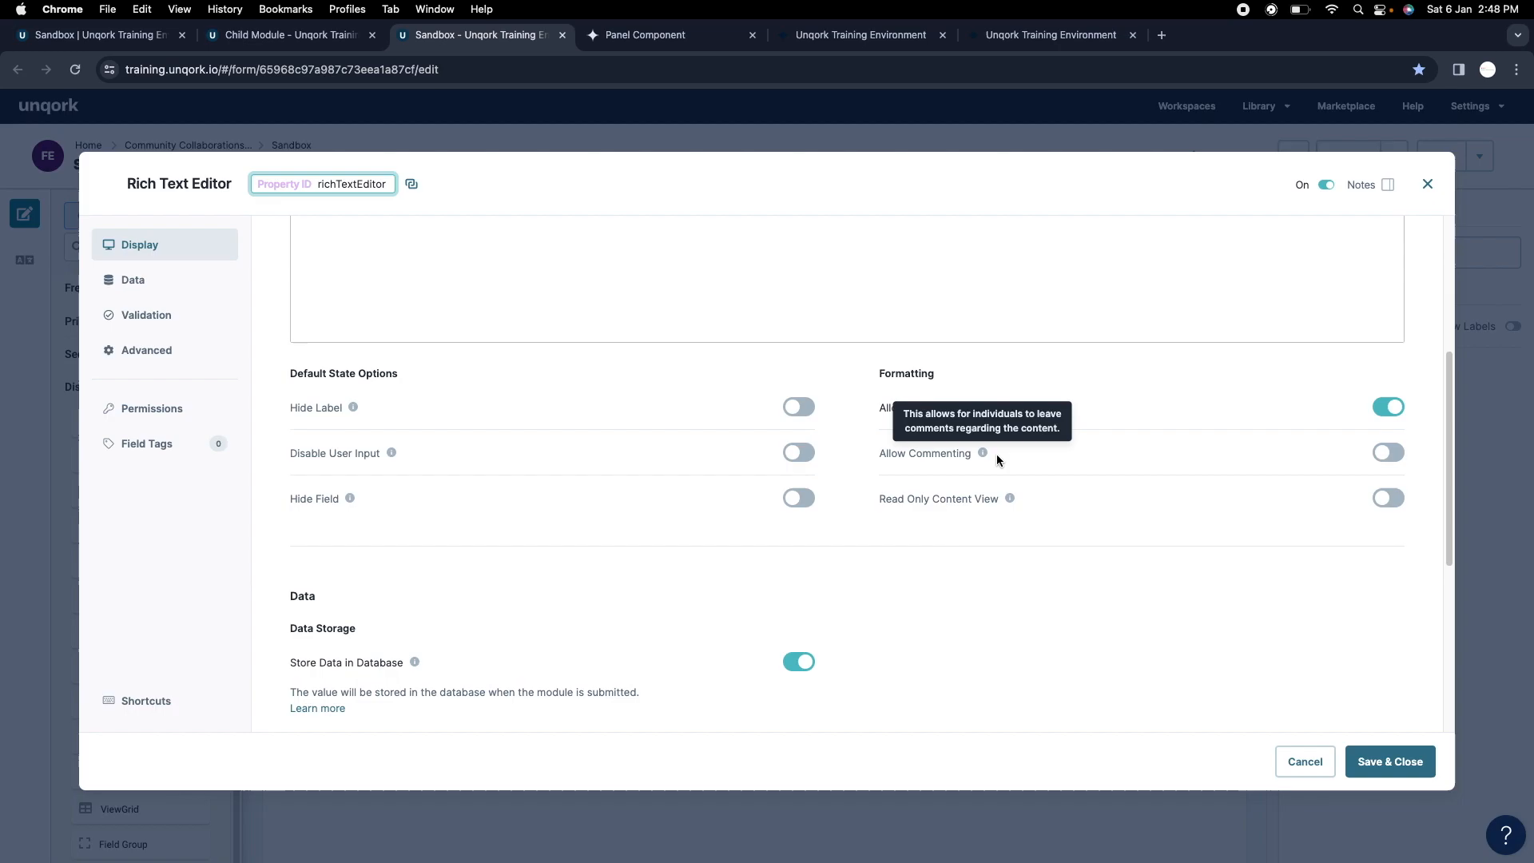
left_click(1388, 453)
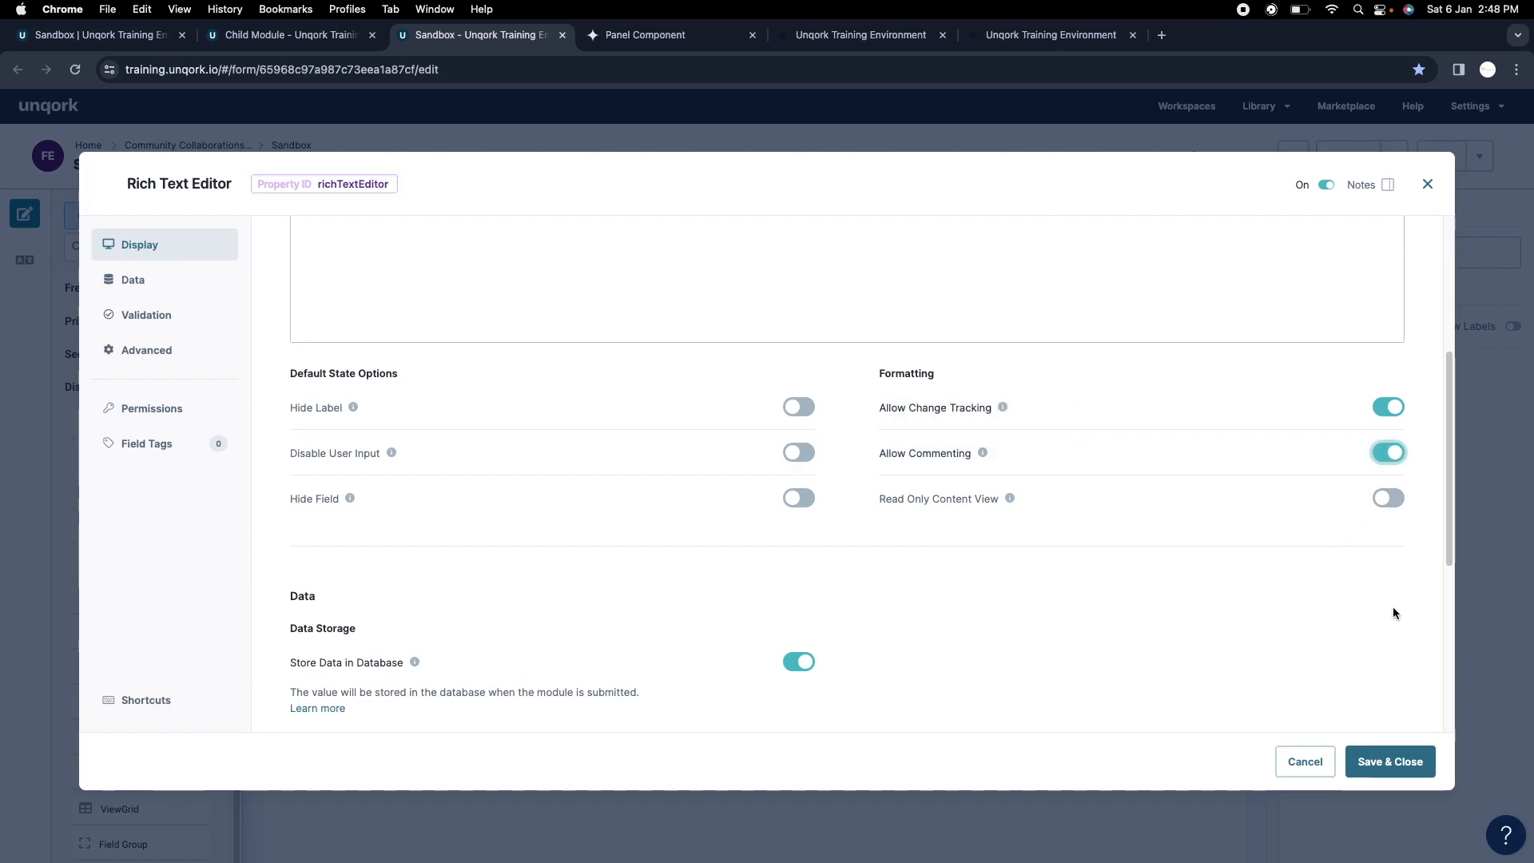
left_click(1391, 761)
Reload the Sandbox preview, enter sdsdsdsd in the rich text editor and accept the tracked suggestion.
left_click(1051, 35)
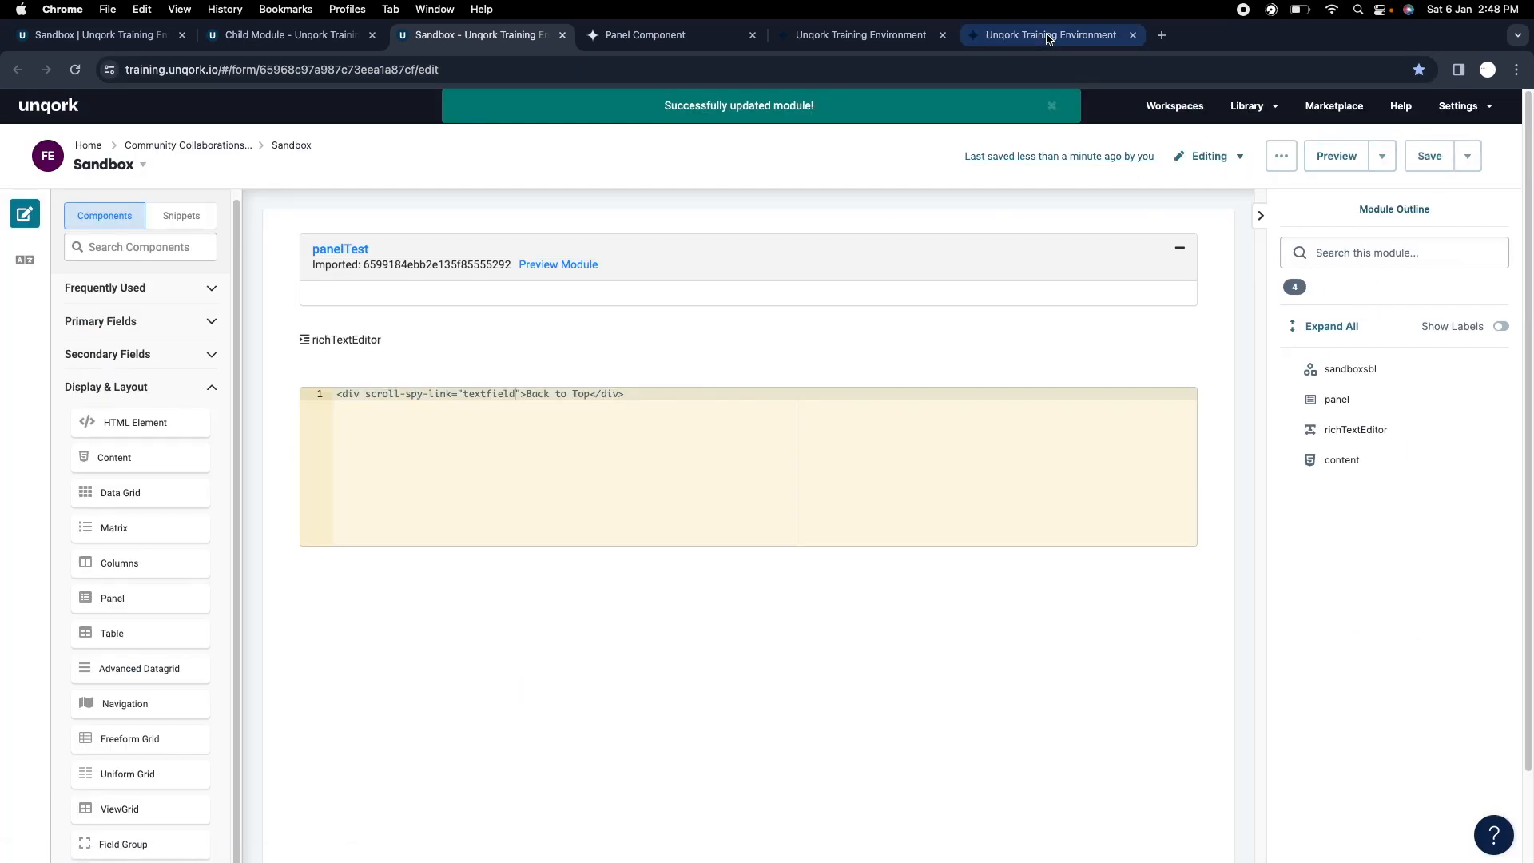
left_click(73, 74)
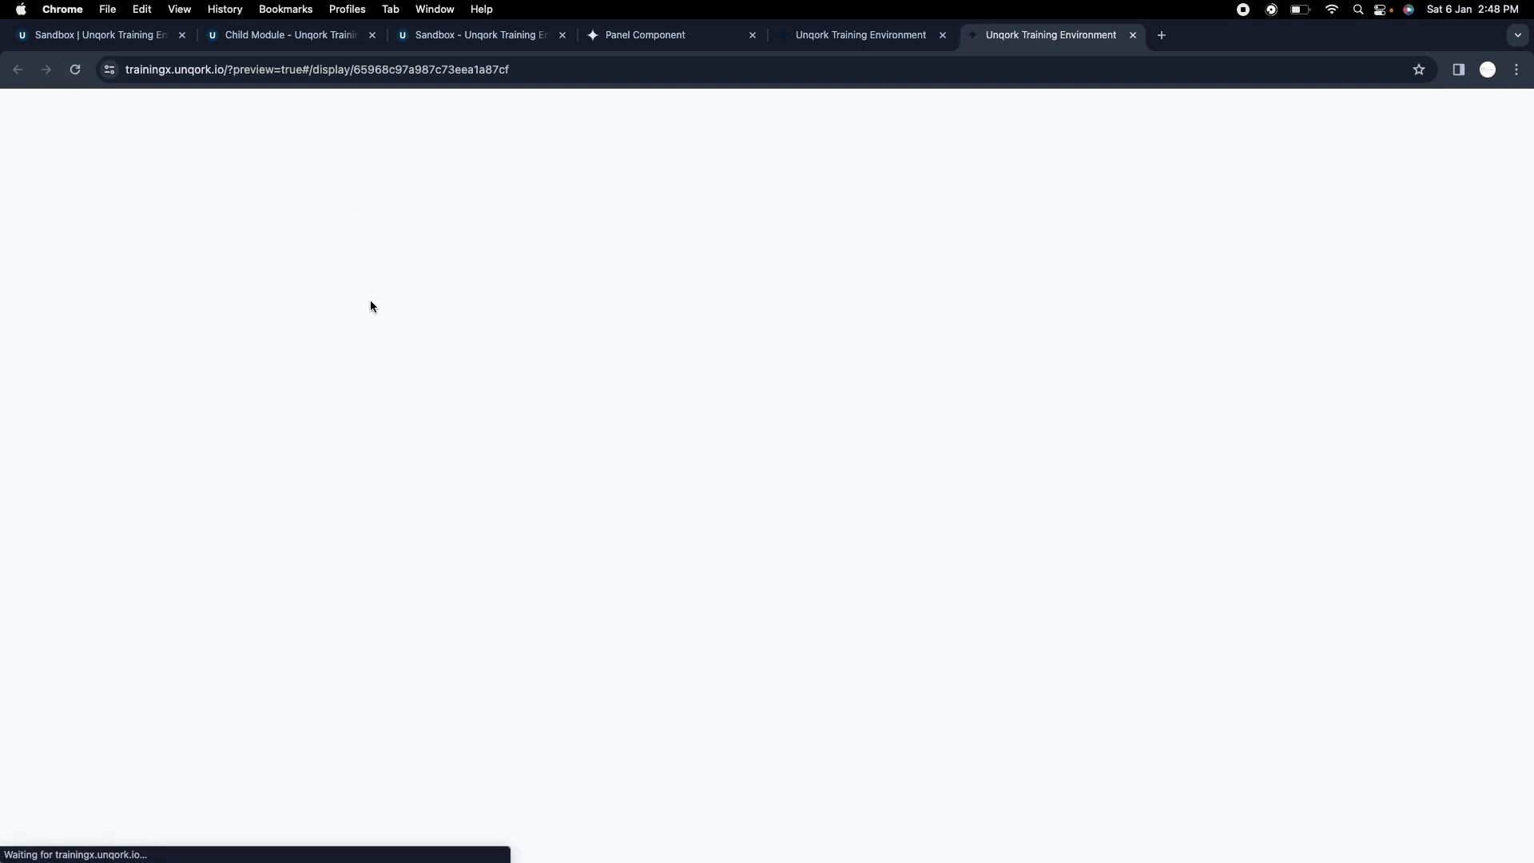
scroll(551, 463, "down", 15)
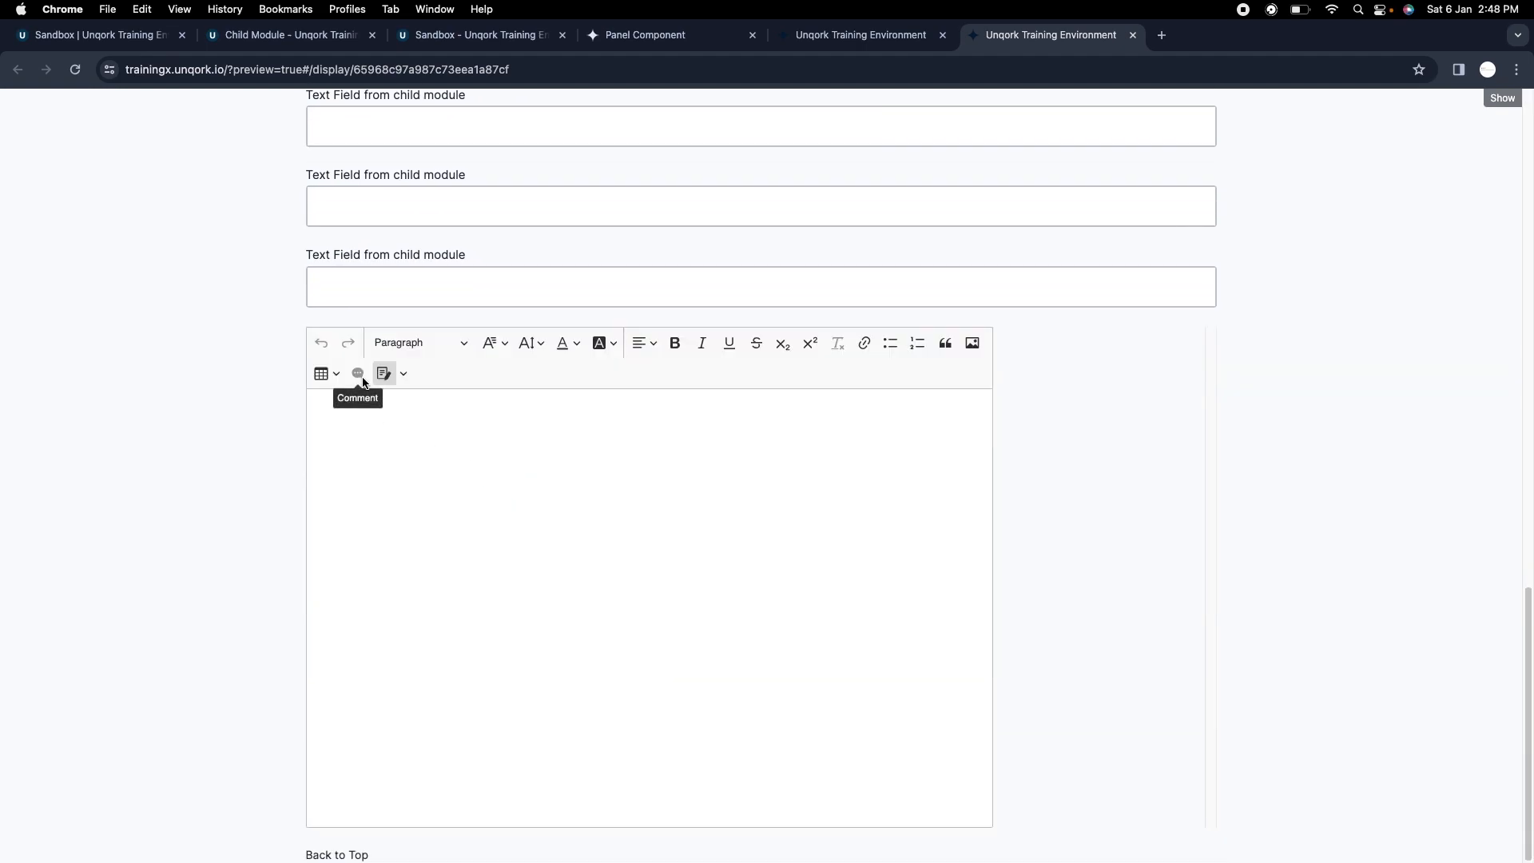
left_click(392, 424)
type("sdsdsdsd")
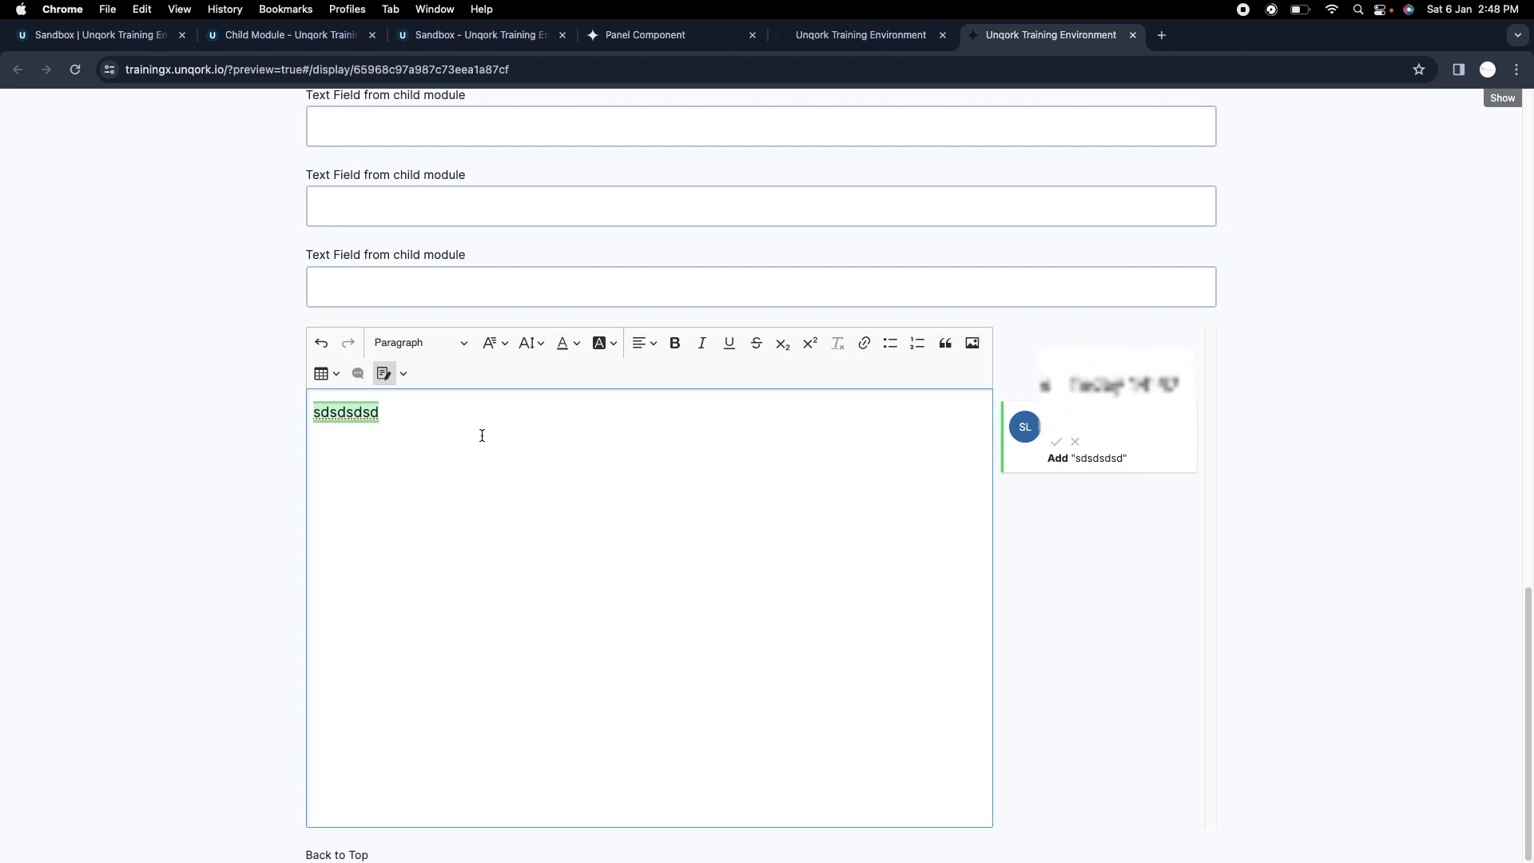
left_click(1058, 442)
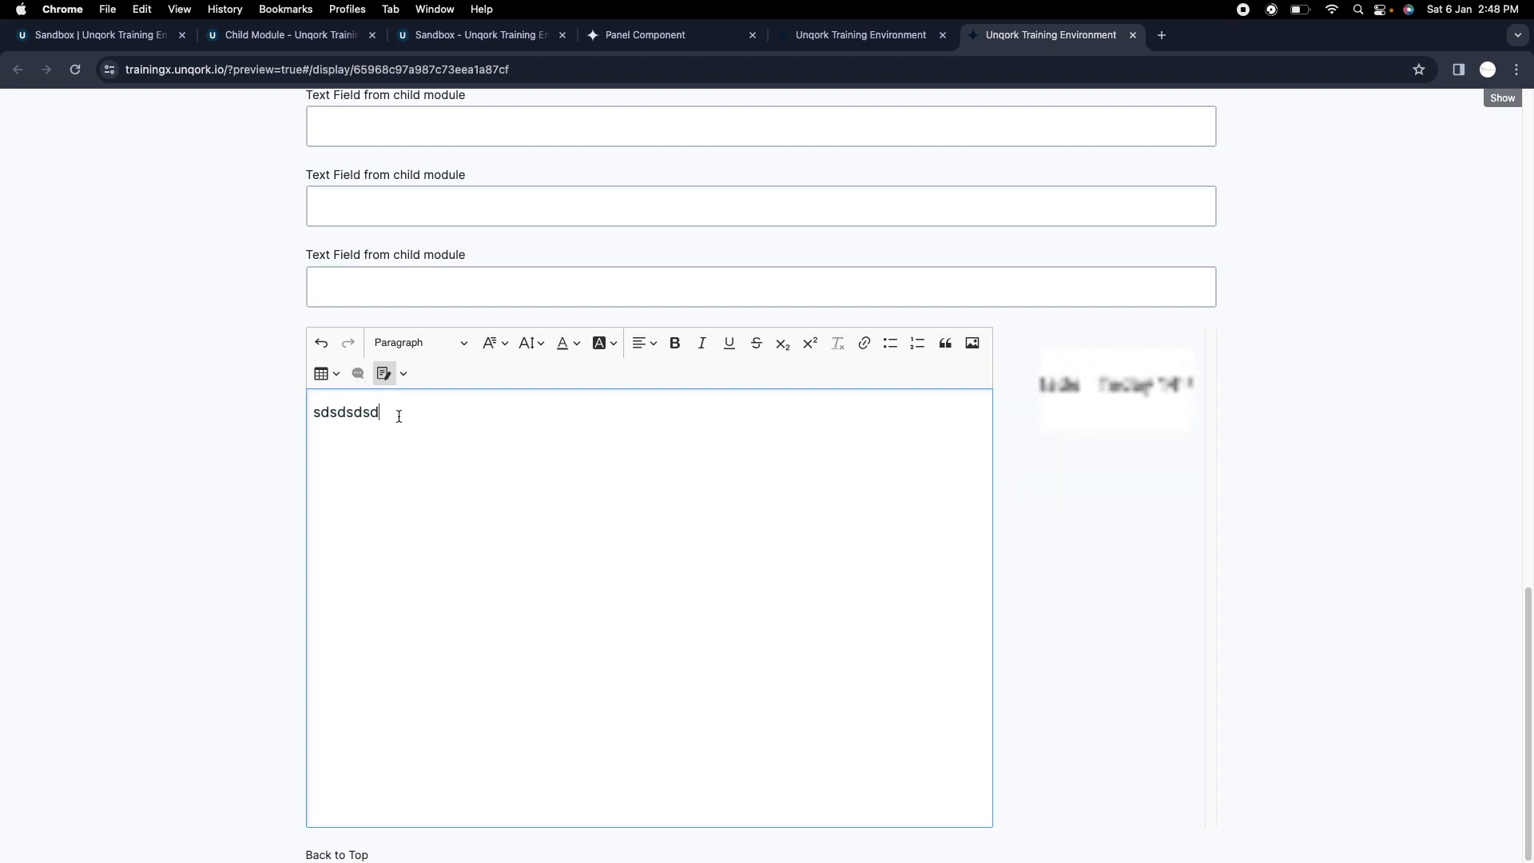
Add the comment sdsdsd to the text sdsdsdsd in the preview's rich text editor.
double_click(375, 413)
left_click(358, 373)
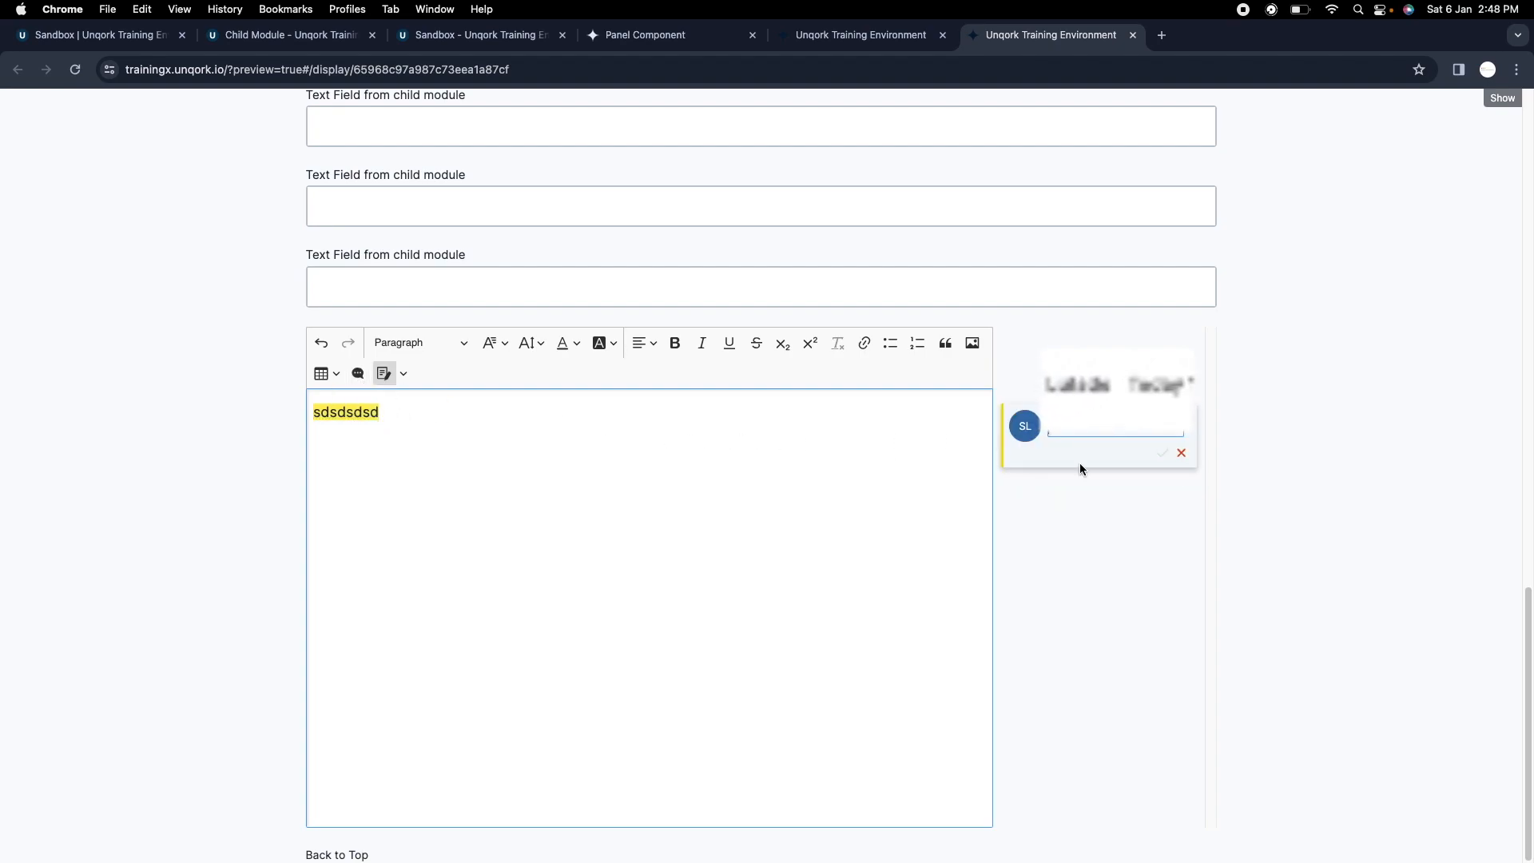
type("sdsdsd")
left_click(1163, 453)
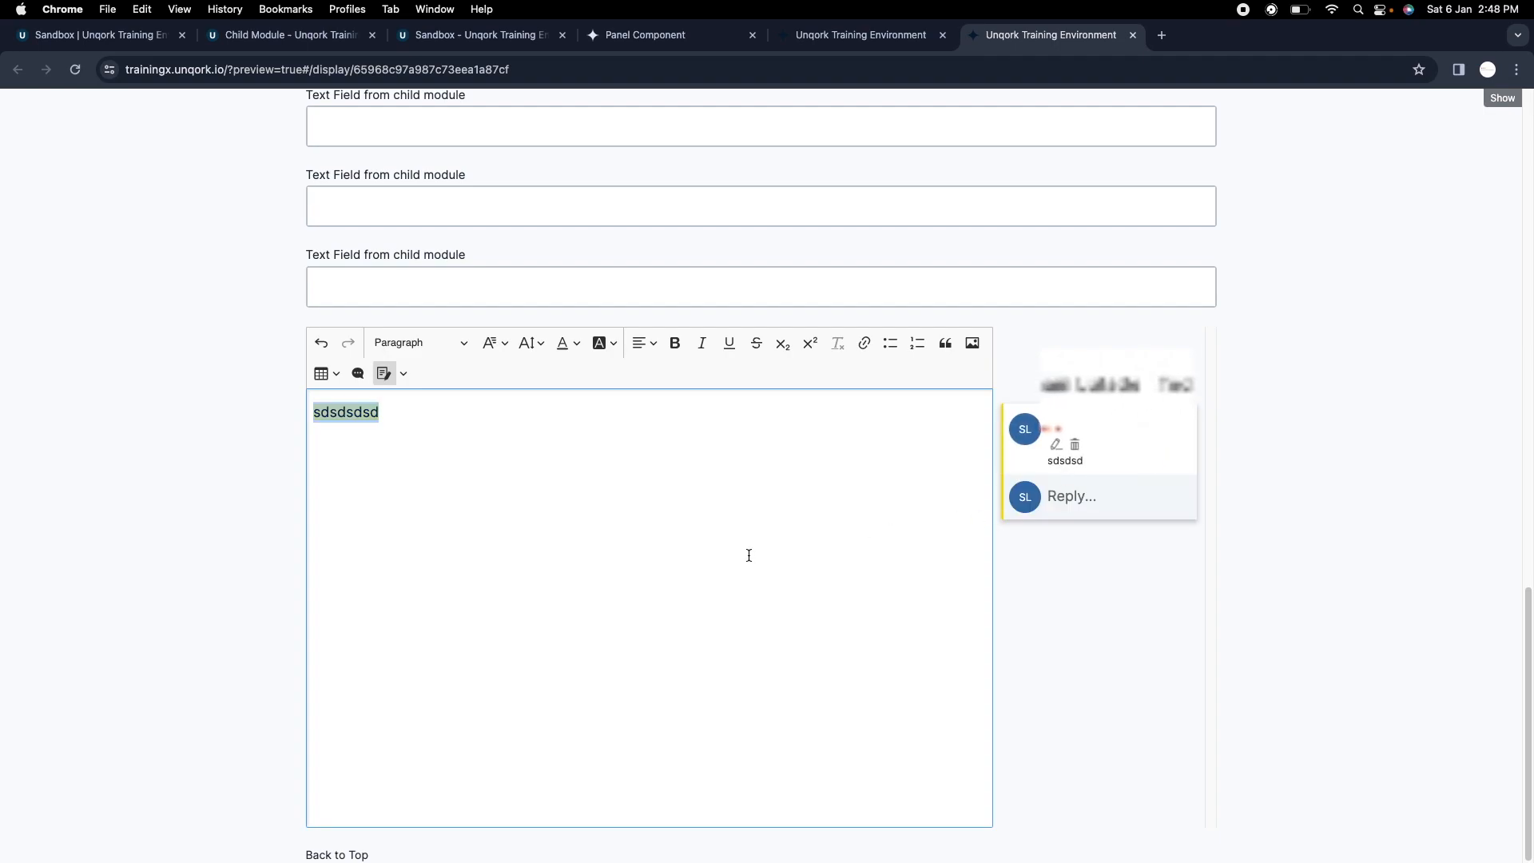
left_click(1405, 484)
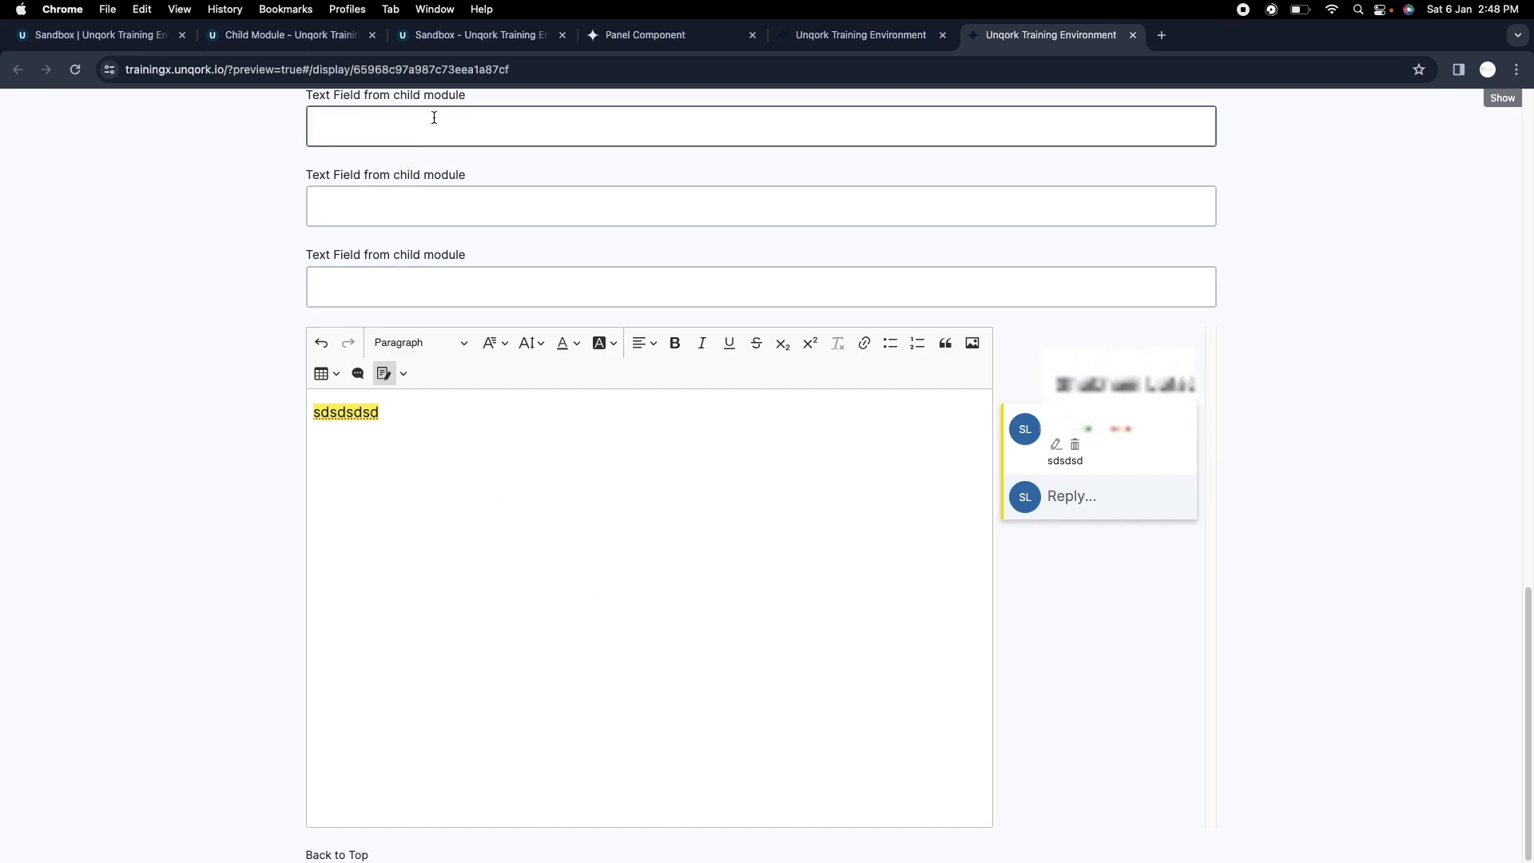
Reopen the settings of Sandbox's Rich Text Editor and review its display, data and validation options.
left_click(501, 40)
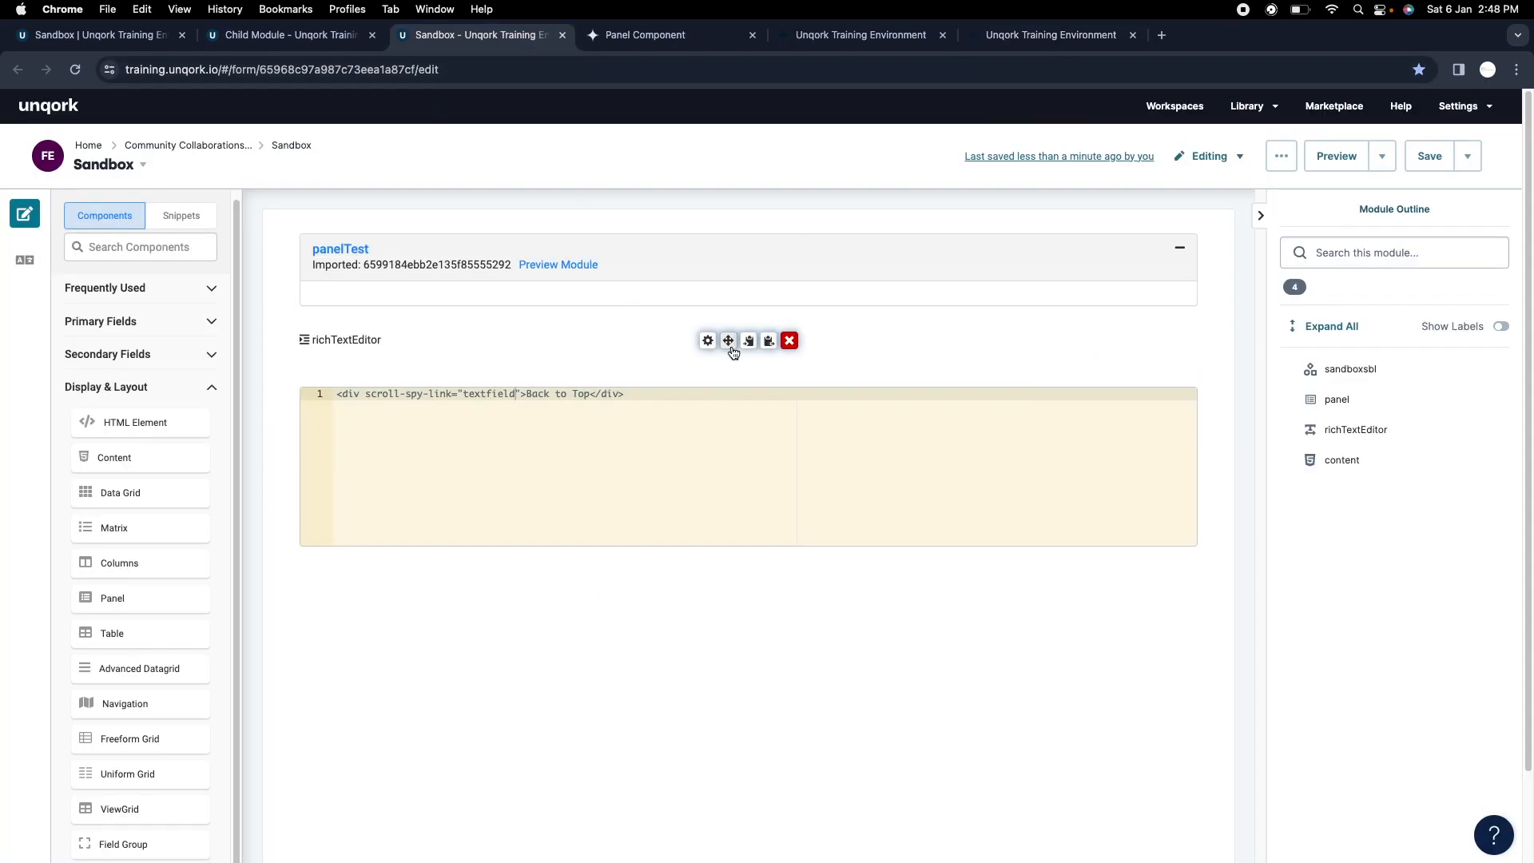
left_click(708, 342)
scroll(852, 483, "down", 5)
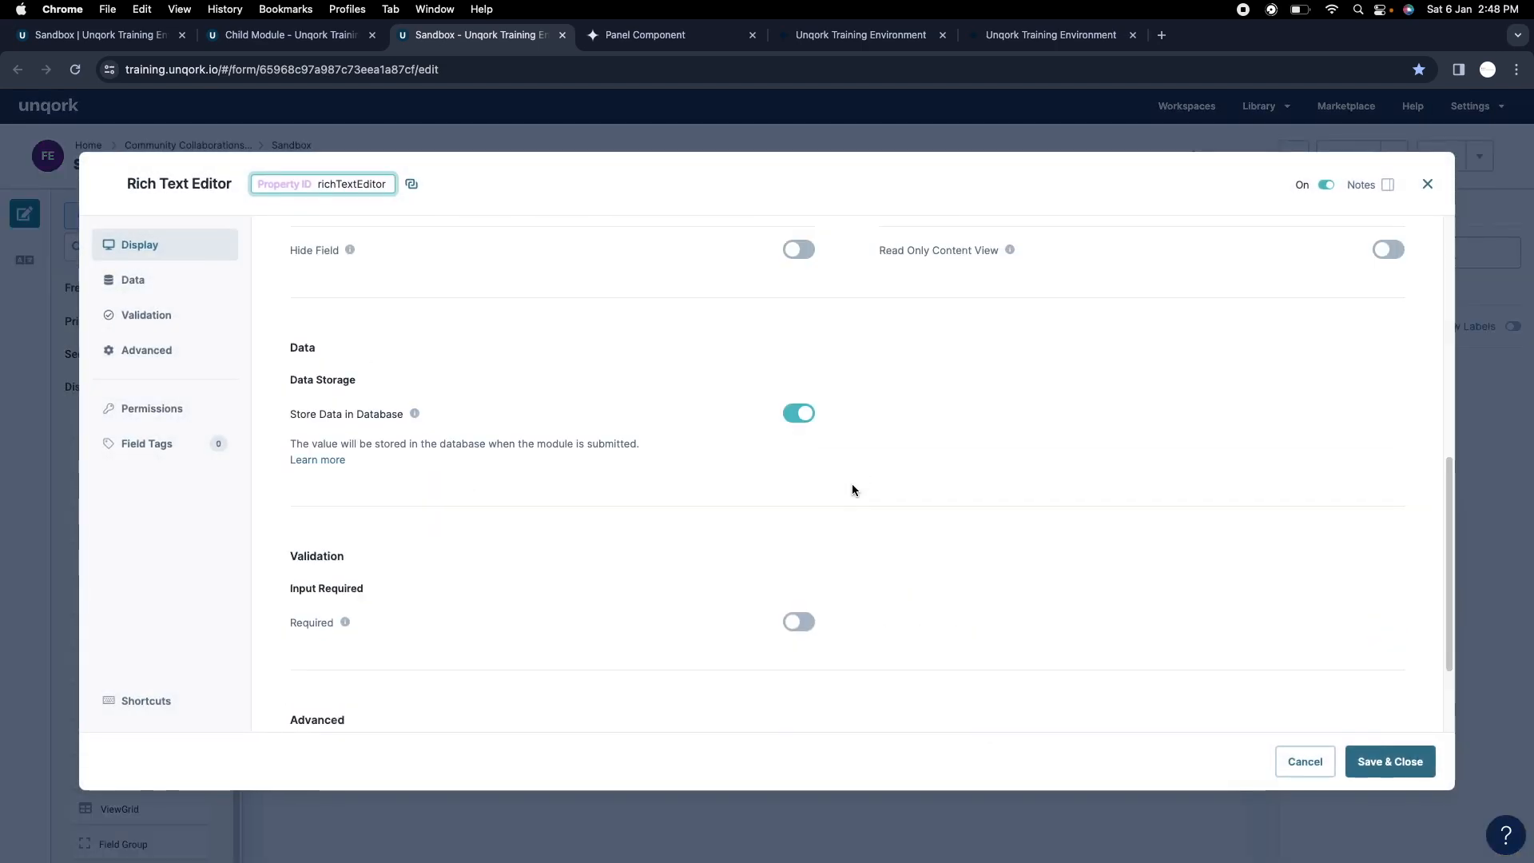